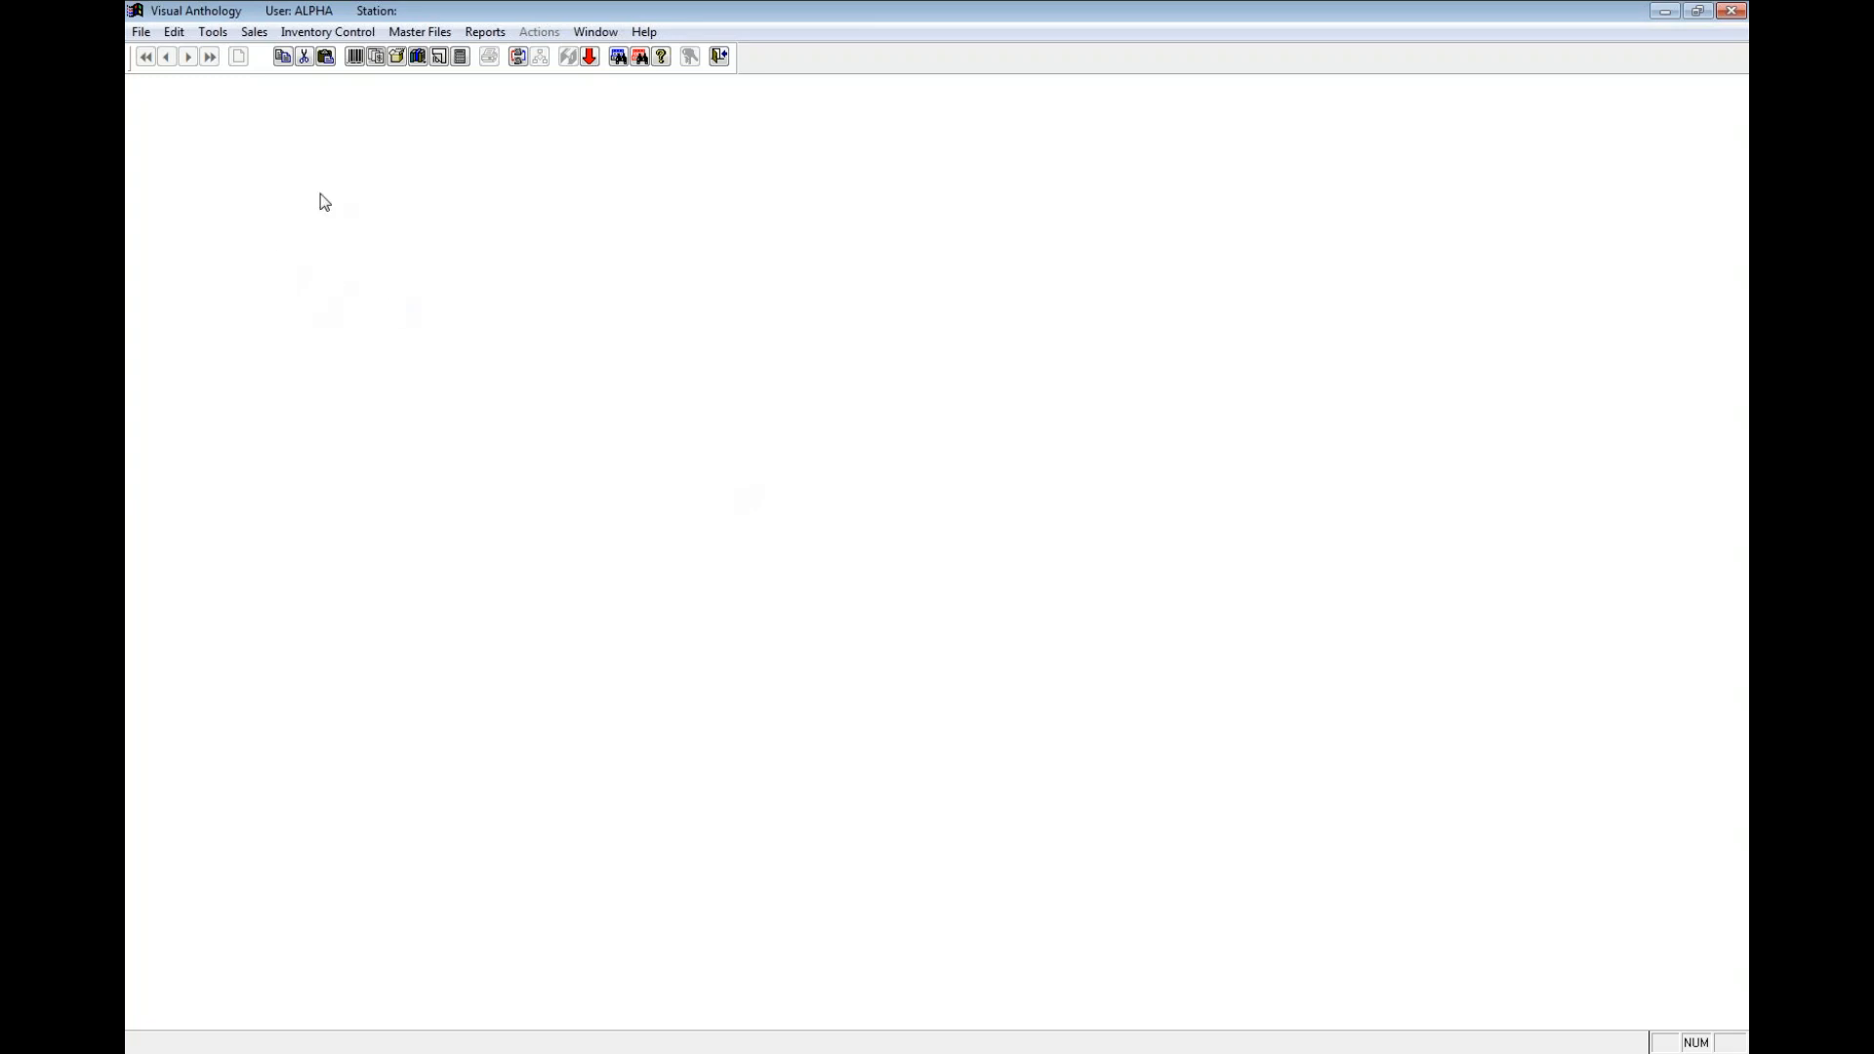
# Step: Examine the customer order (COs) settings in the program options and close them without changes
pyautogui.click(215, 33)
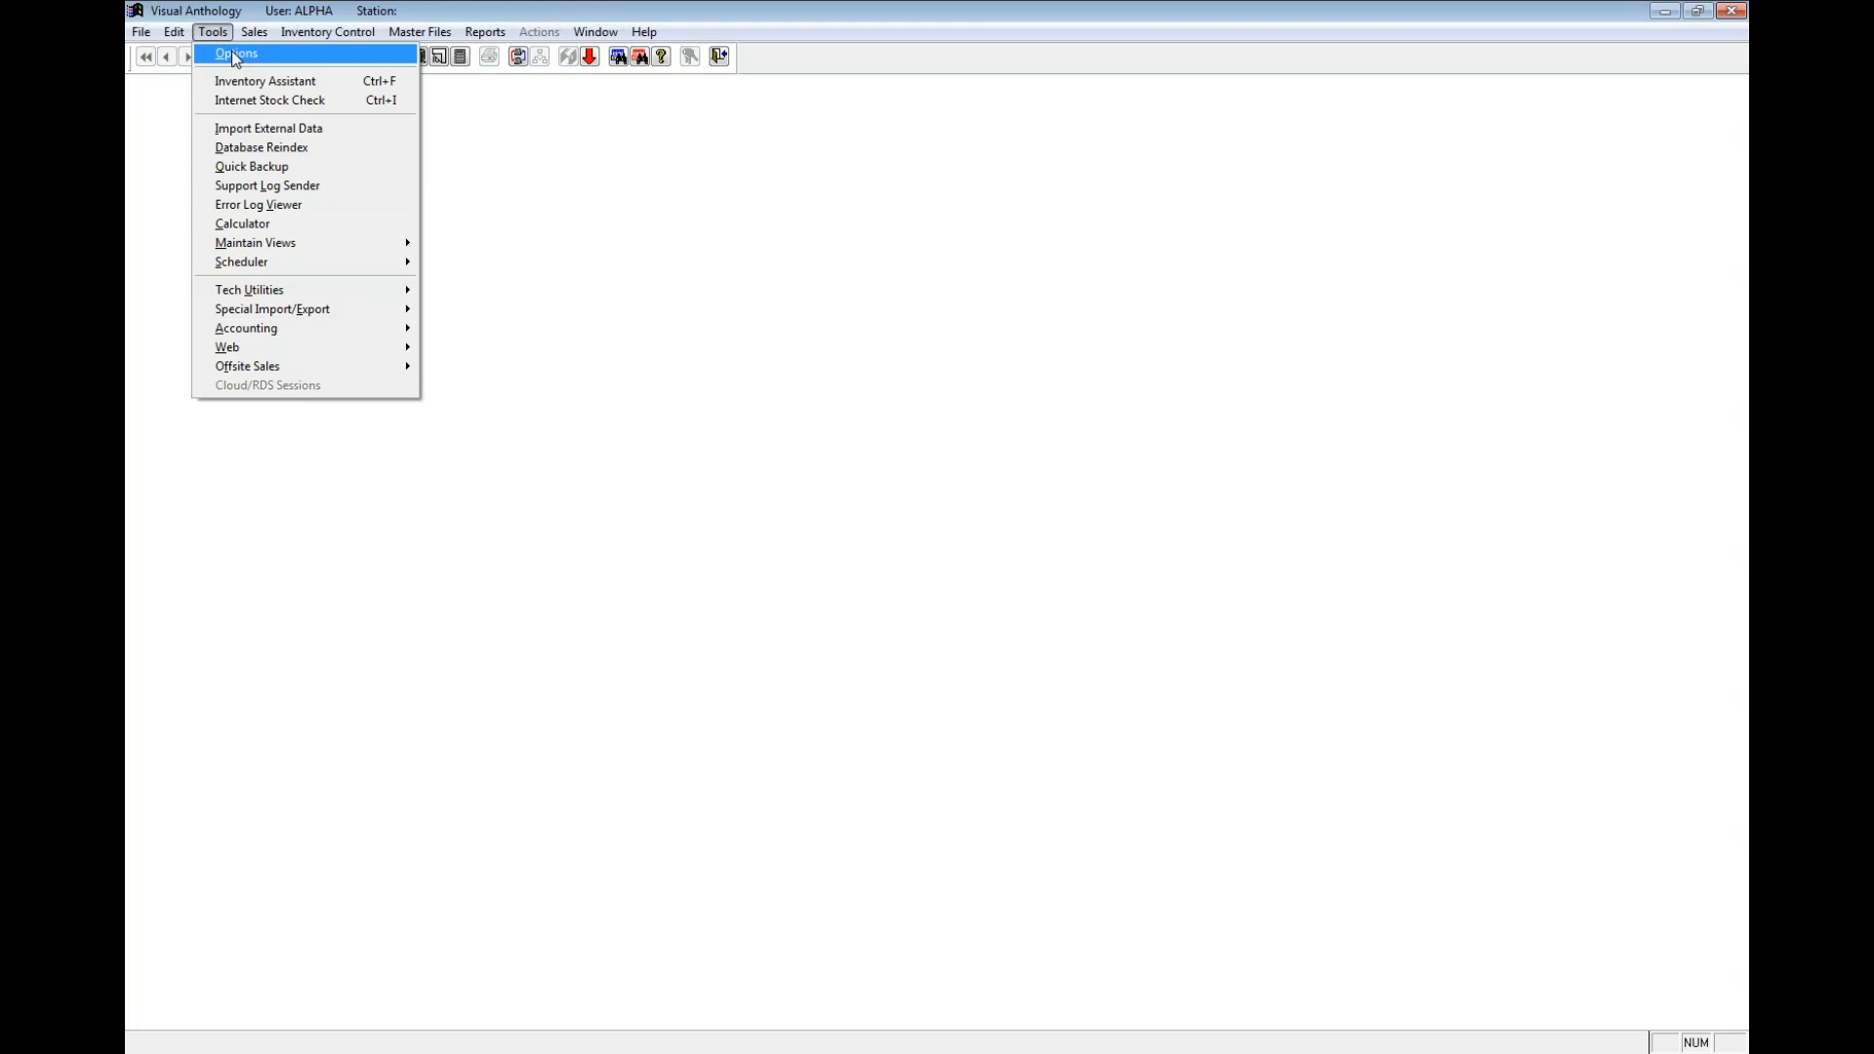
pyautogui.click(257, 53)
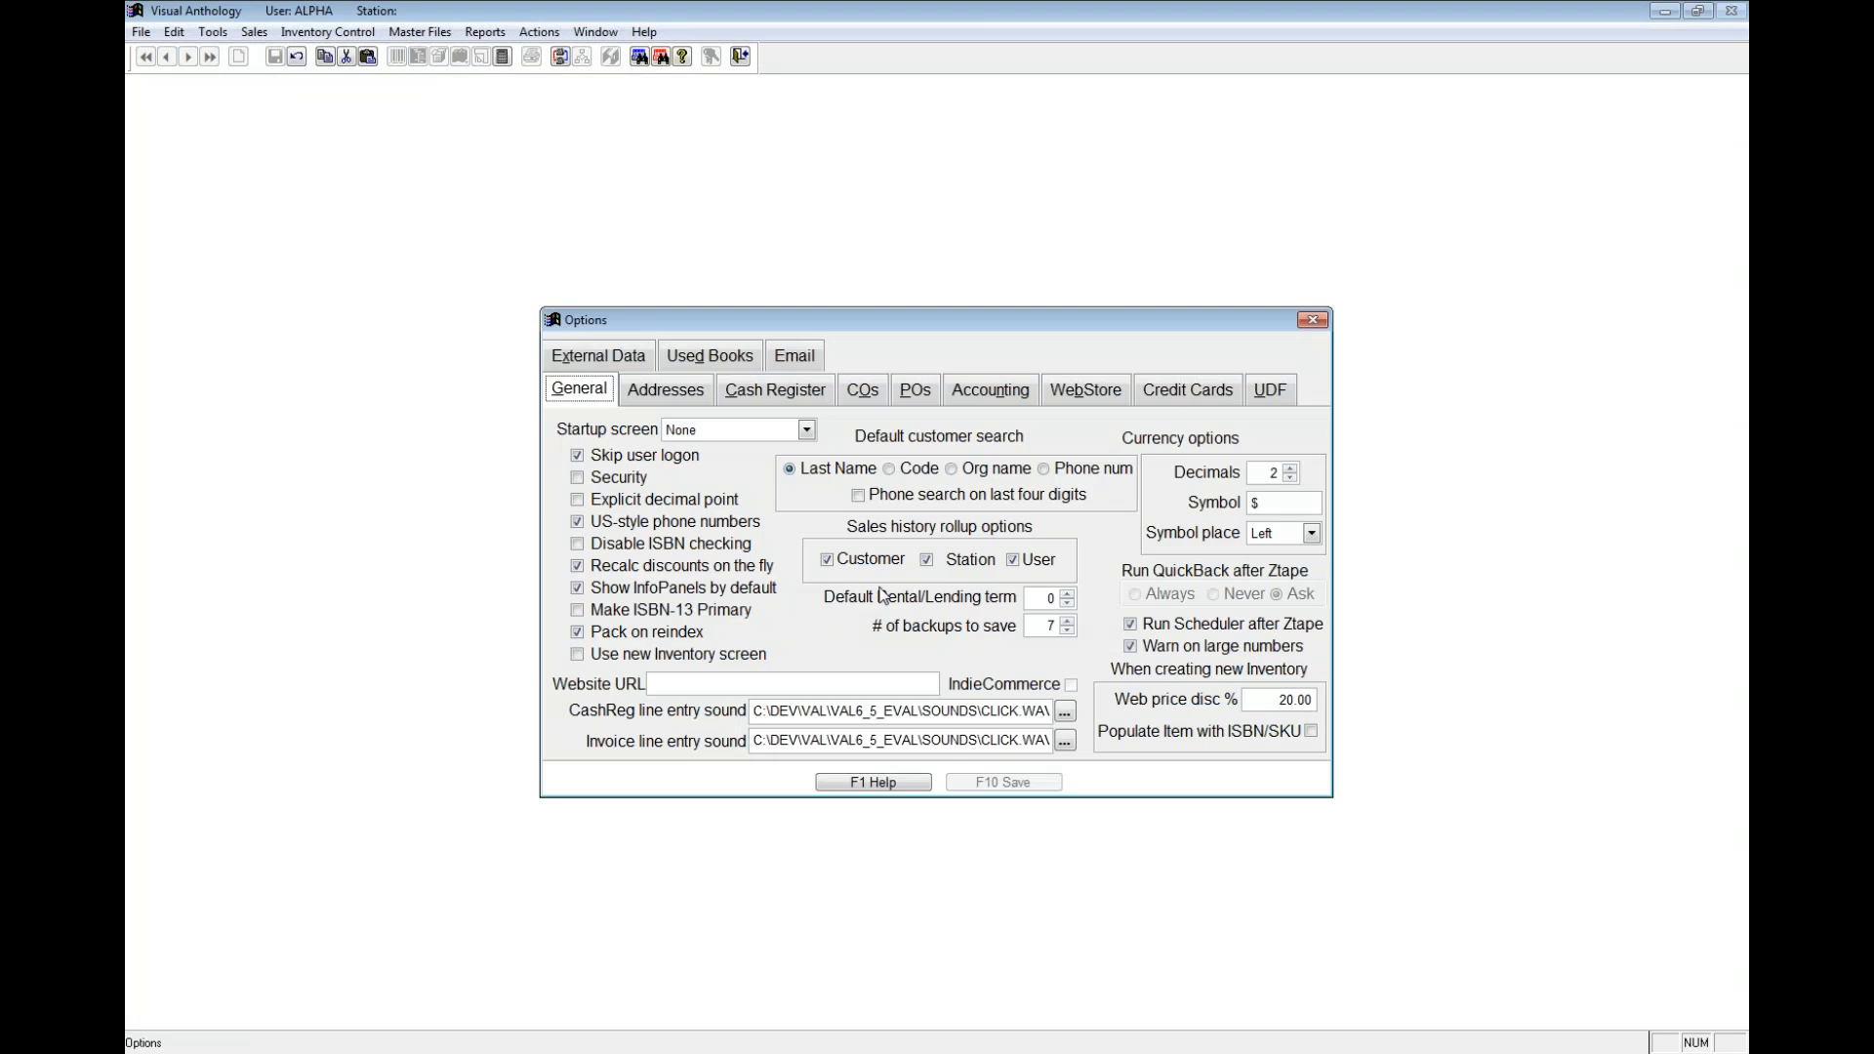
pyautogui.click(863, 395)
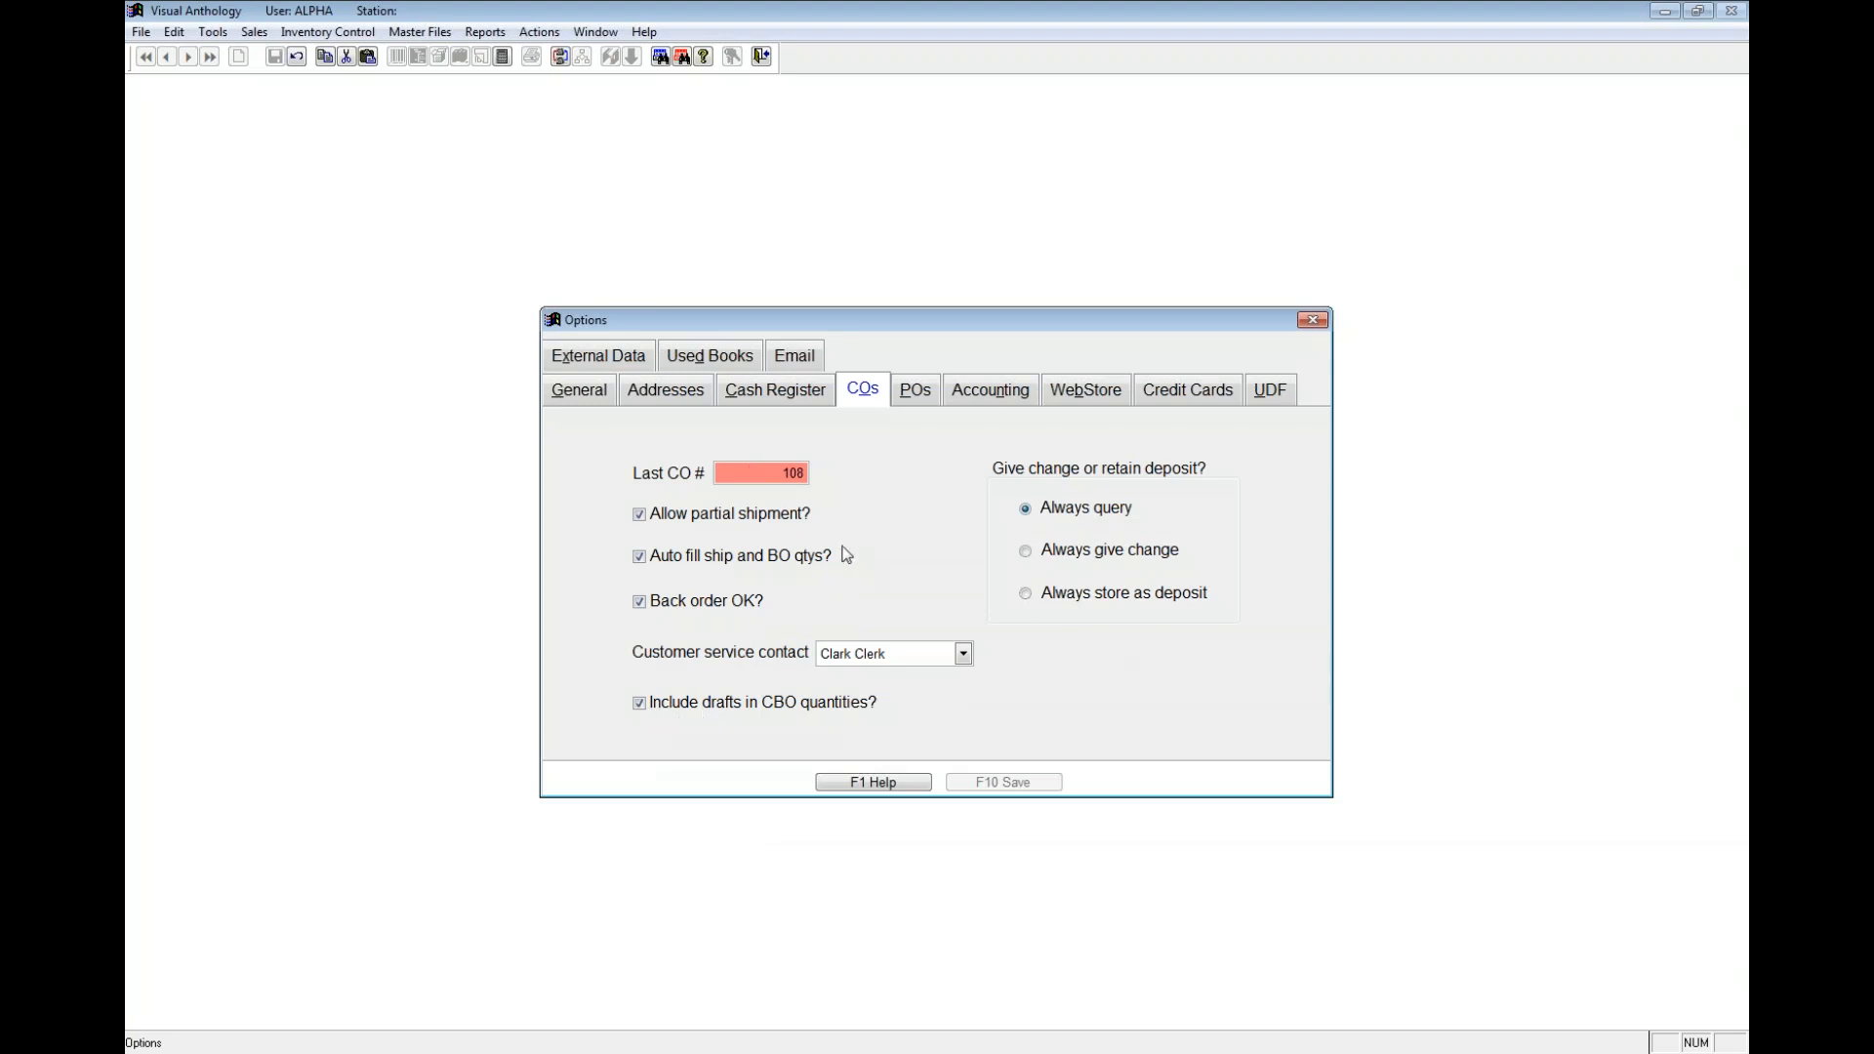
pyautogui.click(1312, 322)
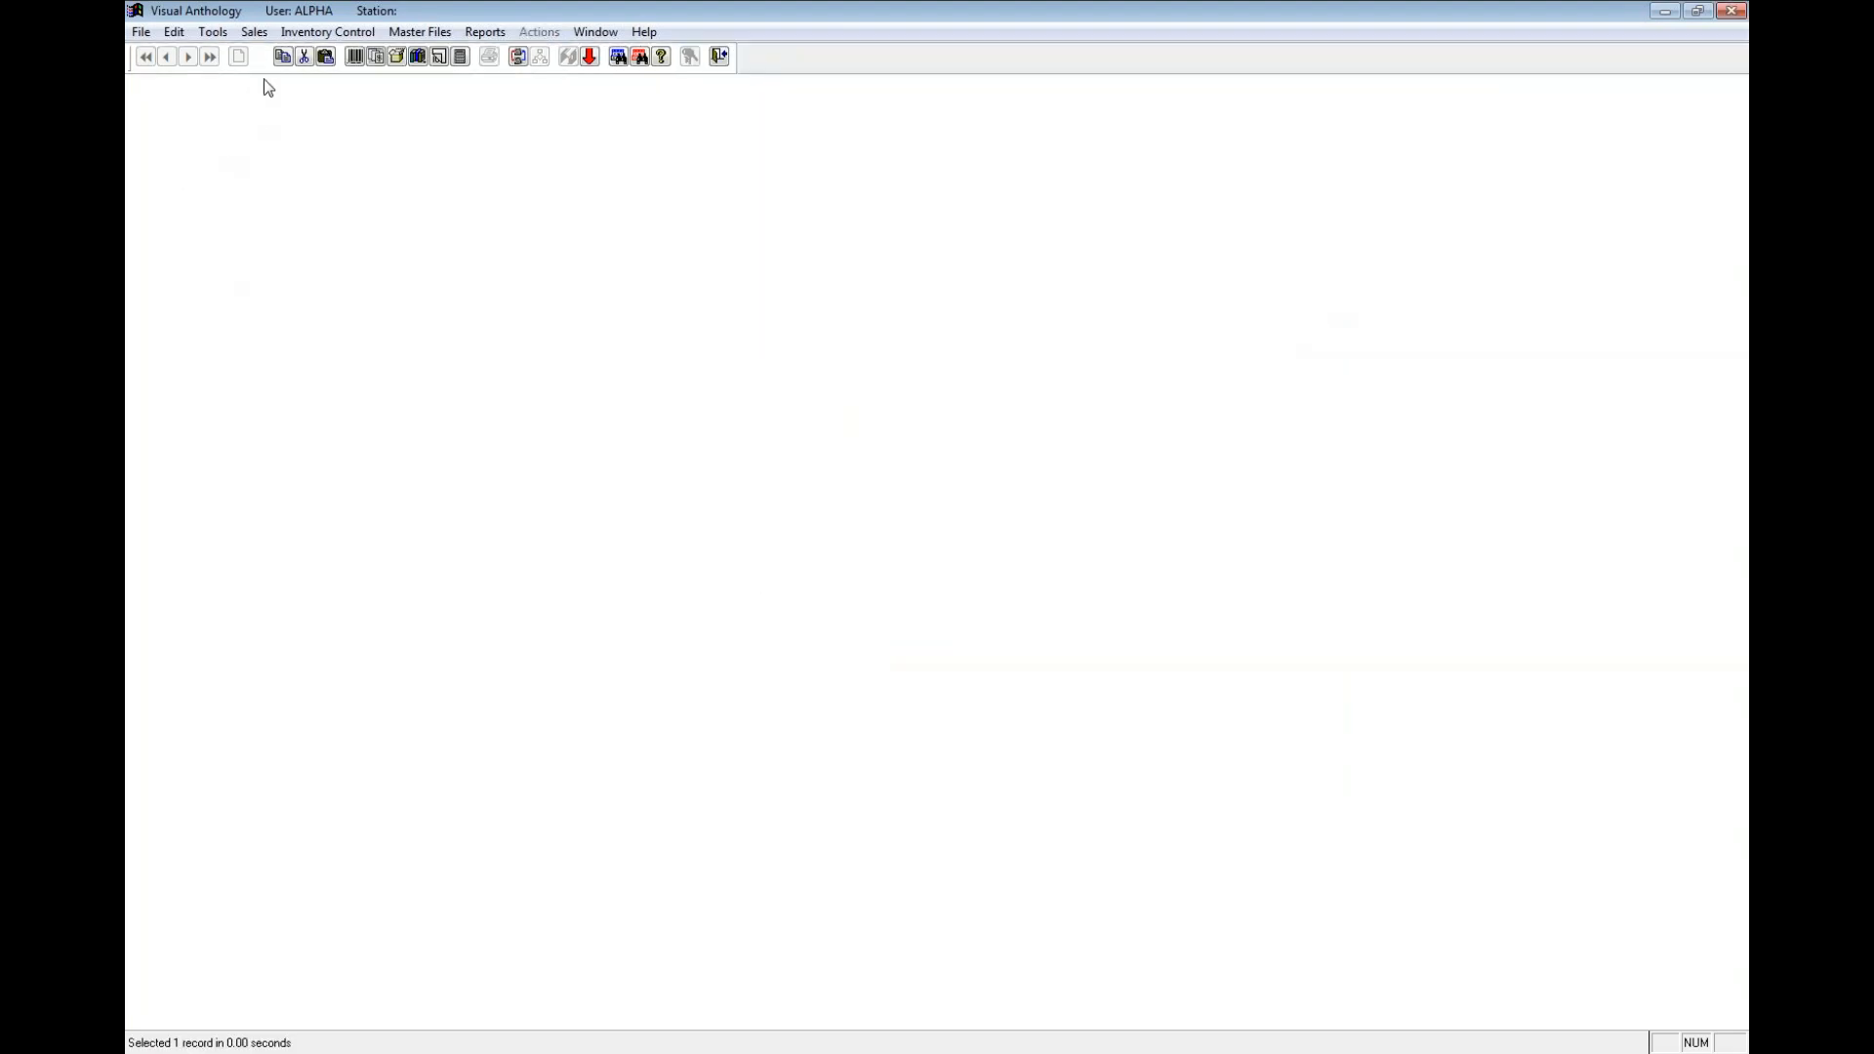
# Step: Open the Customer Orders list from the sales functions and browse to the most recent orders
pyautogui.click(254, 32)
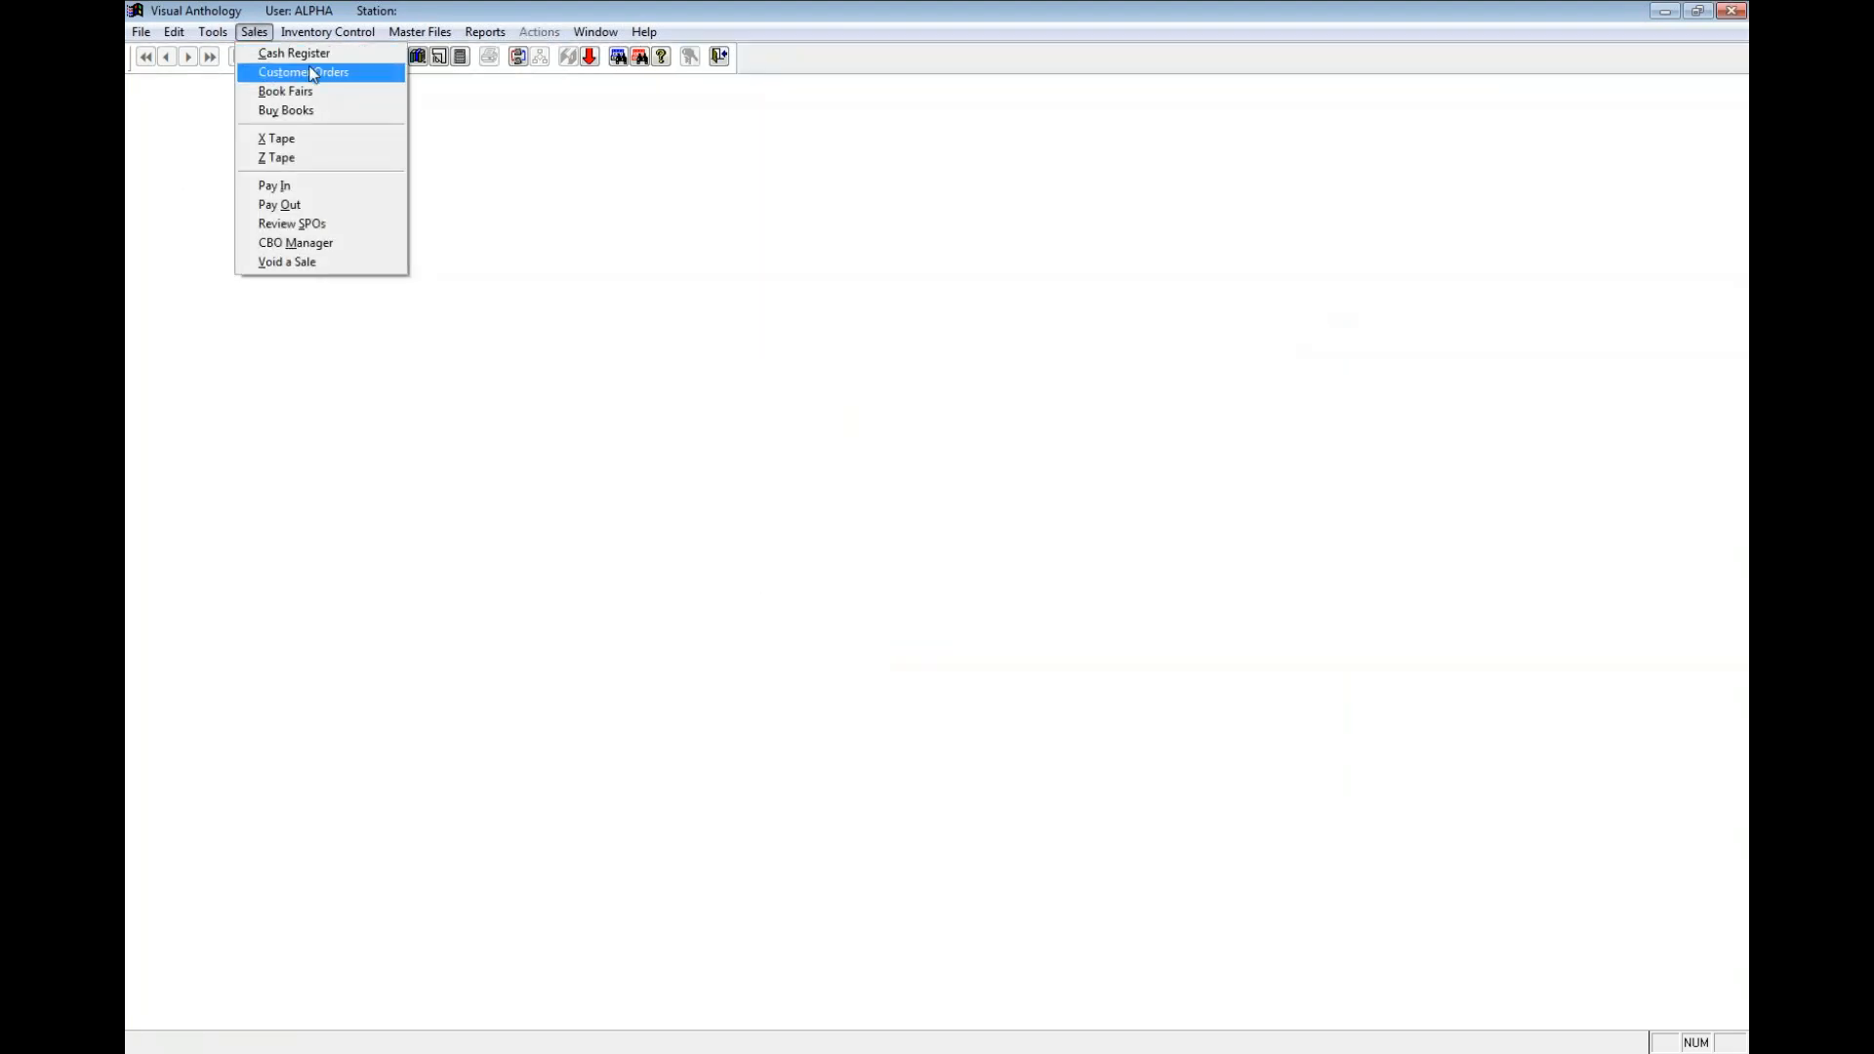
pyautogui.click(251, 77)
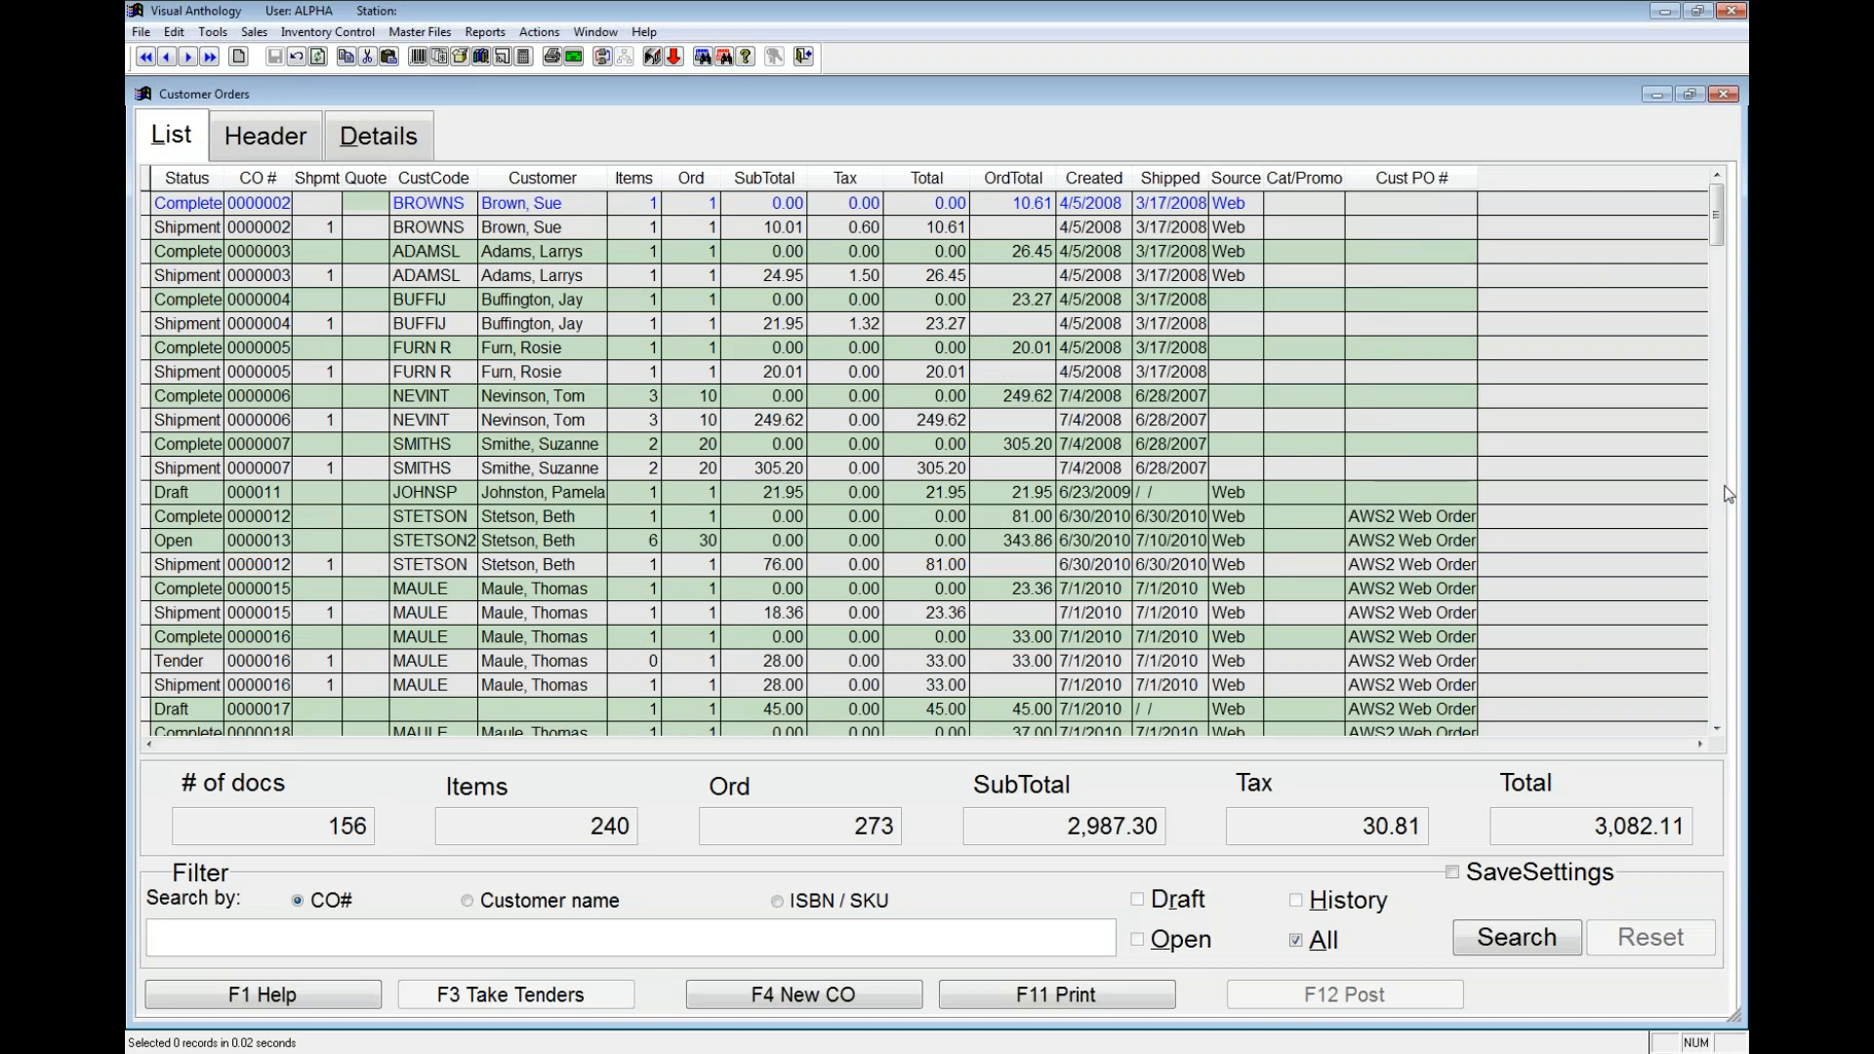
pyautogui.scroll(-15, 1713, 508)
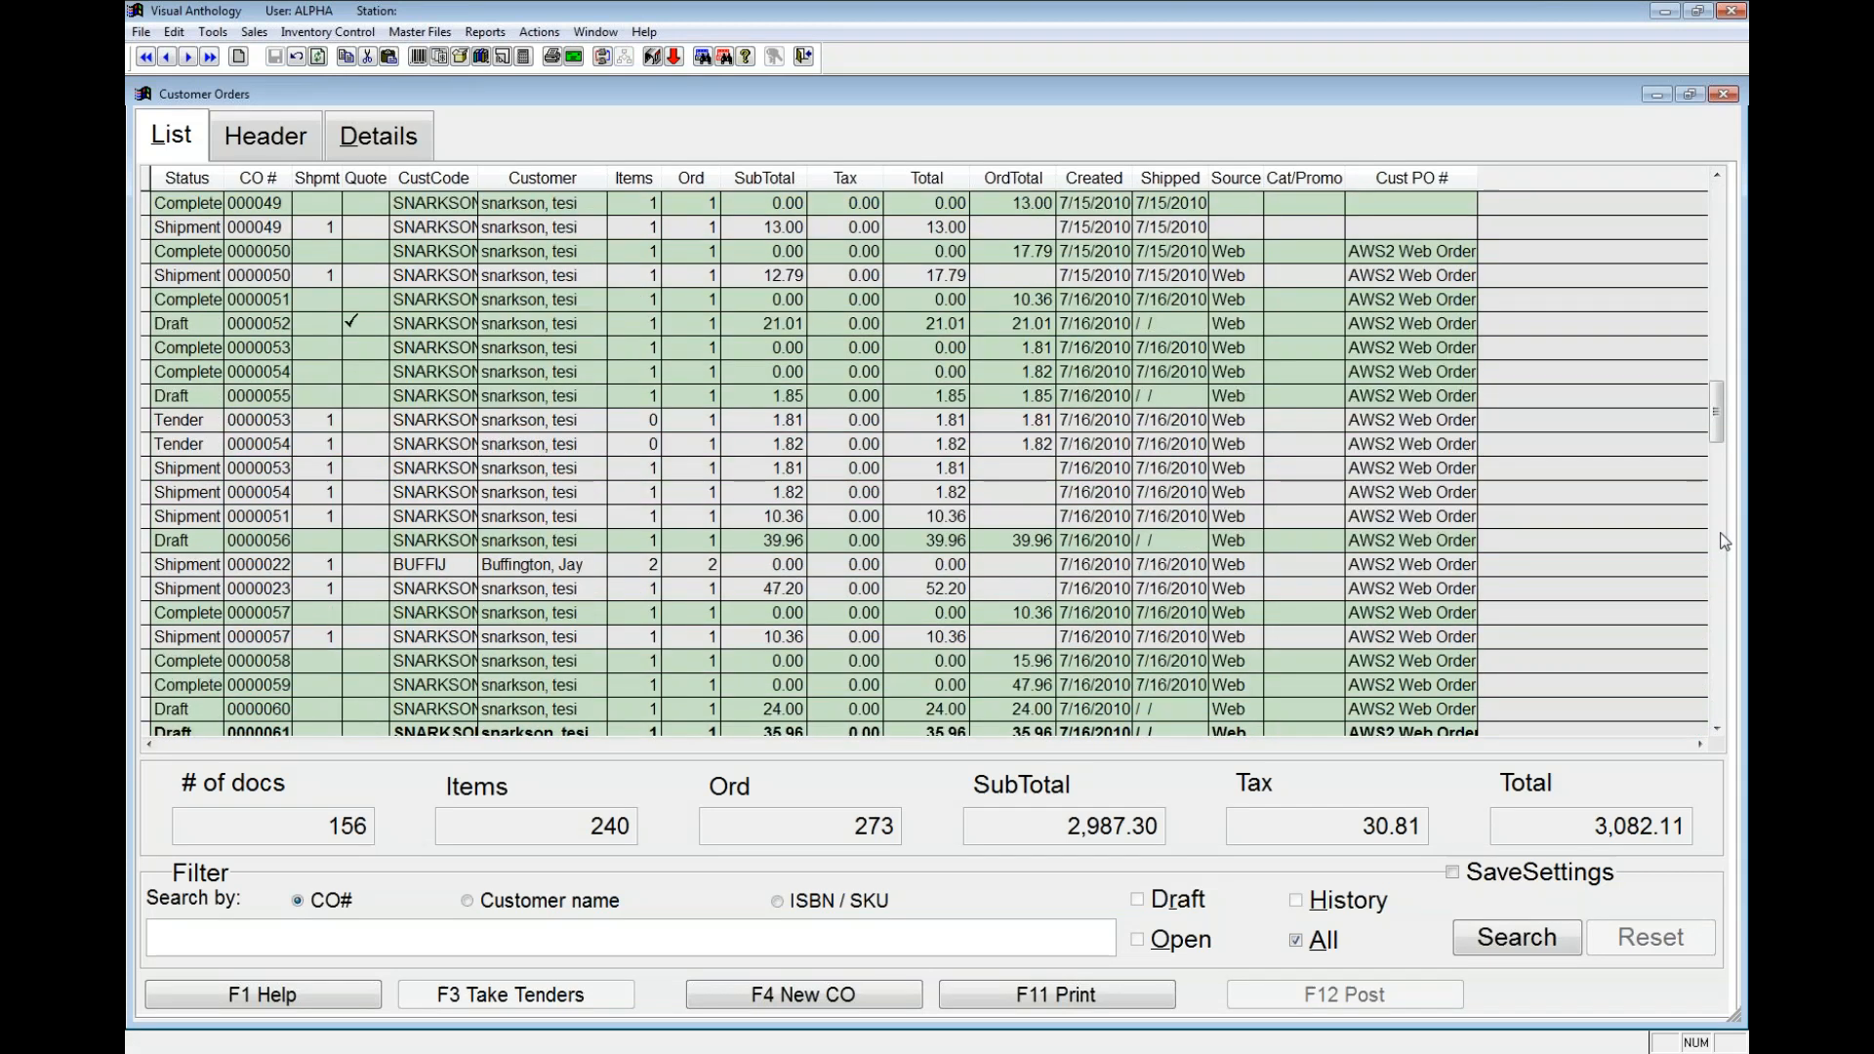
pyautogui.scroll(-15, 1723, 542)
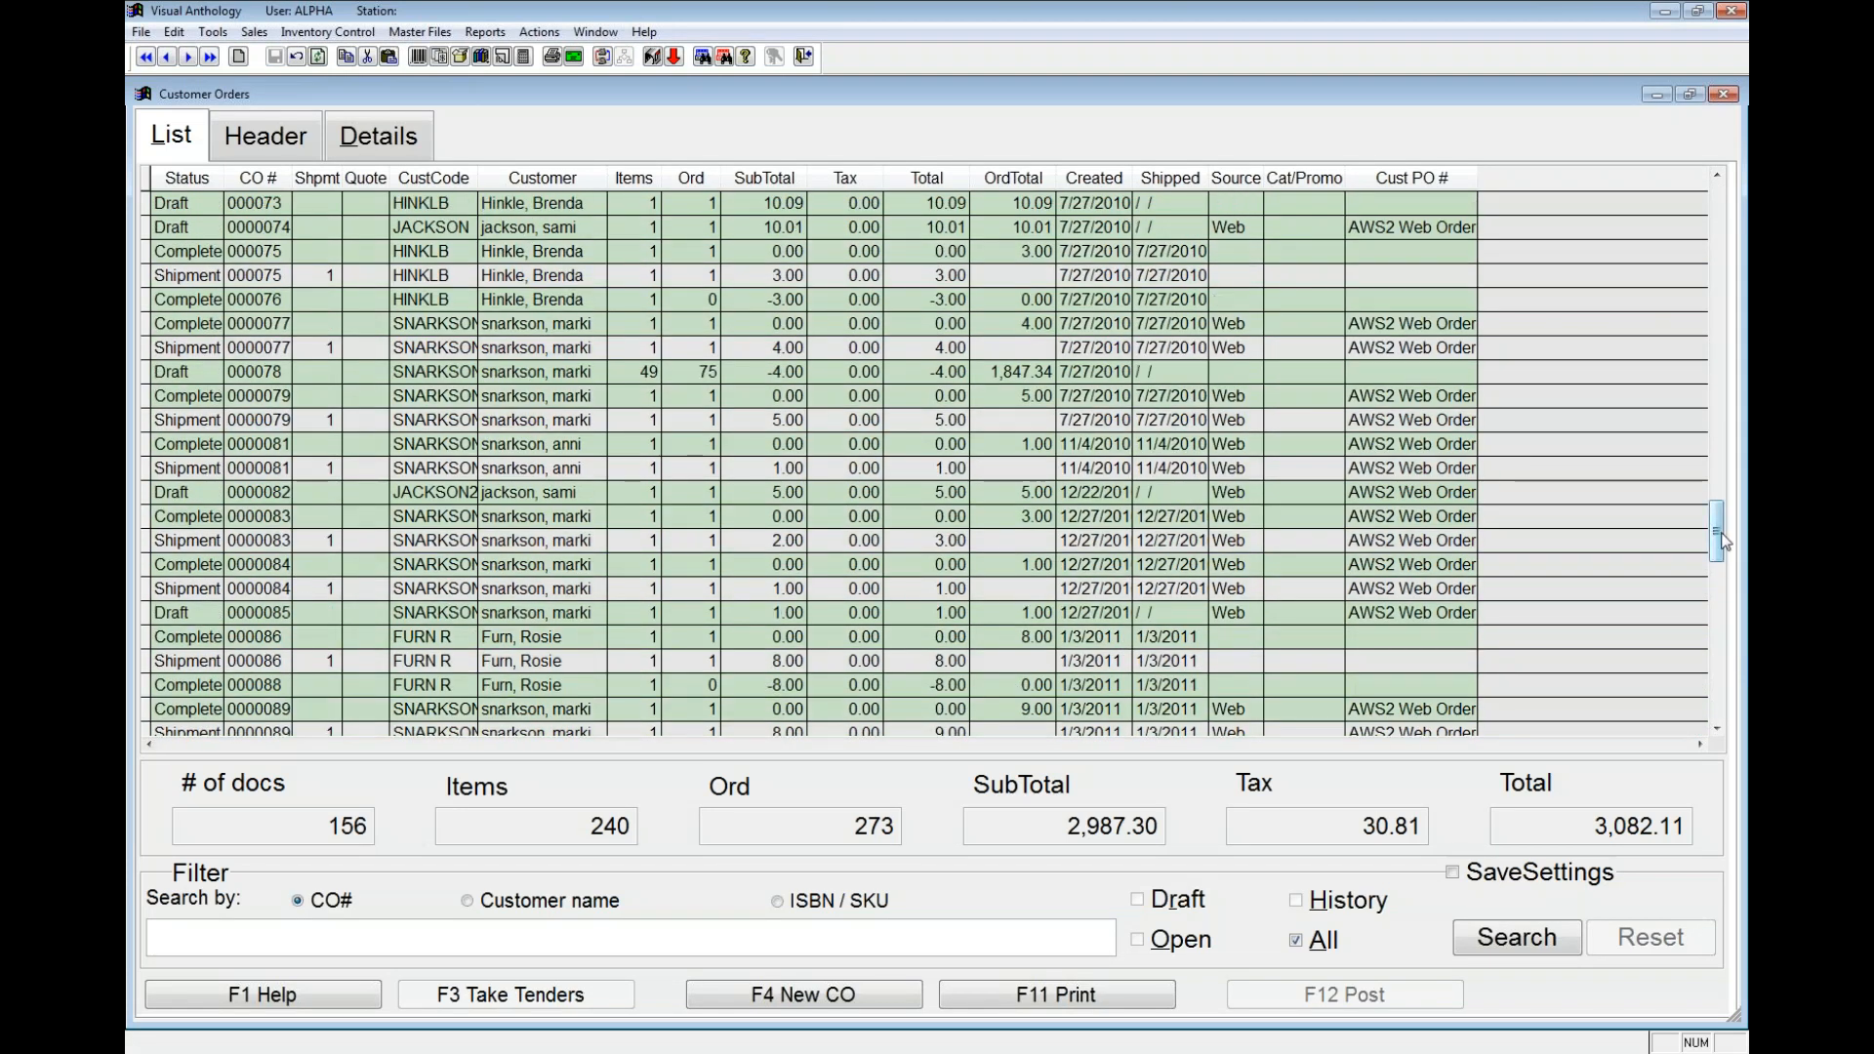
pyautogui.scroll(-10, 1723, 542)
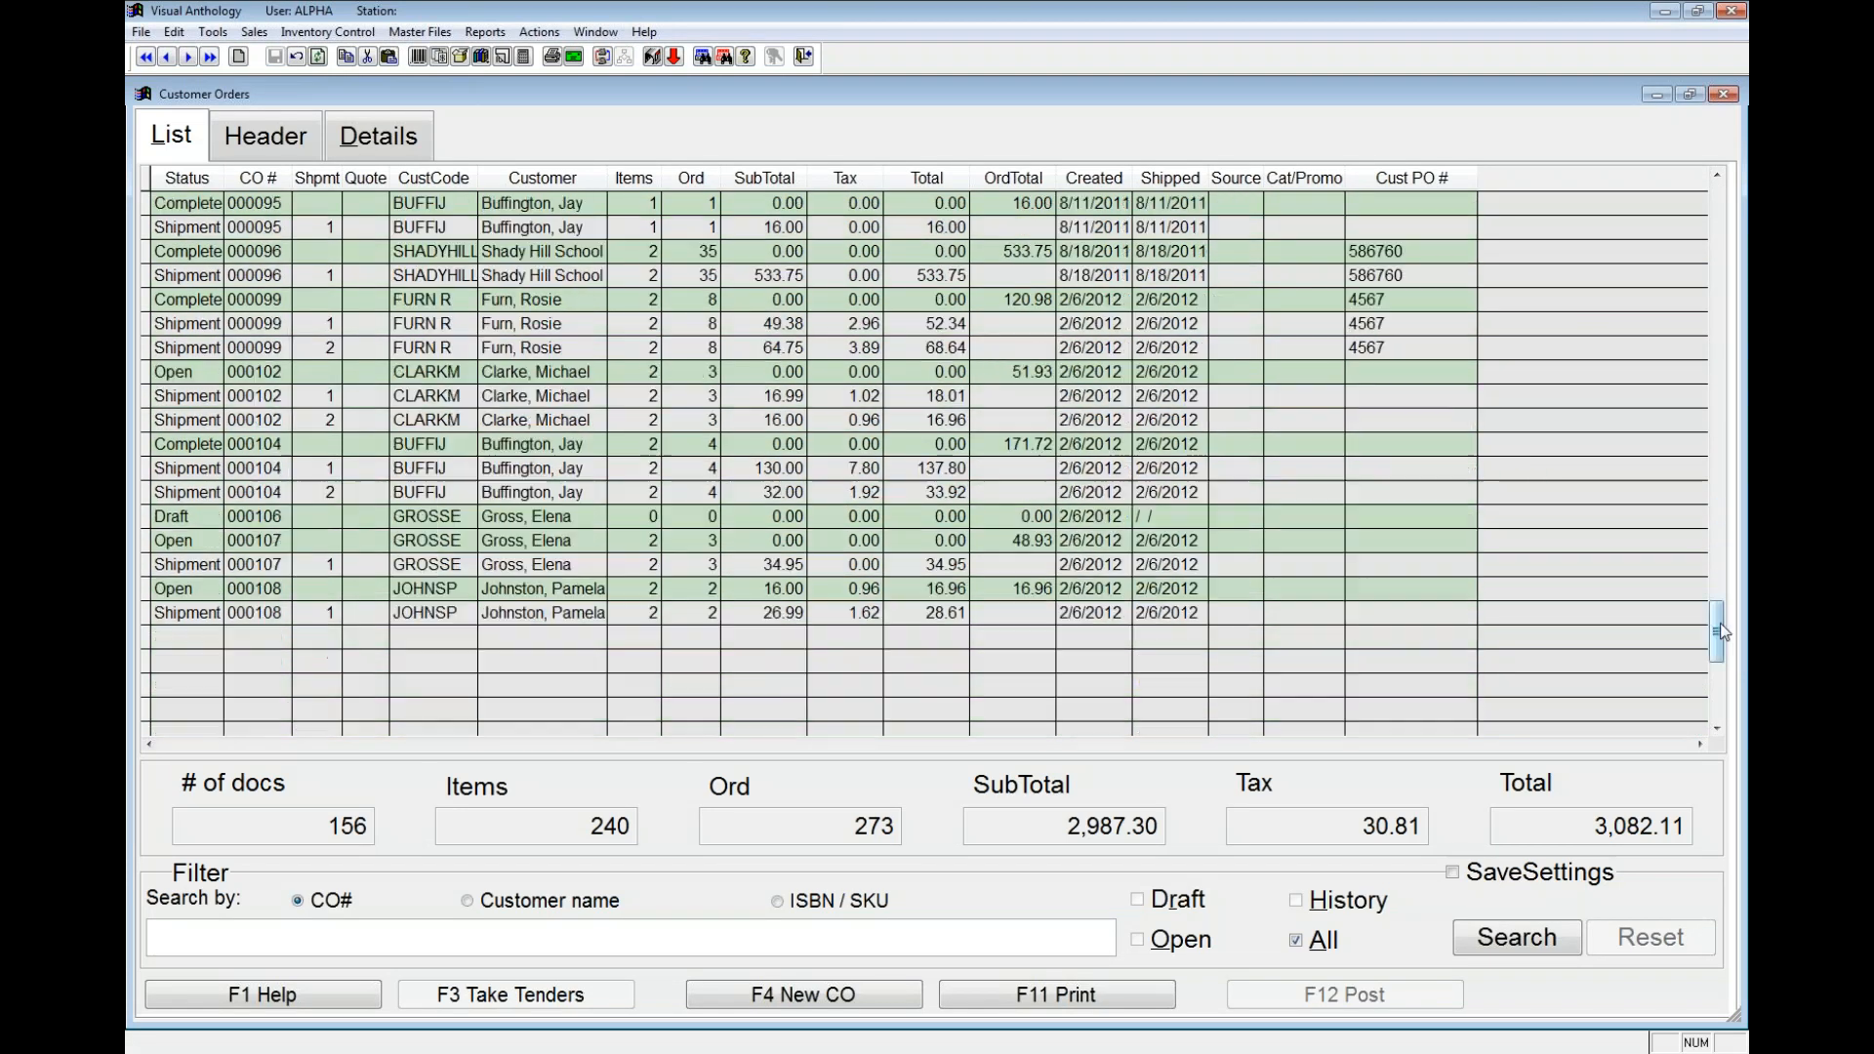
pyautogui.click(200, 420)
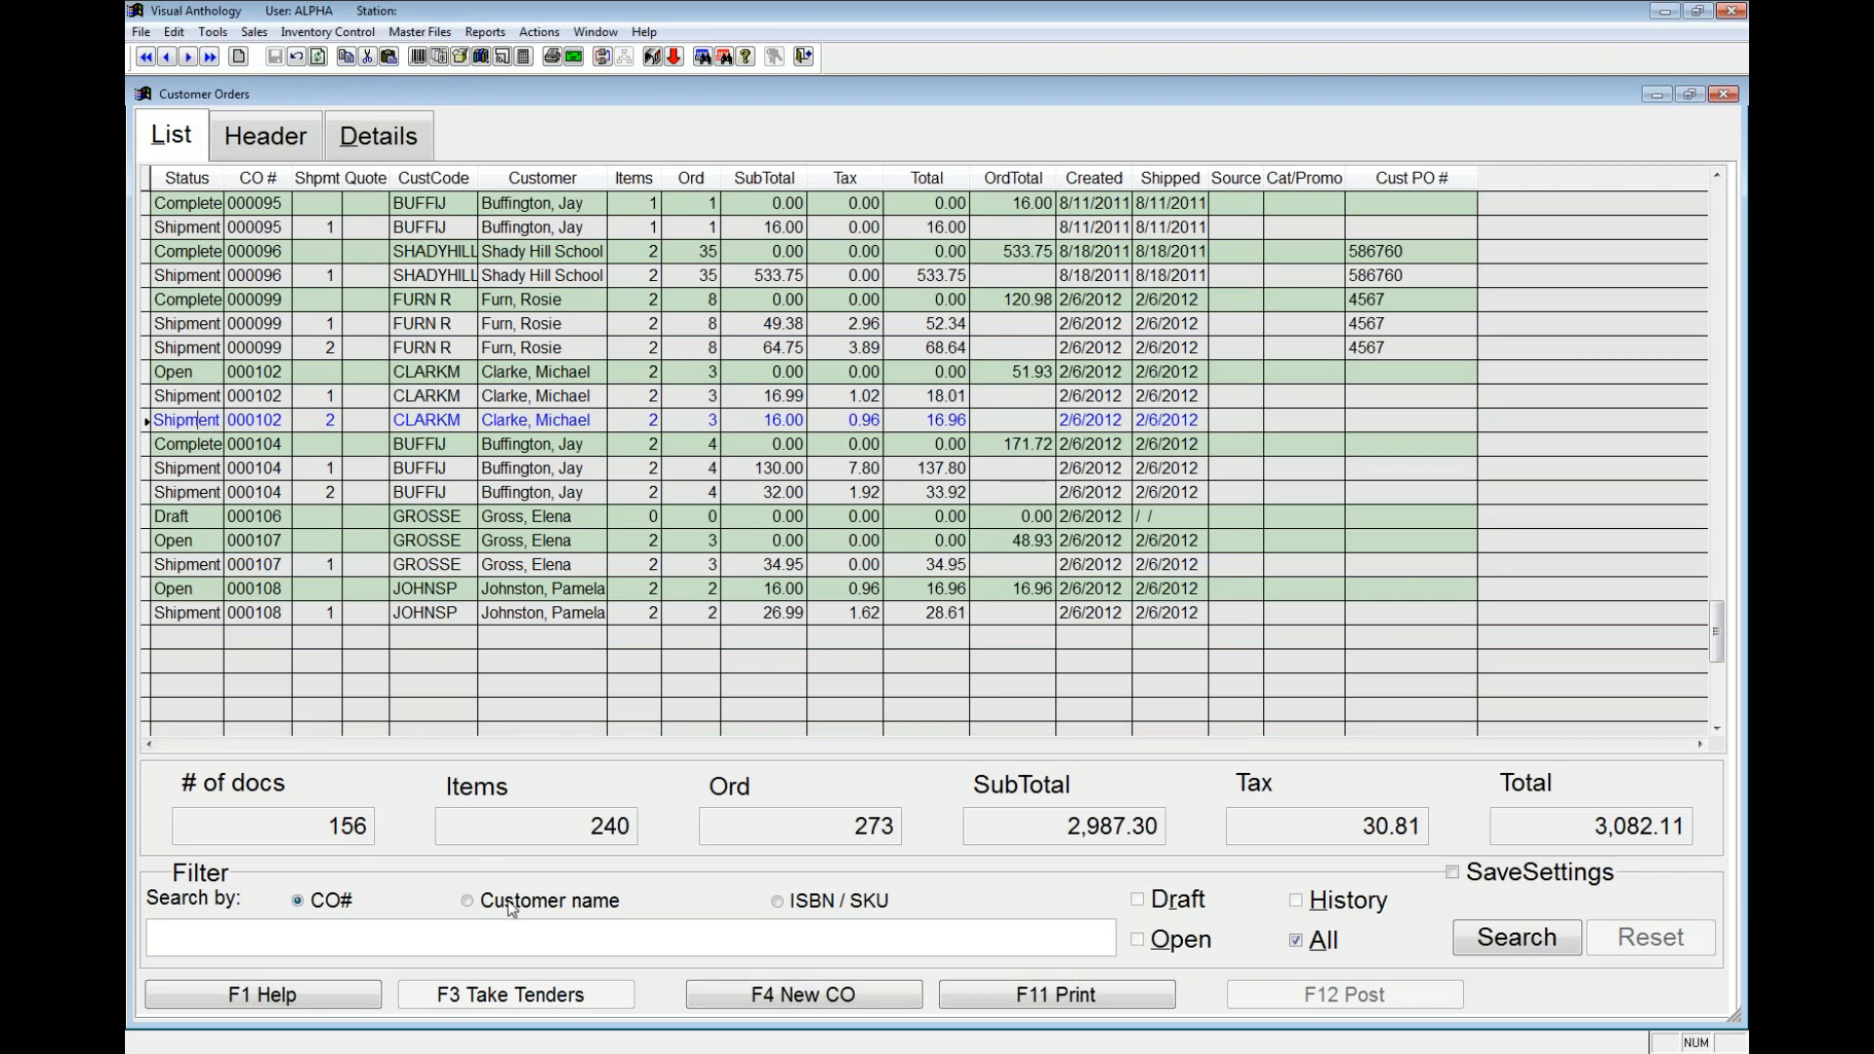
# Step: Create a new customer order for the Long Road High School customer and set its tax profile to Resident
pyautogui.click(867, 996)
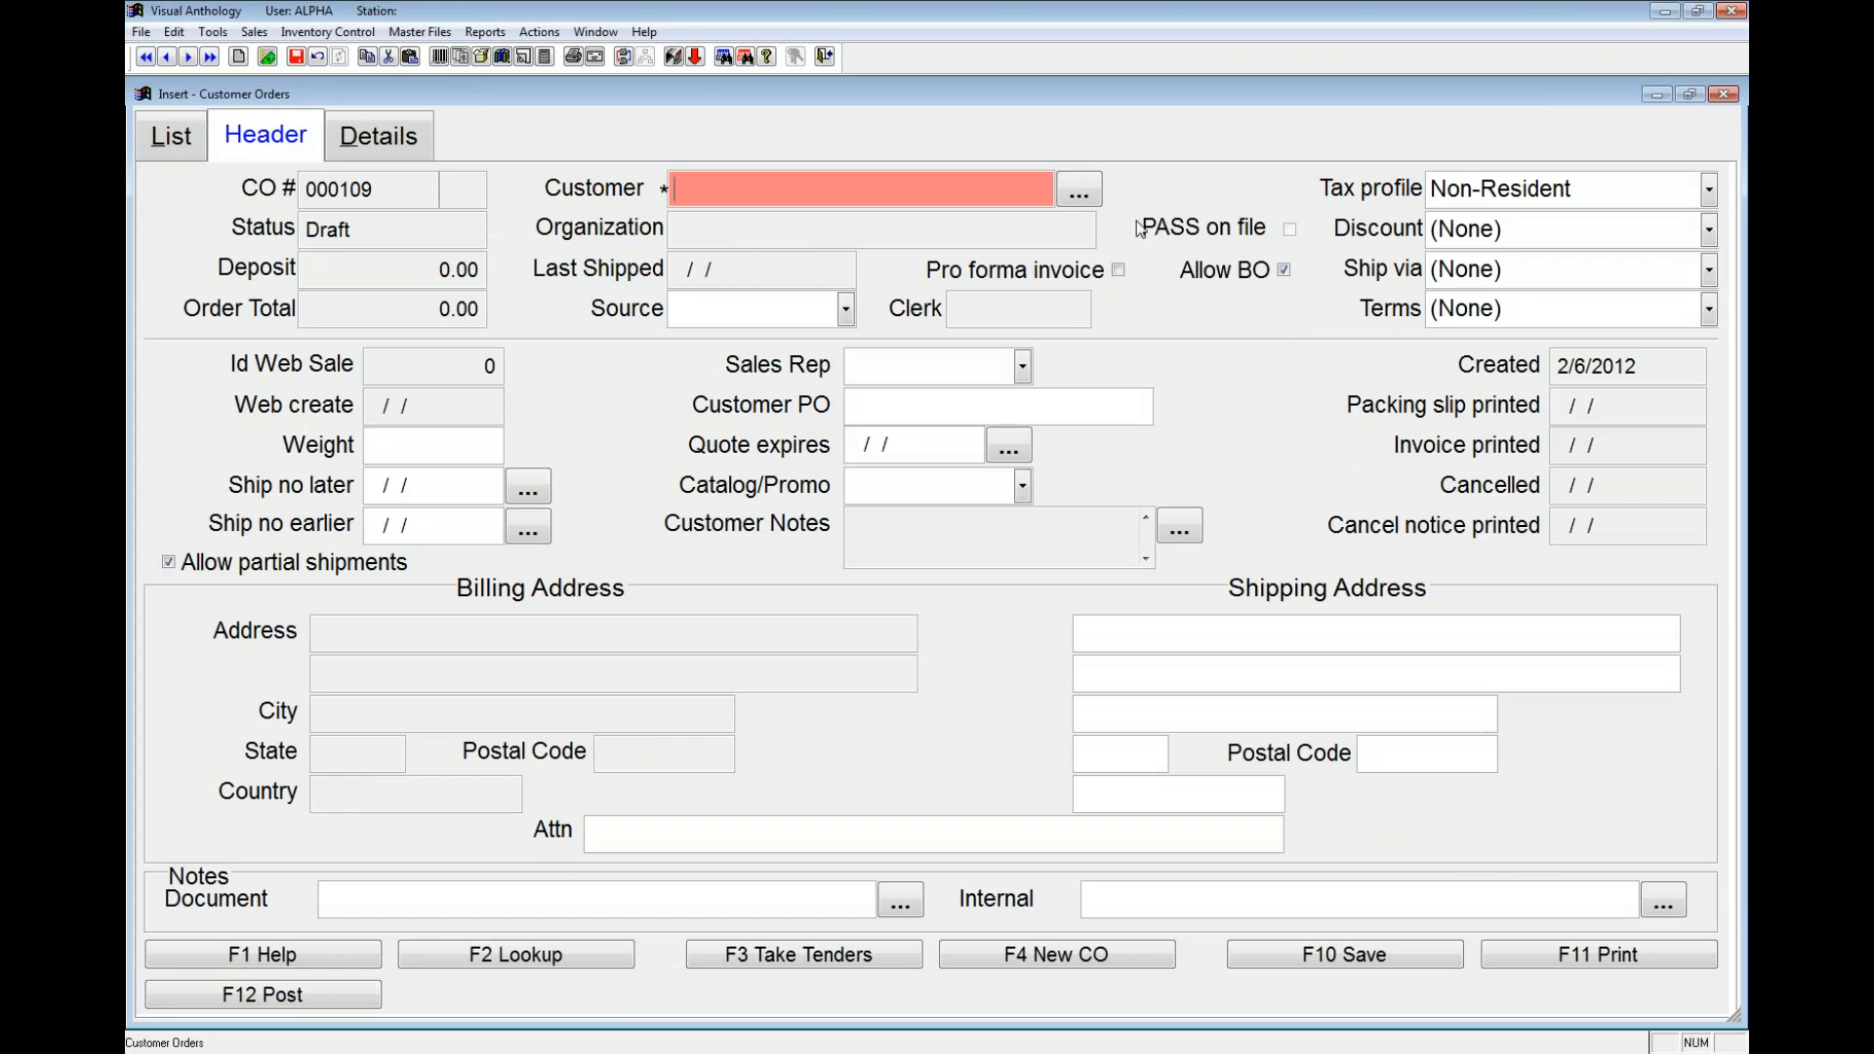
pyautogui.click(1079, 193)
pyautogui.click(1275, 639)
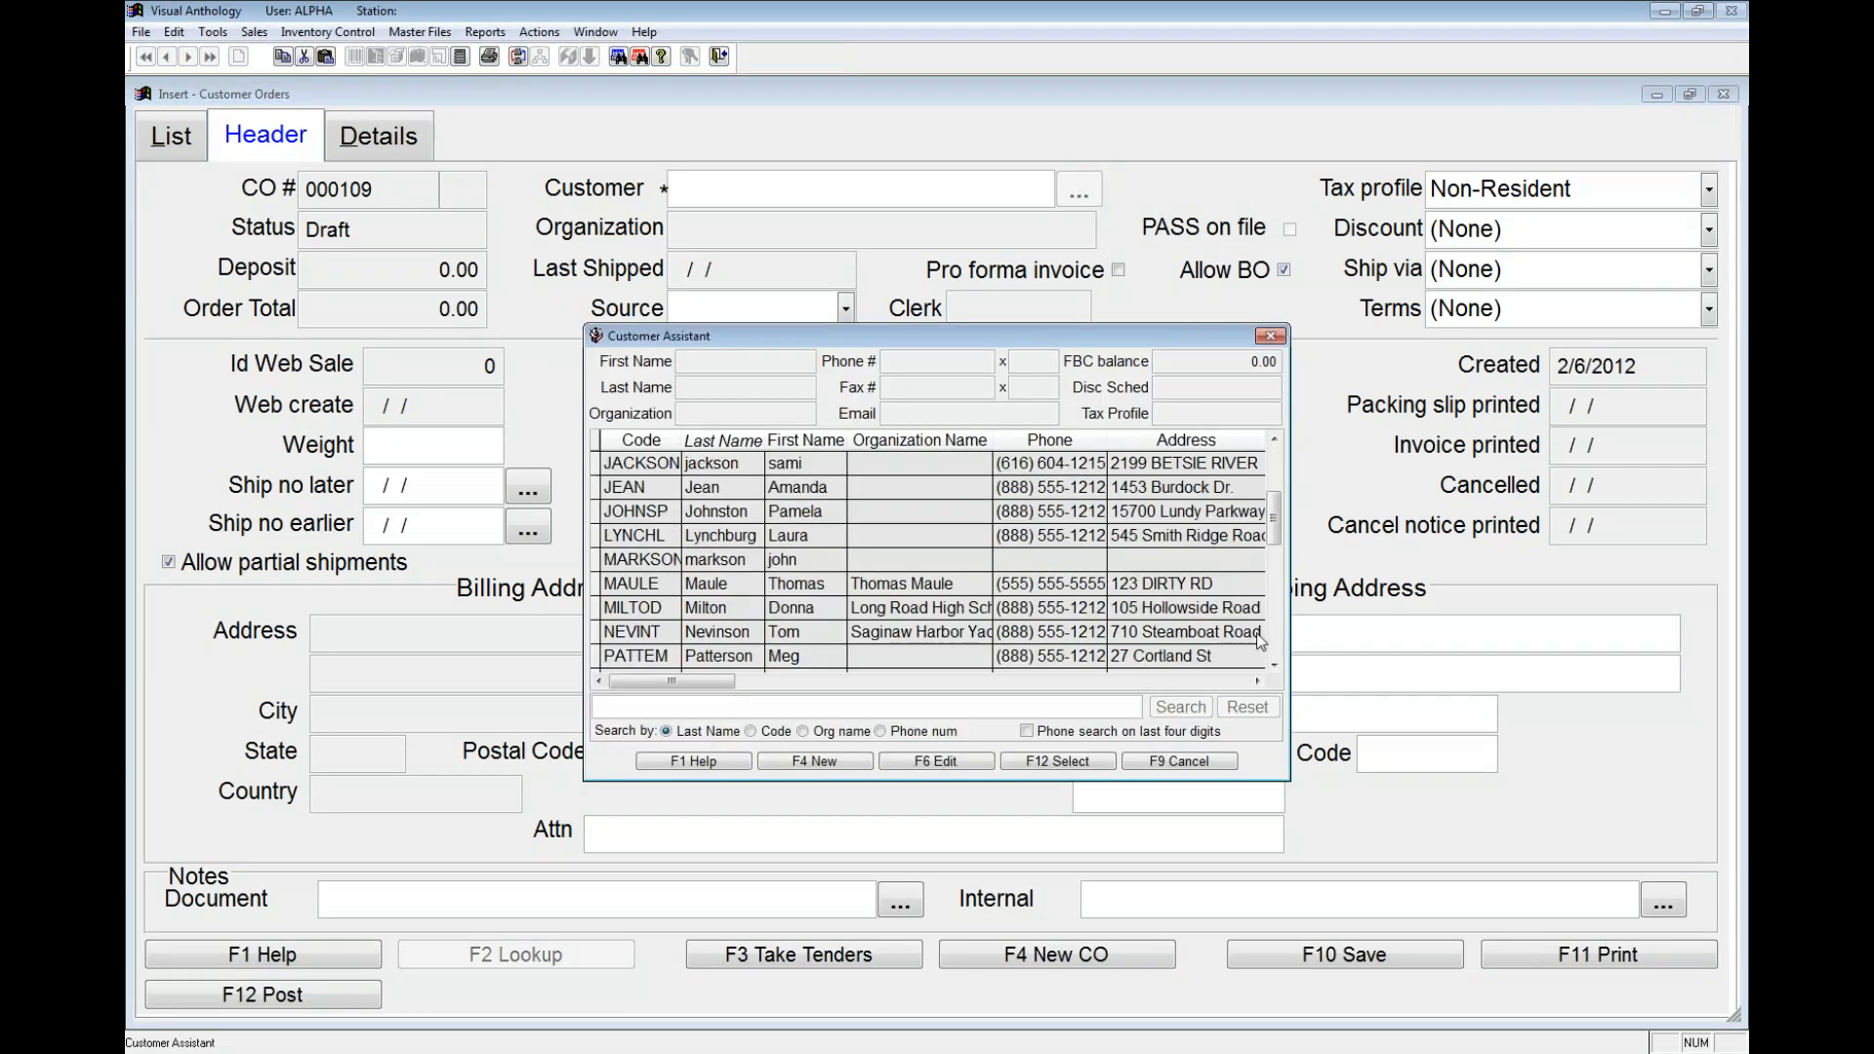
pyautogui.click(810, 607)
pyautogui.doubleClick(810, 607)
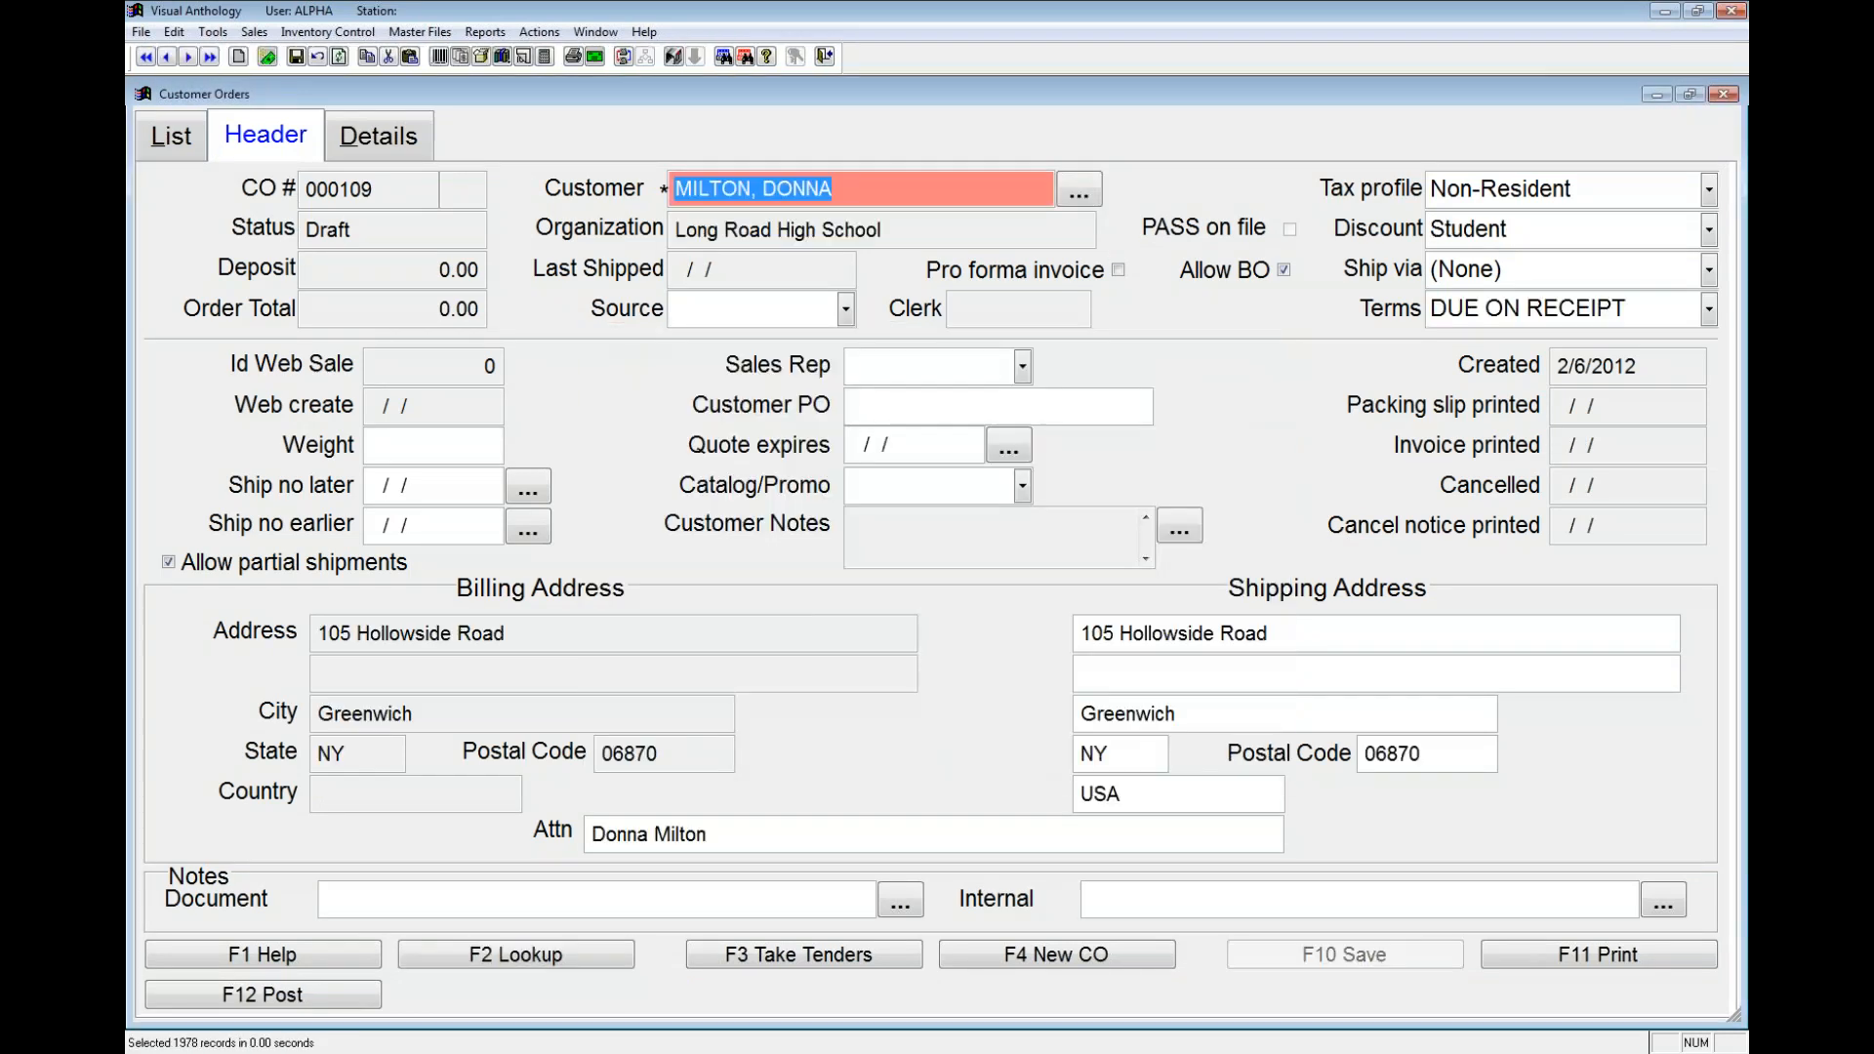
pyautogui.click(1611, 190)
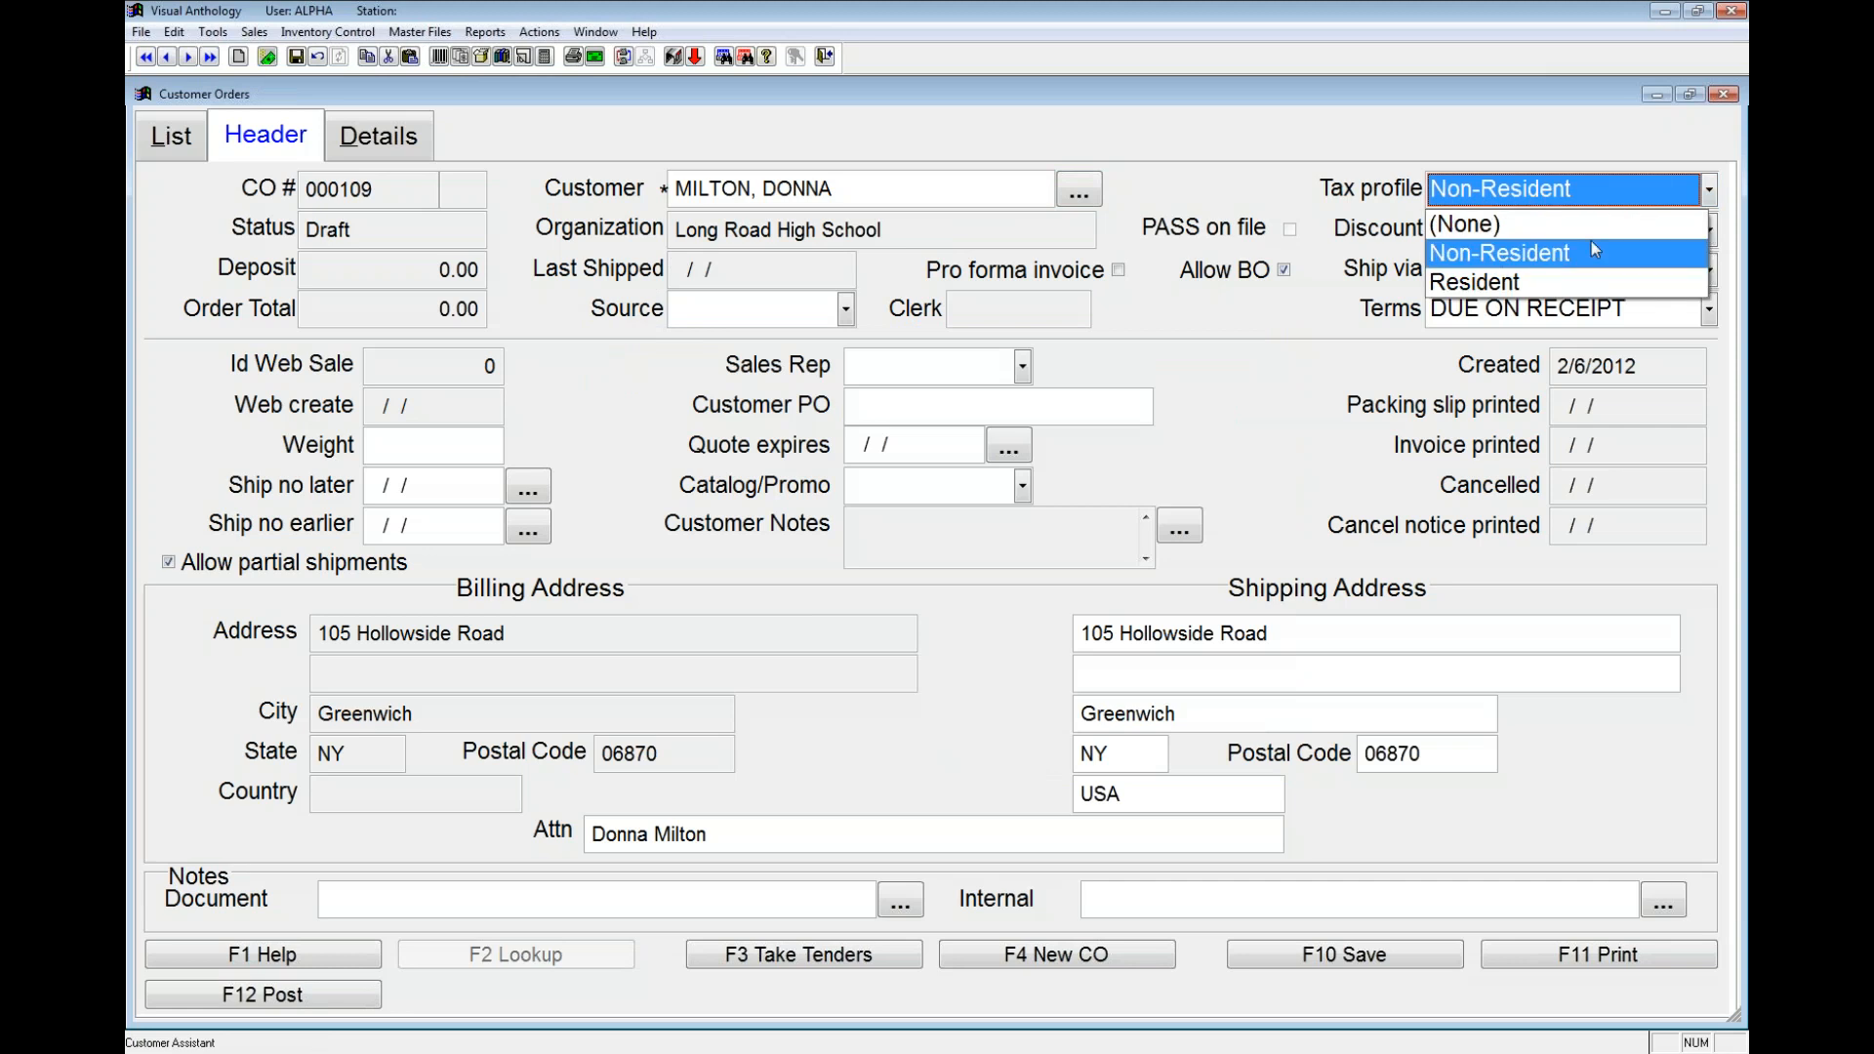
pyautogui.click(1561, 284)
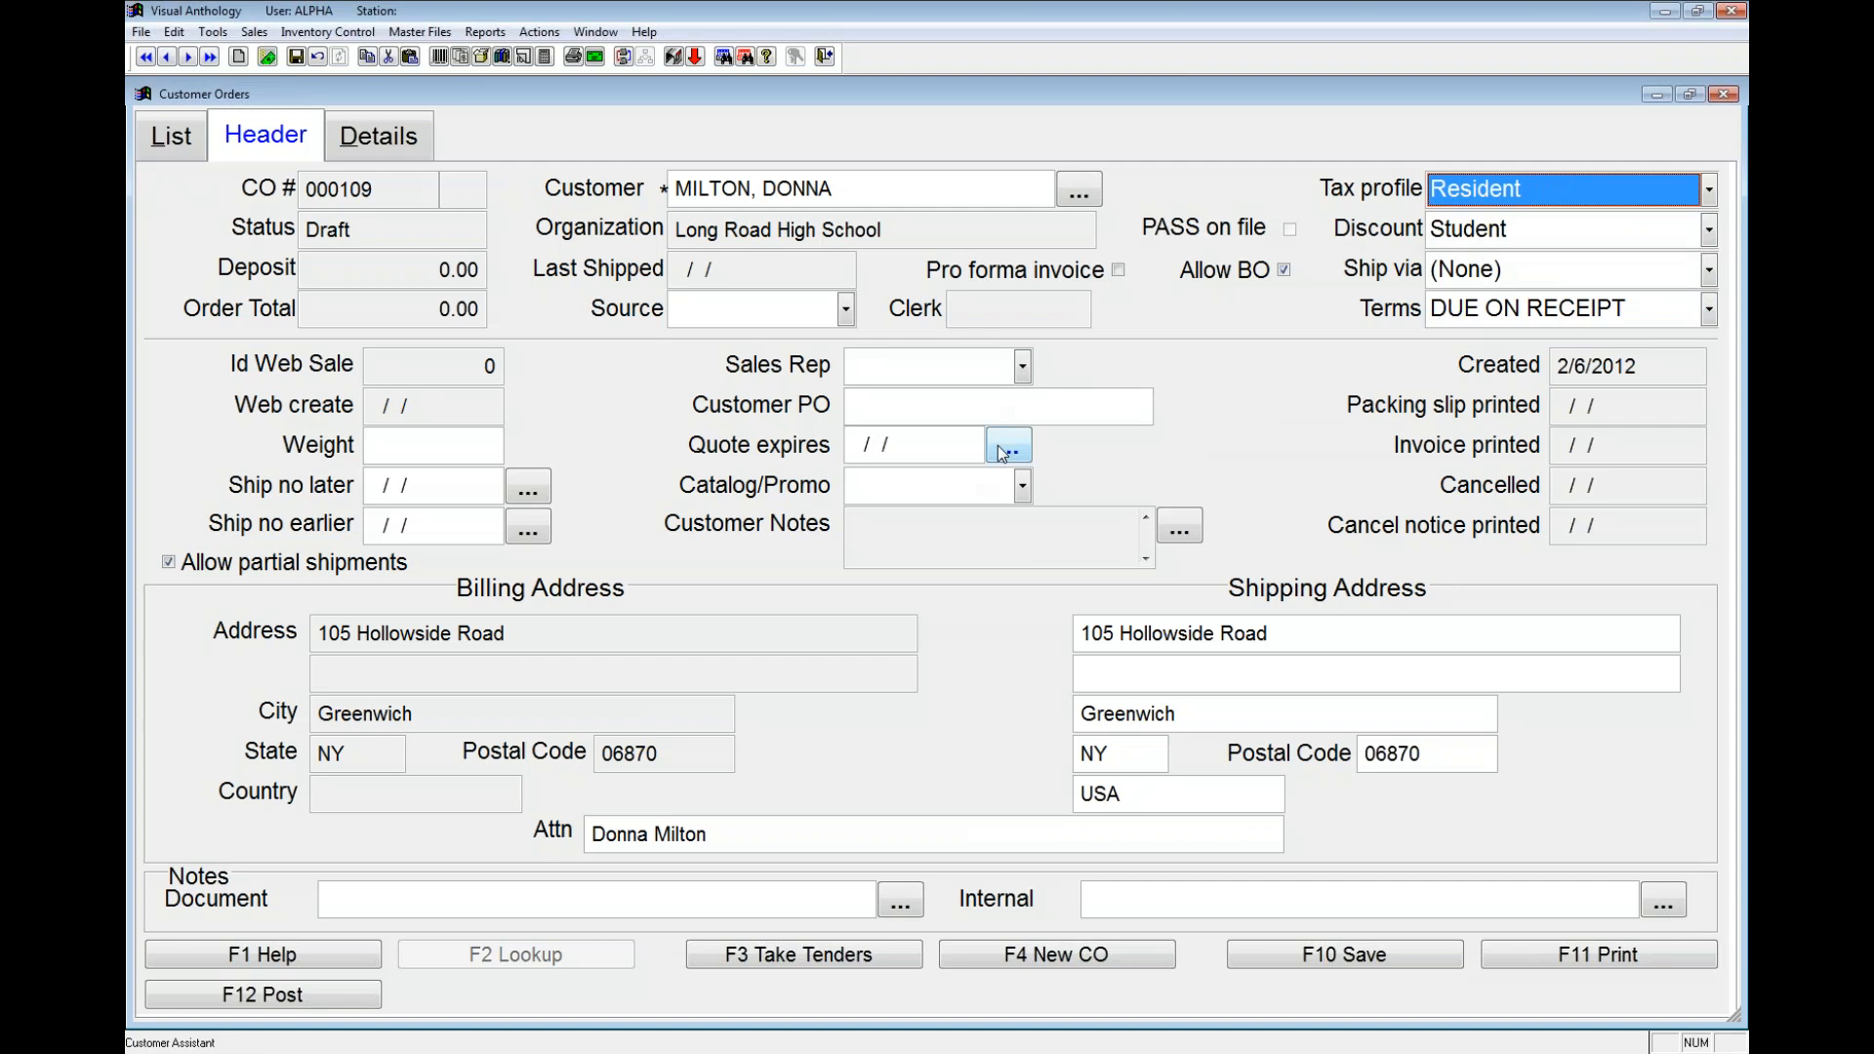
pyautogui.click(952, 446)
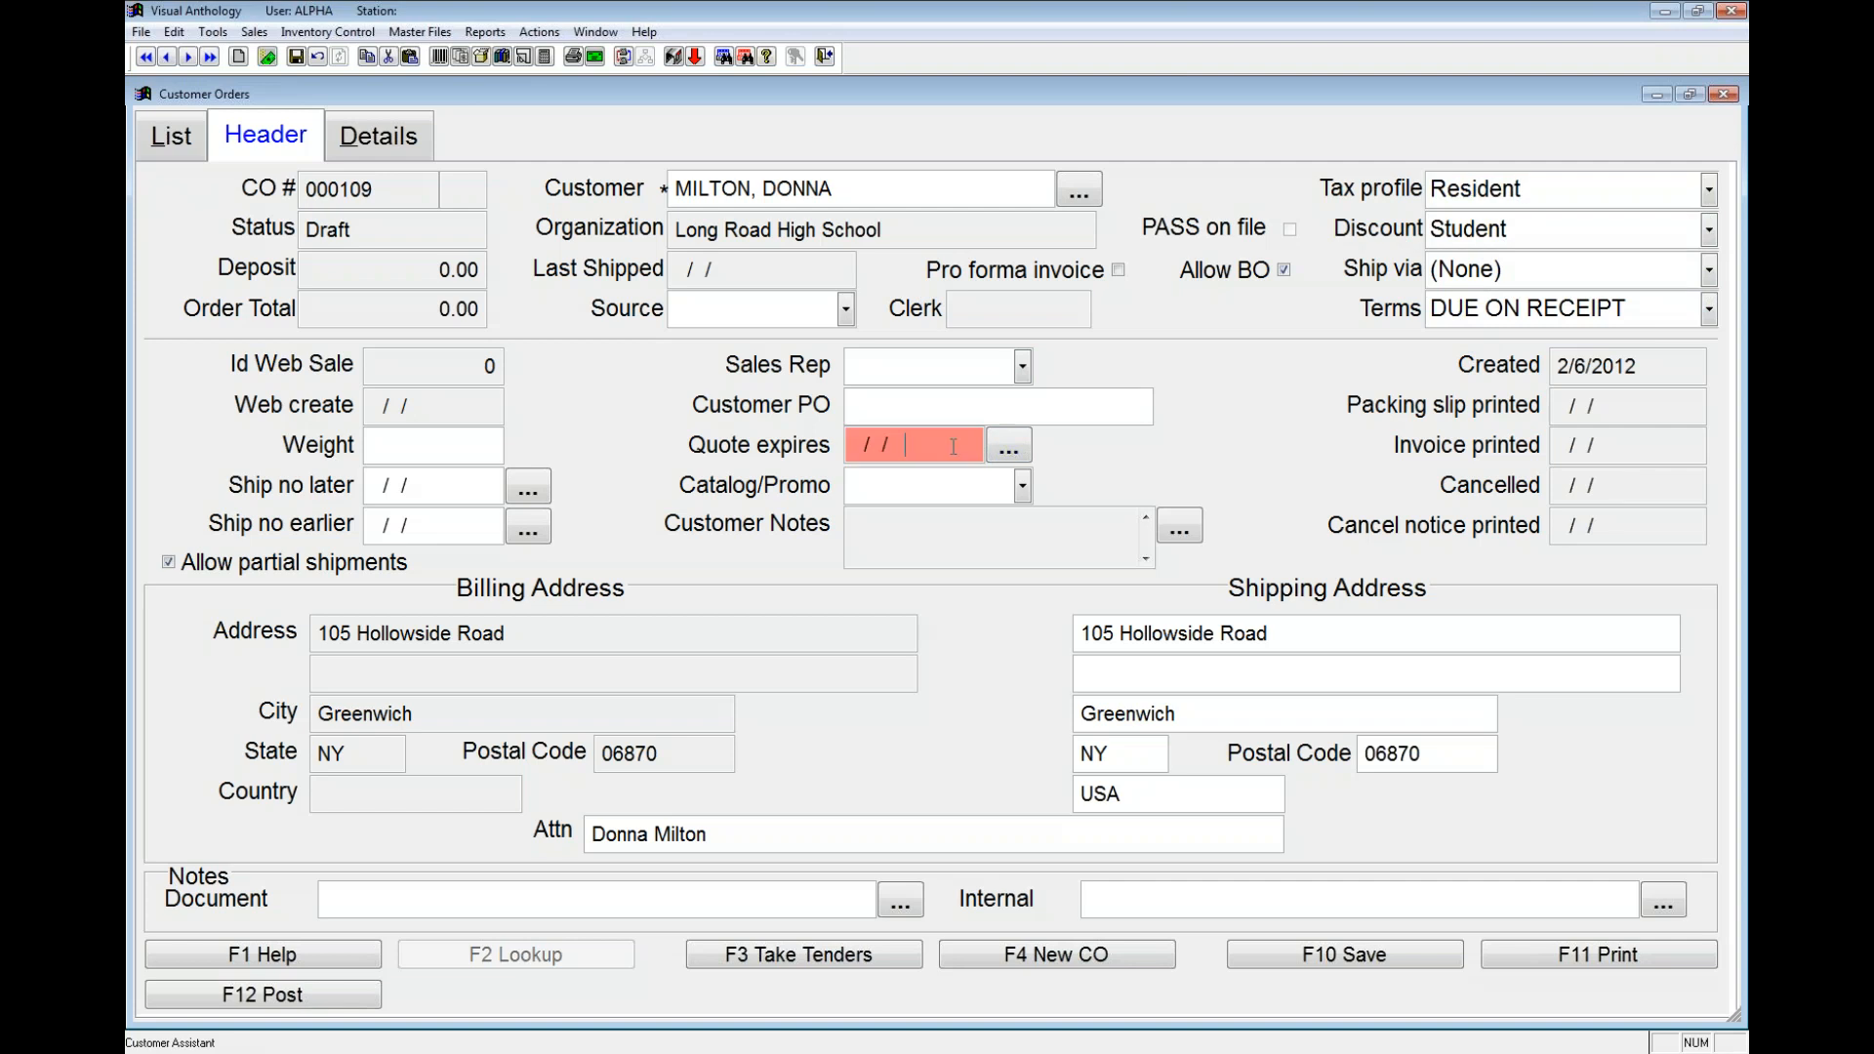
pyautogui.click(1117, 271)
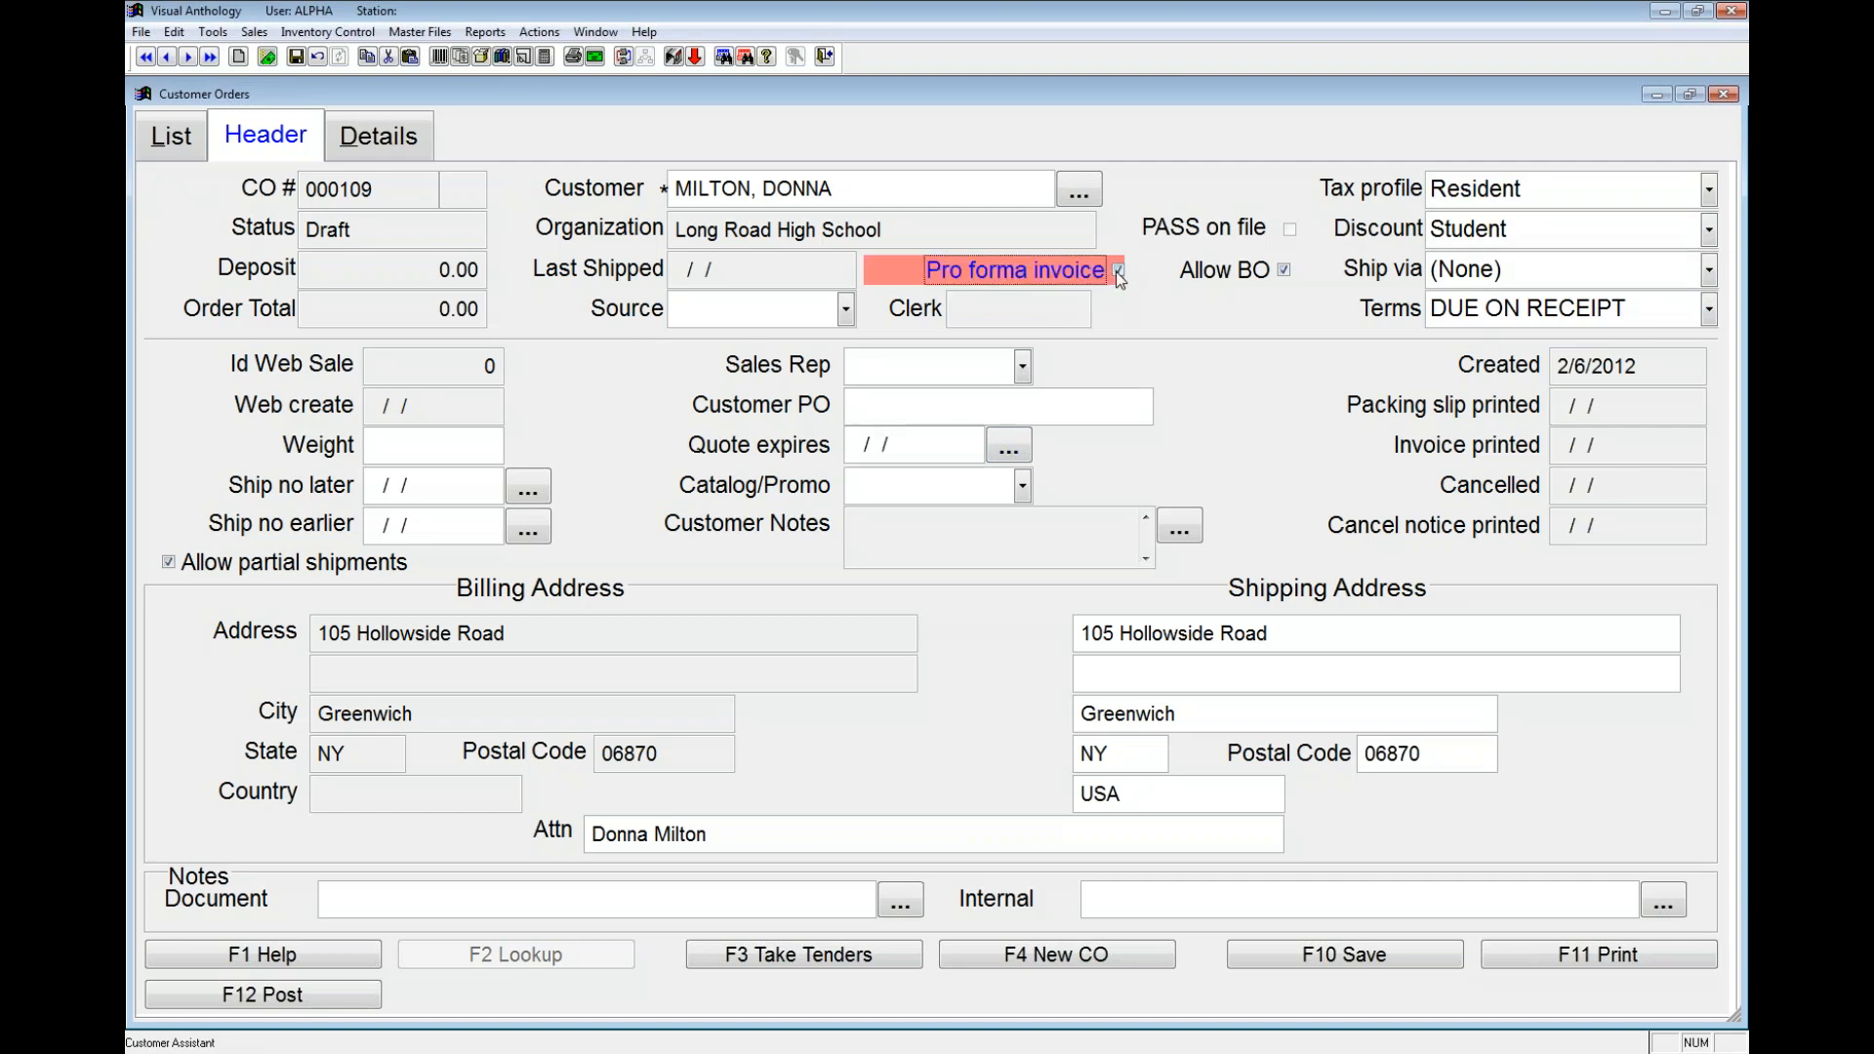
pyautogui.click(1118, 272)
# Step: Replace the first line of the order's shipping address with a different street address
pyautogui.click(1300, 632)
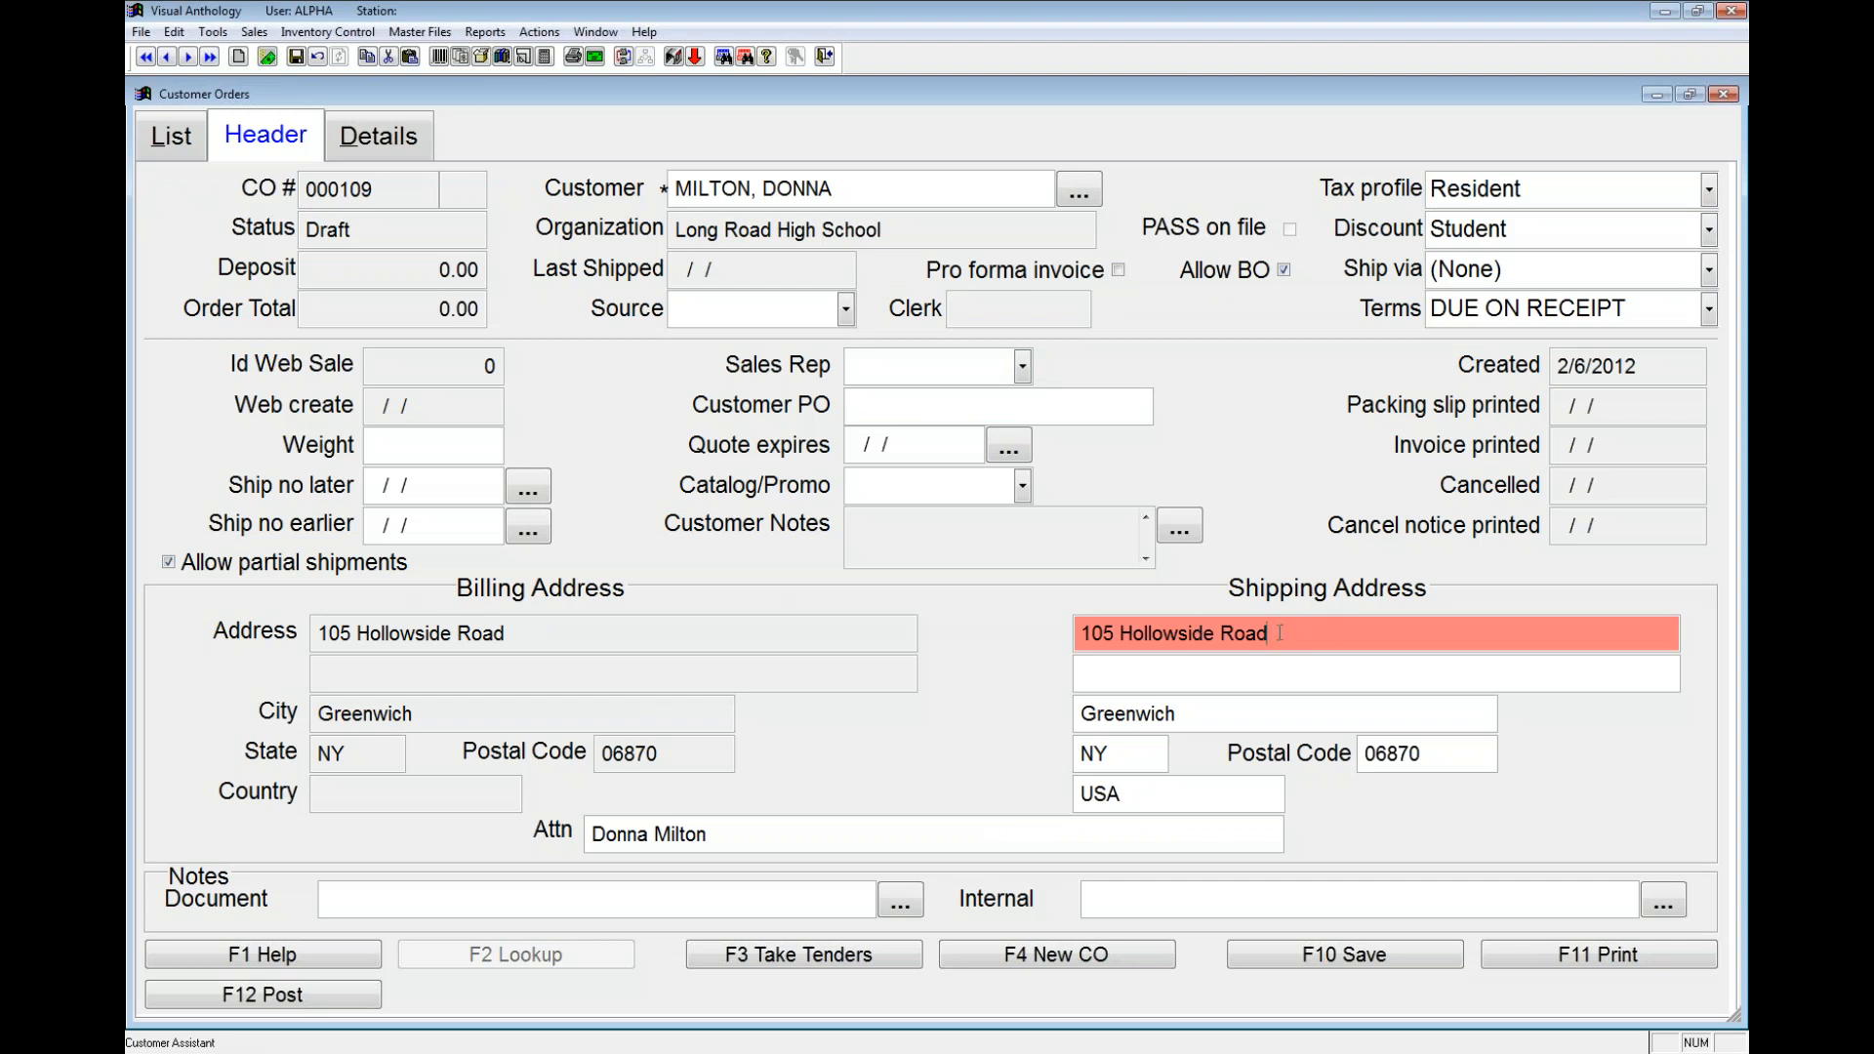
pyautogui.moveTo(1286, 633); pyautogui.dragTo(1025, 638)
pyautogui.write('123')
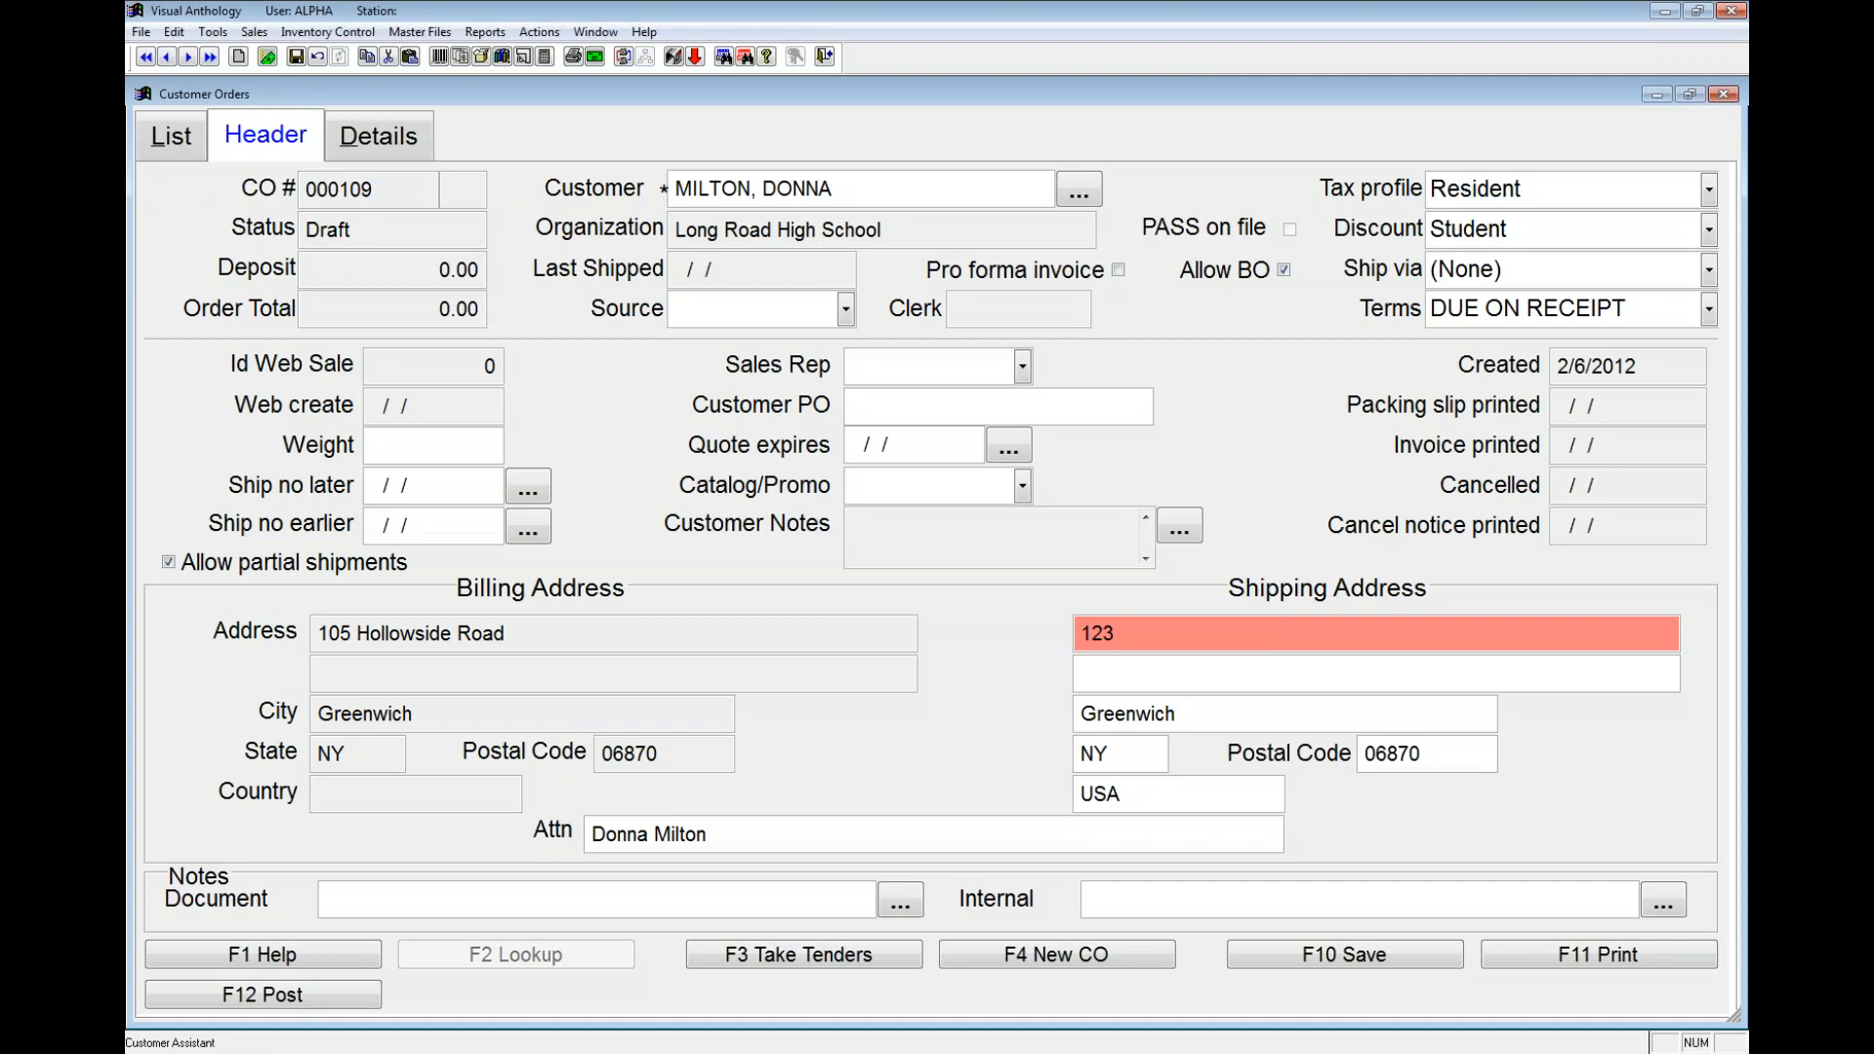
pyautogui.write('Beach Street')
pyautogui.press('Tab')
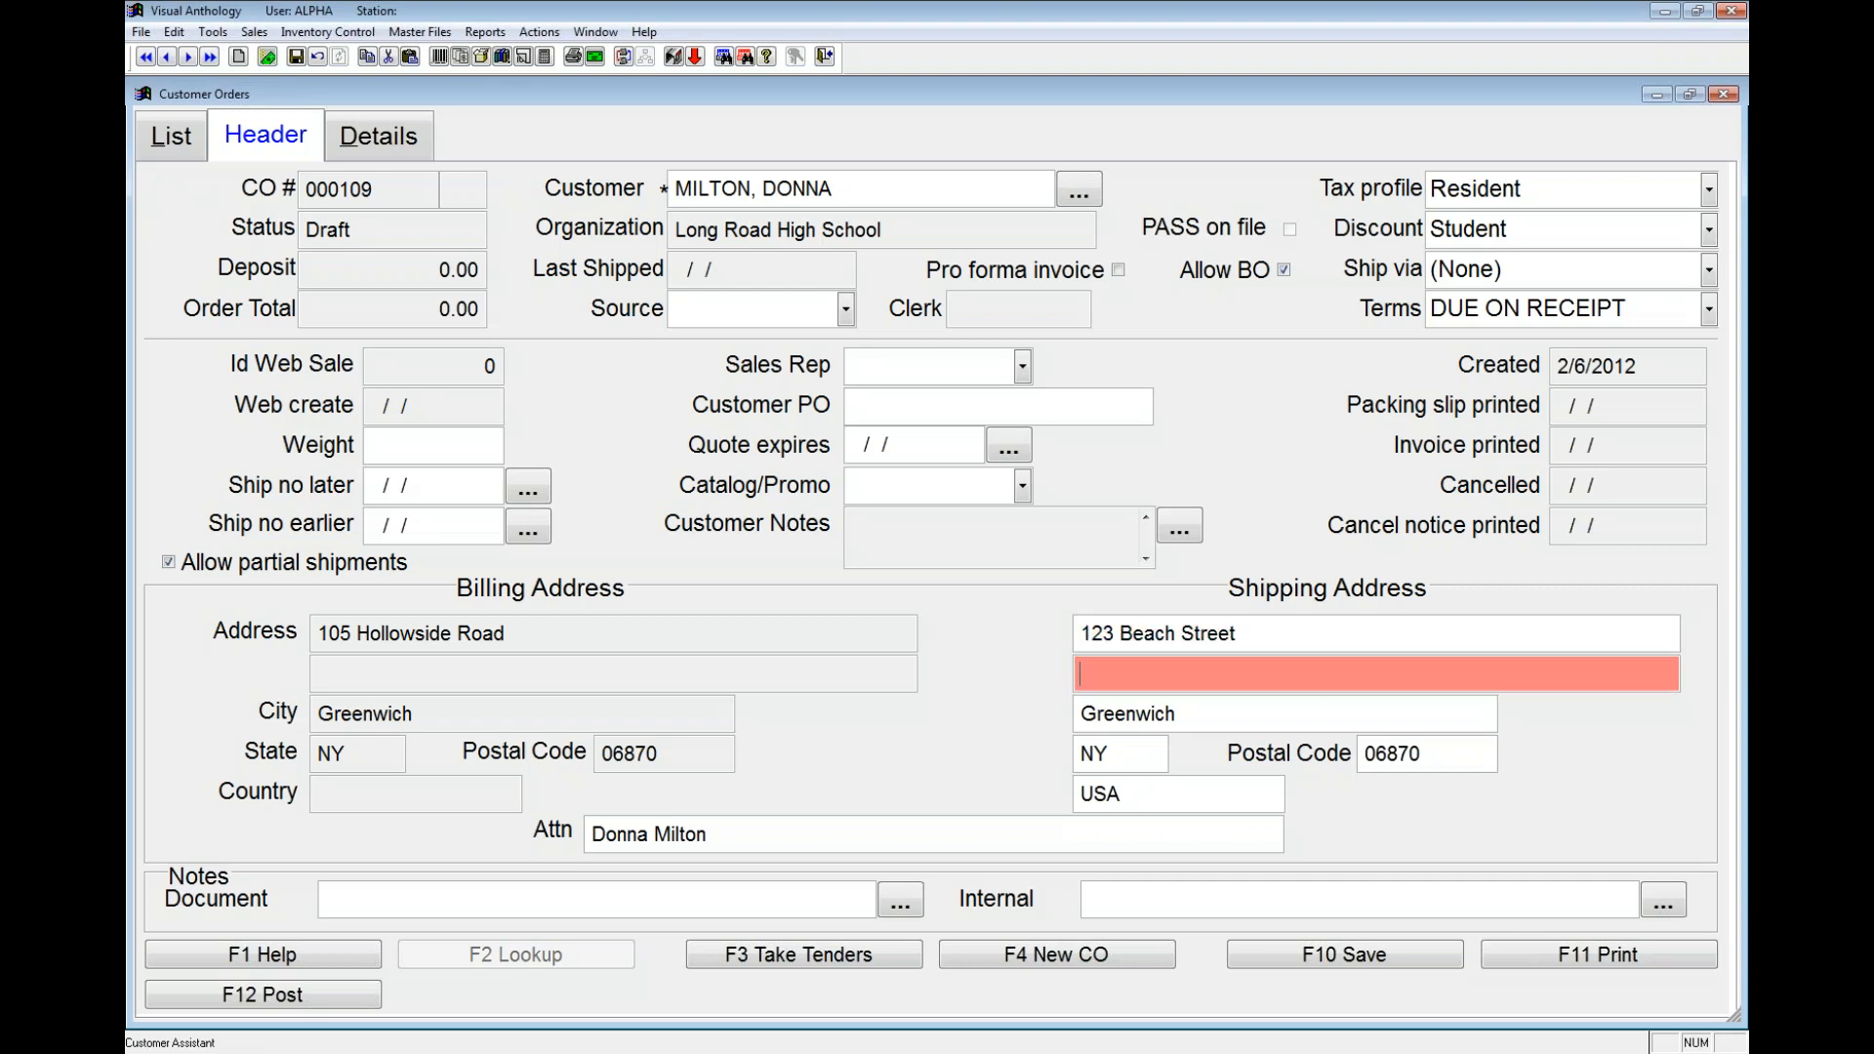
# Step: Review the shipping address, attention, document note and internal note fields, and save the order header
pyautogui.click(1253, 634)
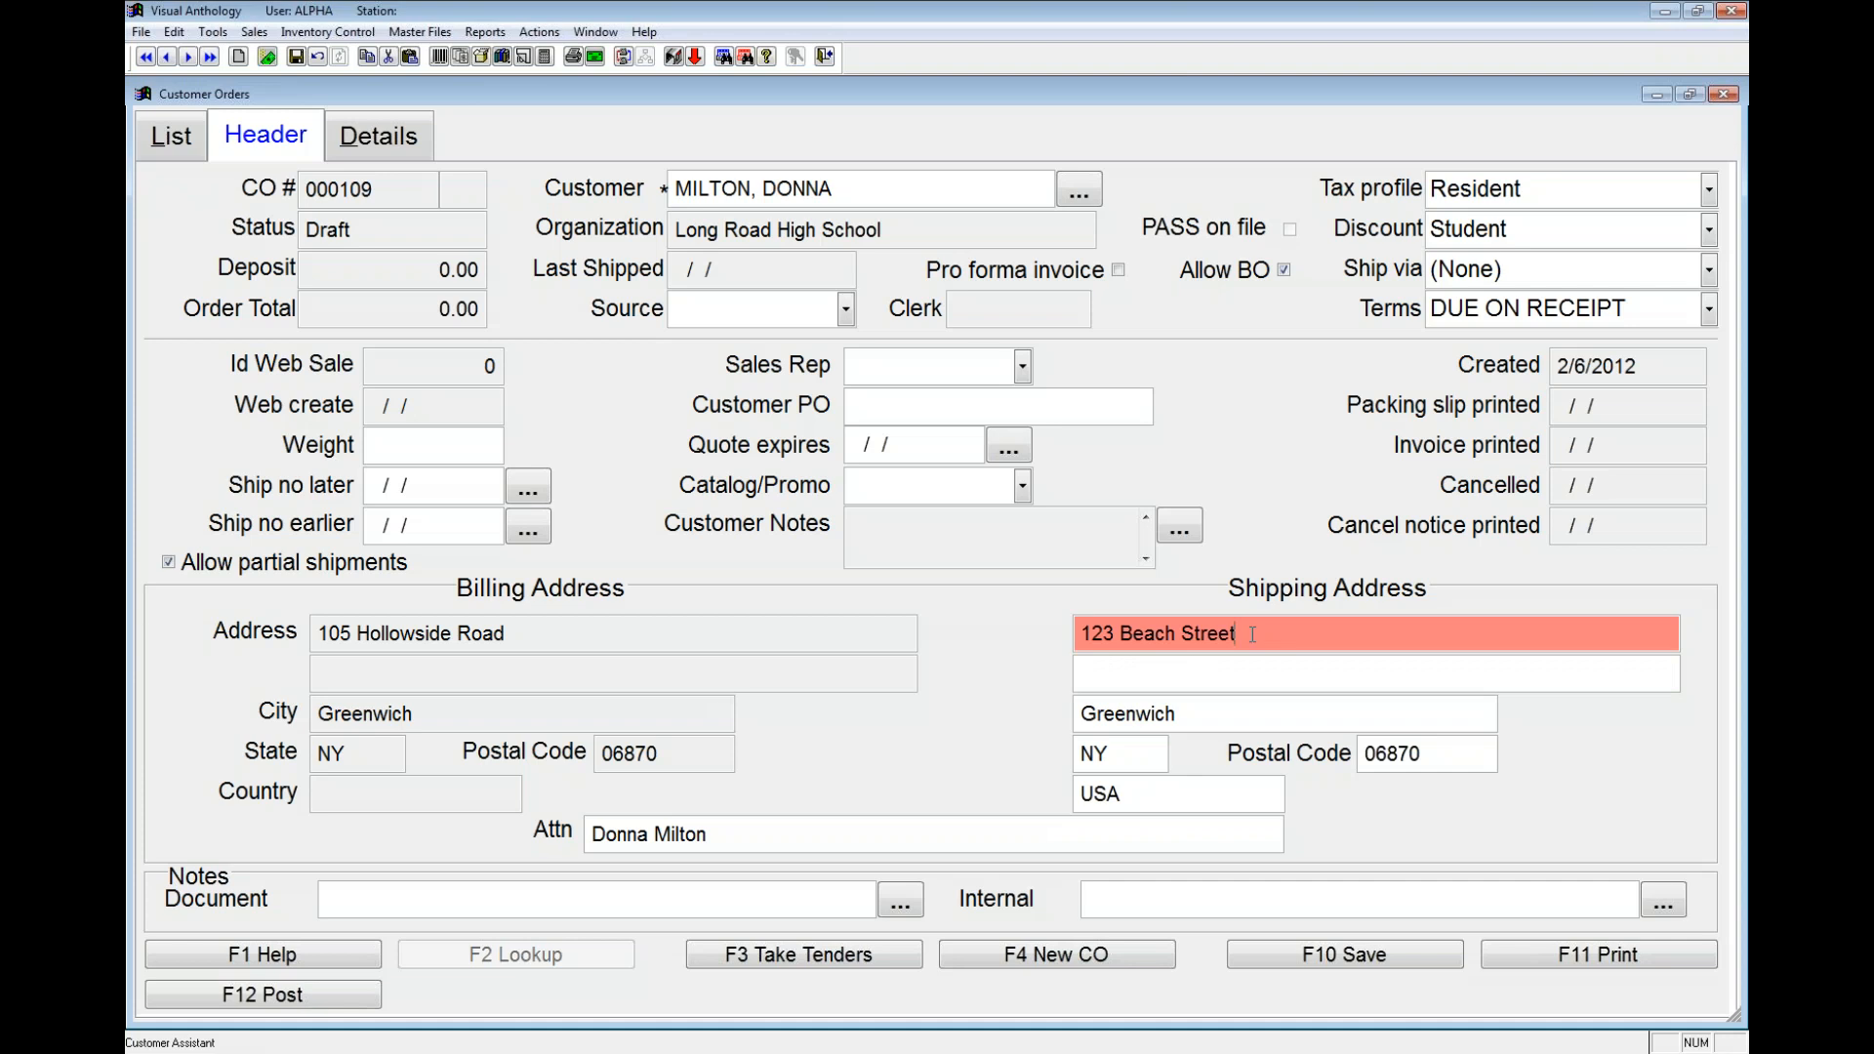
pyautogui.click(865, 835)
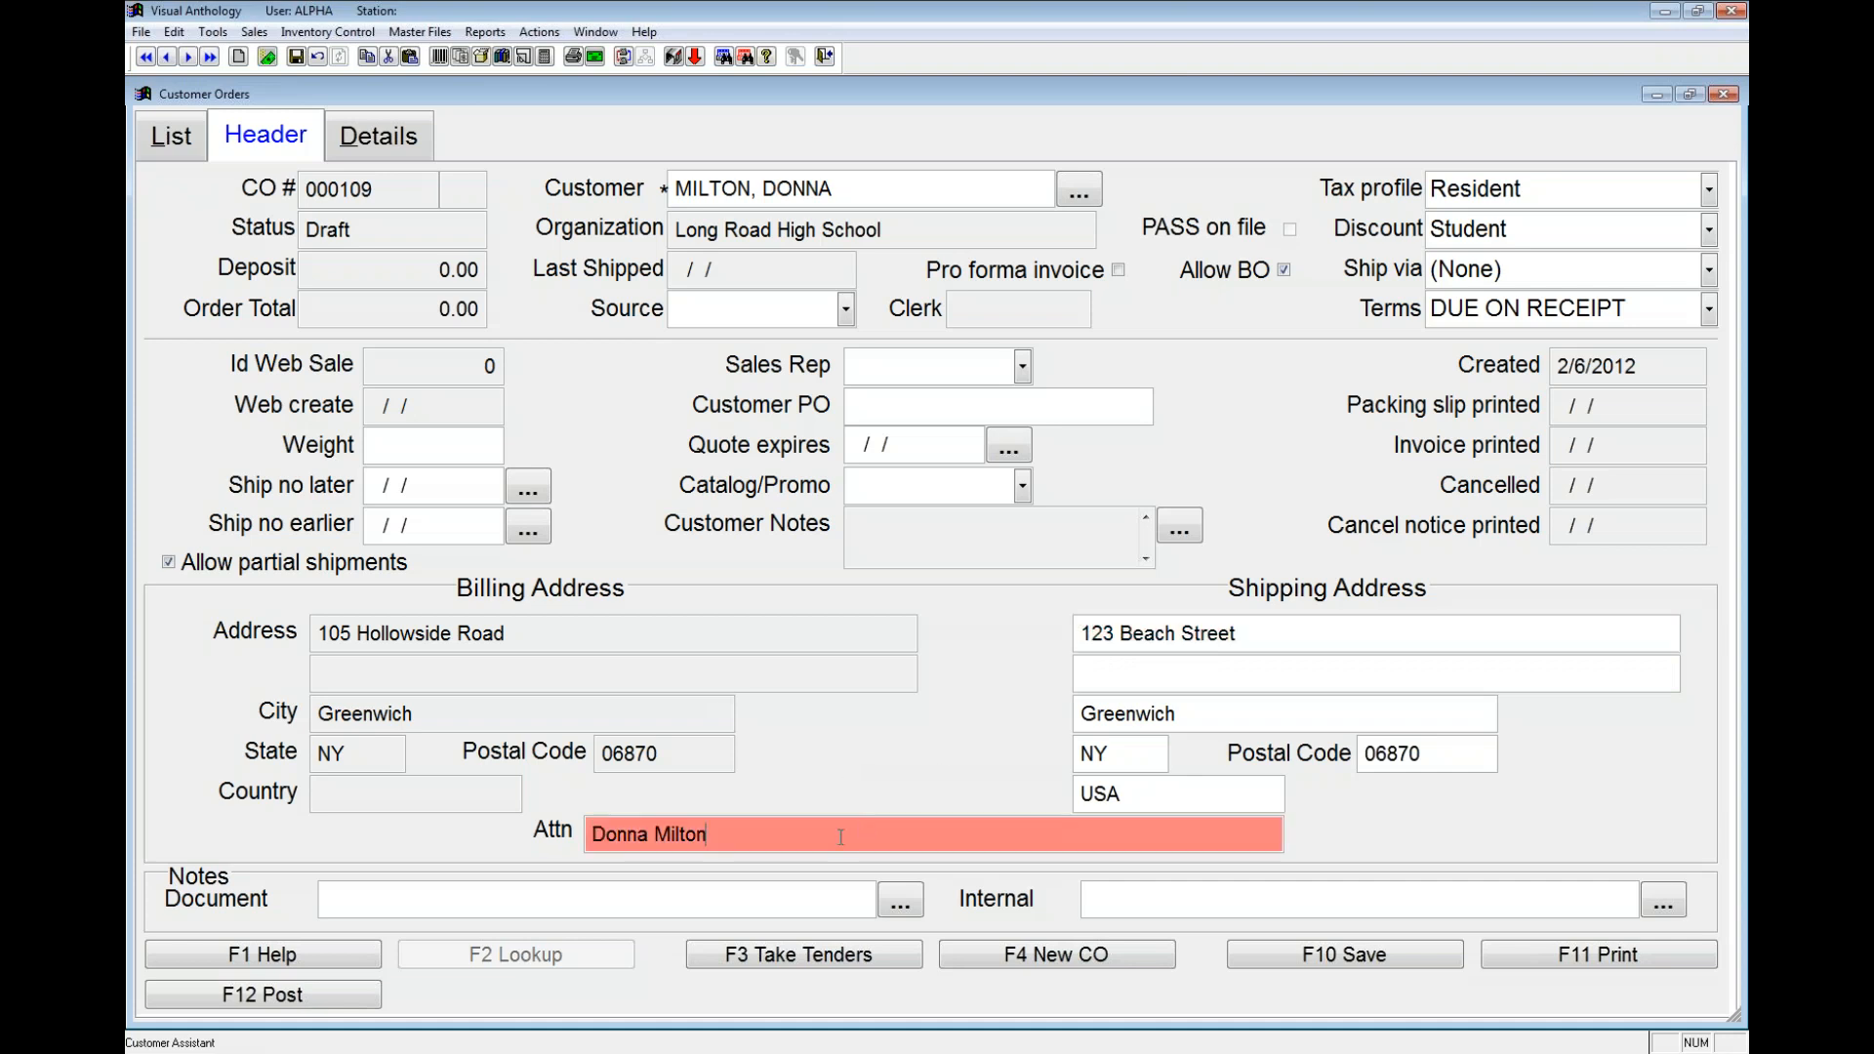
pyautogui.click(636, 904)
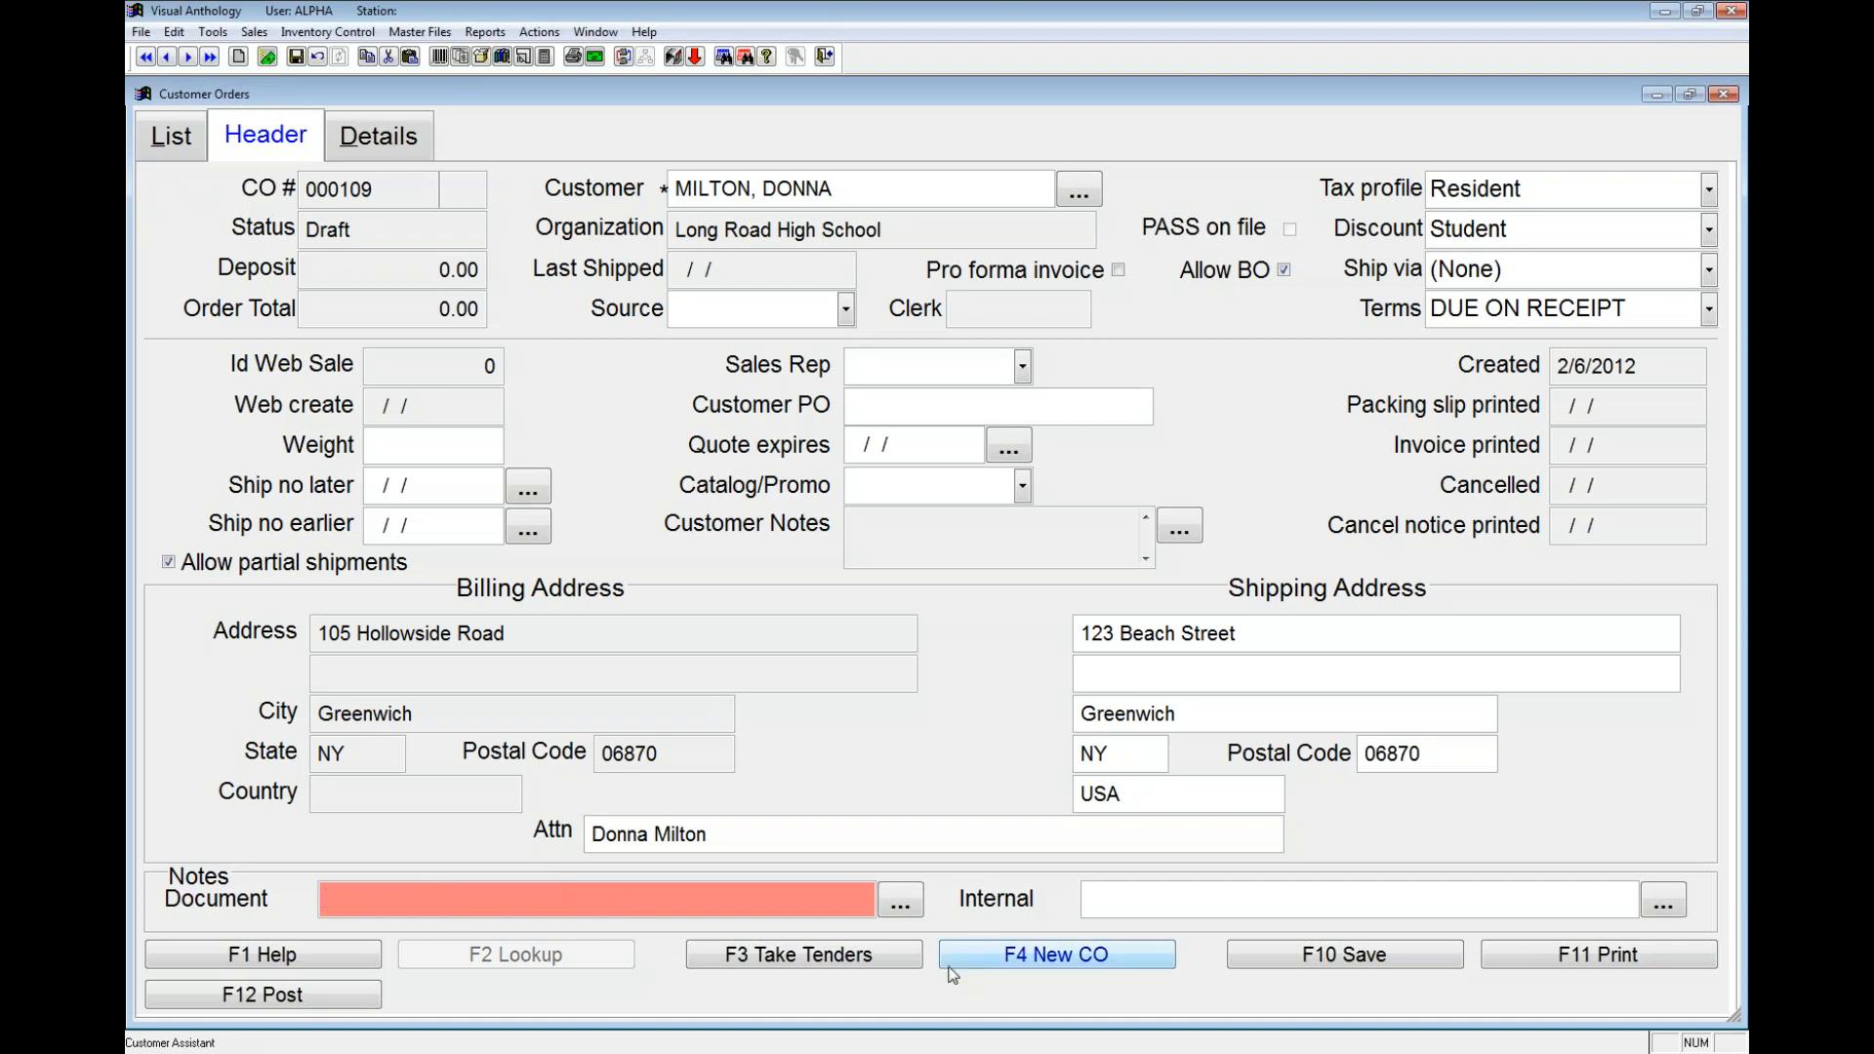
pyautogui.click(1146, 900)
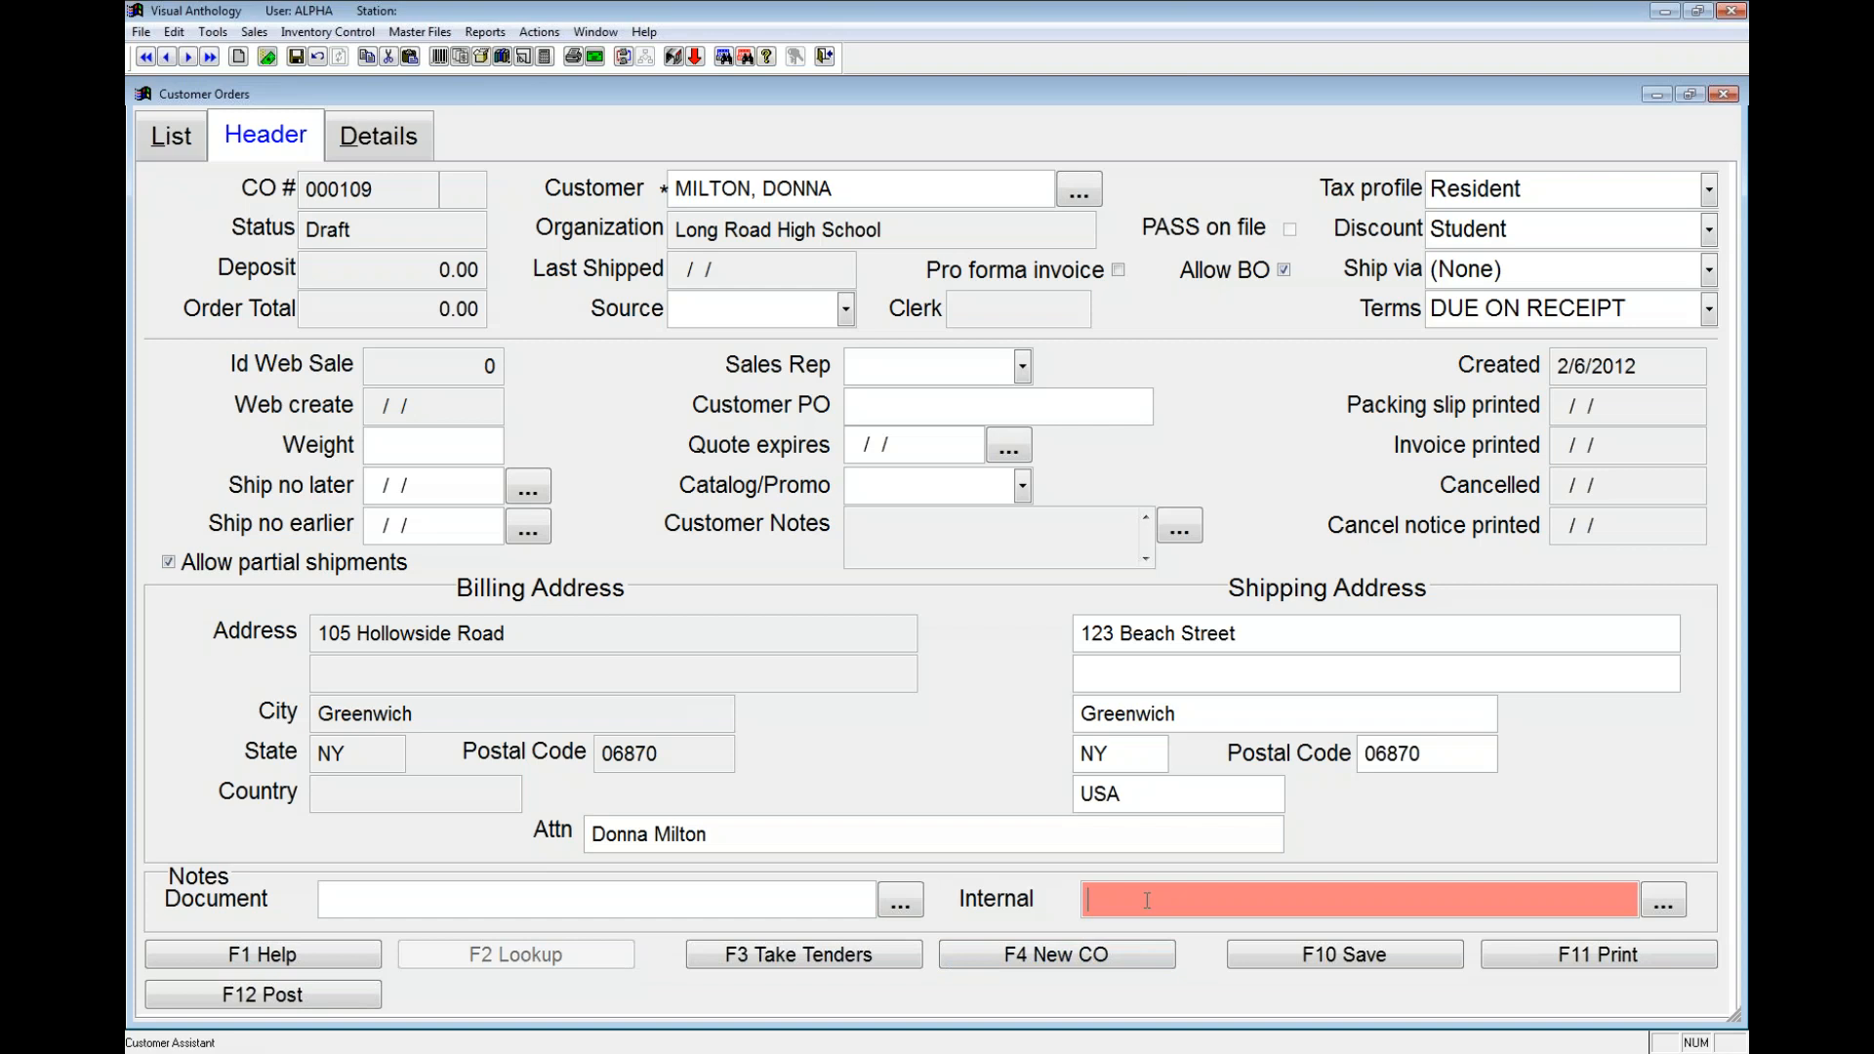
pyautogui.click(652, 908)
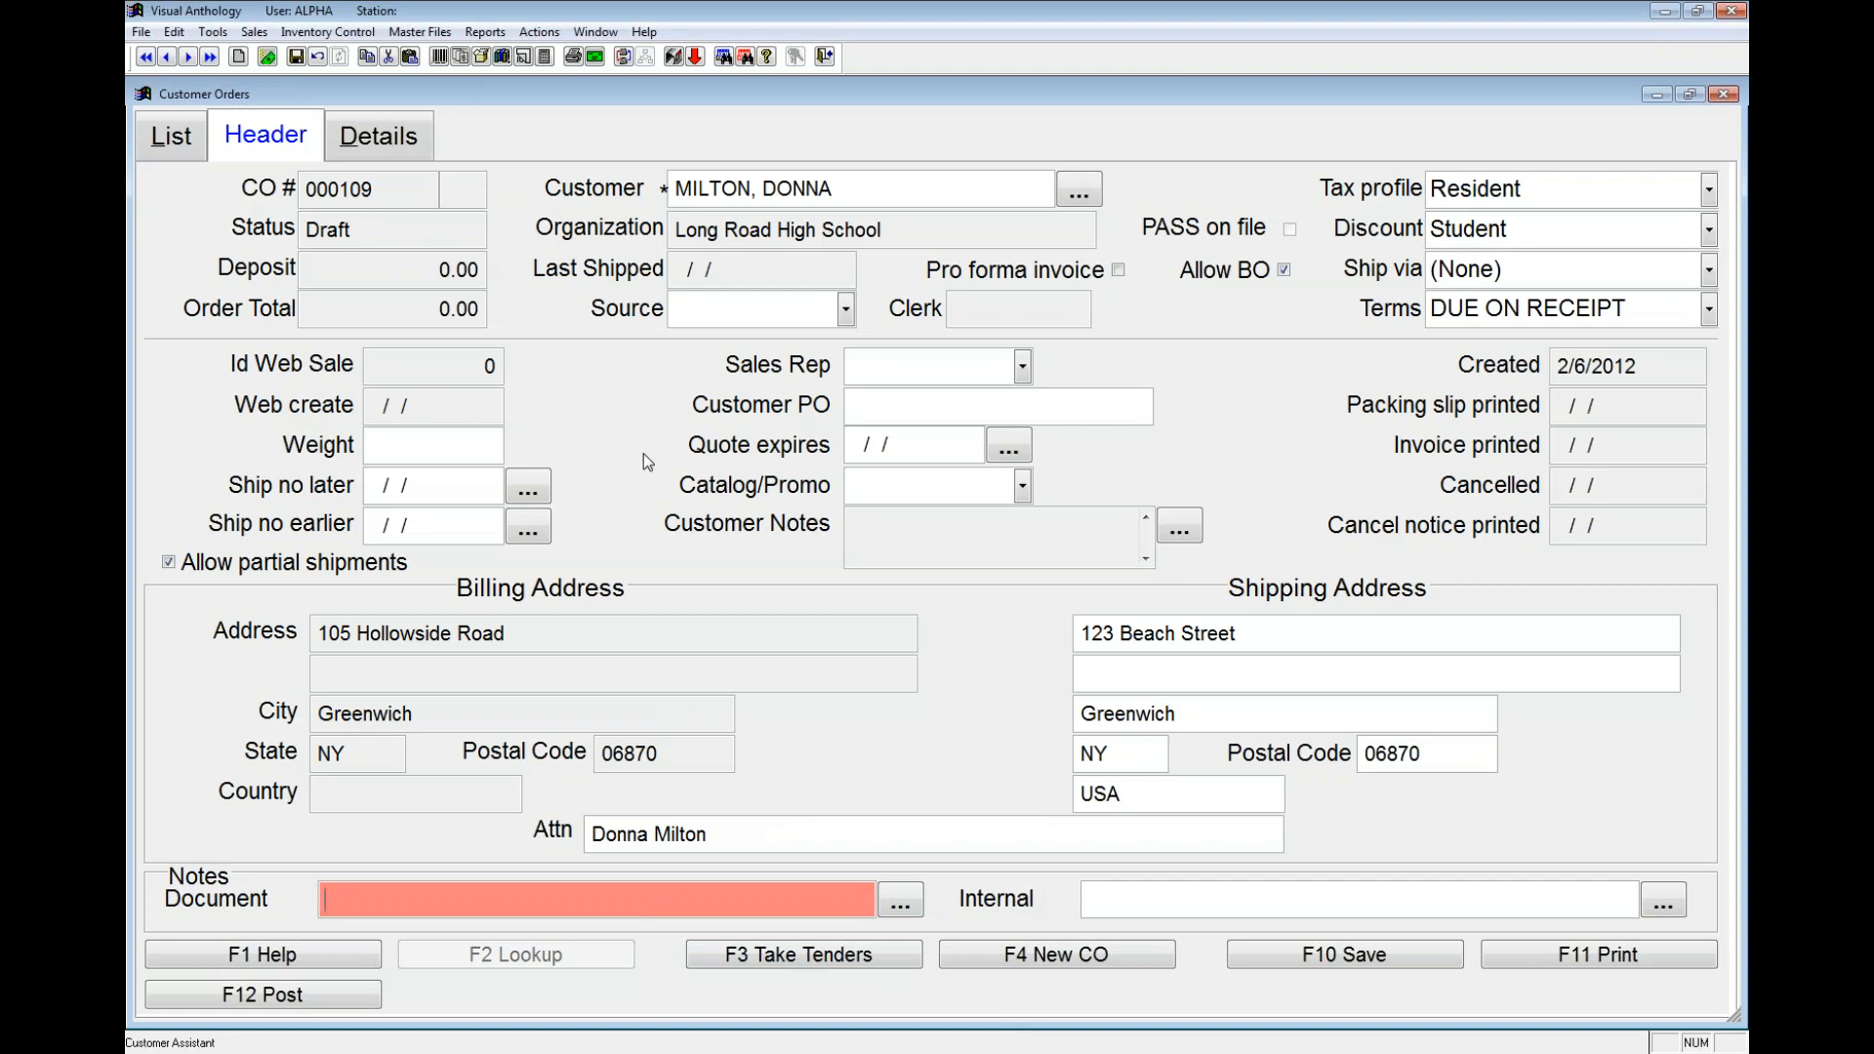
pyautogui.click(1248, 956)
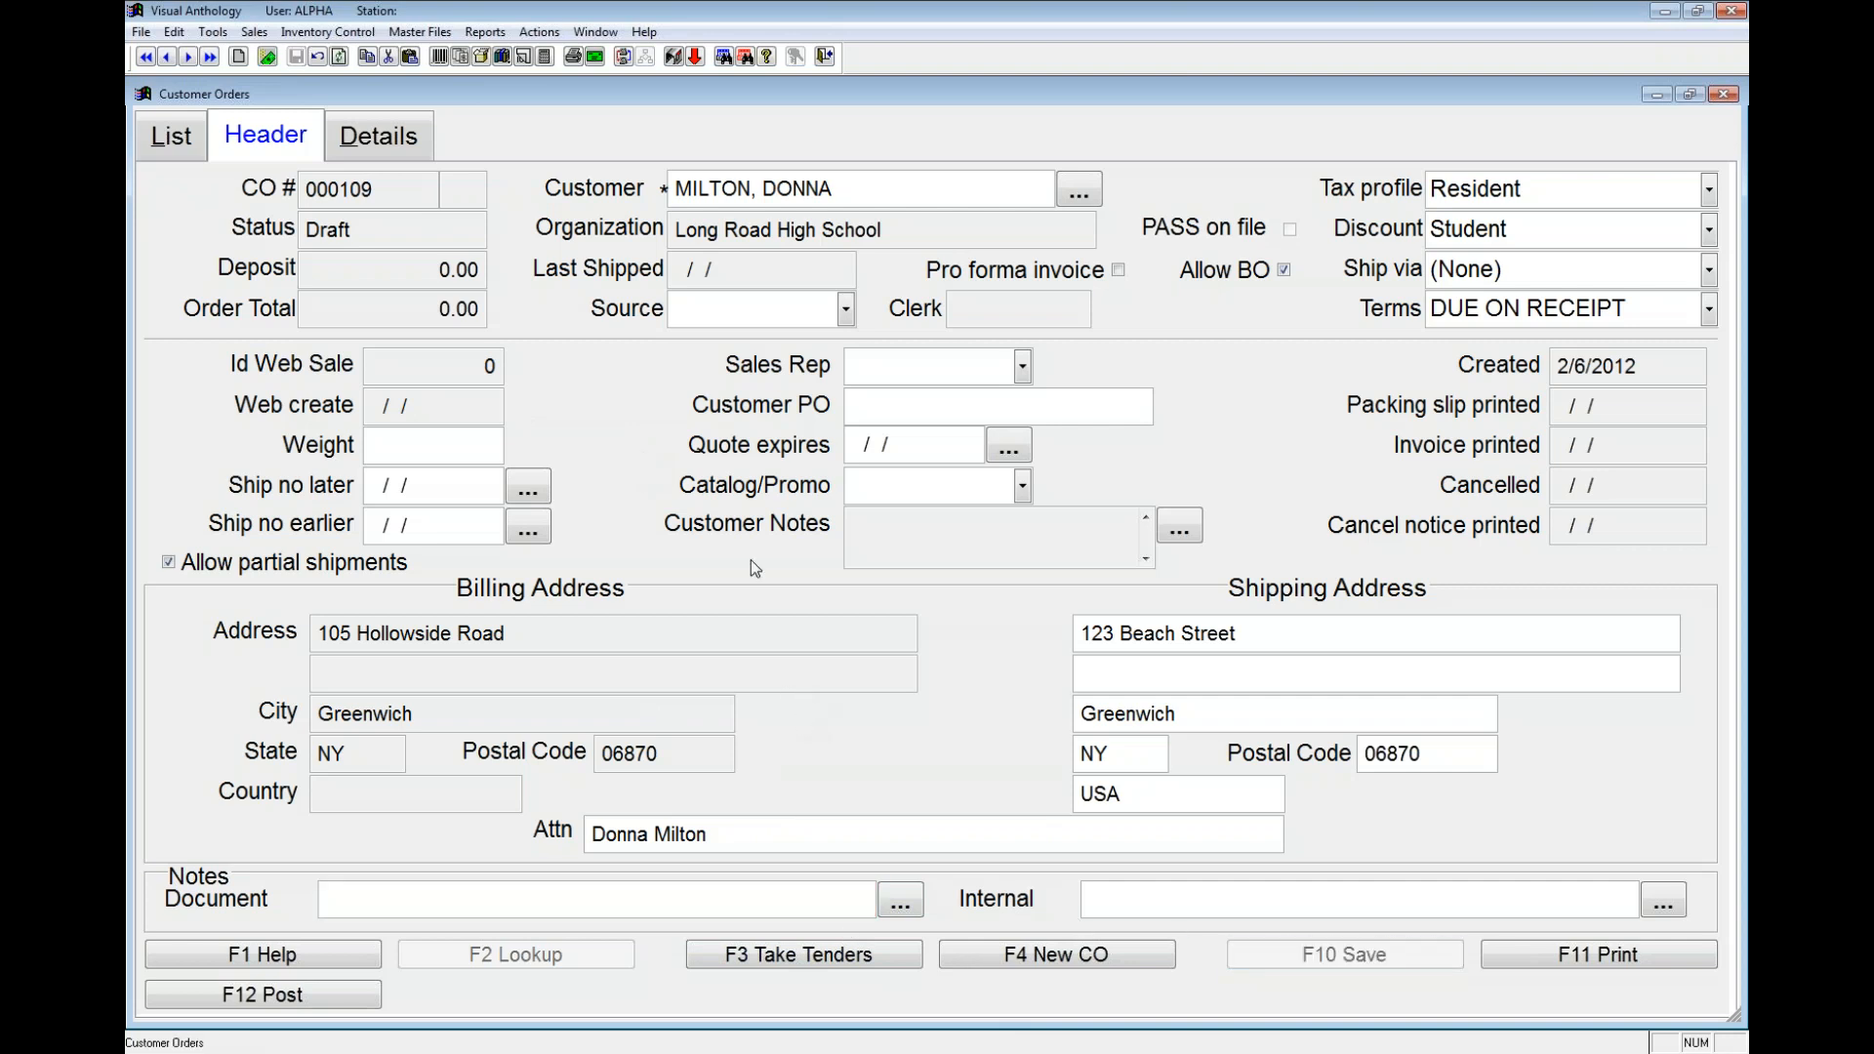
# Step: Look up the Dance Magazine College Guide : 2001-02 in inventory and select it for a new order detail line
pyautogui.click(392, 144)
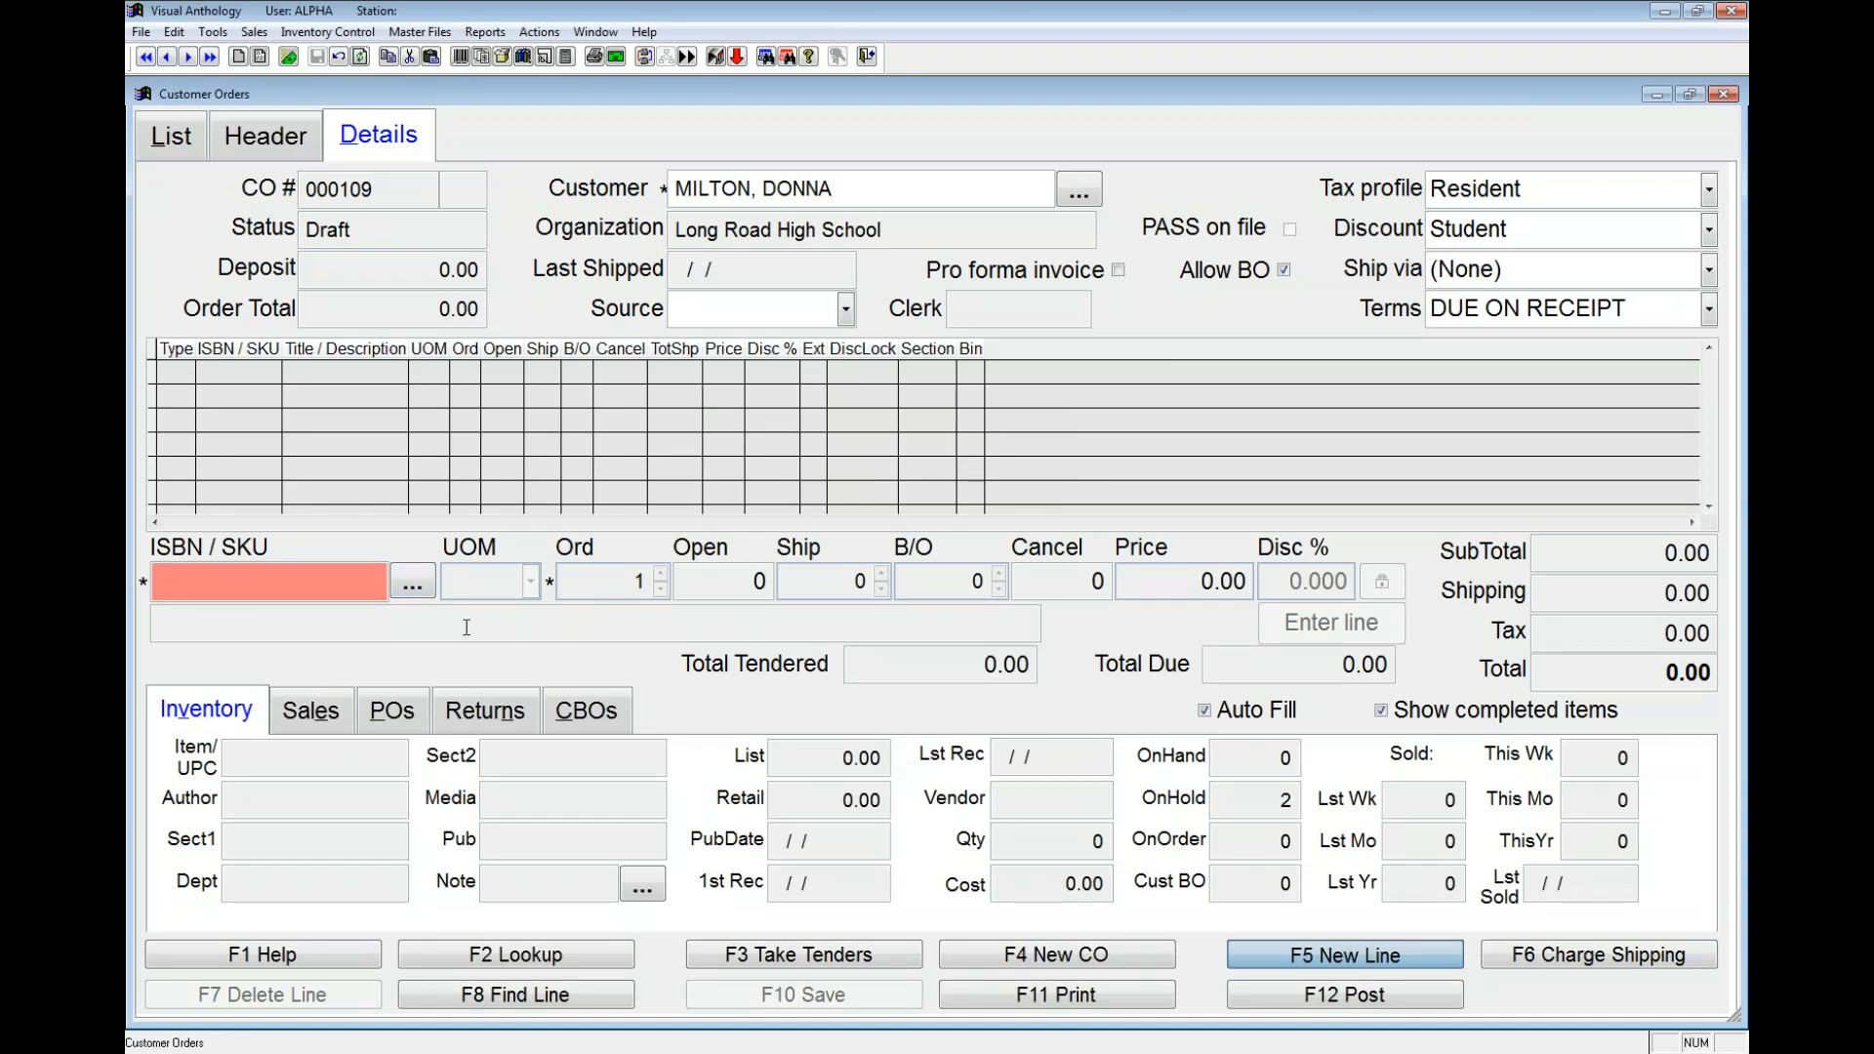
pyautogui.click(411, 587)
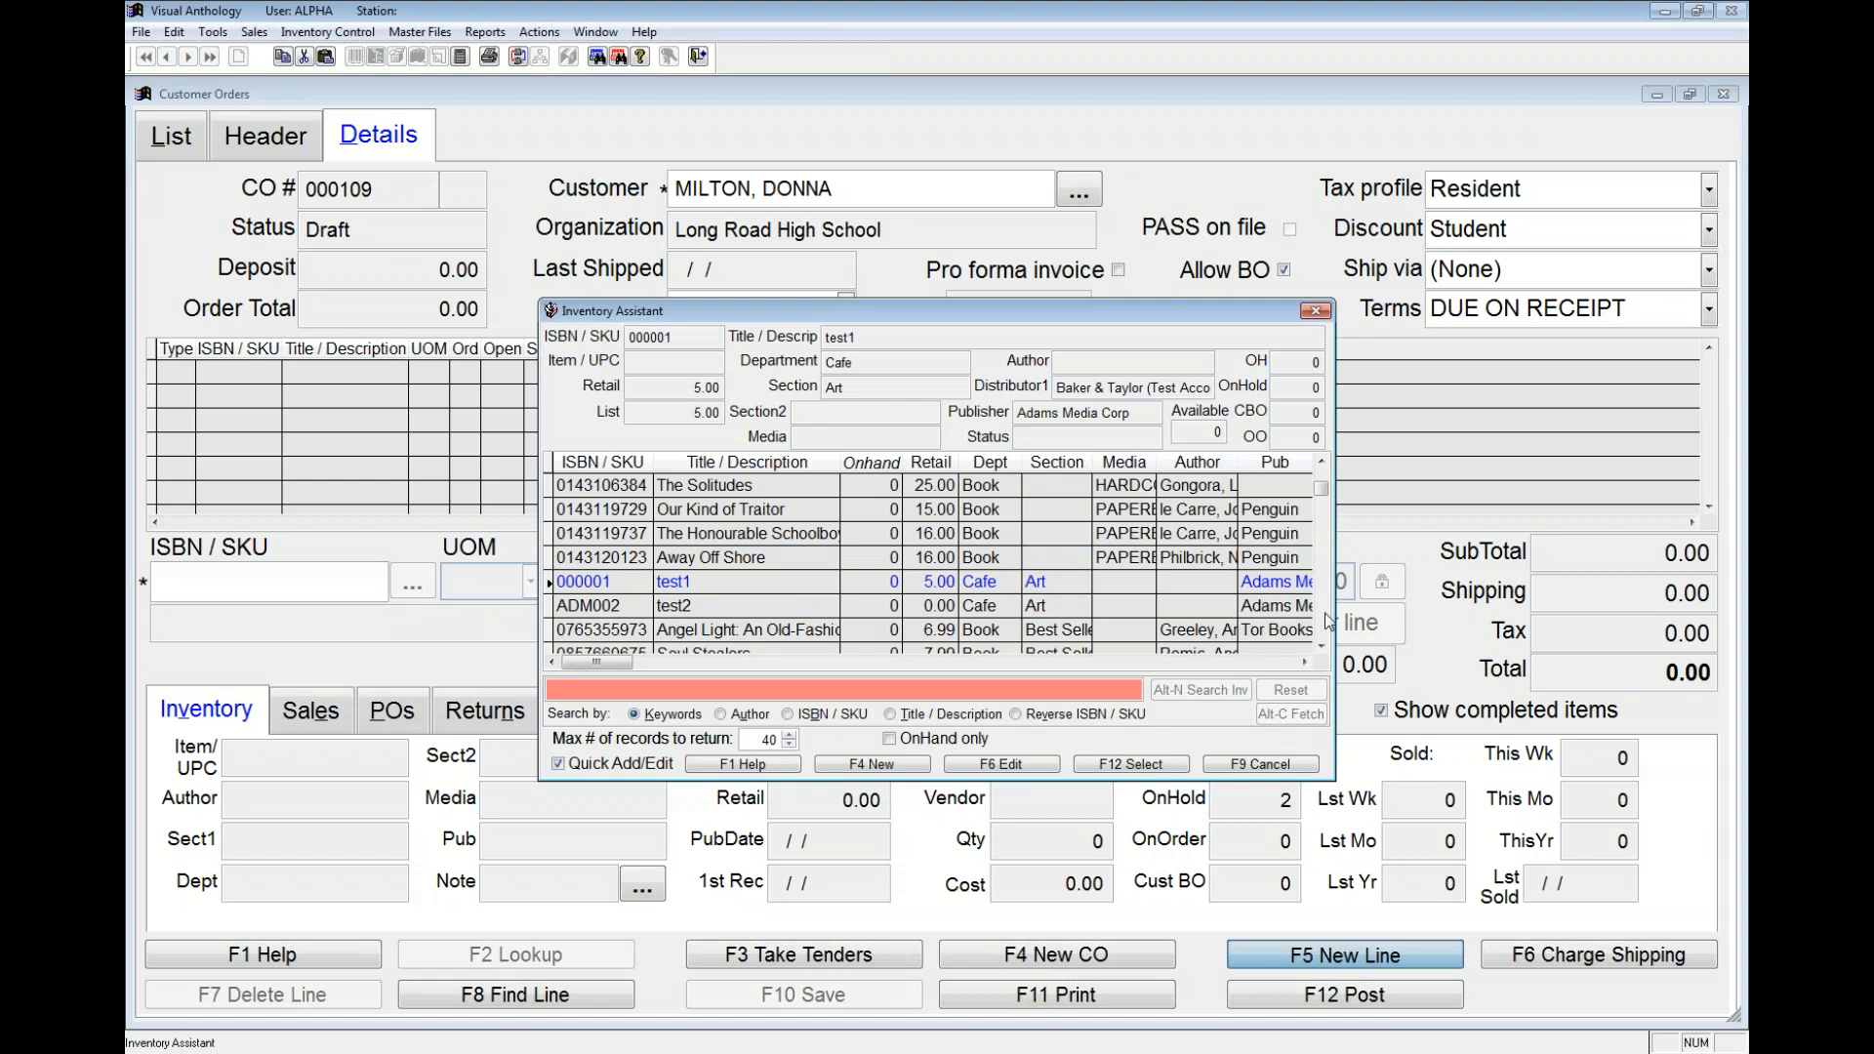
pyautogui.click(1320, 613)
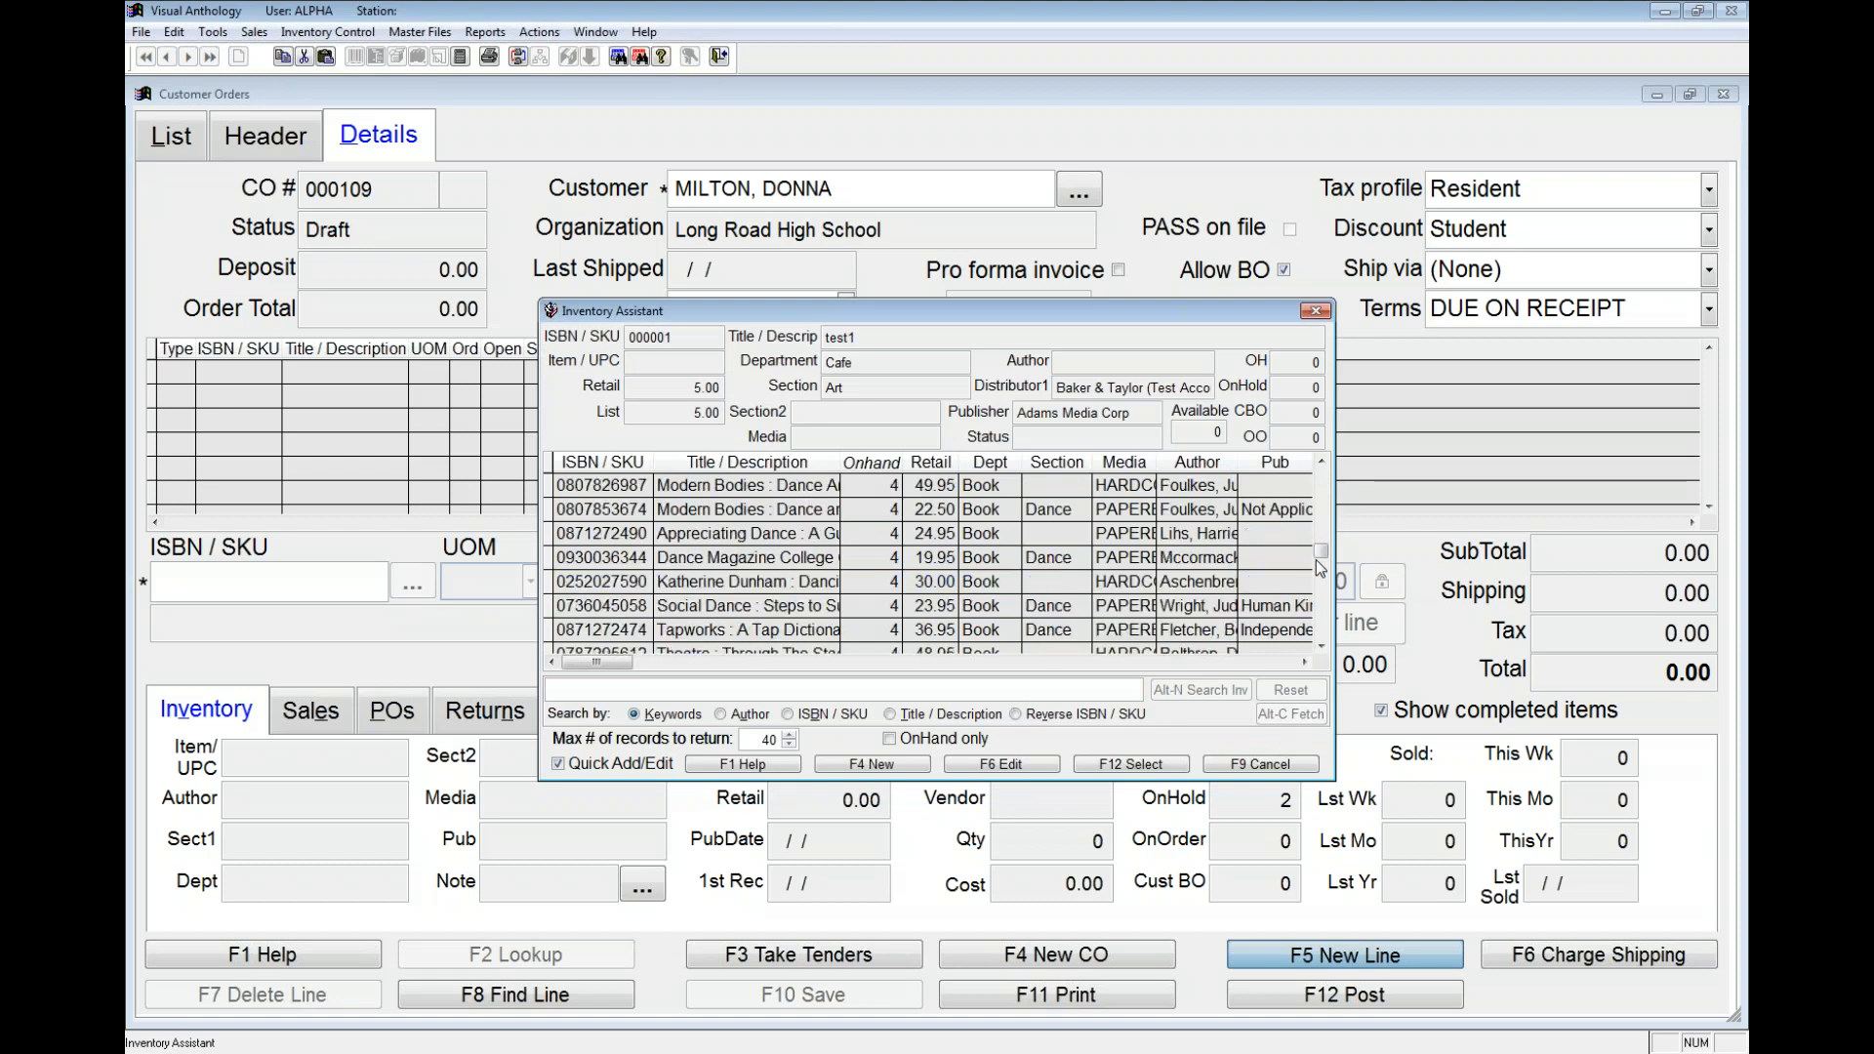
pyautogui.click(691, 557)
pyautogui.doubleClick(688, 556)
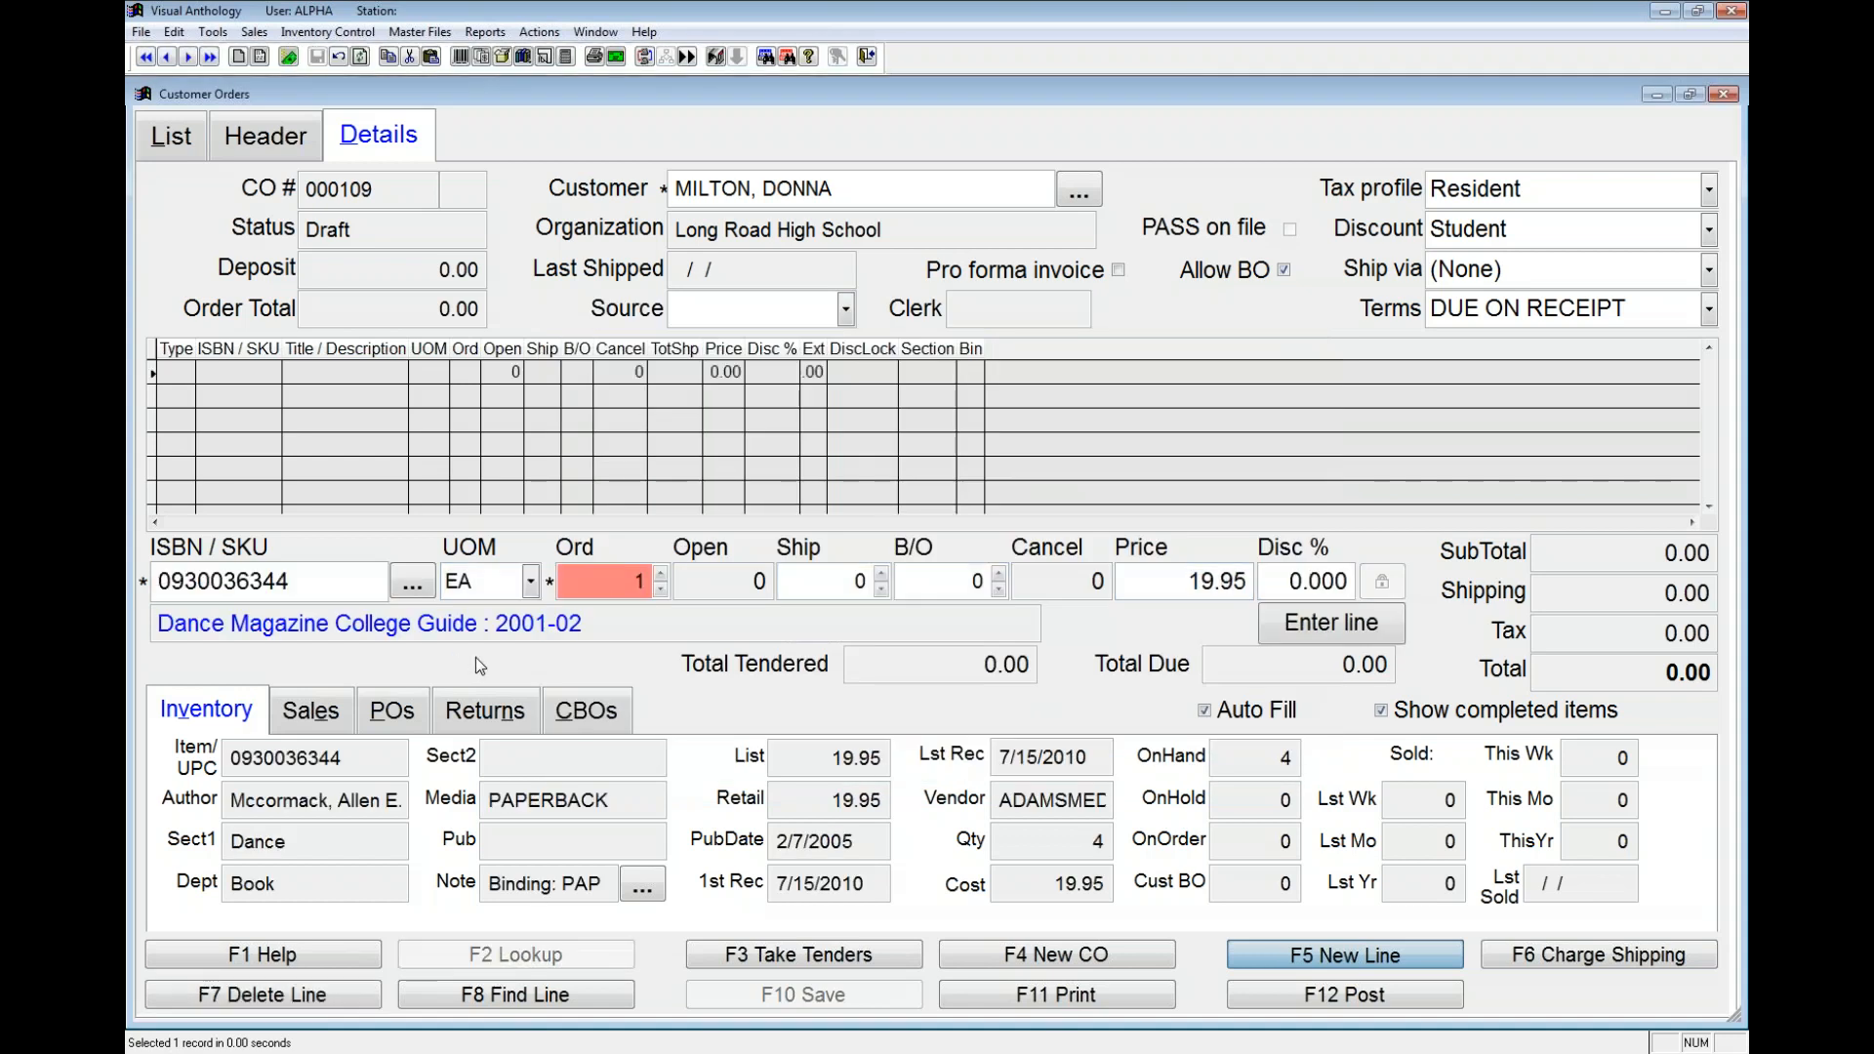
# Step: Set the book's ordered quantity to 2, keep the filled-in ship quantity, and enter the line into the order
pyautogui.write('2')
pyautogui.press('Delete')
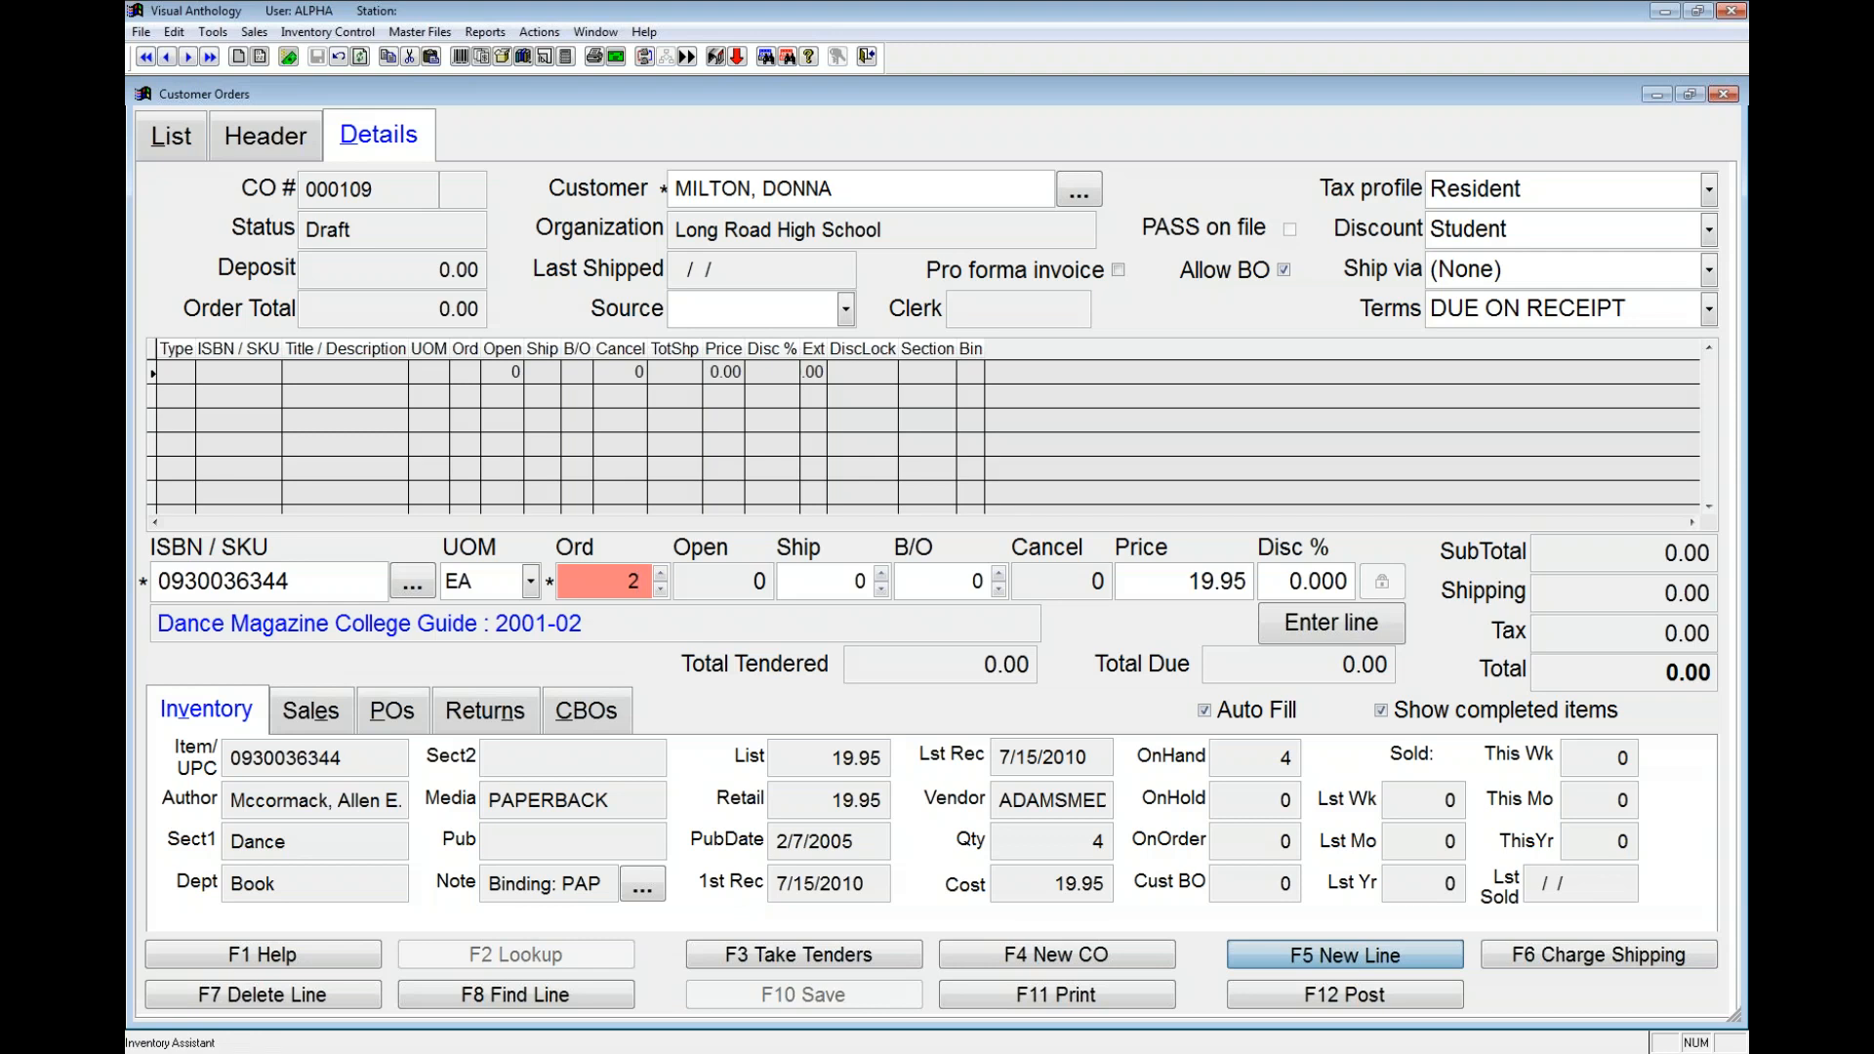
pyautogui.press('Tab')
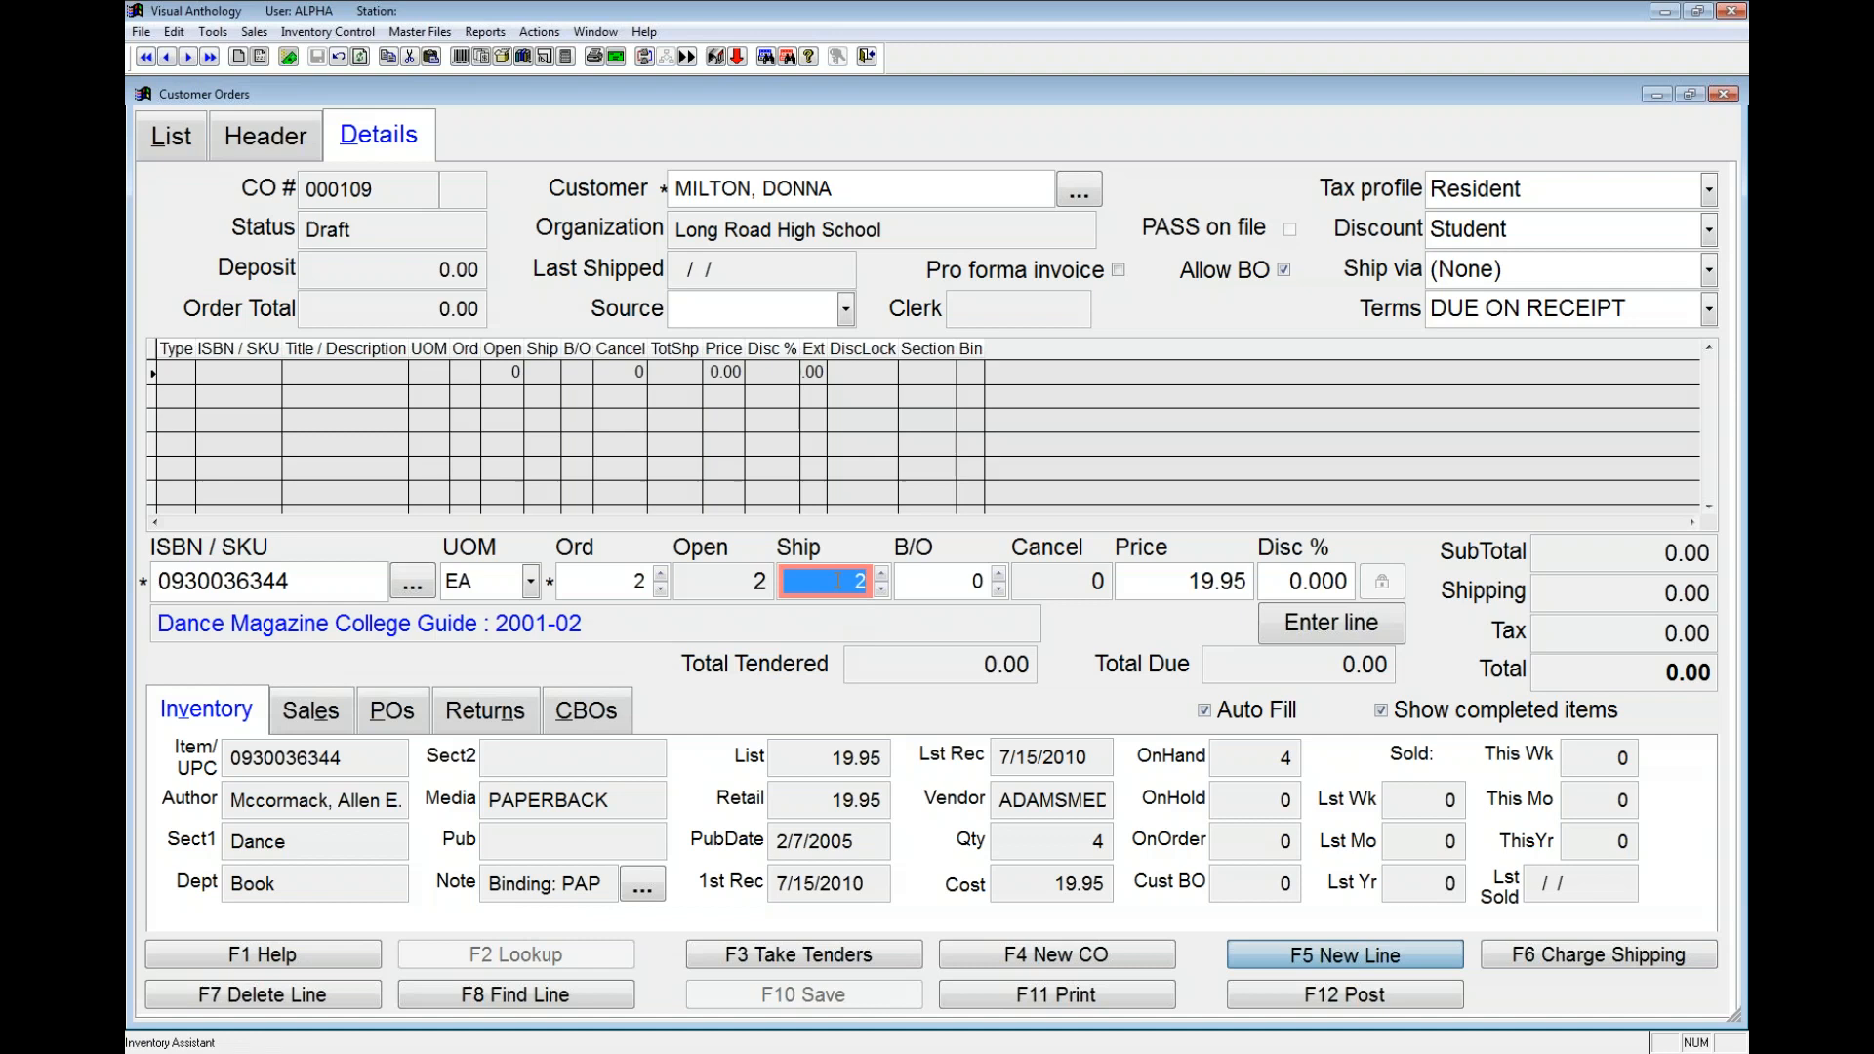
pyautogui.moveTo(1232, 763); pyautogui.dragTo(1299, 762)
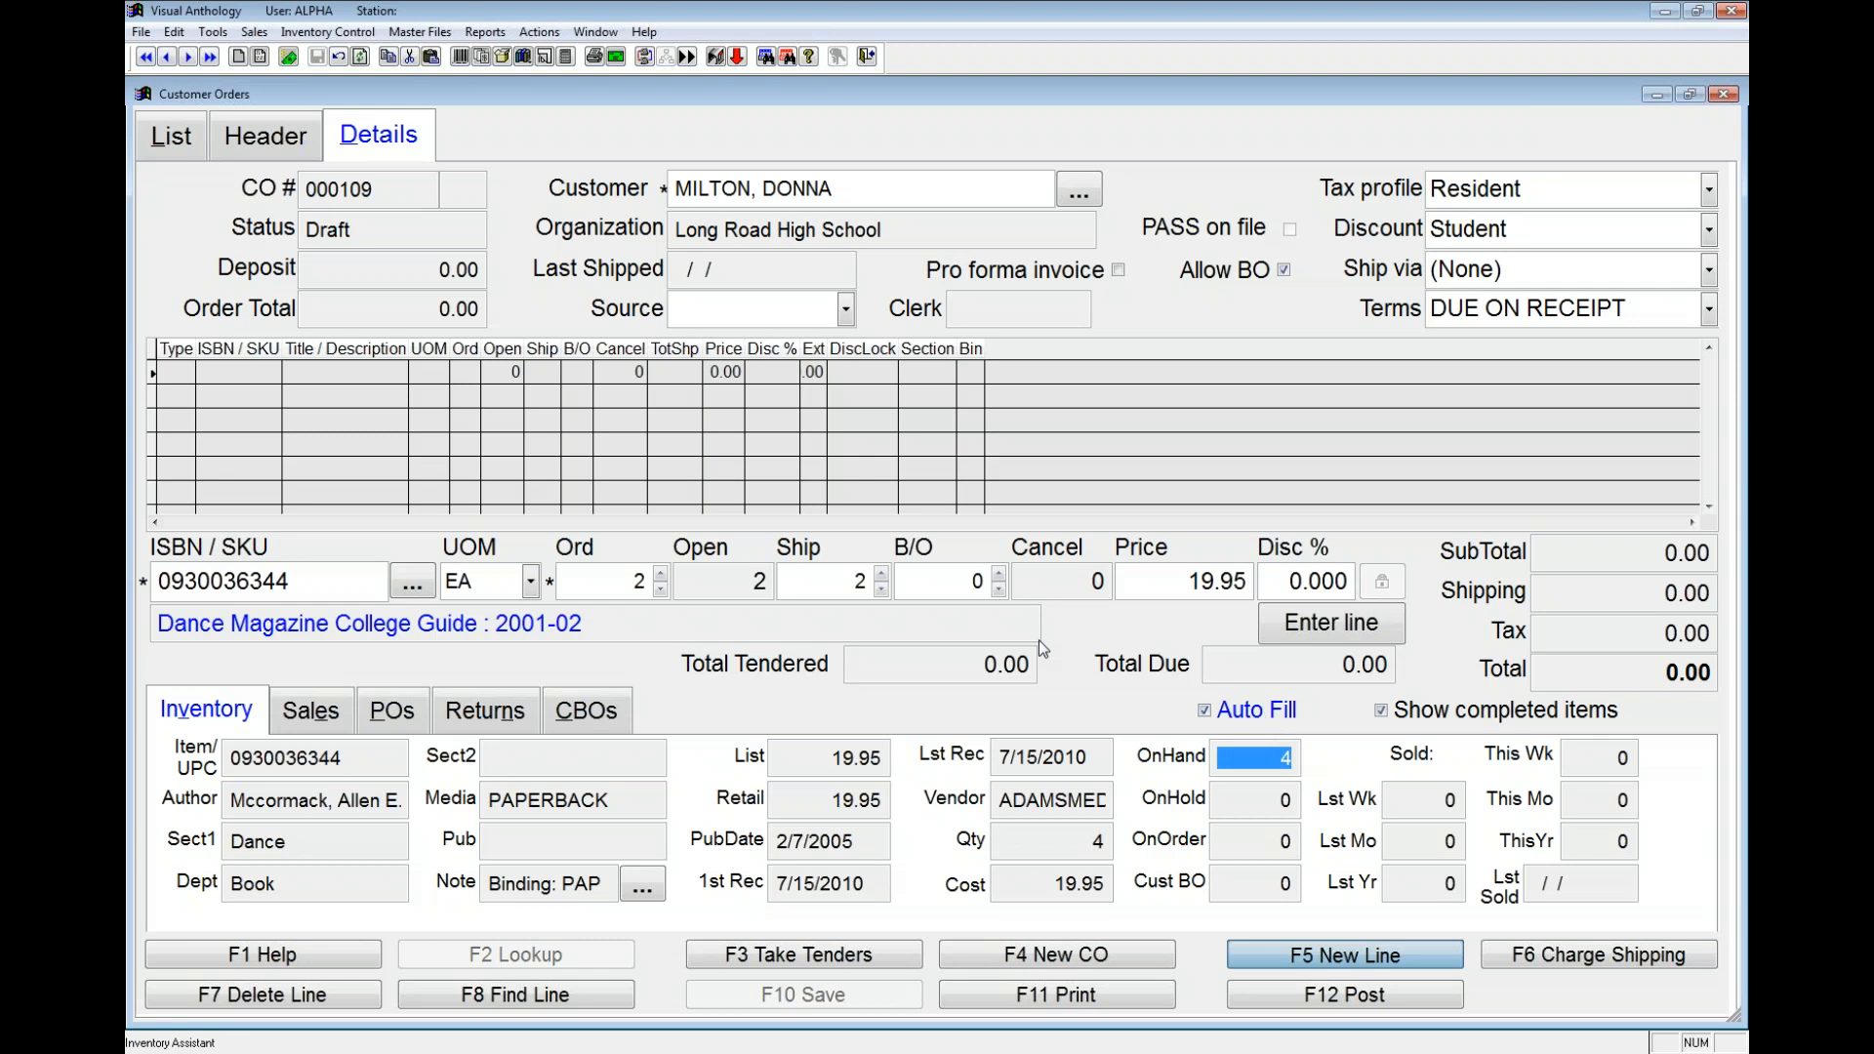
pyautogui.click(818, 577)
pyautogui.moveTo(818, 577); pyautogui.dragTo(860, 580)
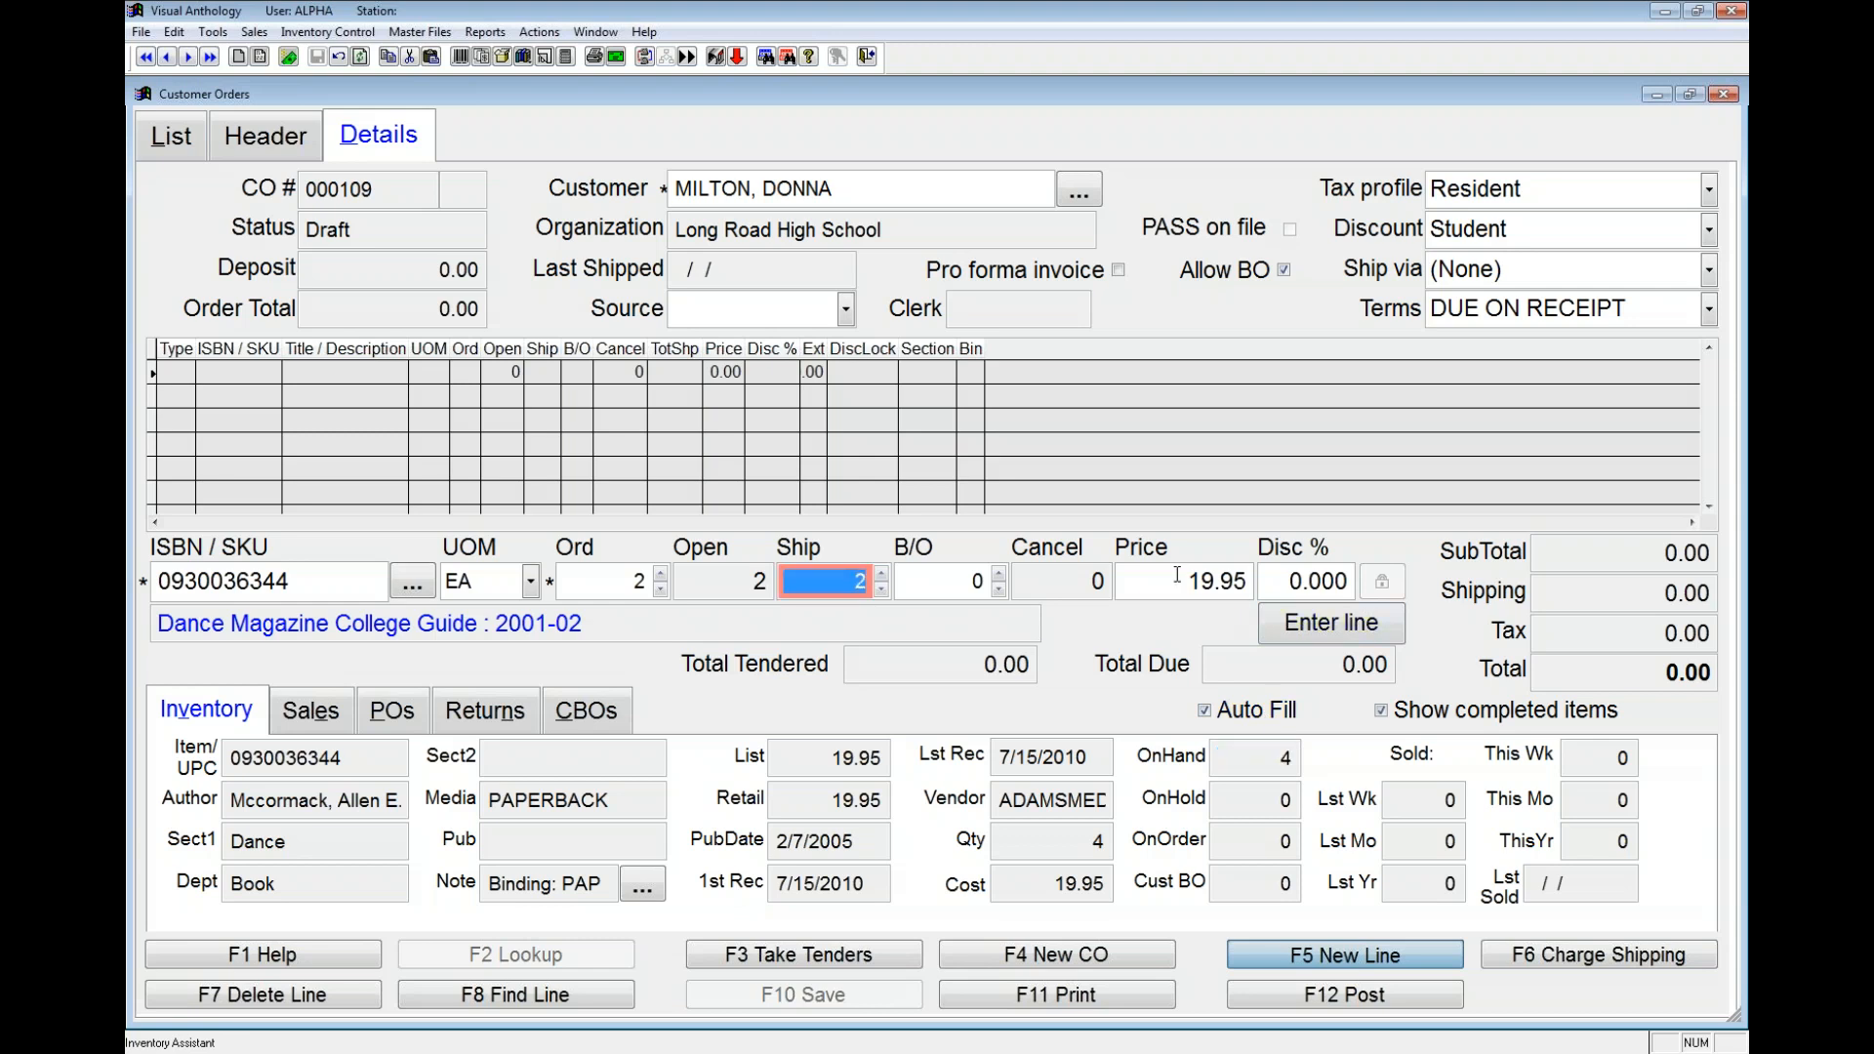
pyautogui.click(1322, 625)
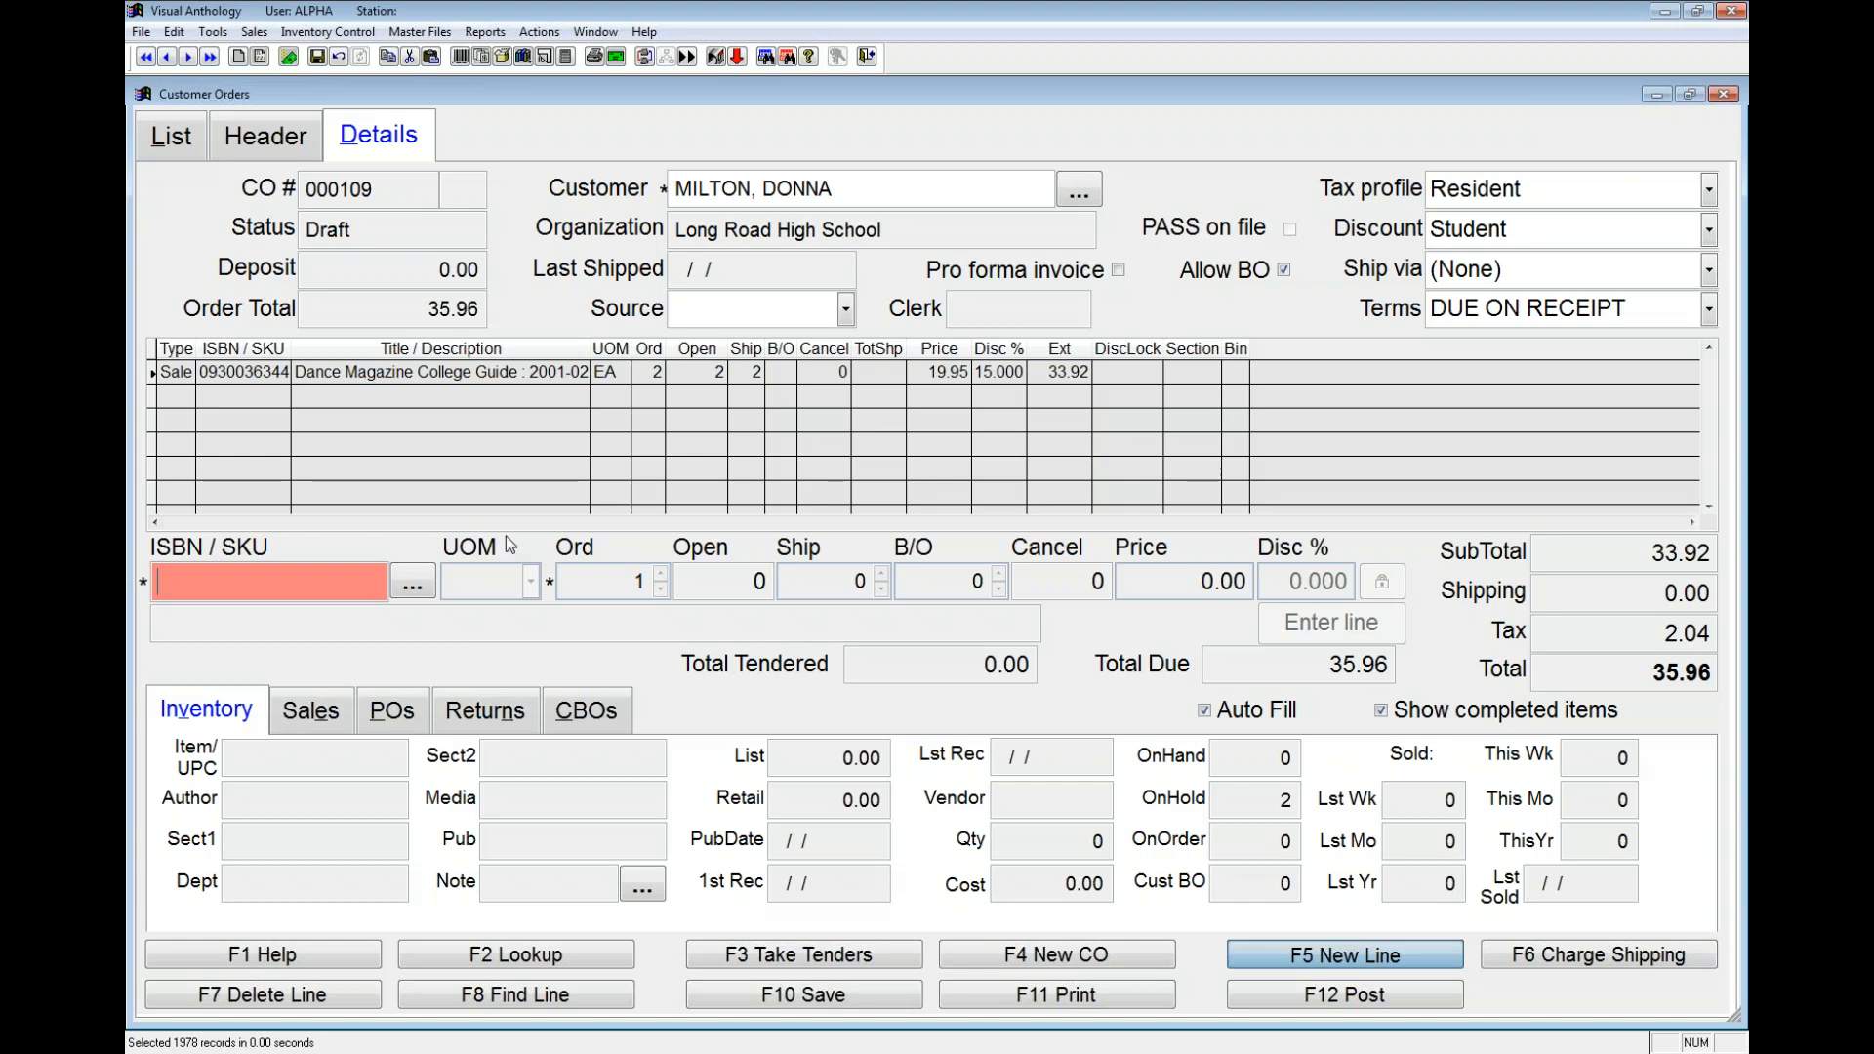
# Step: Look up The Honourable Schoolboy in inventory and select it for a new order detail line
pyautogui.click(412, 584)
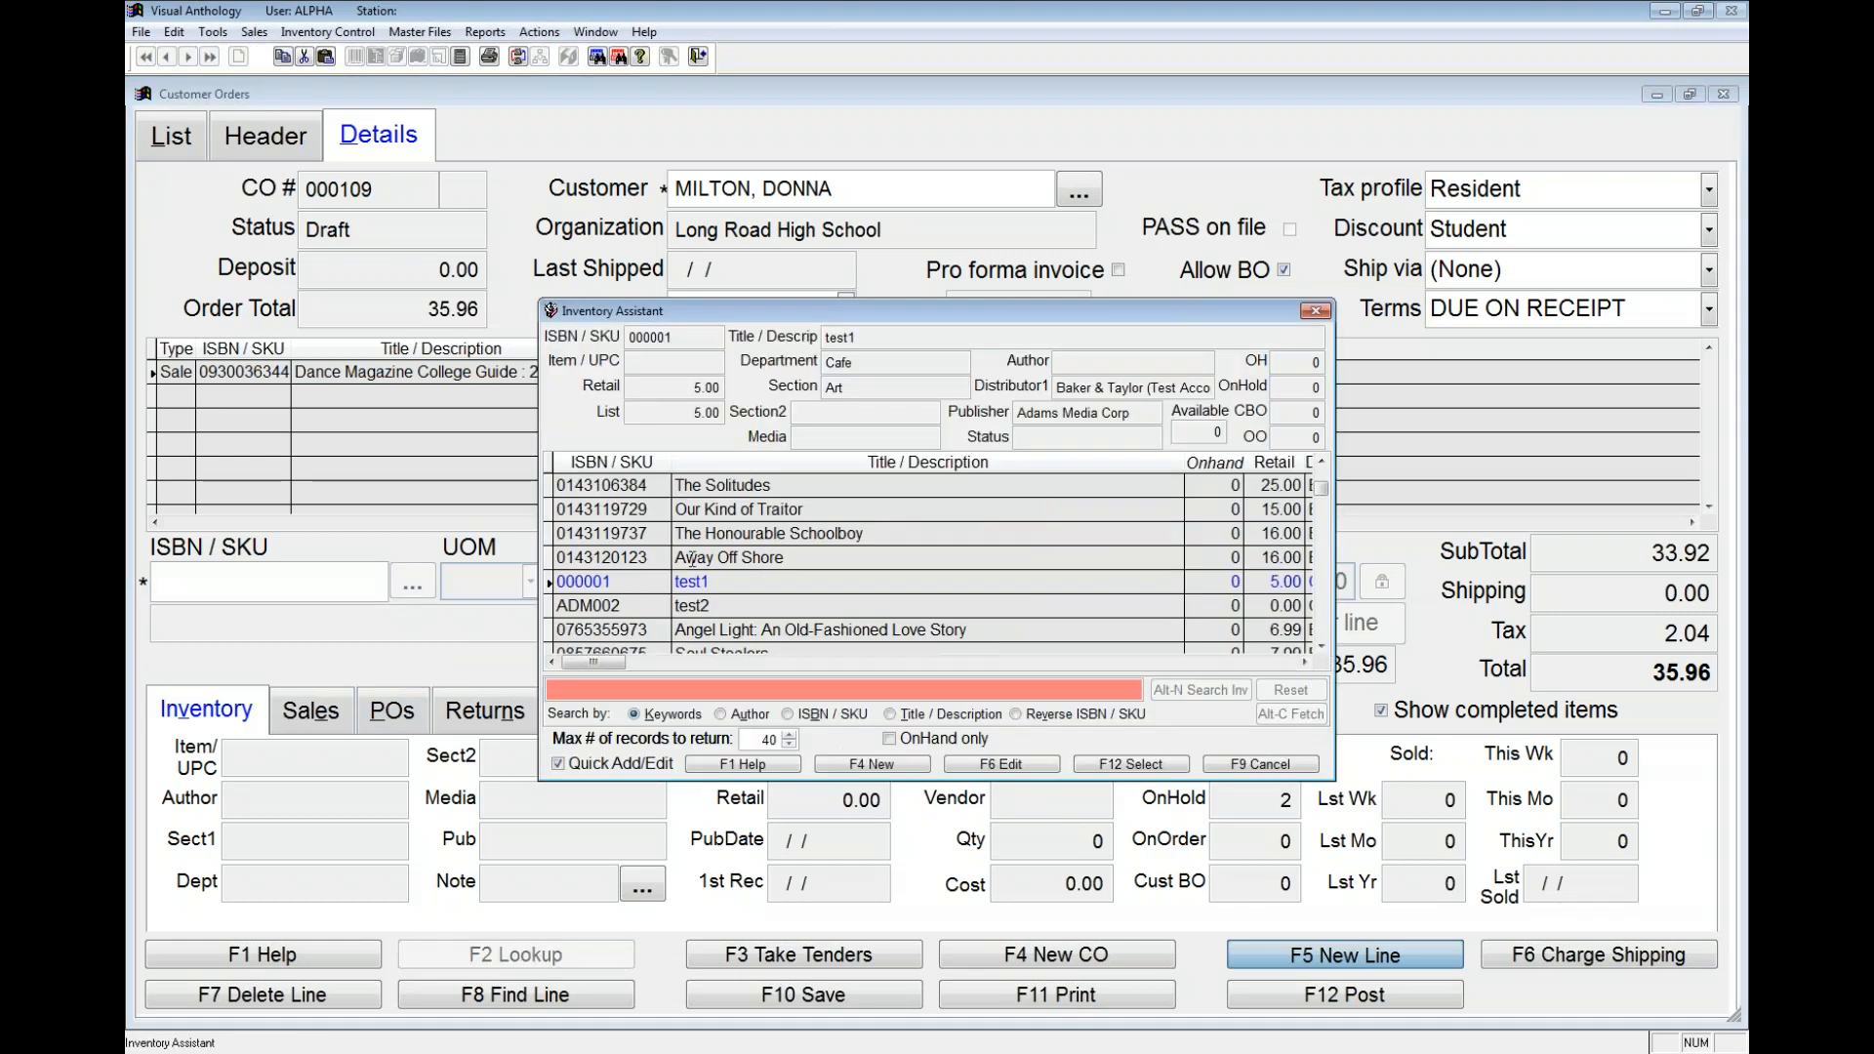
pyautogui.click(863, 533)
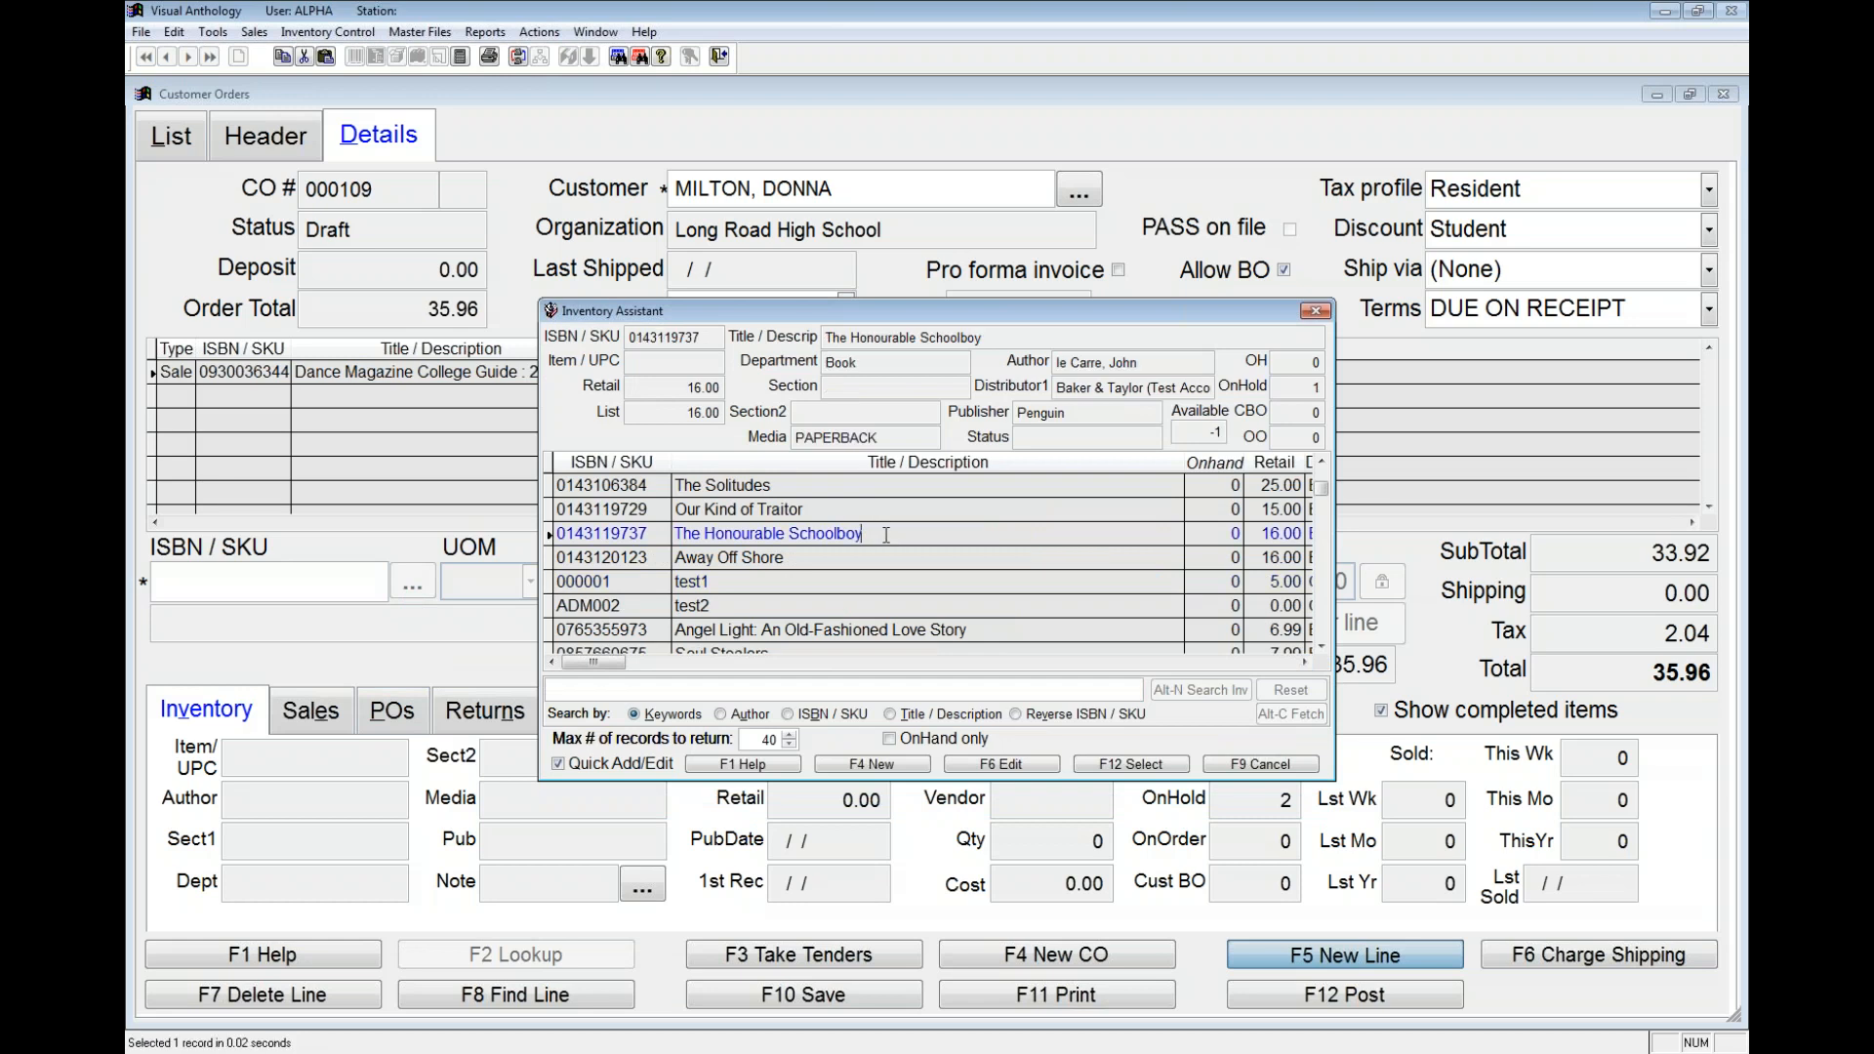
pyautogui.click(1155, 765)
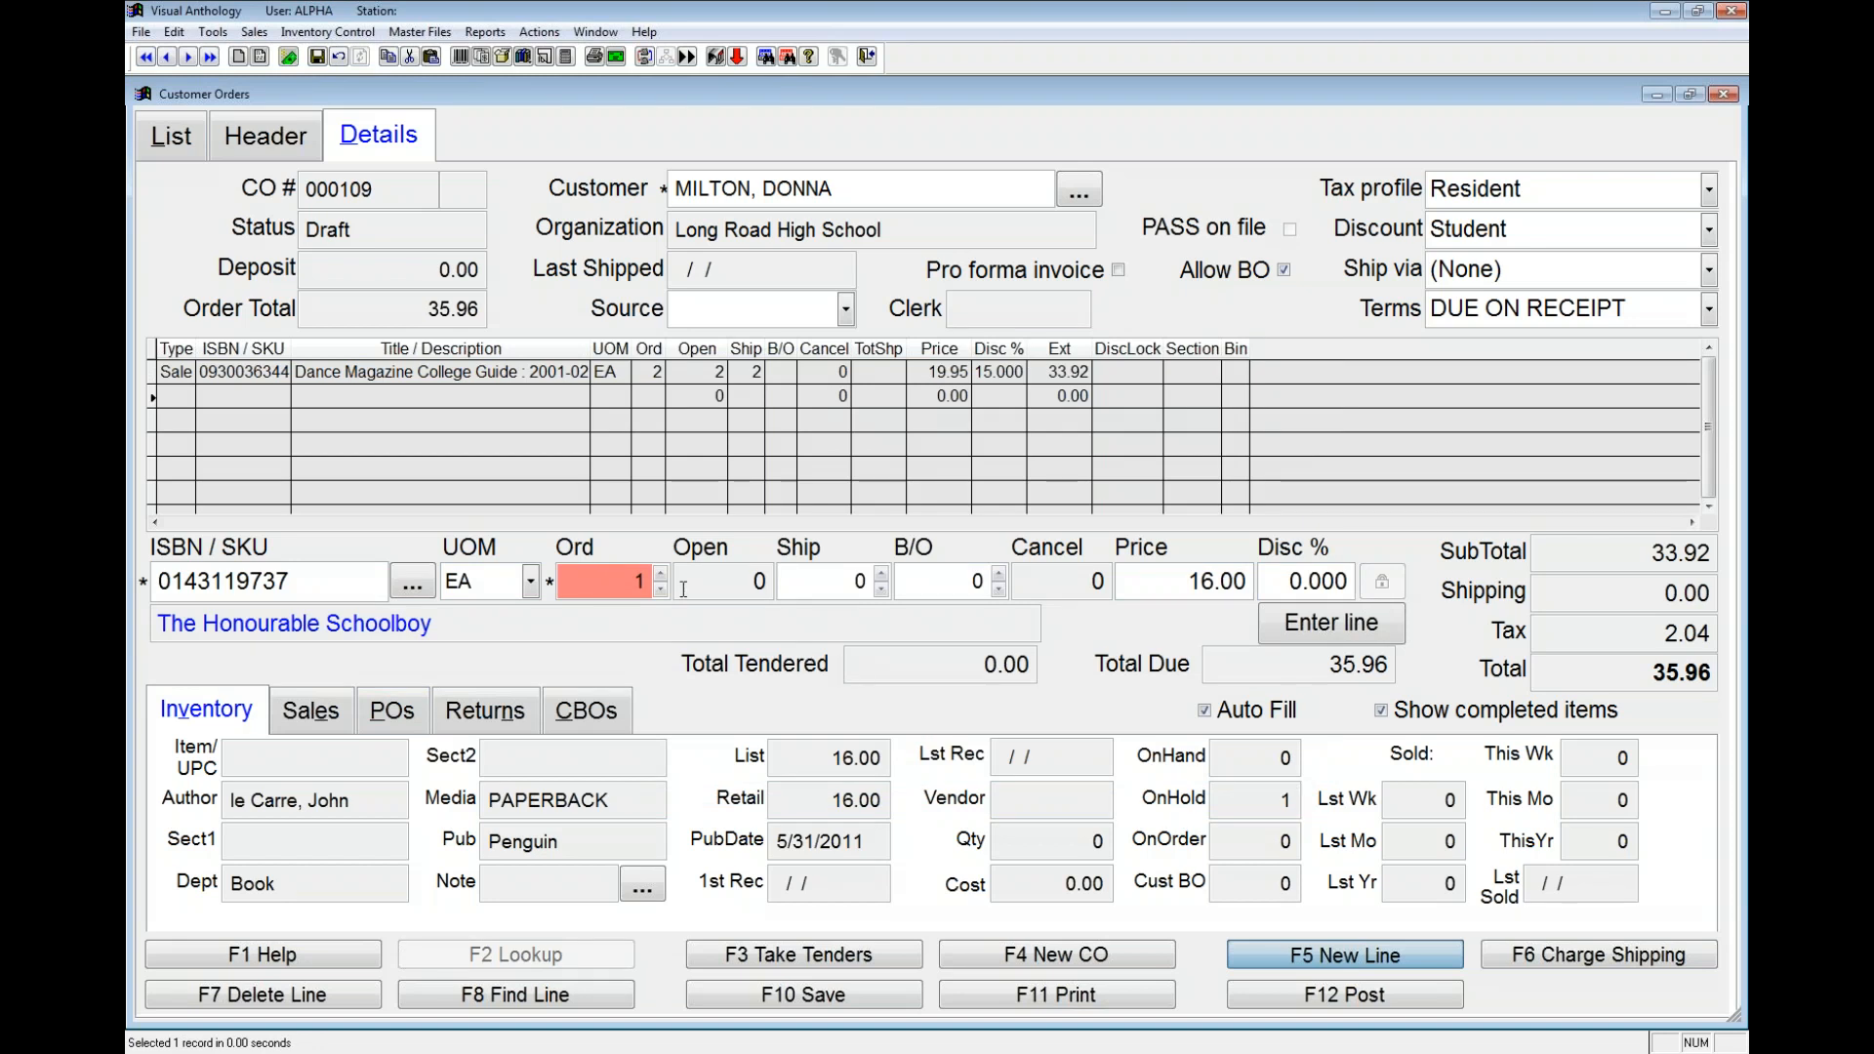
# Step: Set The Honourable Schoolboy's ordered quantity to 2, enter the line with its ship quantity left at 0, and save the order
pyautogui.write('2')
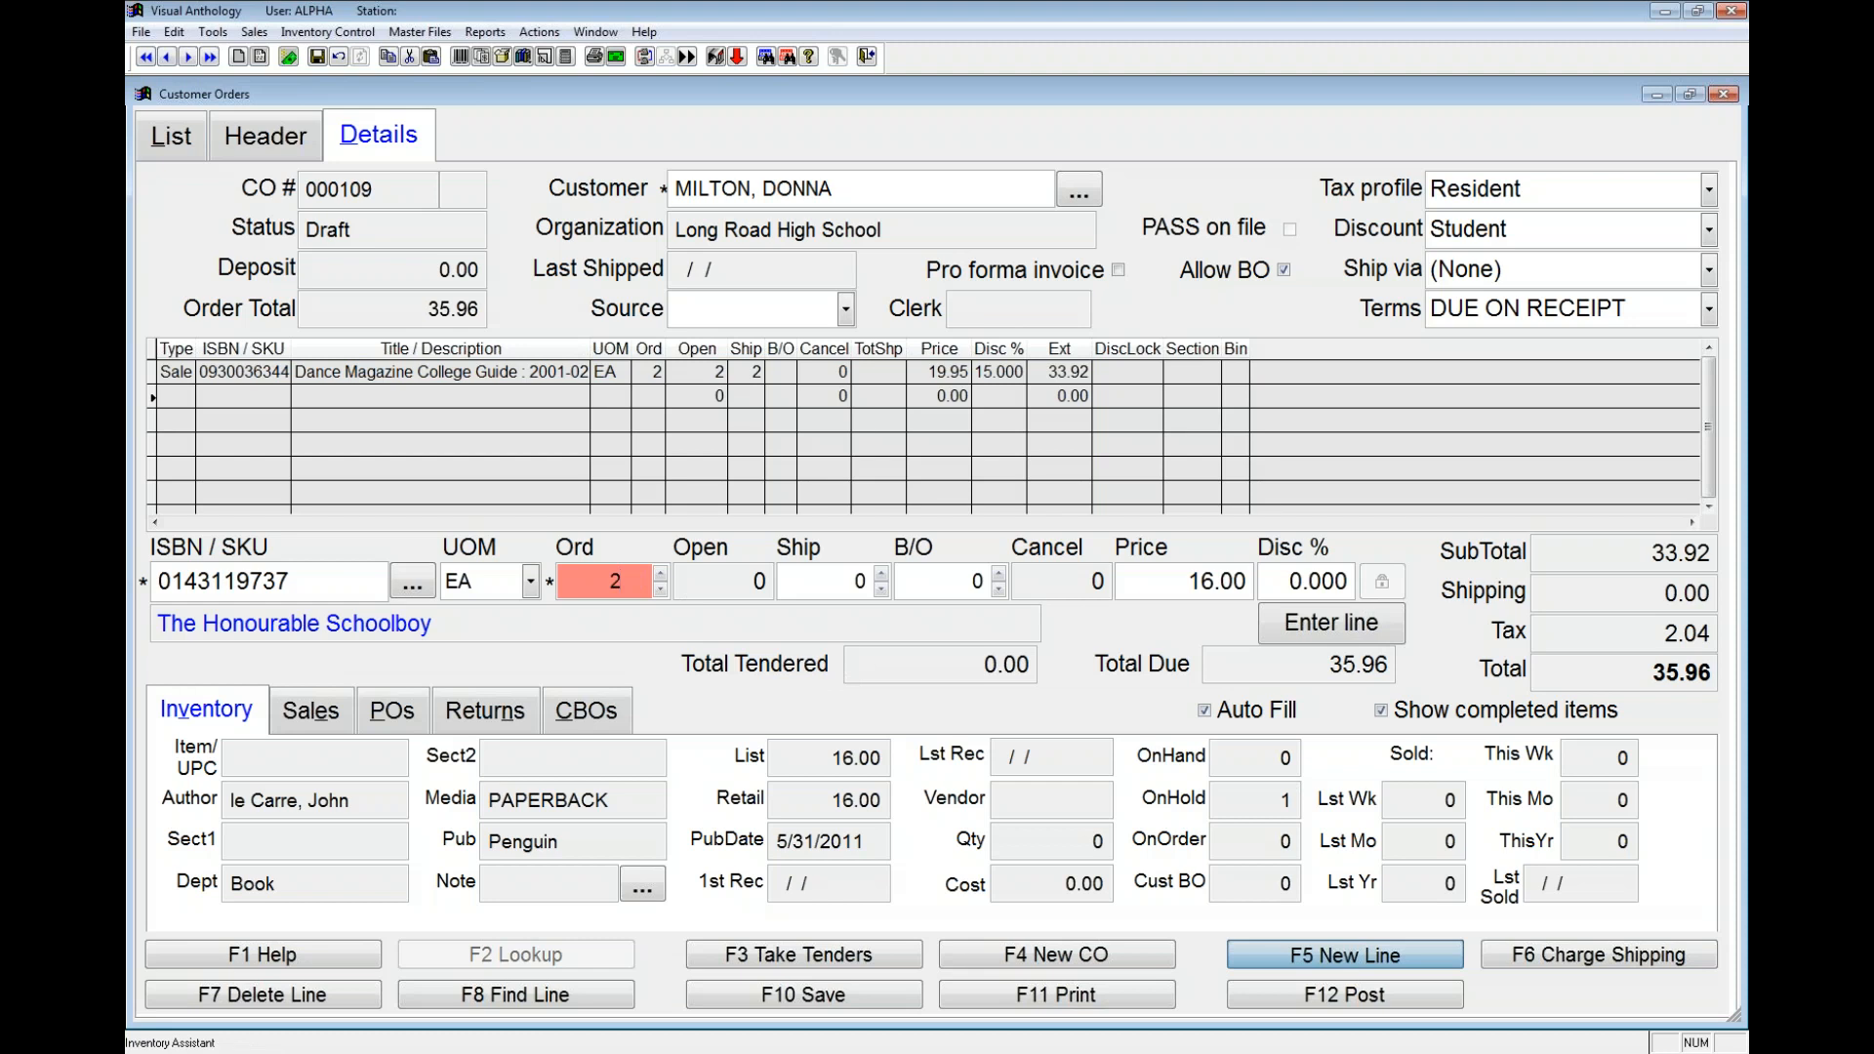
pyautogui.press('Tab')
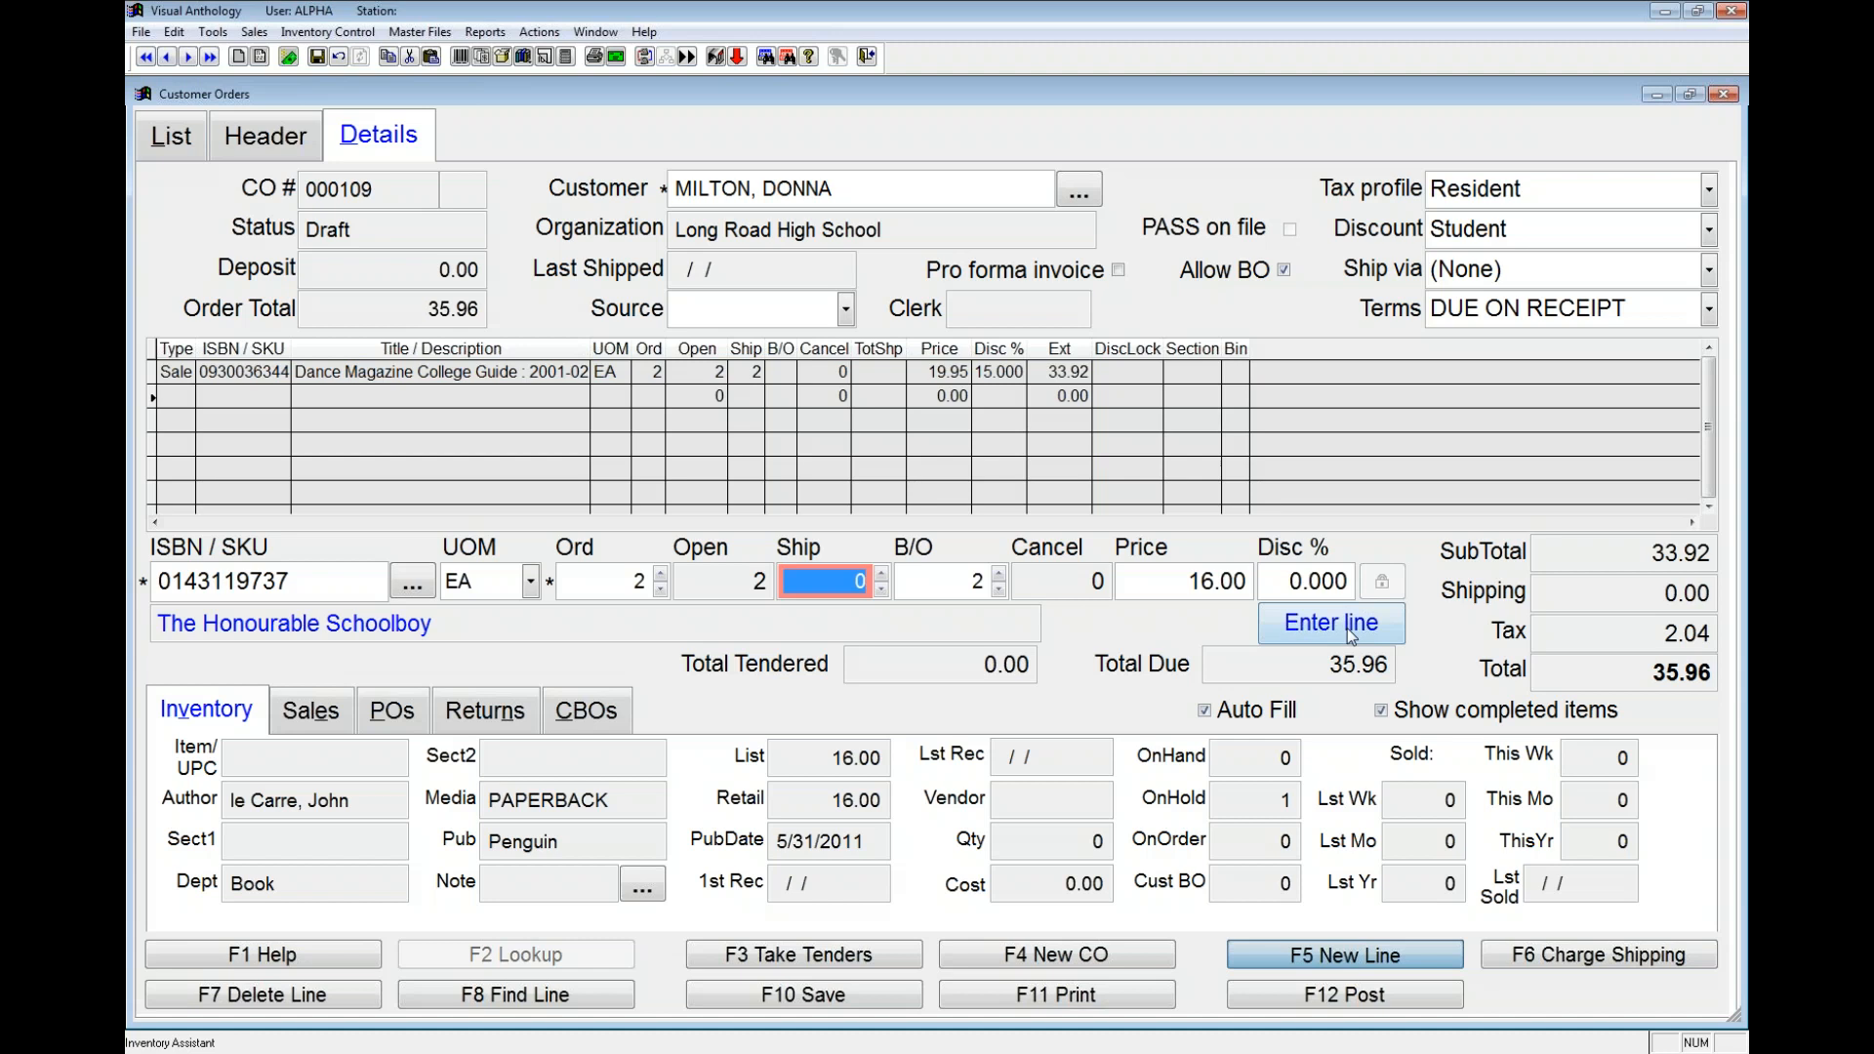
pyautogui.press('Tab')
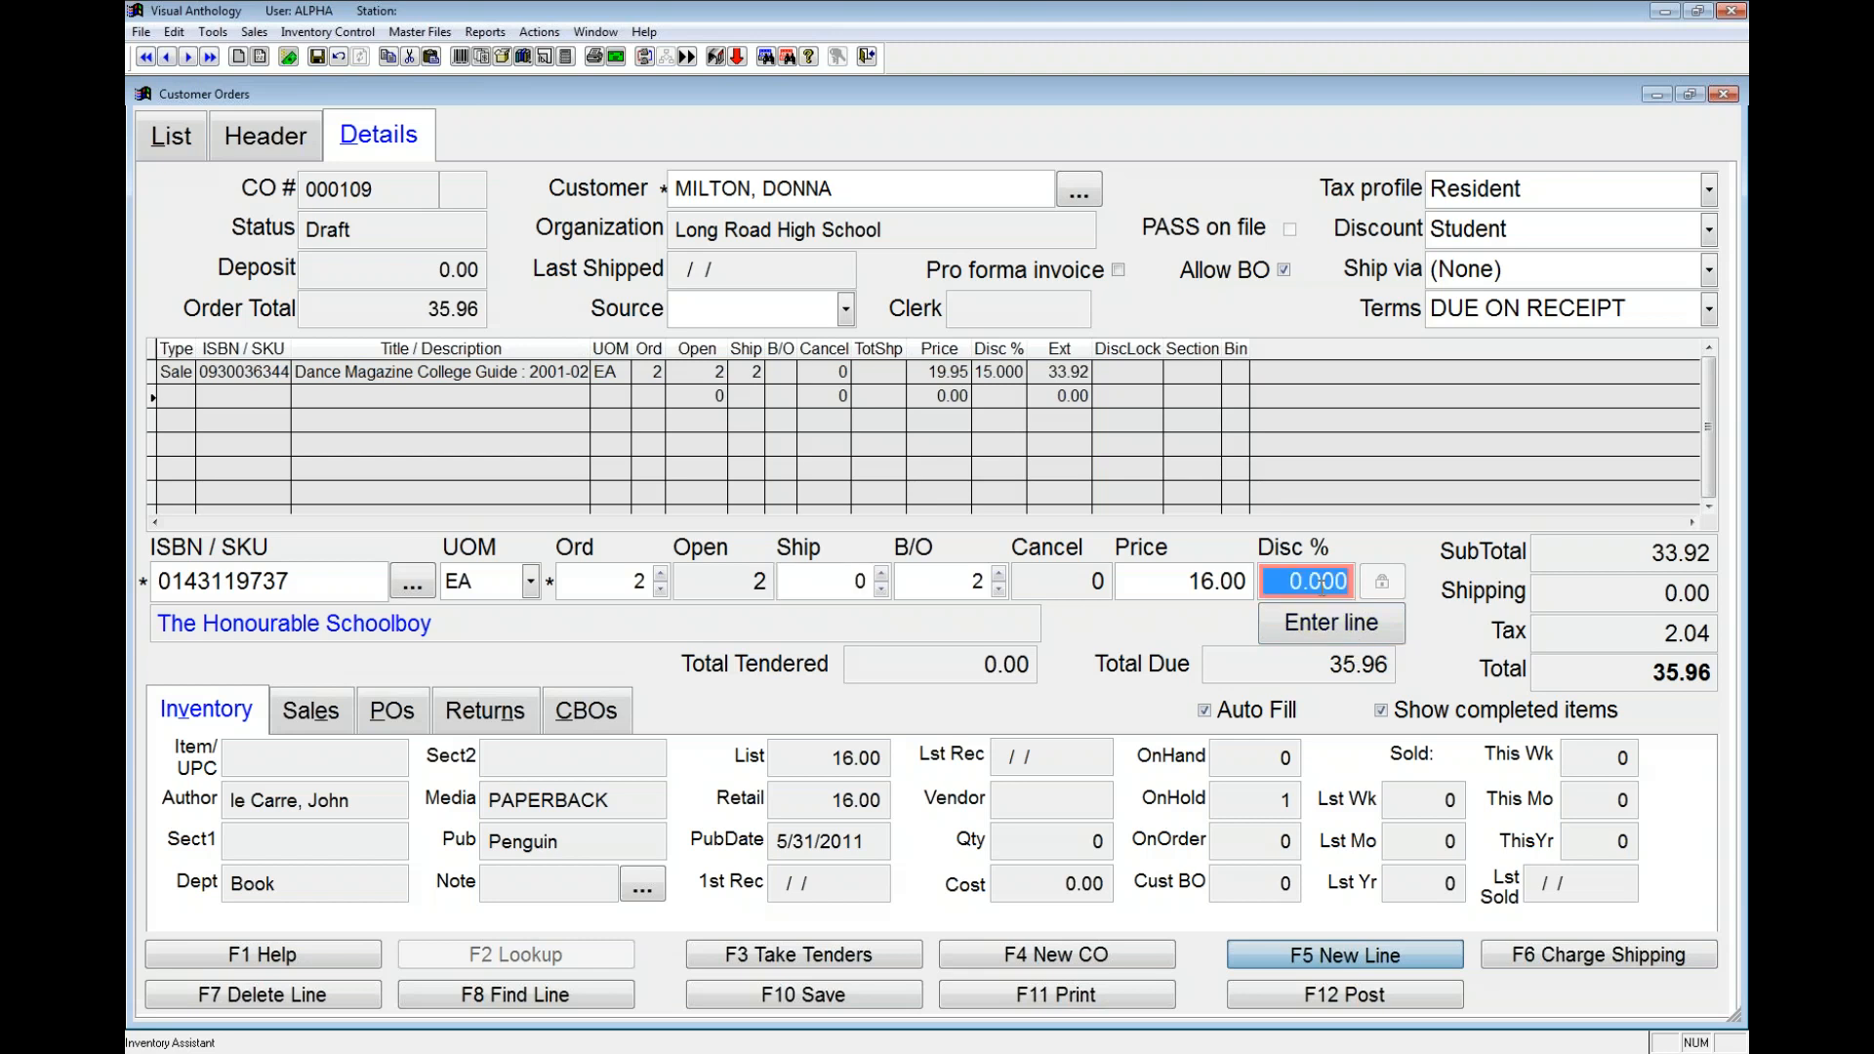
pyautogui.click(1341, 633)
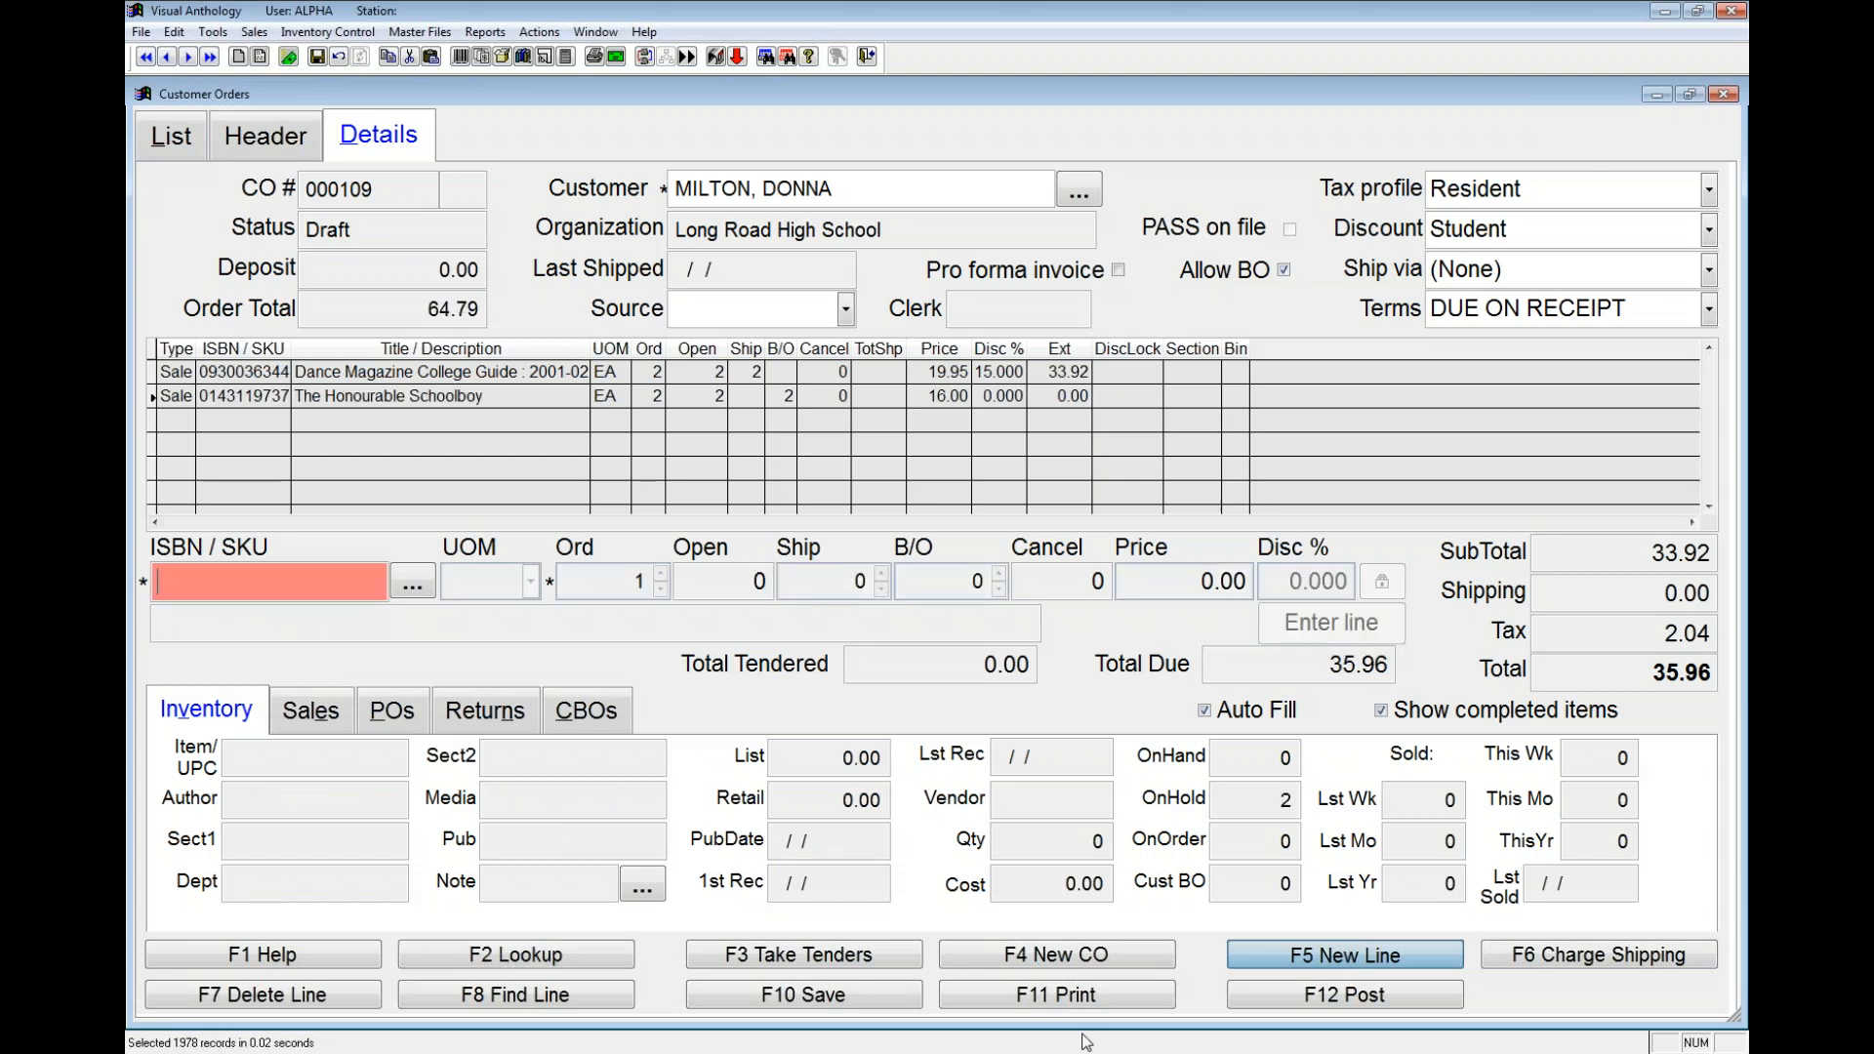
pyautogui.click(842, 1001)
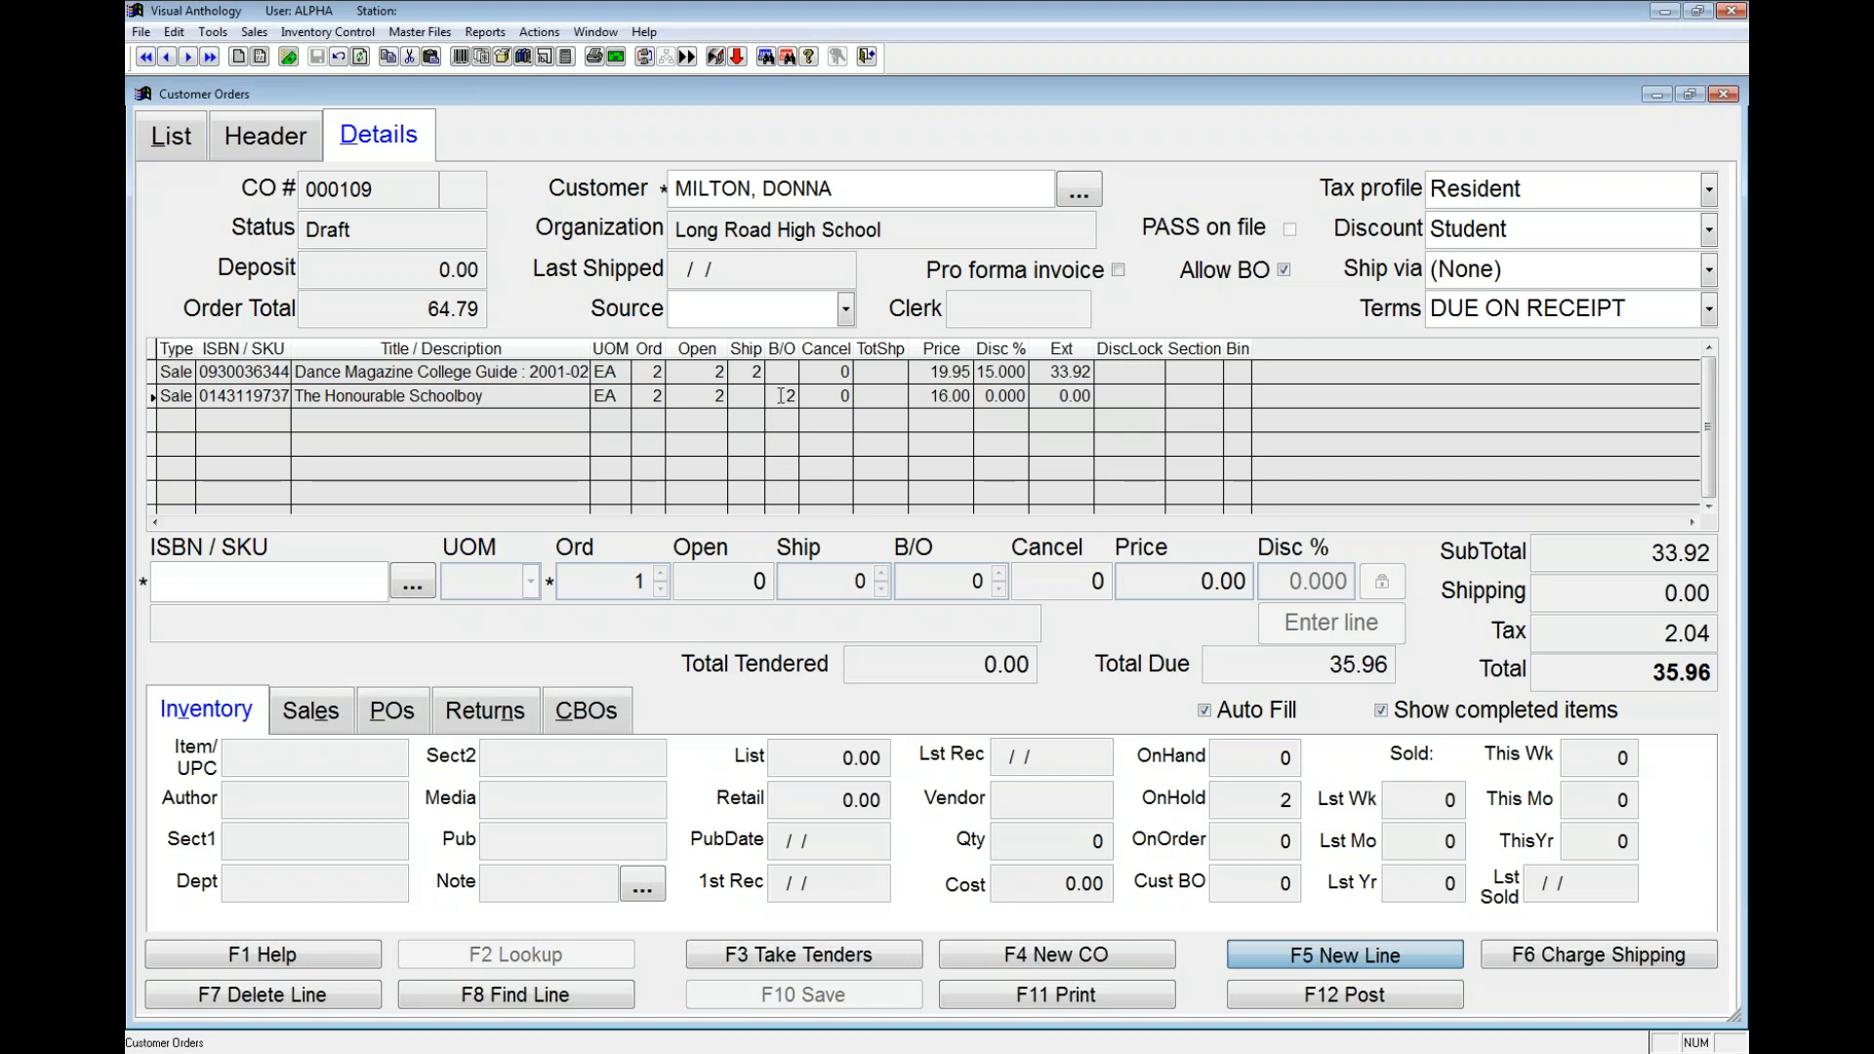
# Step: Check the Dance Magazine College Guide line, and enter a CHECK tender for the full amount due, 35.96
pyautogui.click(750, 370)
pyautogui.click(1054, 372)
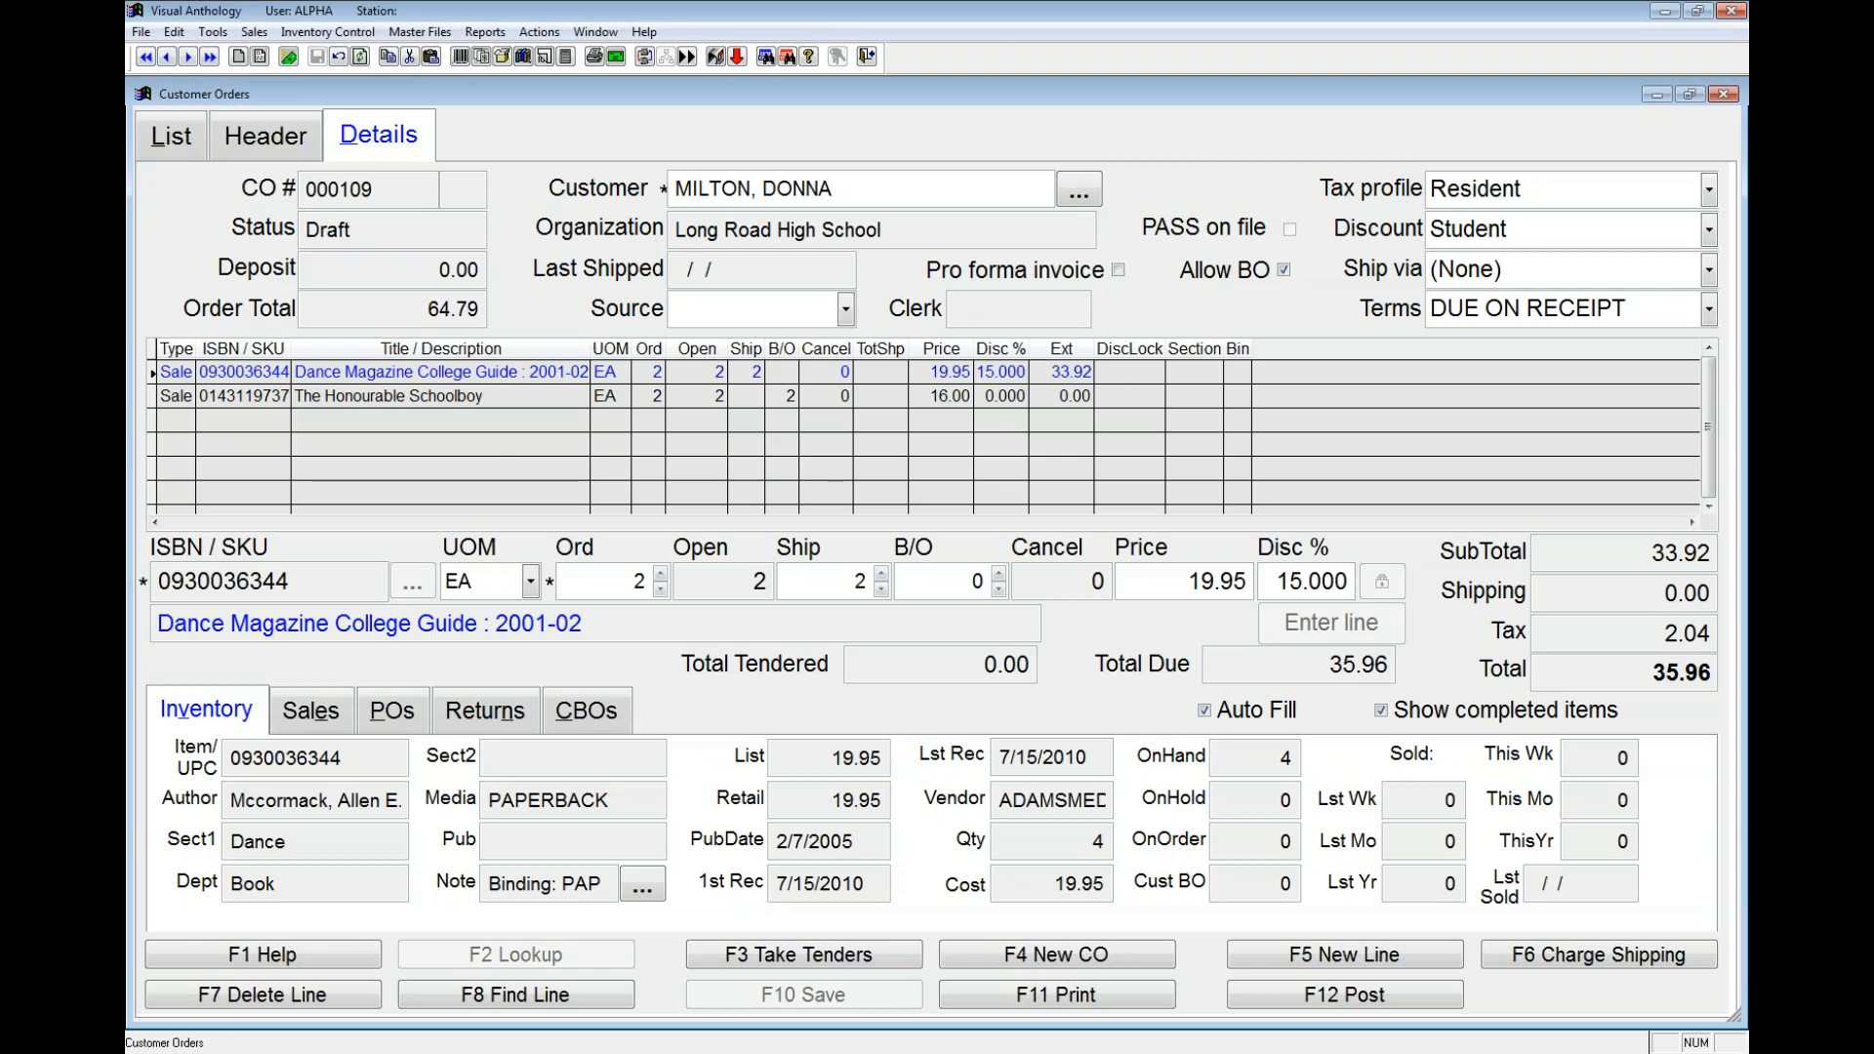
pyautogui.click(792, 959)
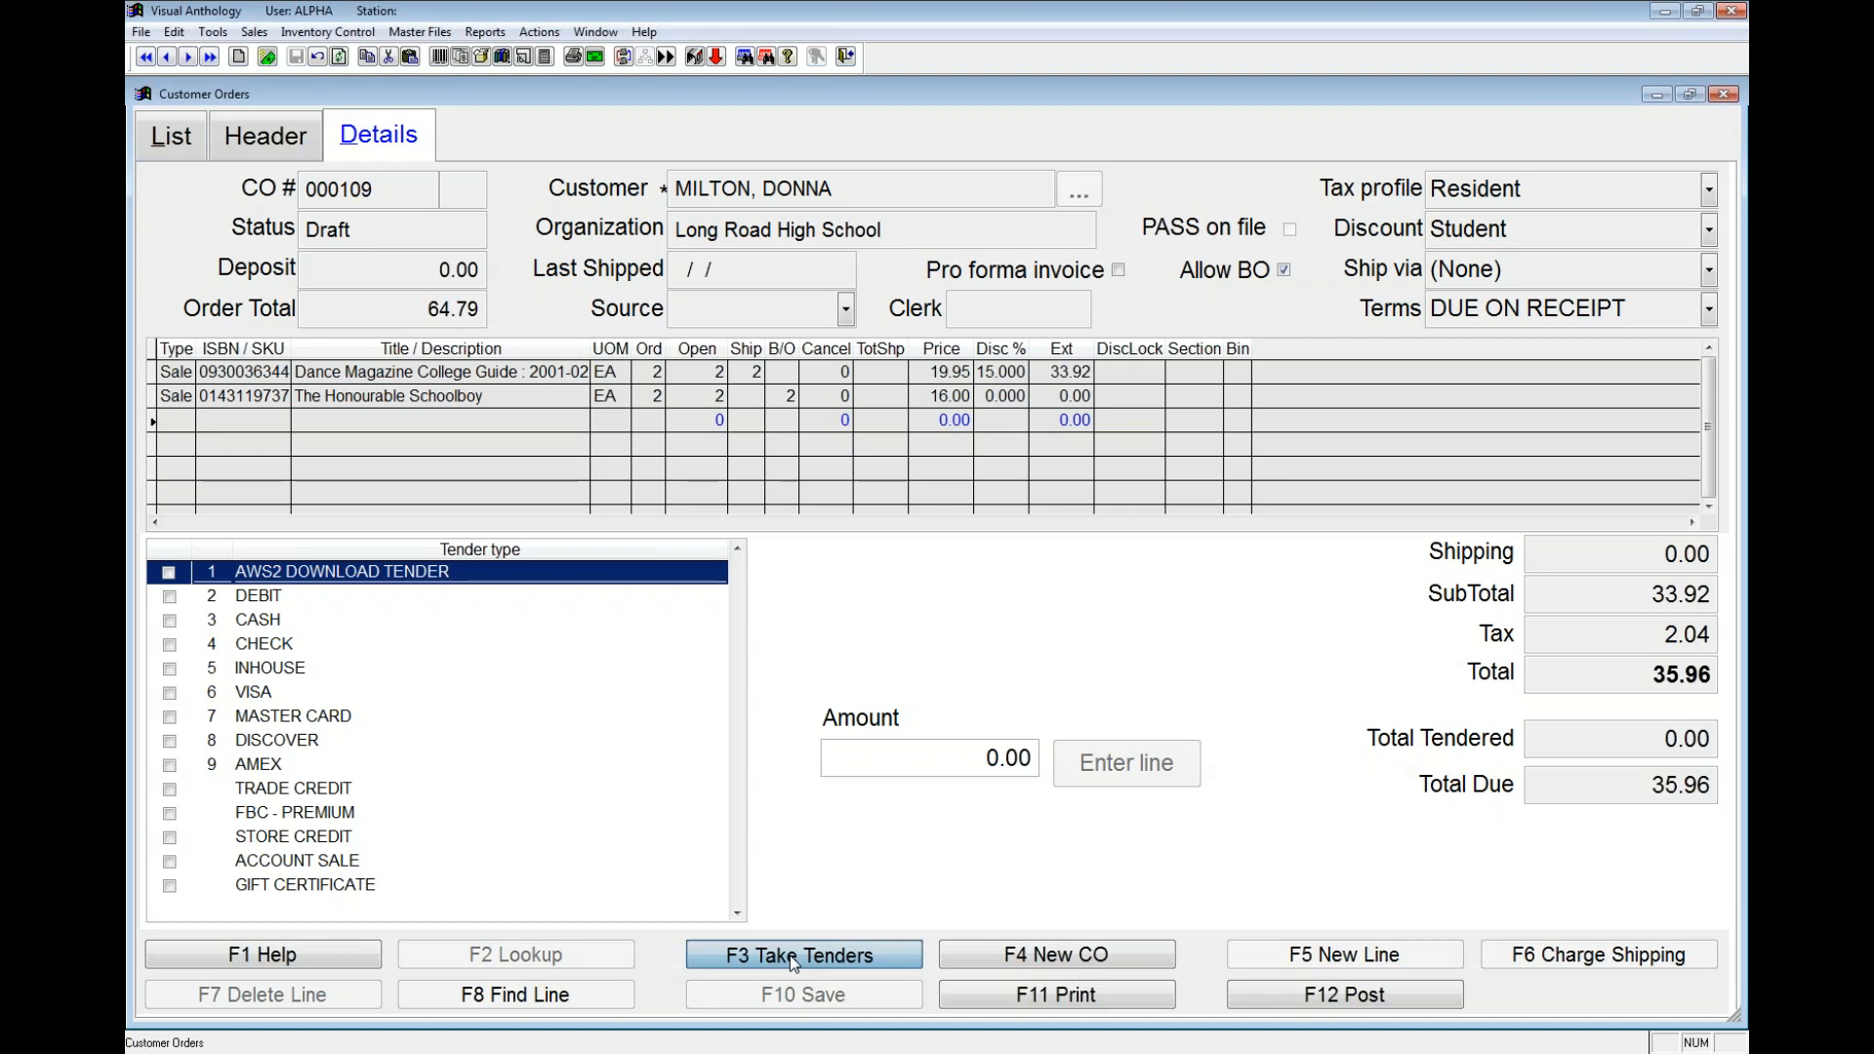
pyautogui.press('Down')
pyautogui.press('Down')
pyautogui.press('Down')
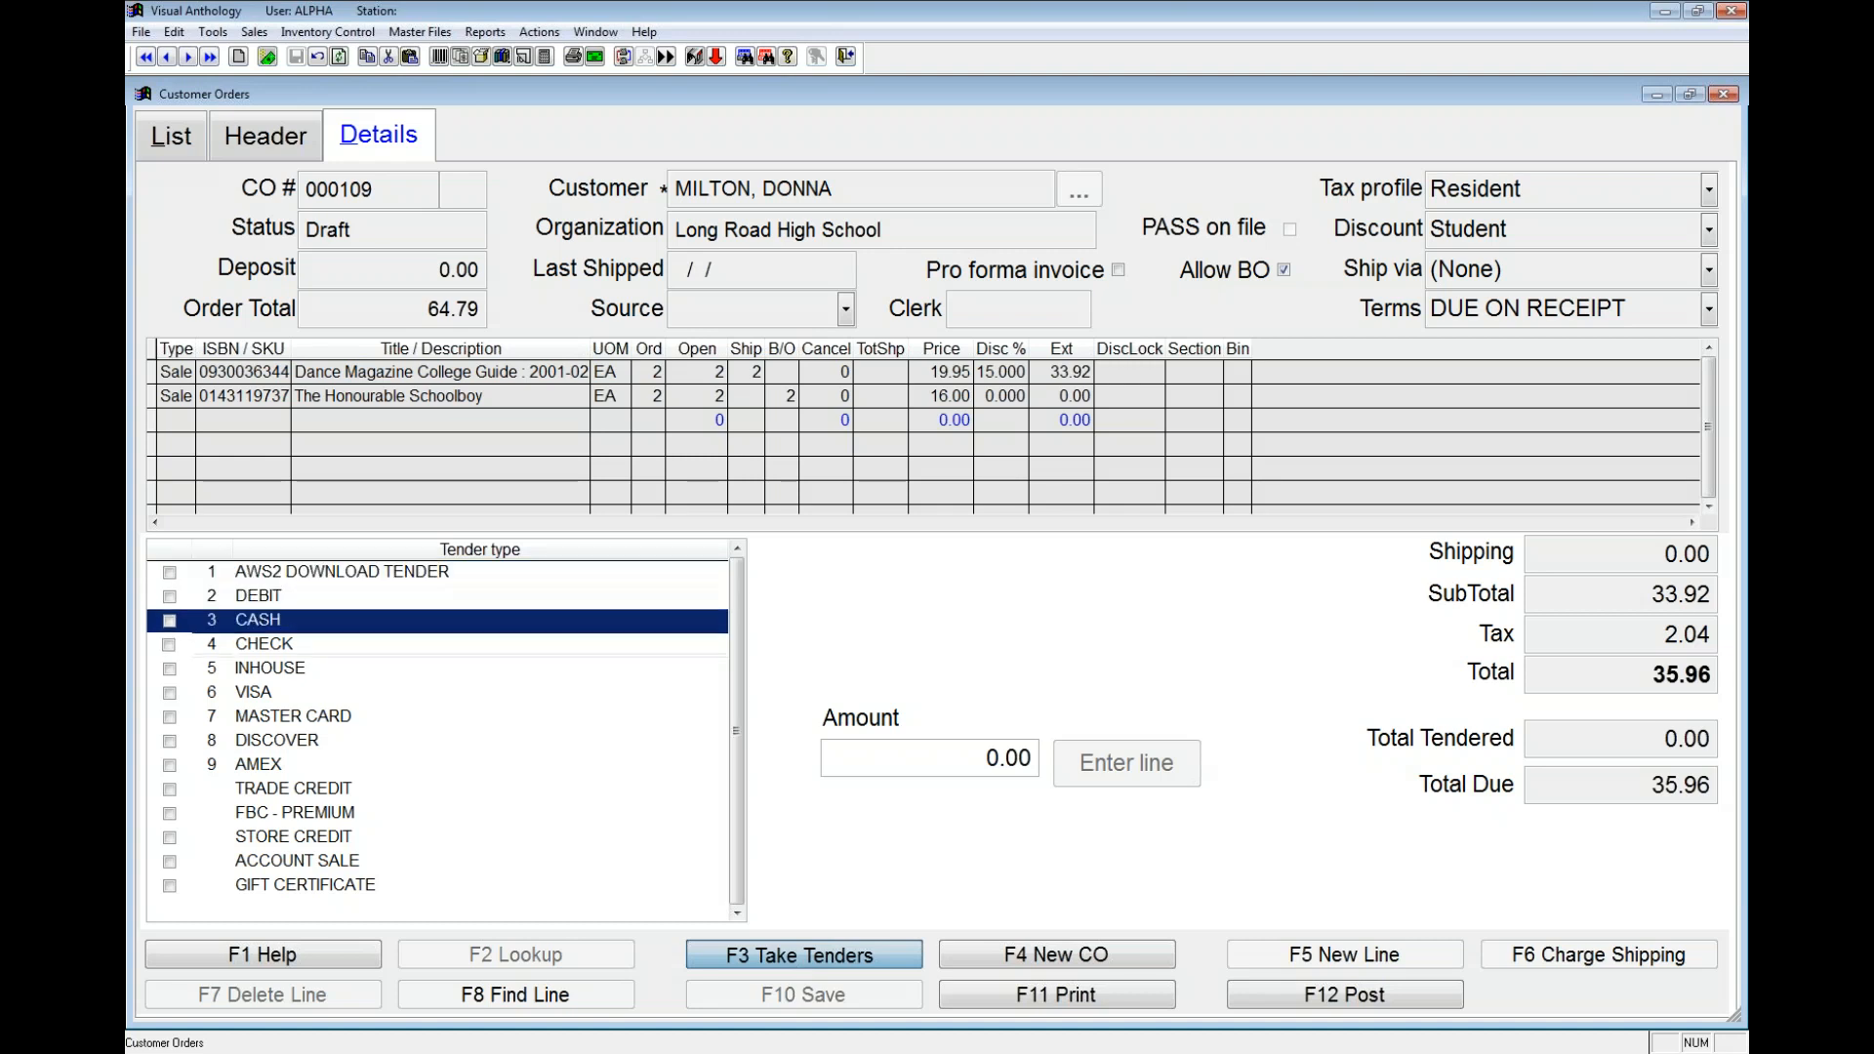
pyautogui.press('space')
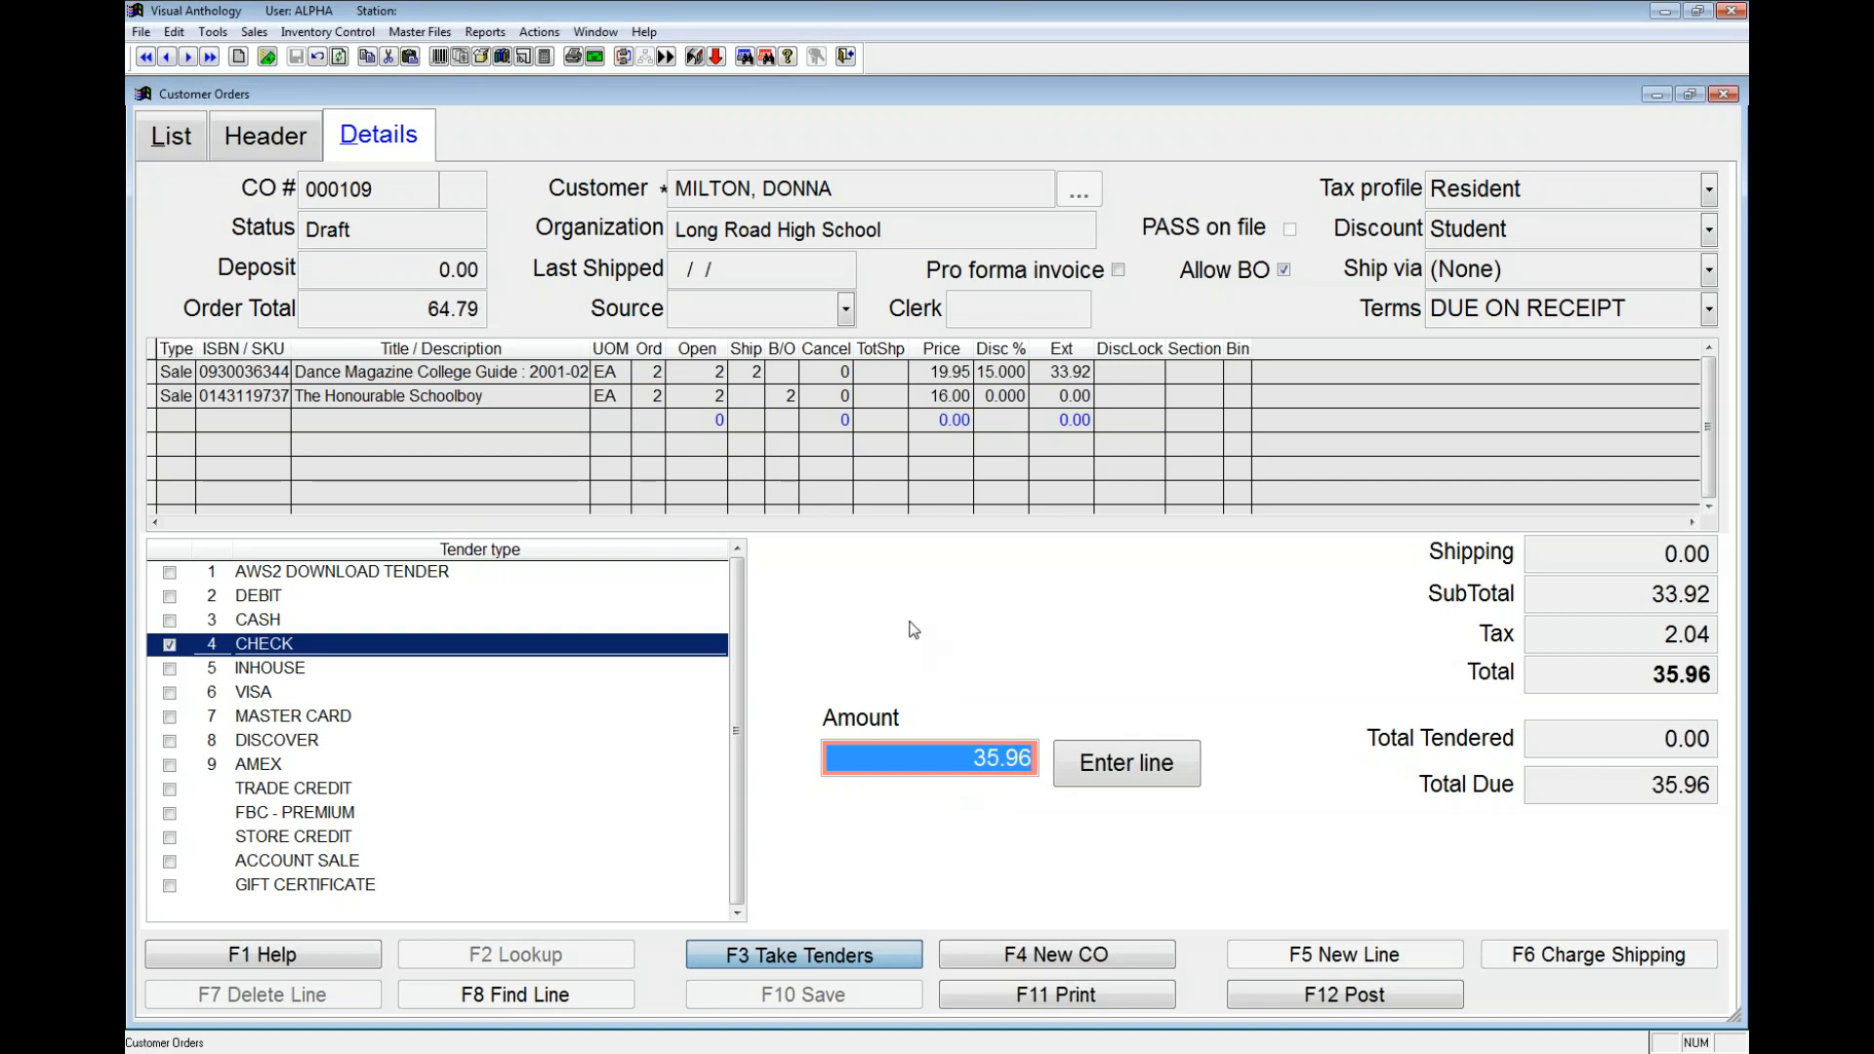
pyautogui.click(1134, 762)
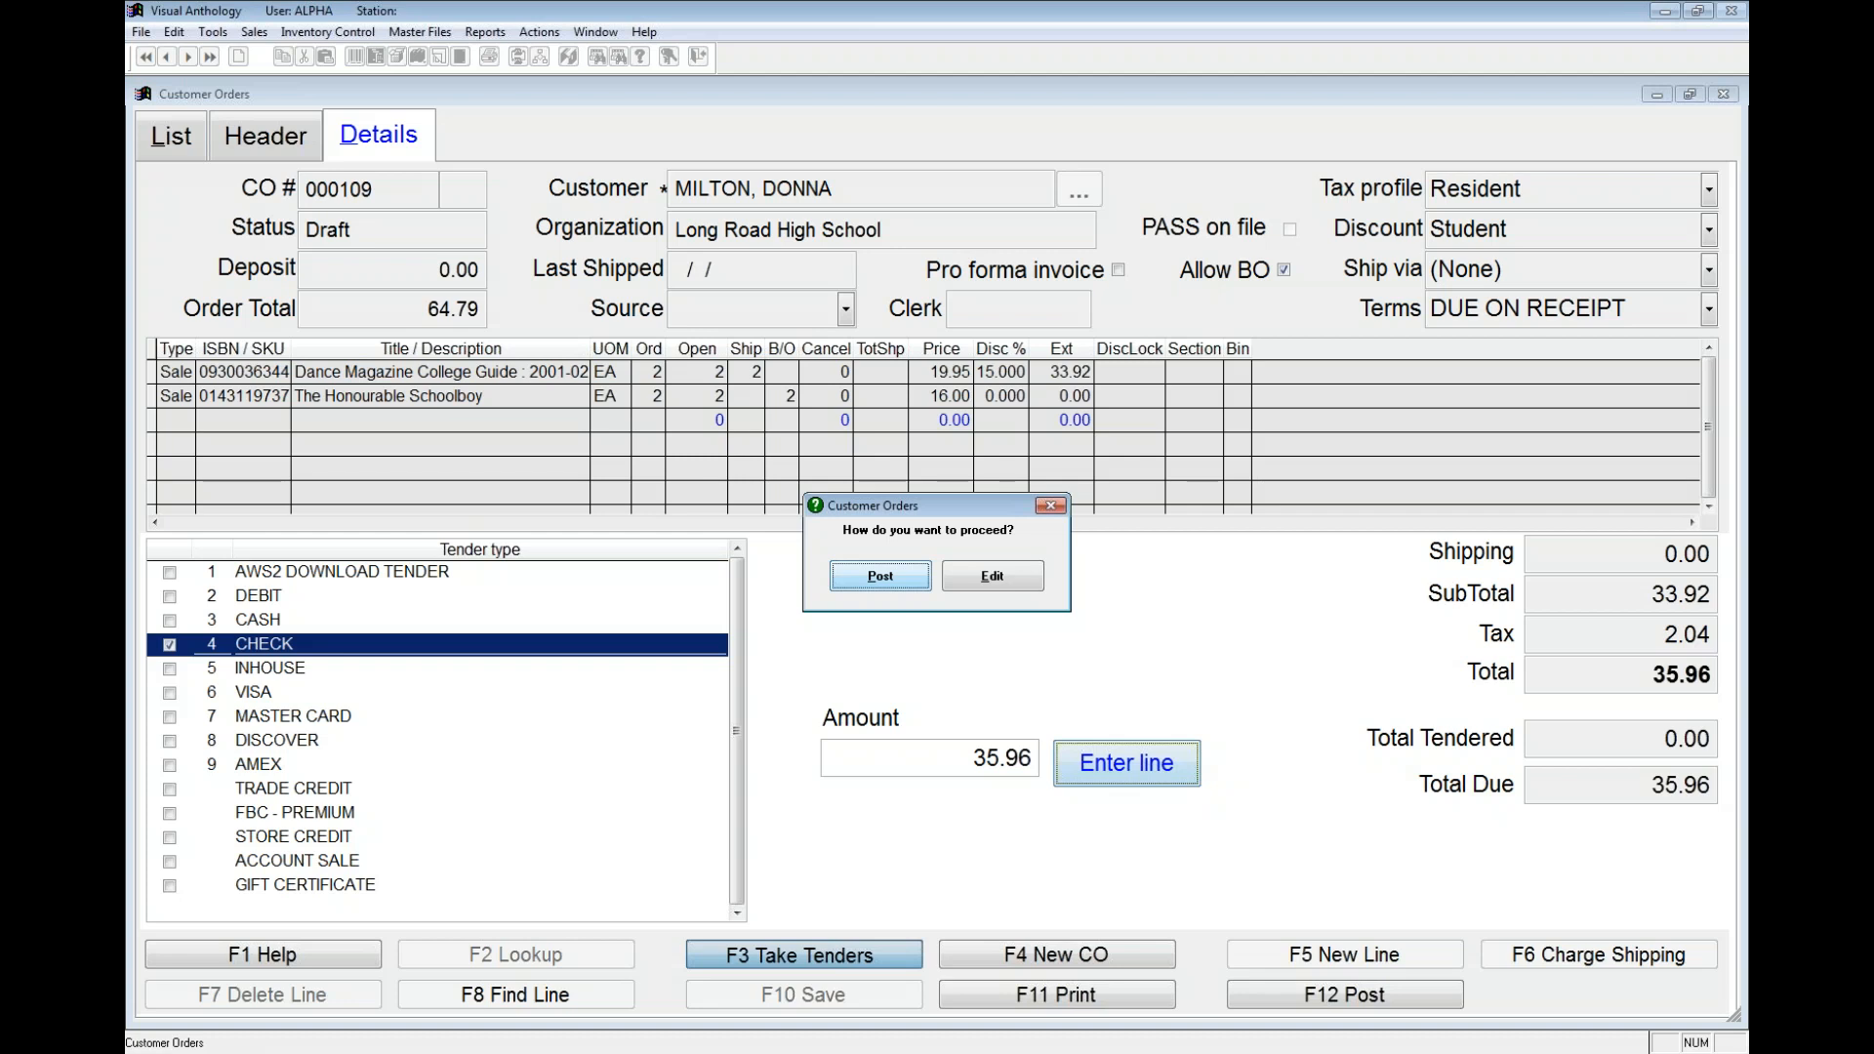
# Step: Post the customer order and choose to ship it now
pyautogui.click(863, 578)
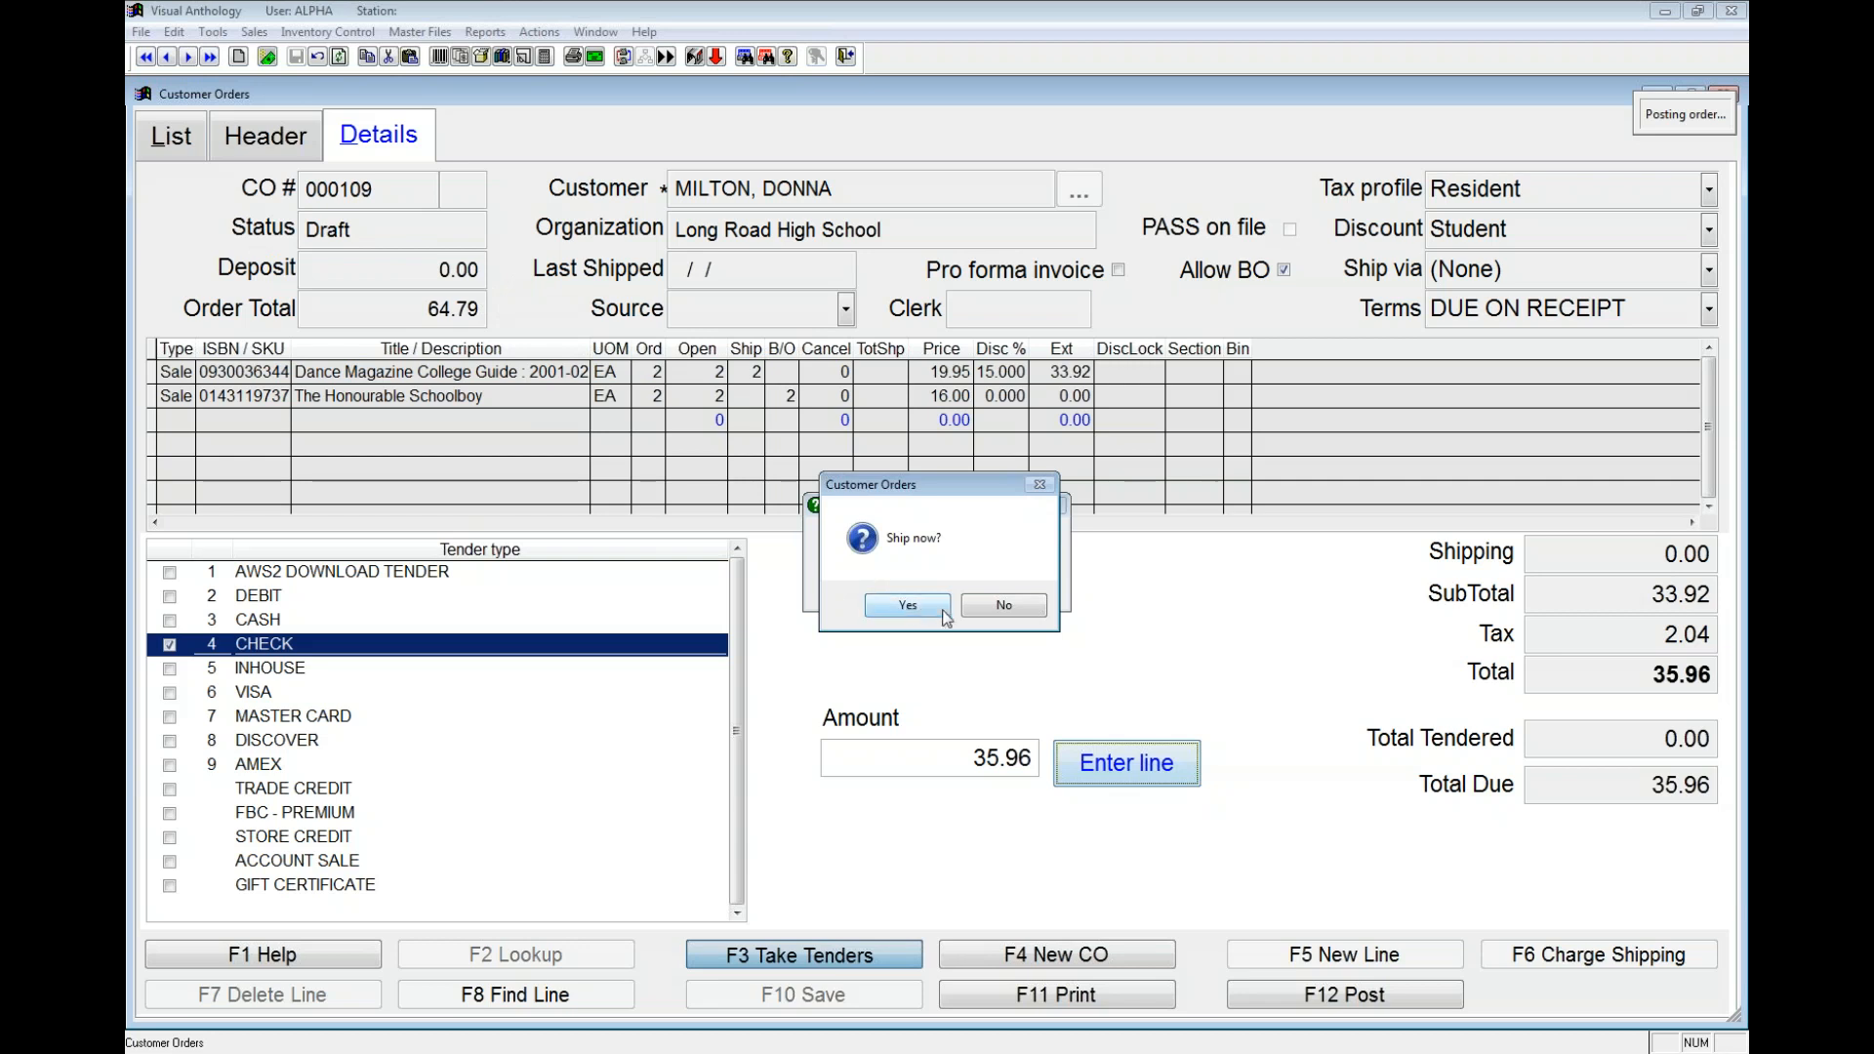
pyautogui.click(908, 611)
pyautogui.click(909, 607)
# Step: Select only the Invoice report, set its output to Preview, and generate it
pyautogui.click(681, 461)
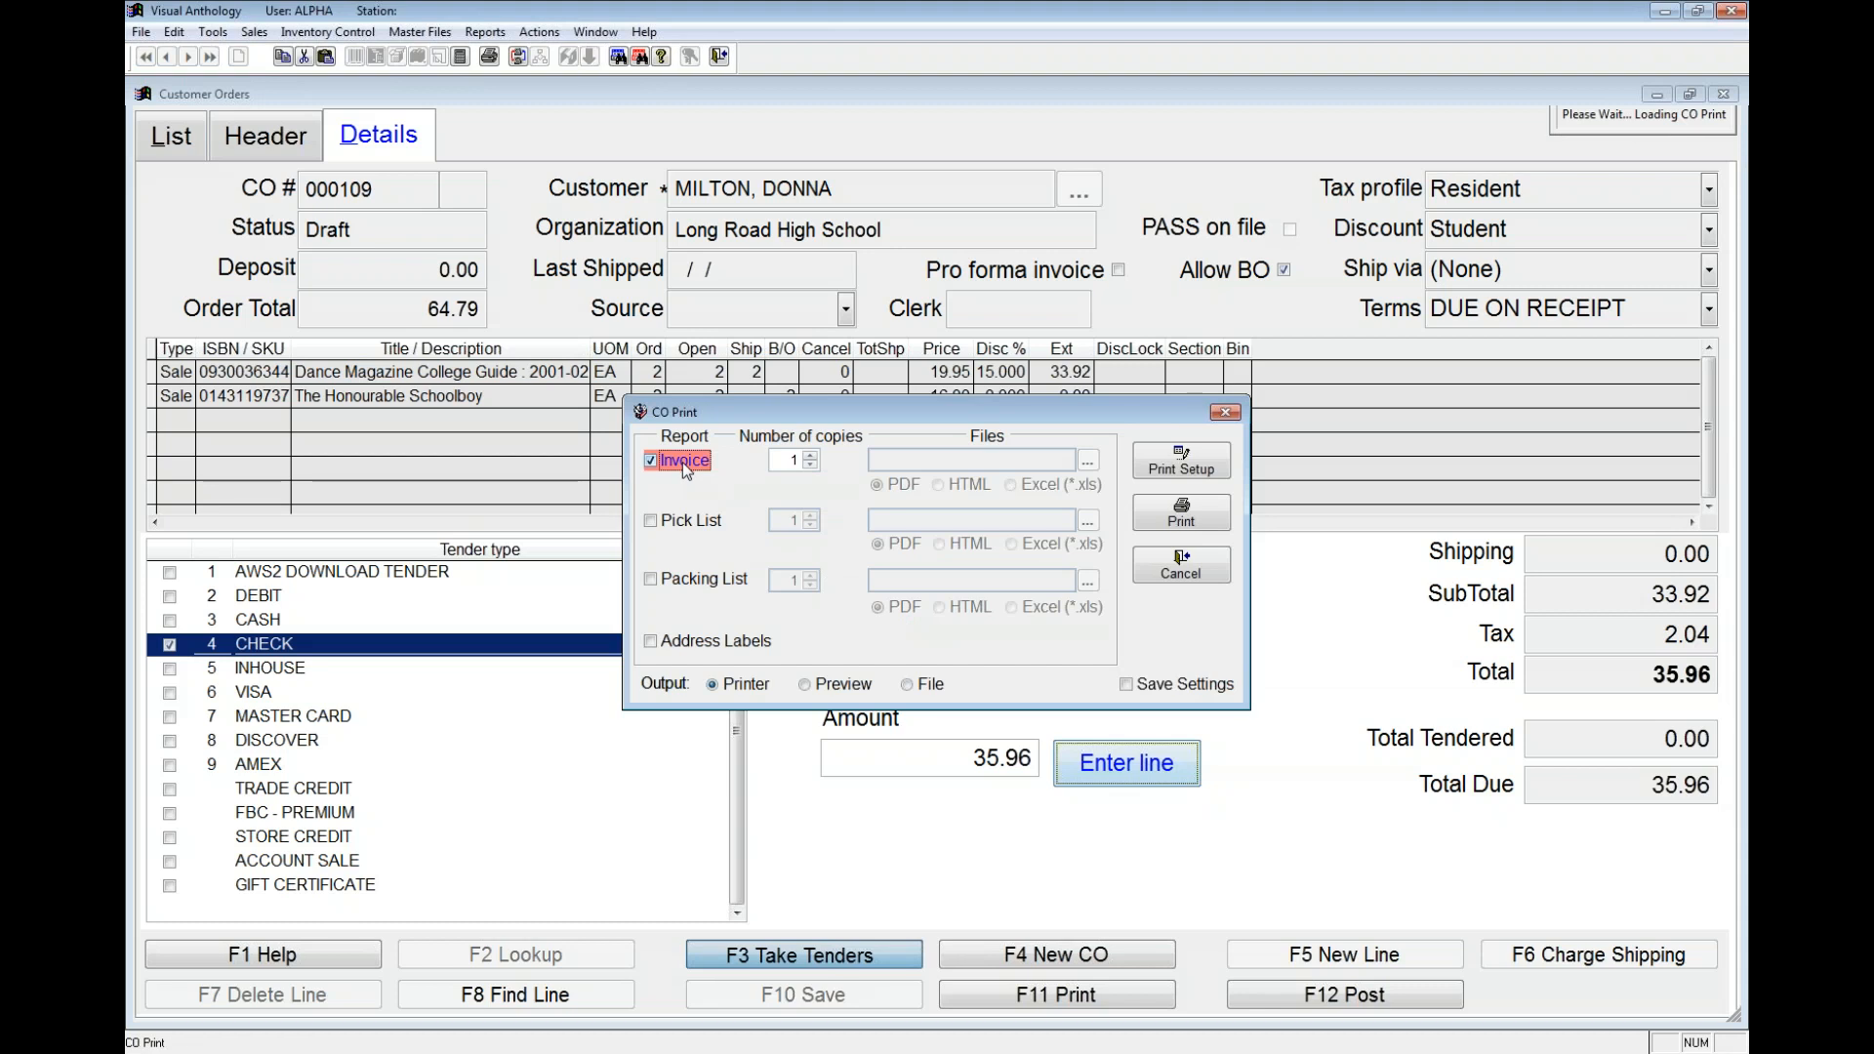
pyautogui.click(700, 520)
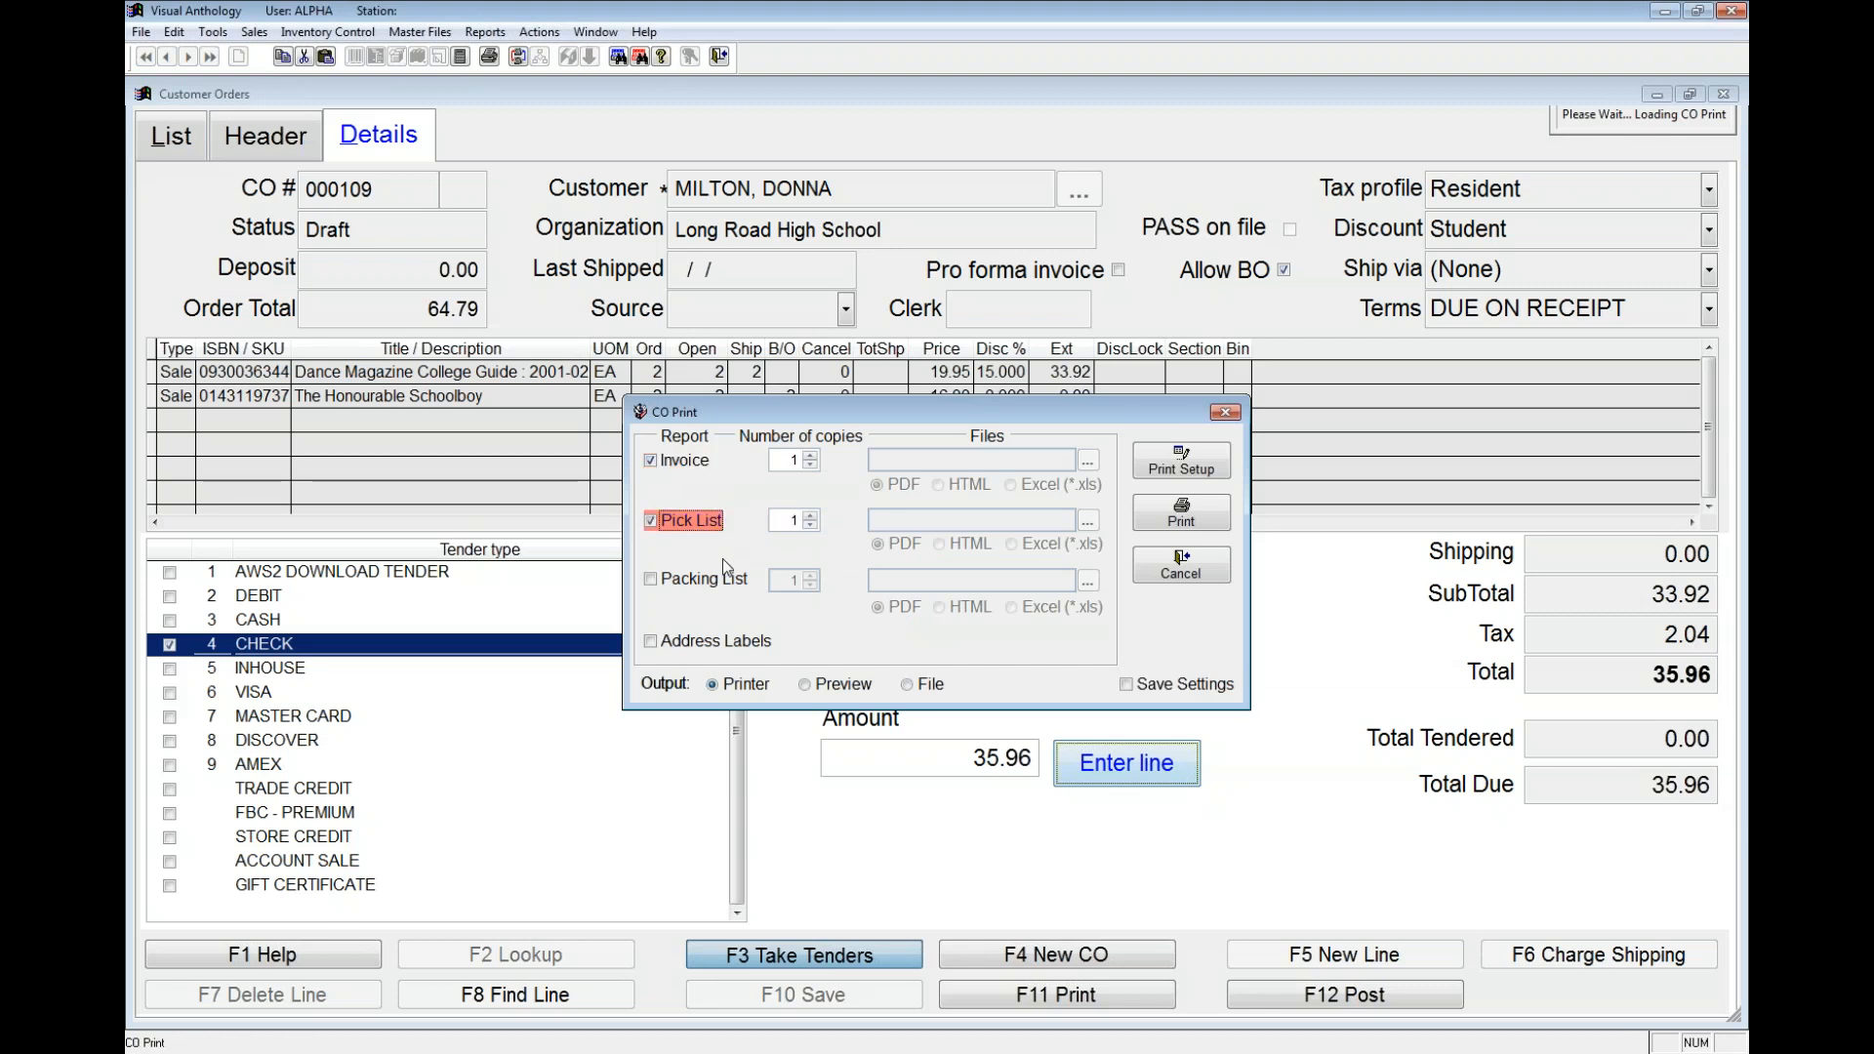
pyautogui.click(719, 581)
pyautogui.click(719, 581)
pyautogui.click(683, 523)
pyautogui.click(837, 685)
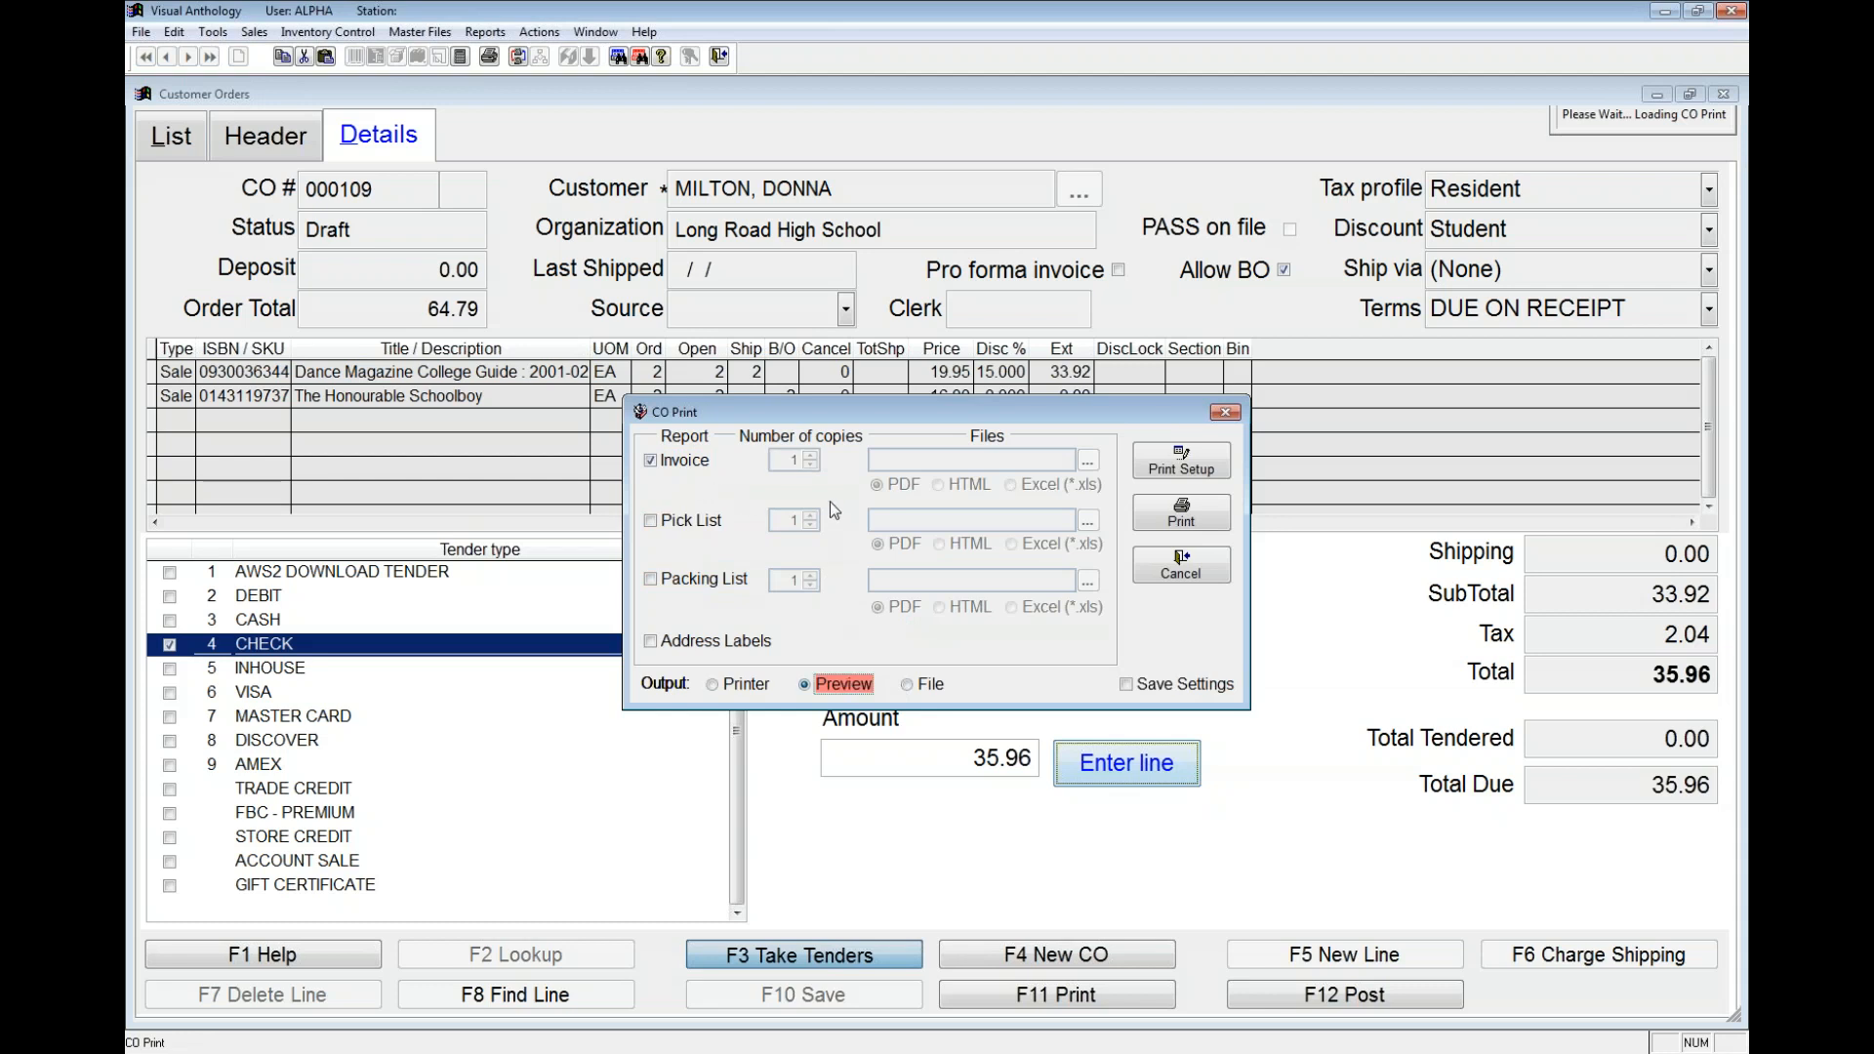
pyautogui.click(1154, 526)
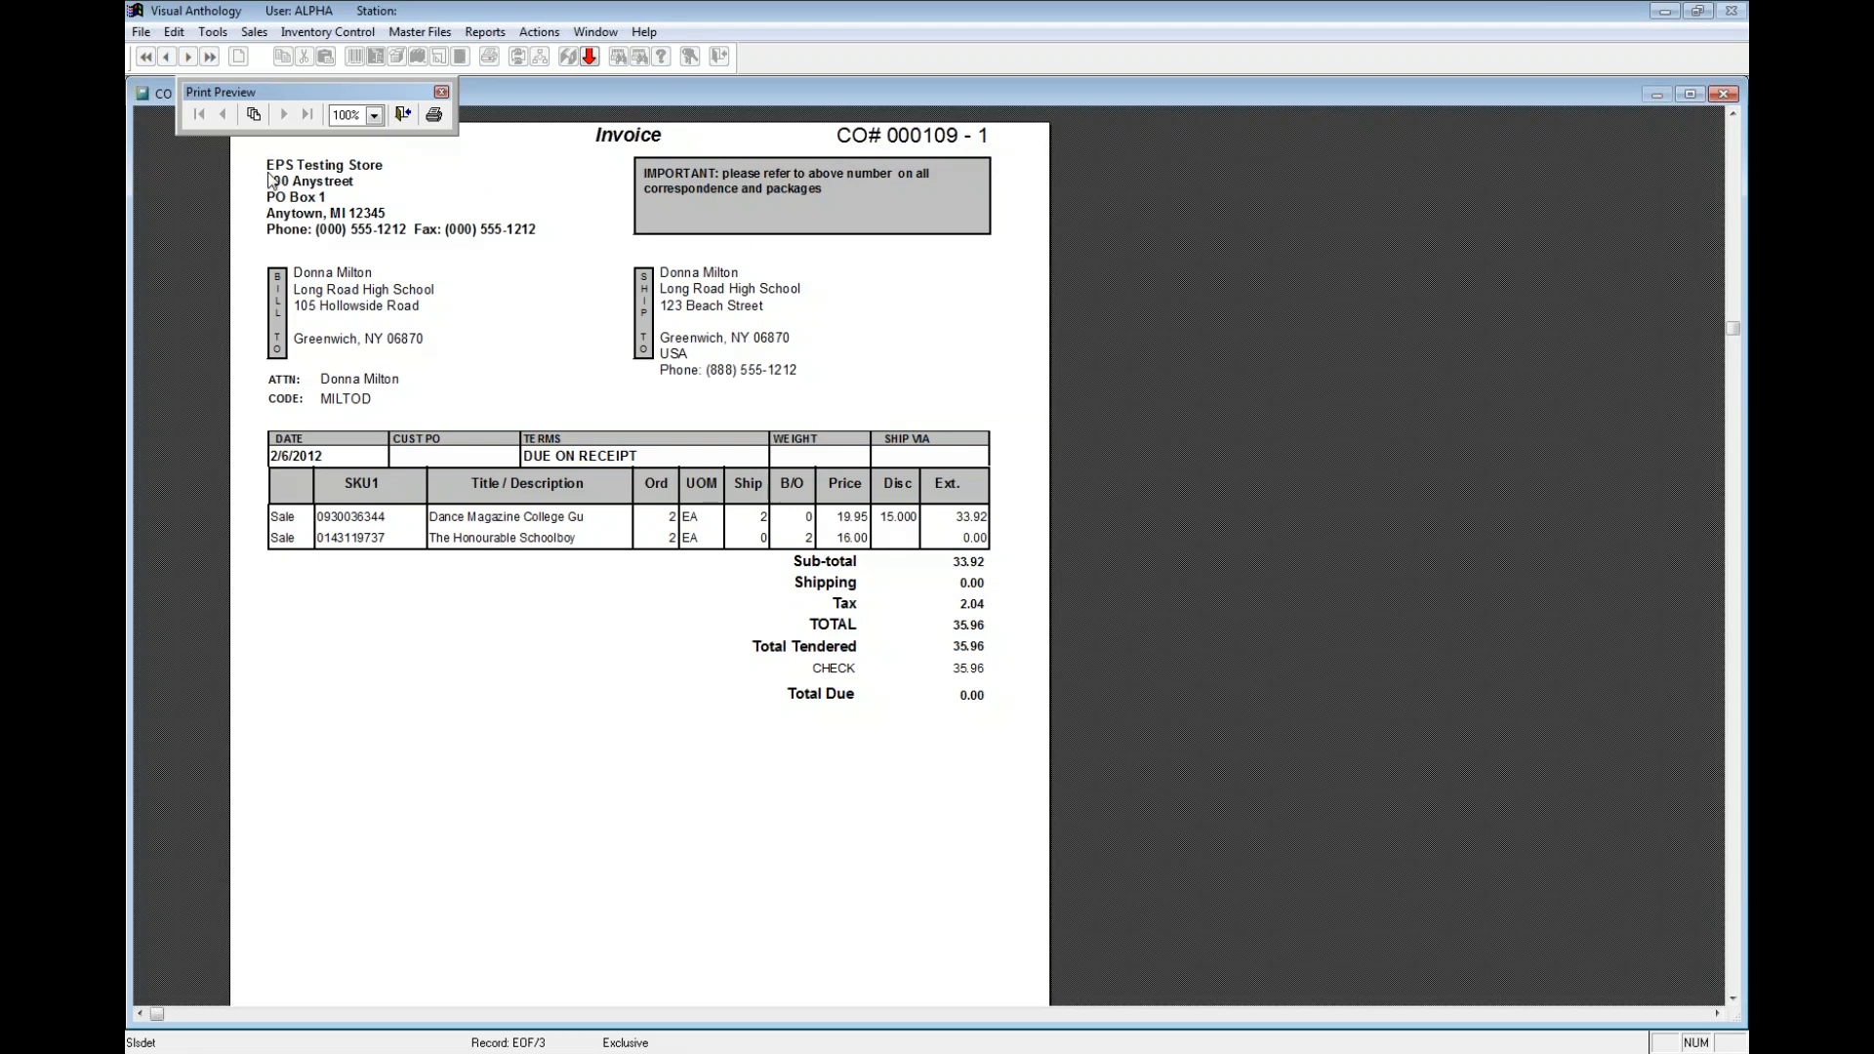
# Step: Review the invoice preview, close it without printing the report, and dismiss the order print options
pyautogui.click(699, 209)
pyautogui.click(689, 193)
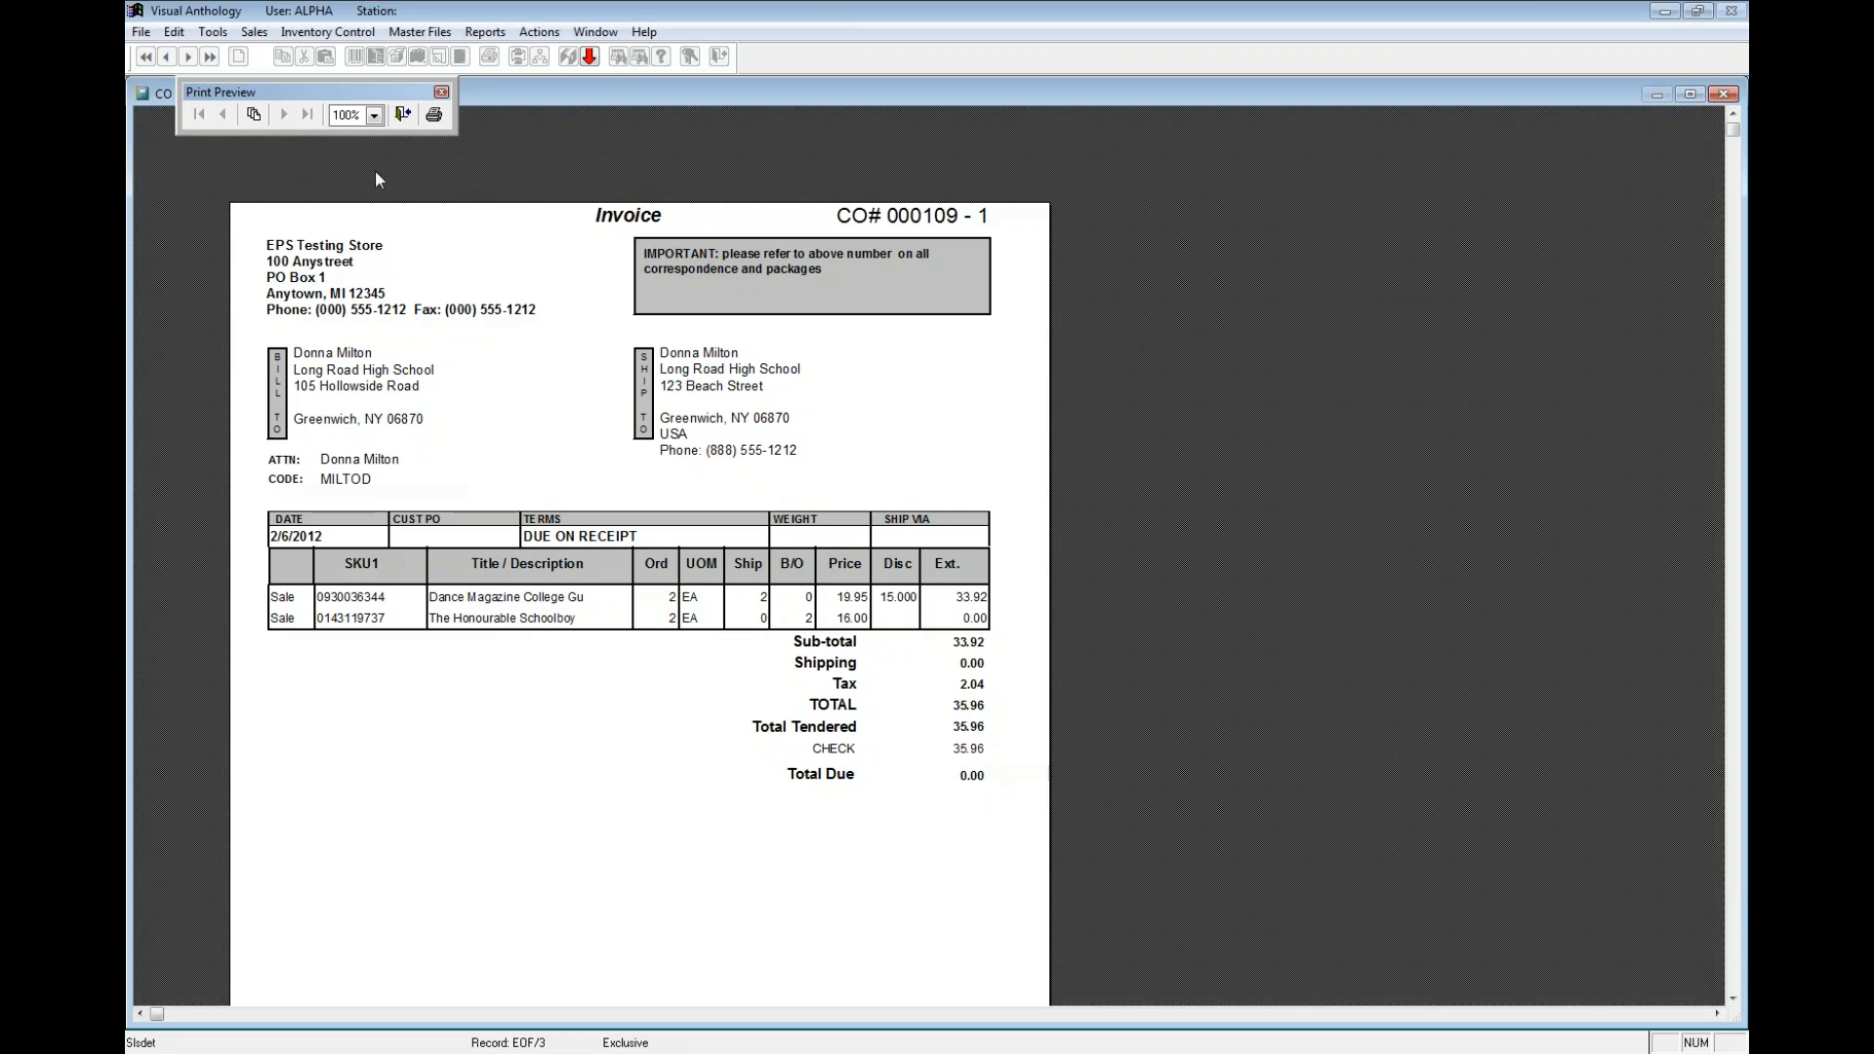
pyautogui.click(404, 116)
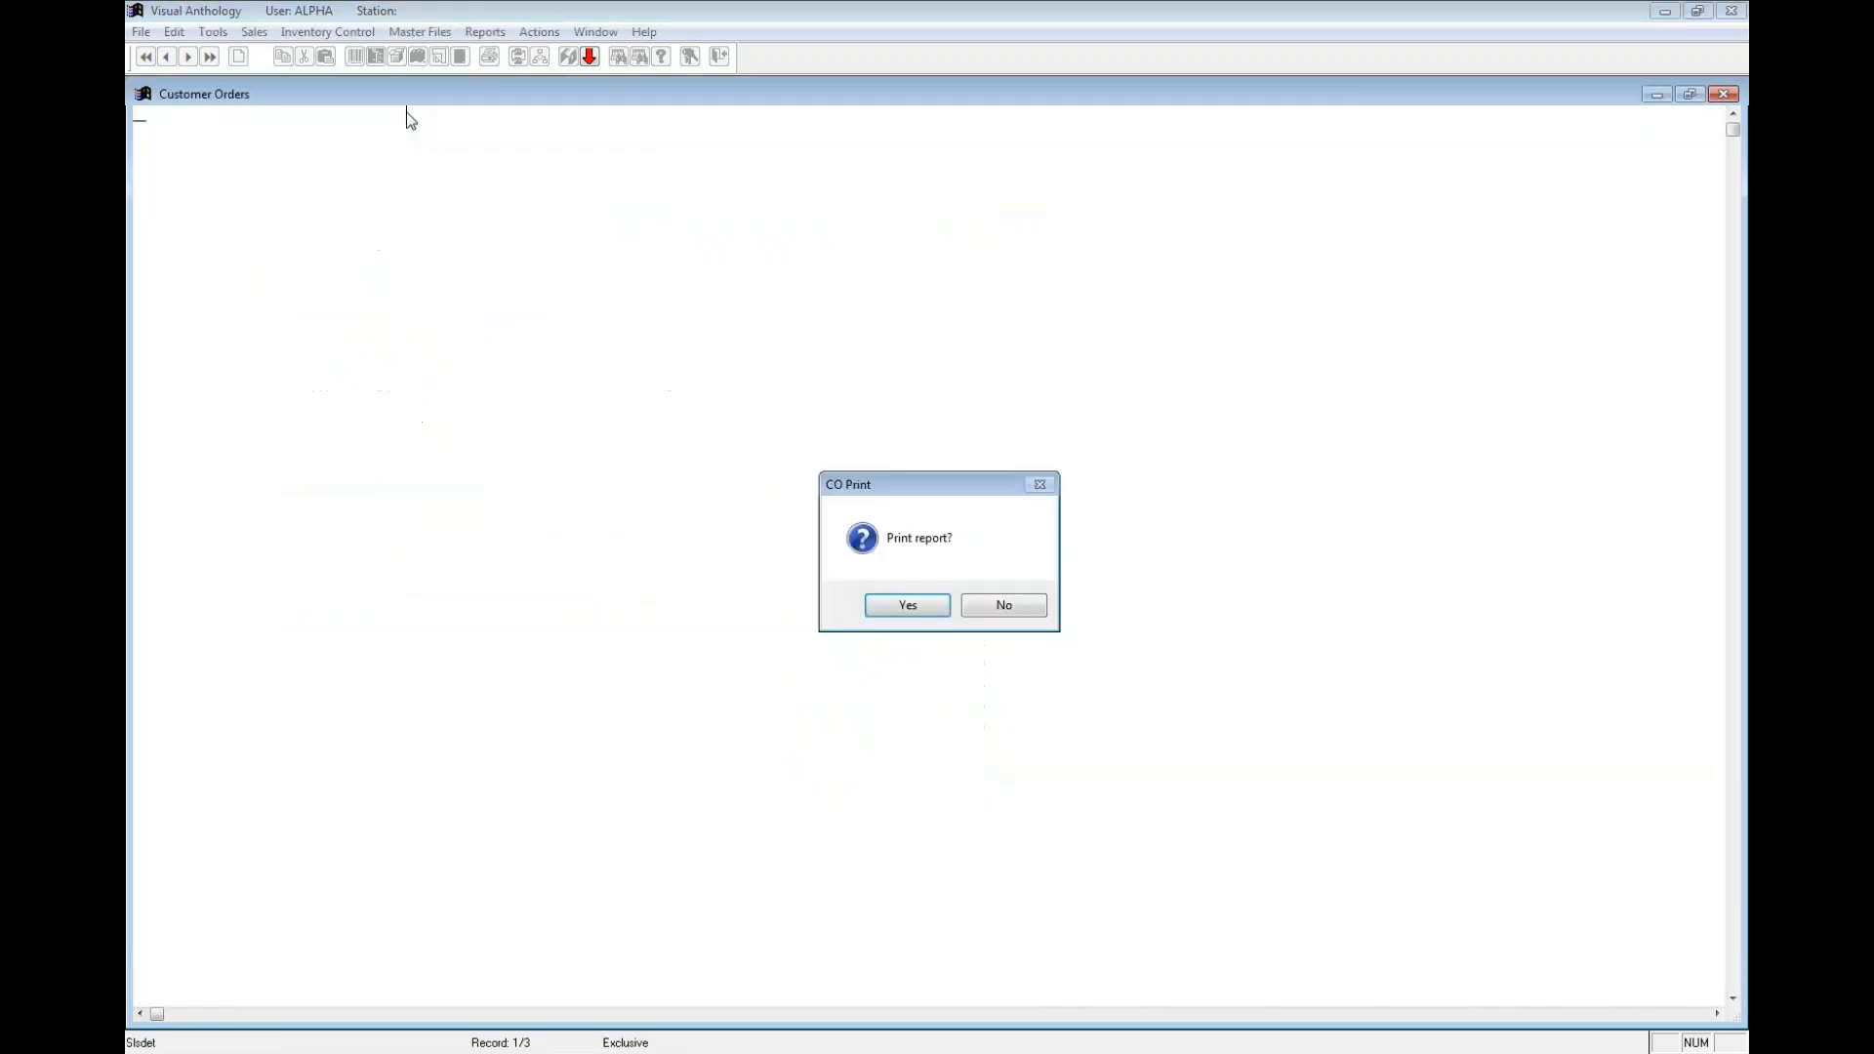
pyautogui.click(996, 606)
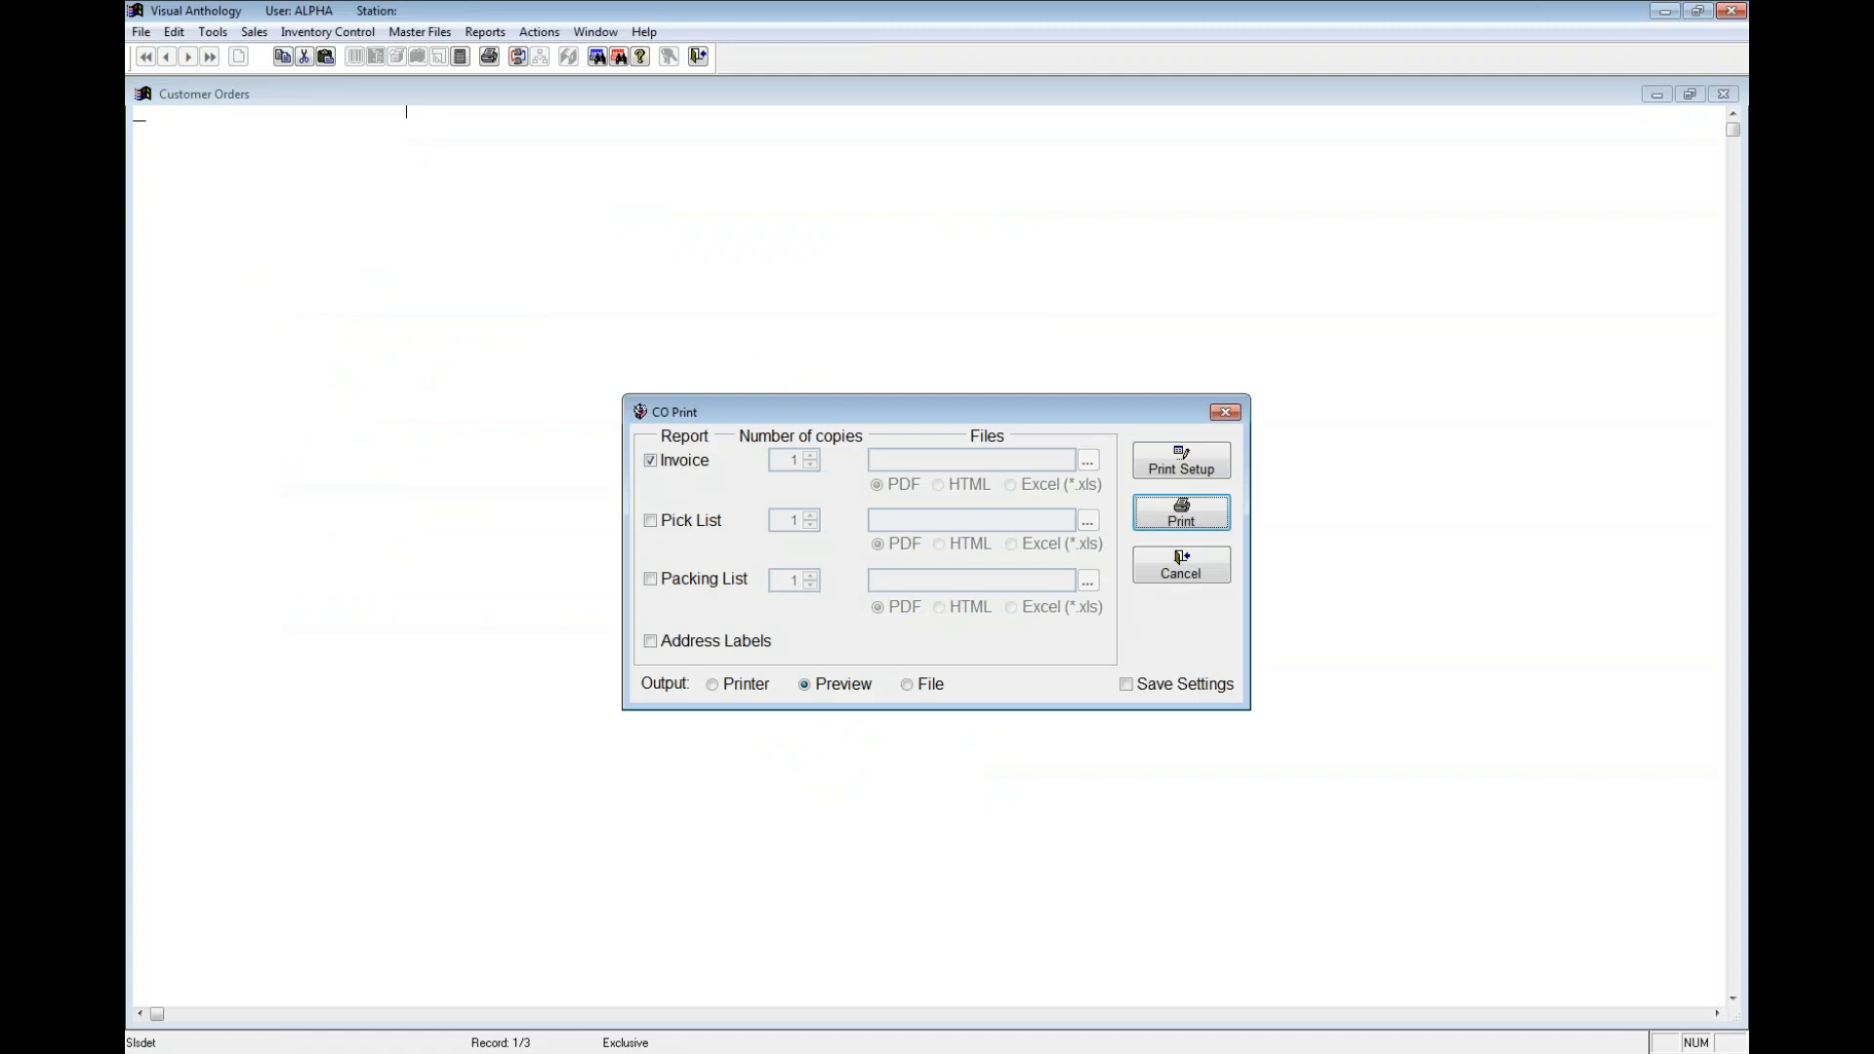
pyautogui.click(1180, 562)
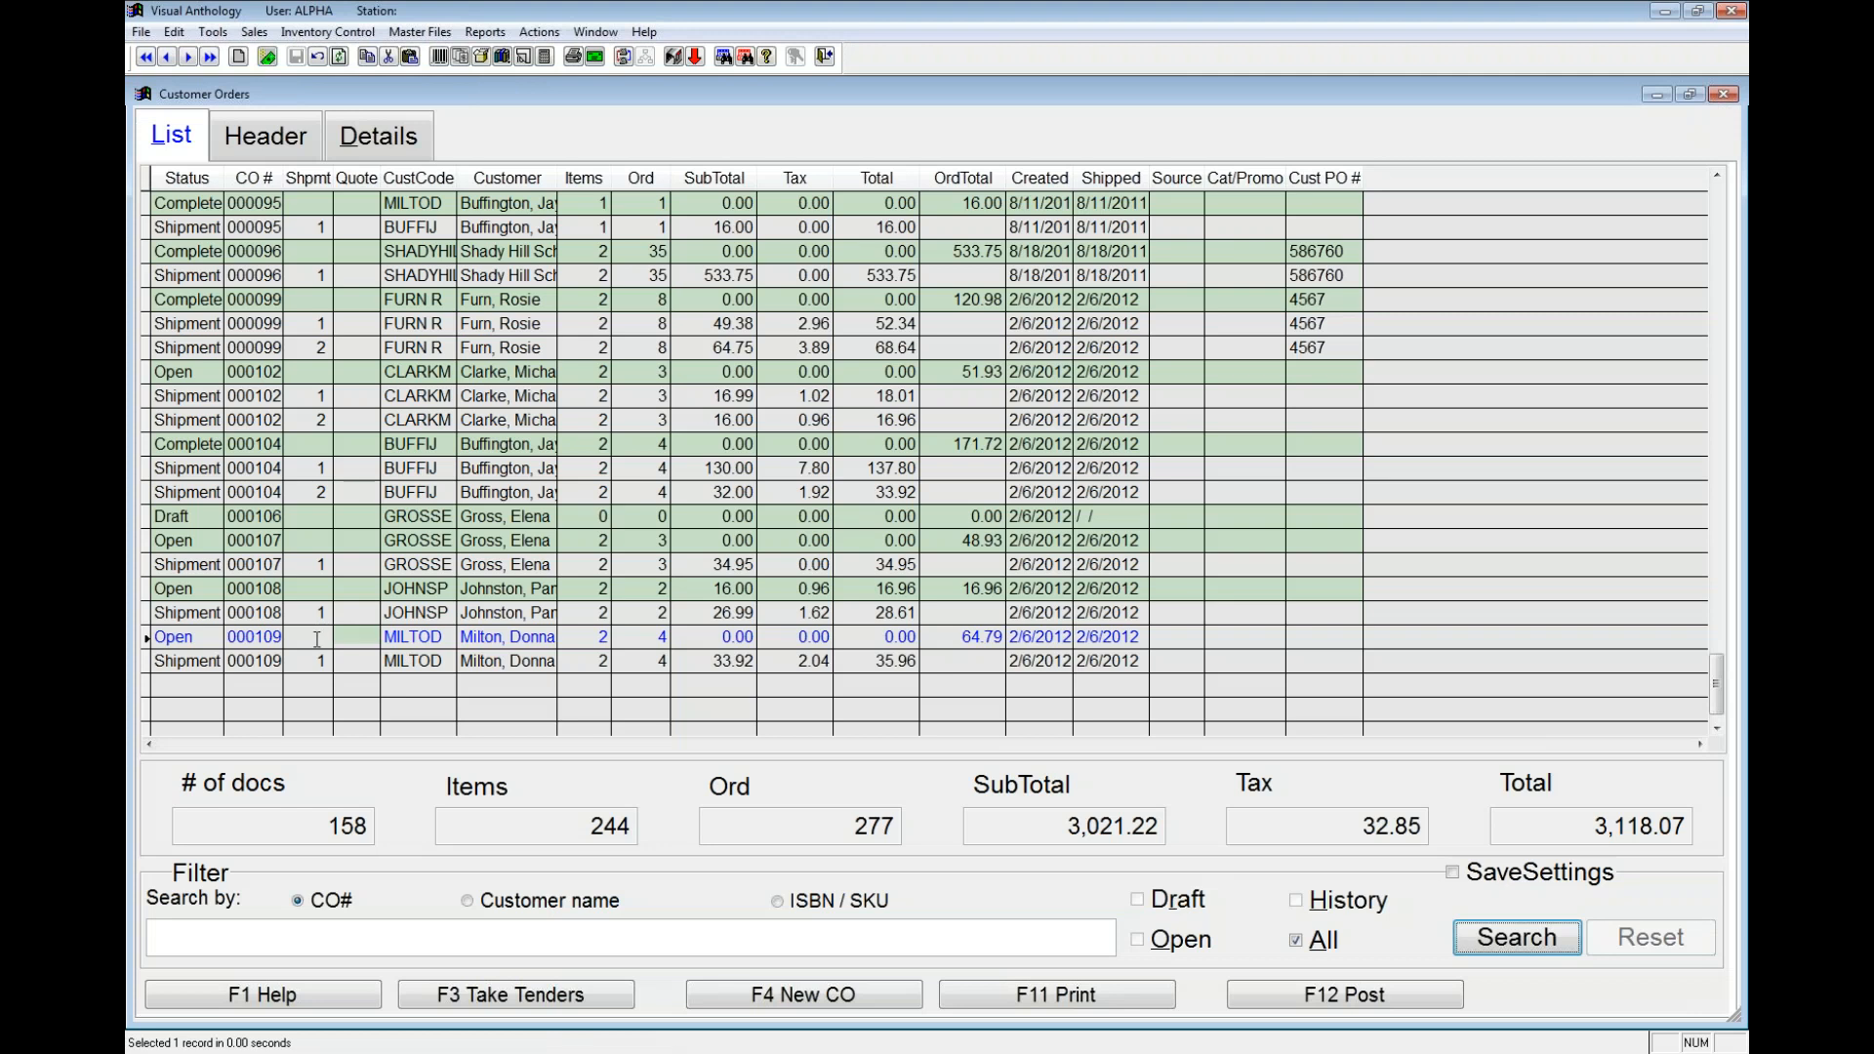
# Step: Compare the new order's open record with its shipment record and with other orders' records in the customer order list
pyautogui.click(511, 639)
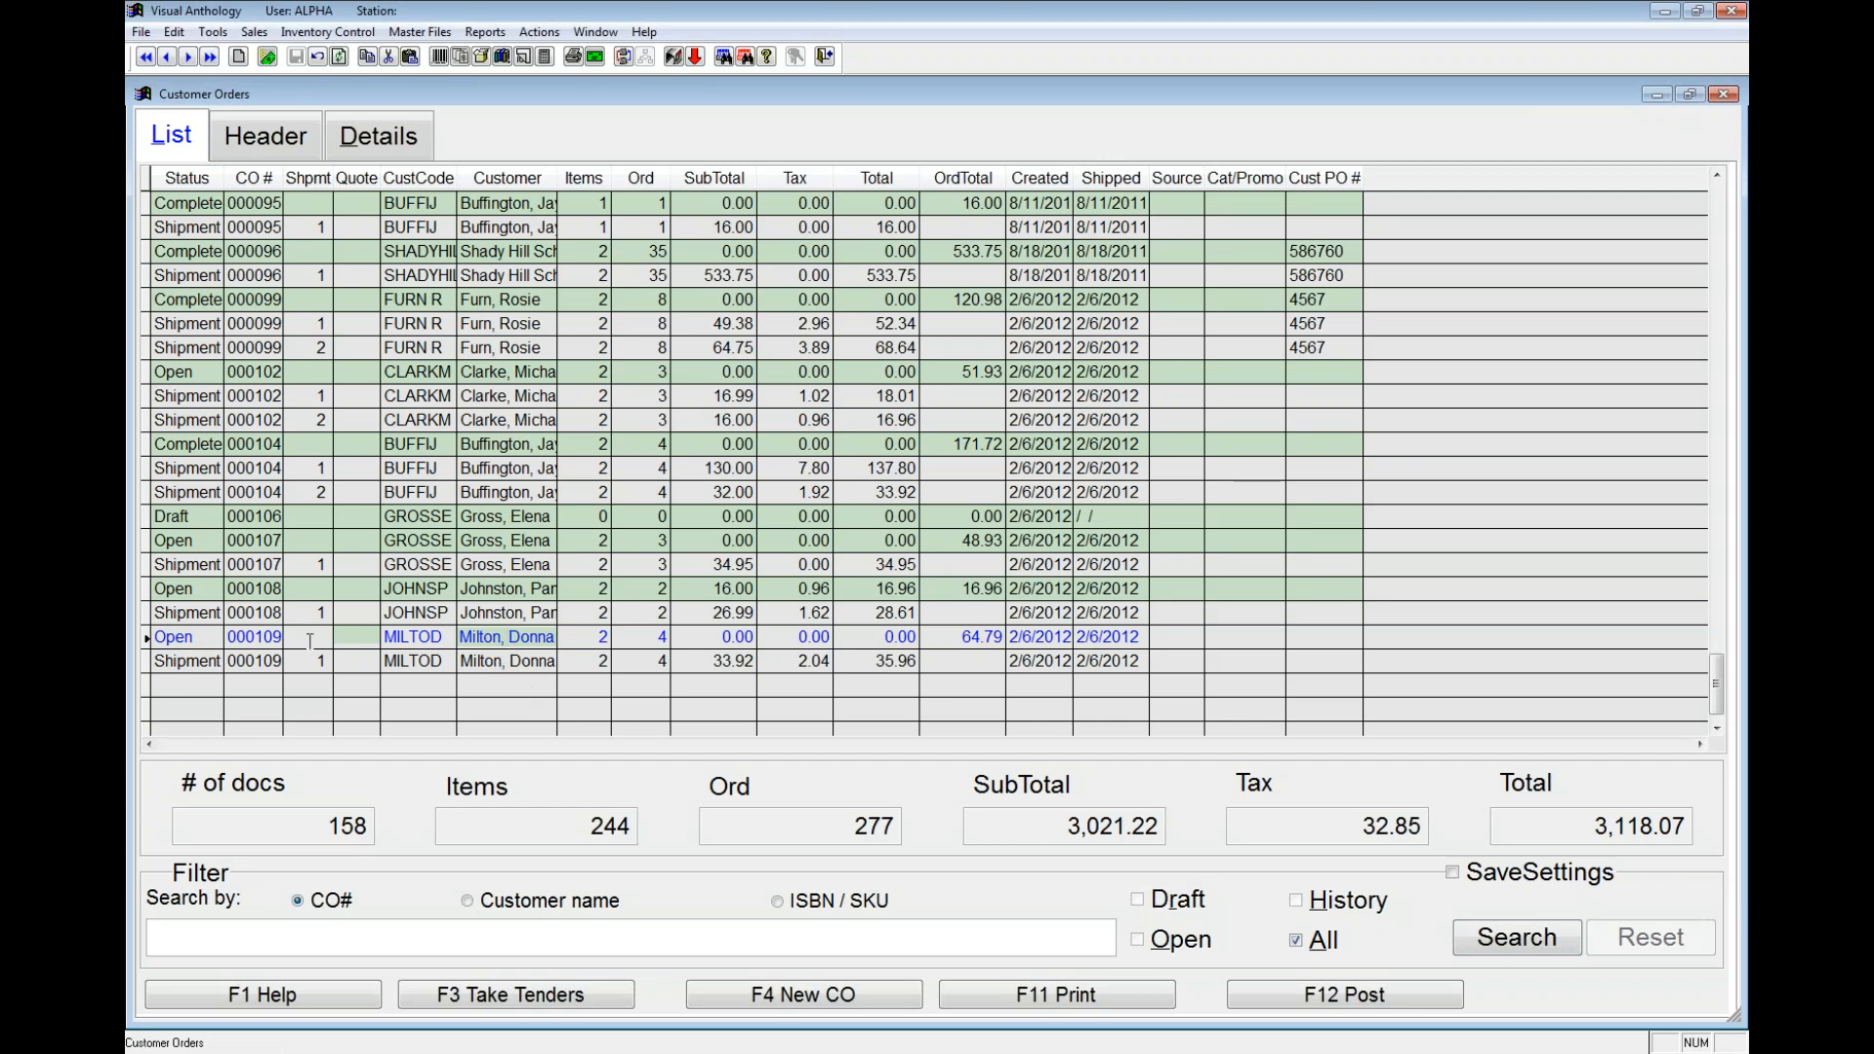
pyautogui.click(316, 586)
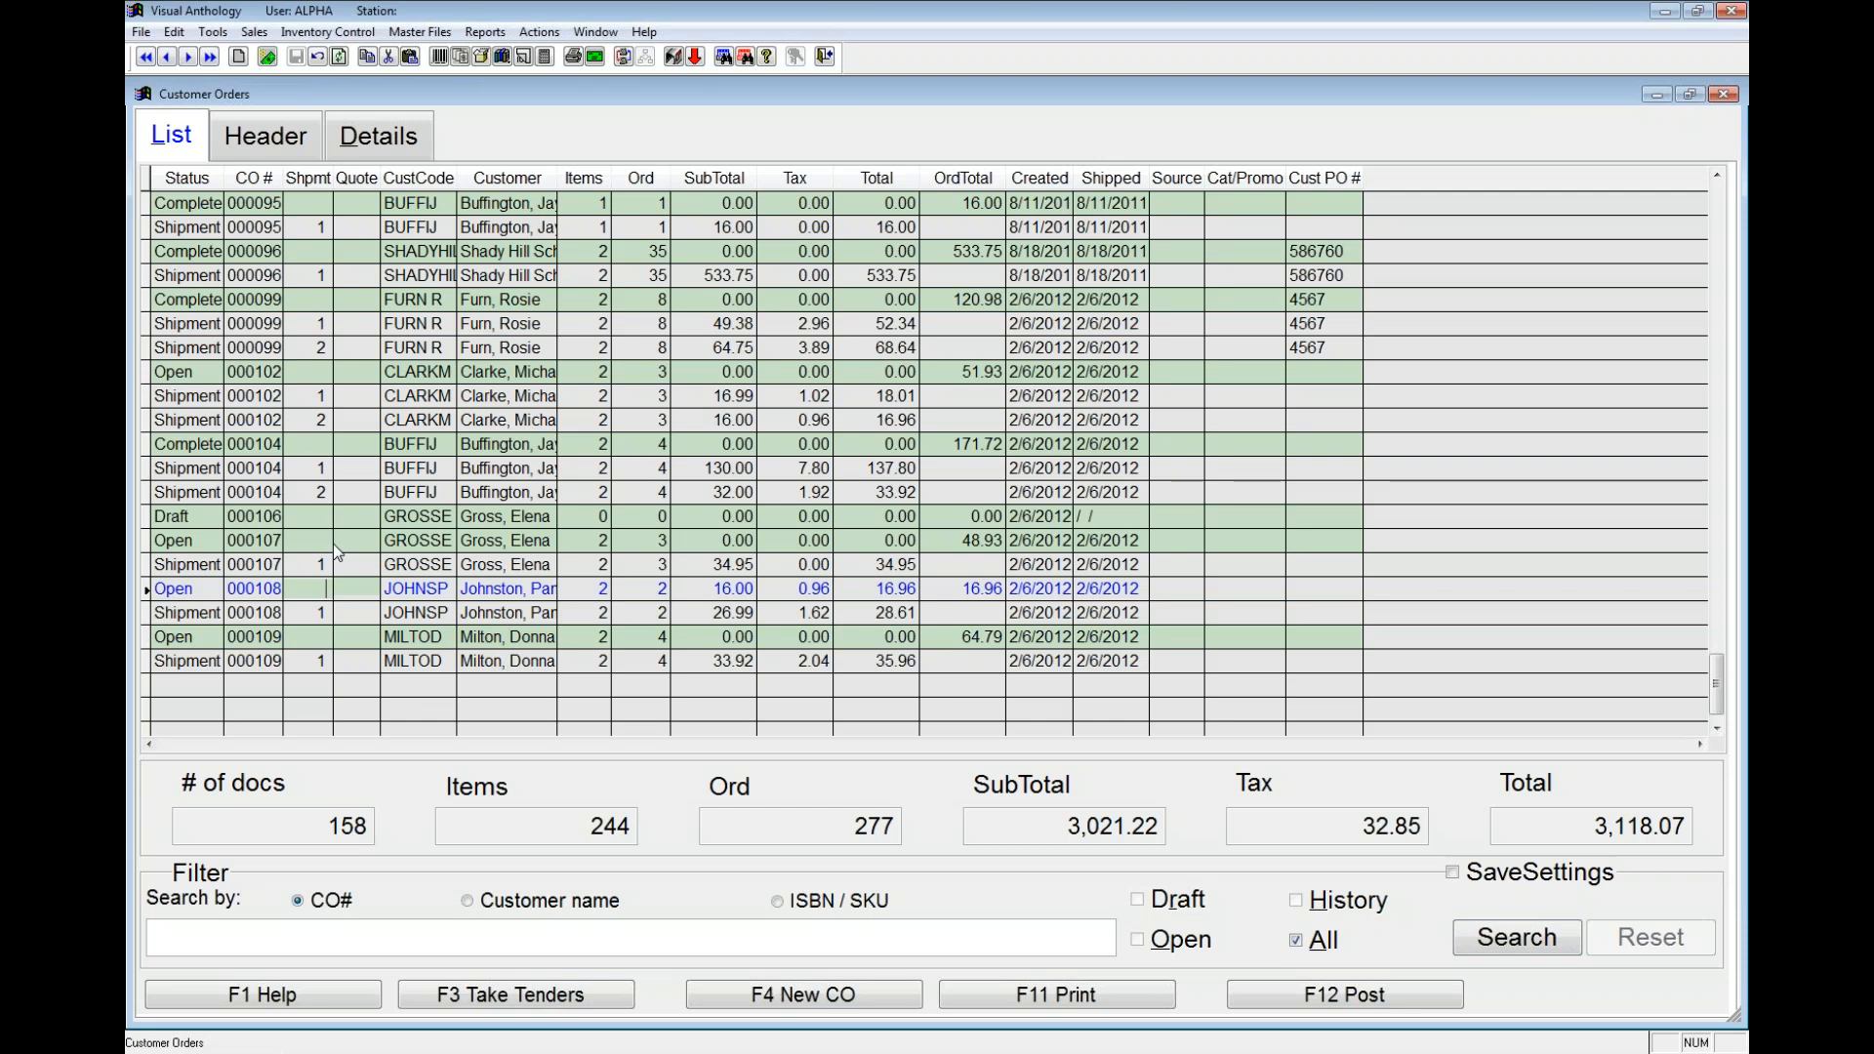
pyautogui.click(308, 639)
pyautogui.click(311, 662)
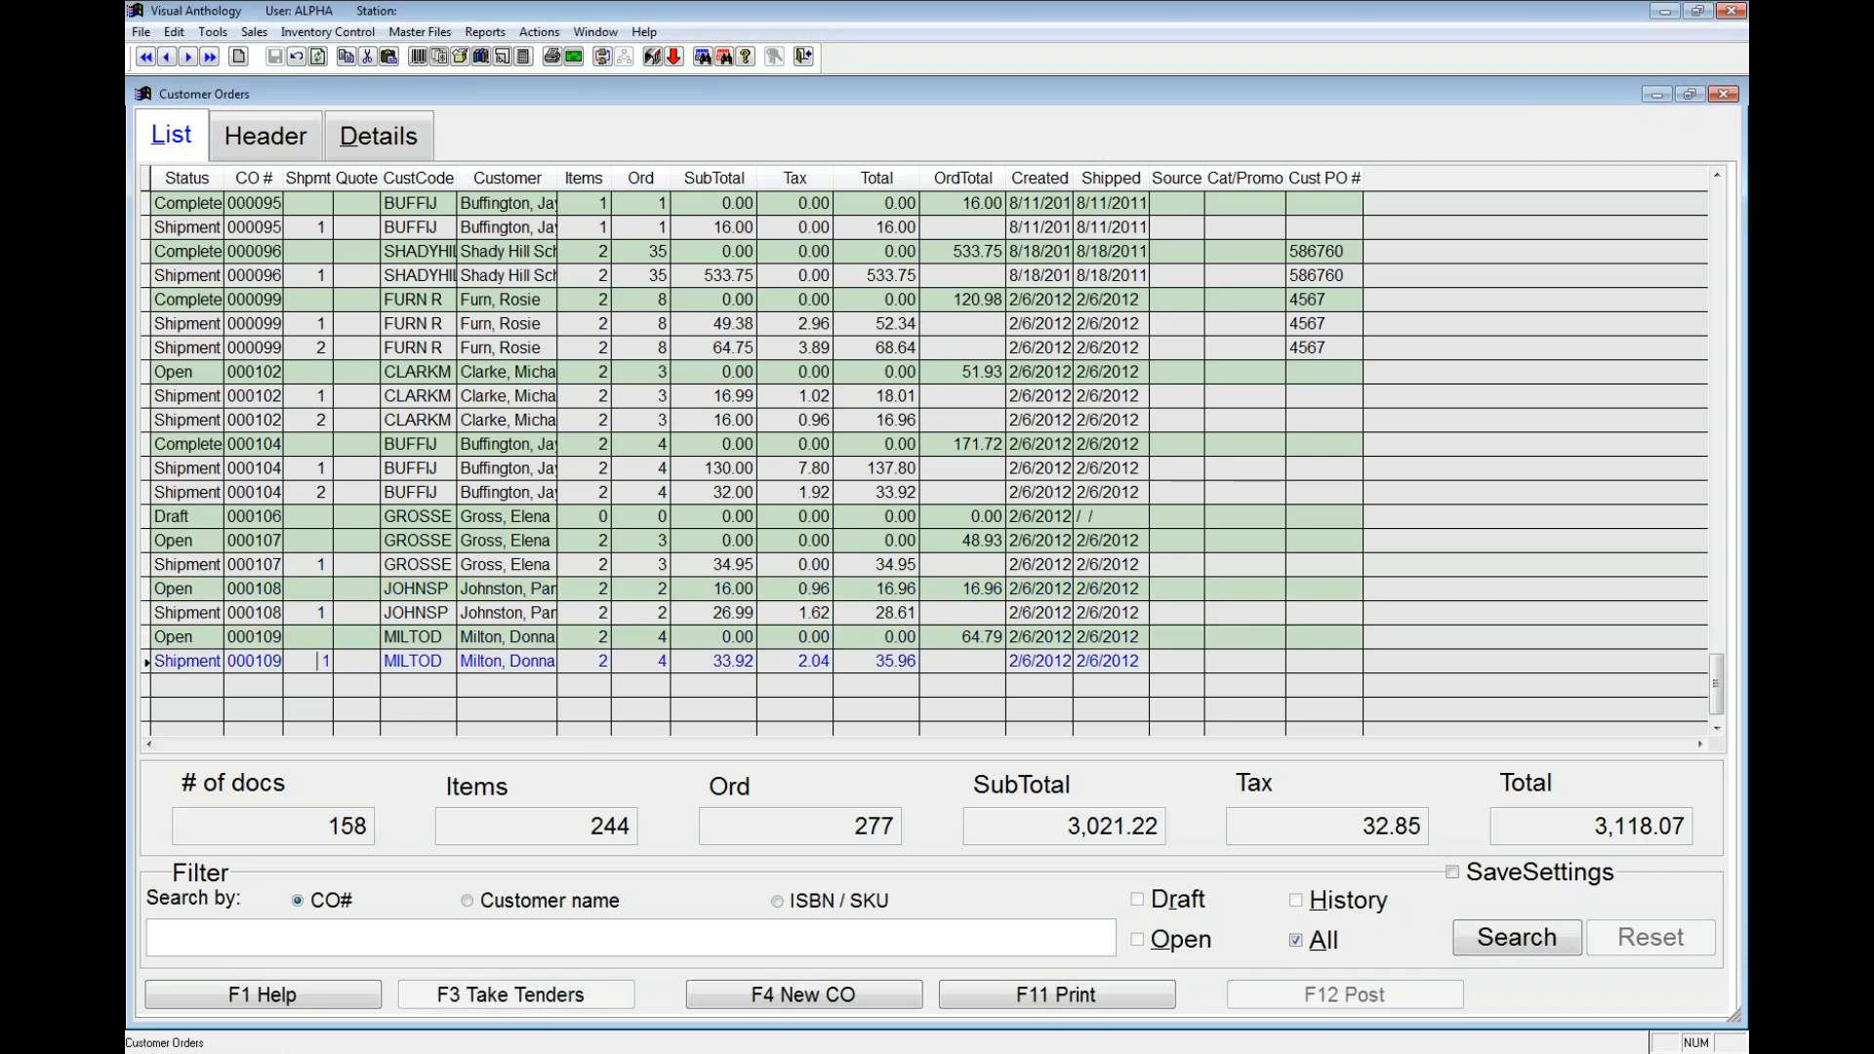
pyautogui.click(308, 640)
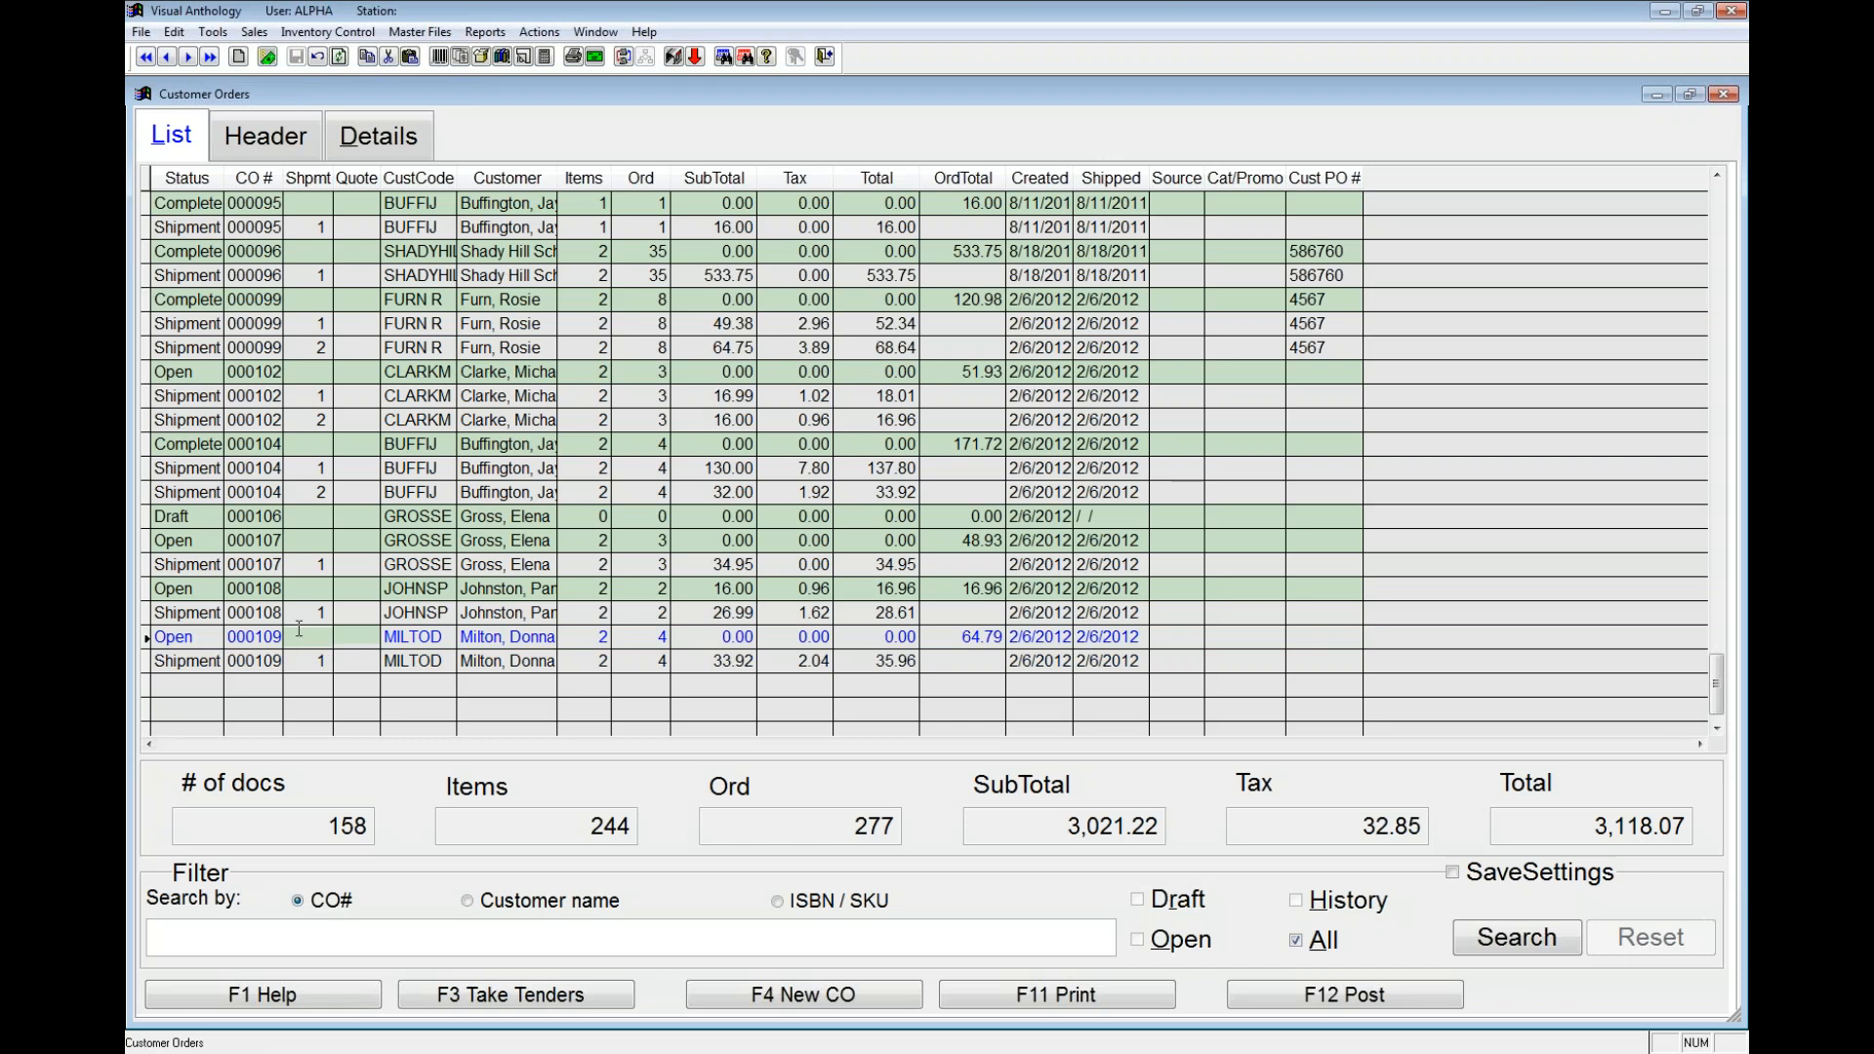
pyautogui.click(301, 662)
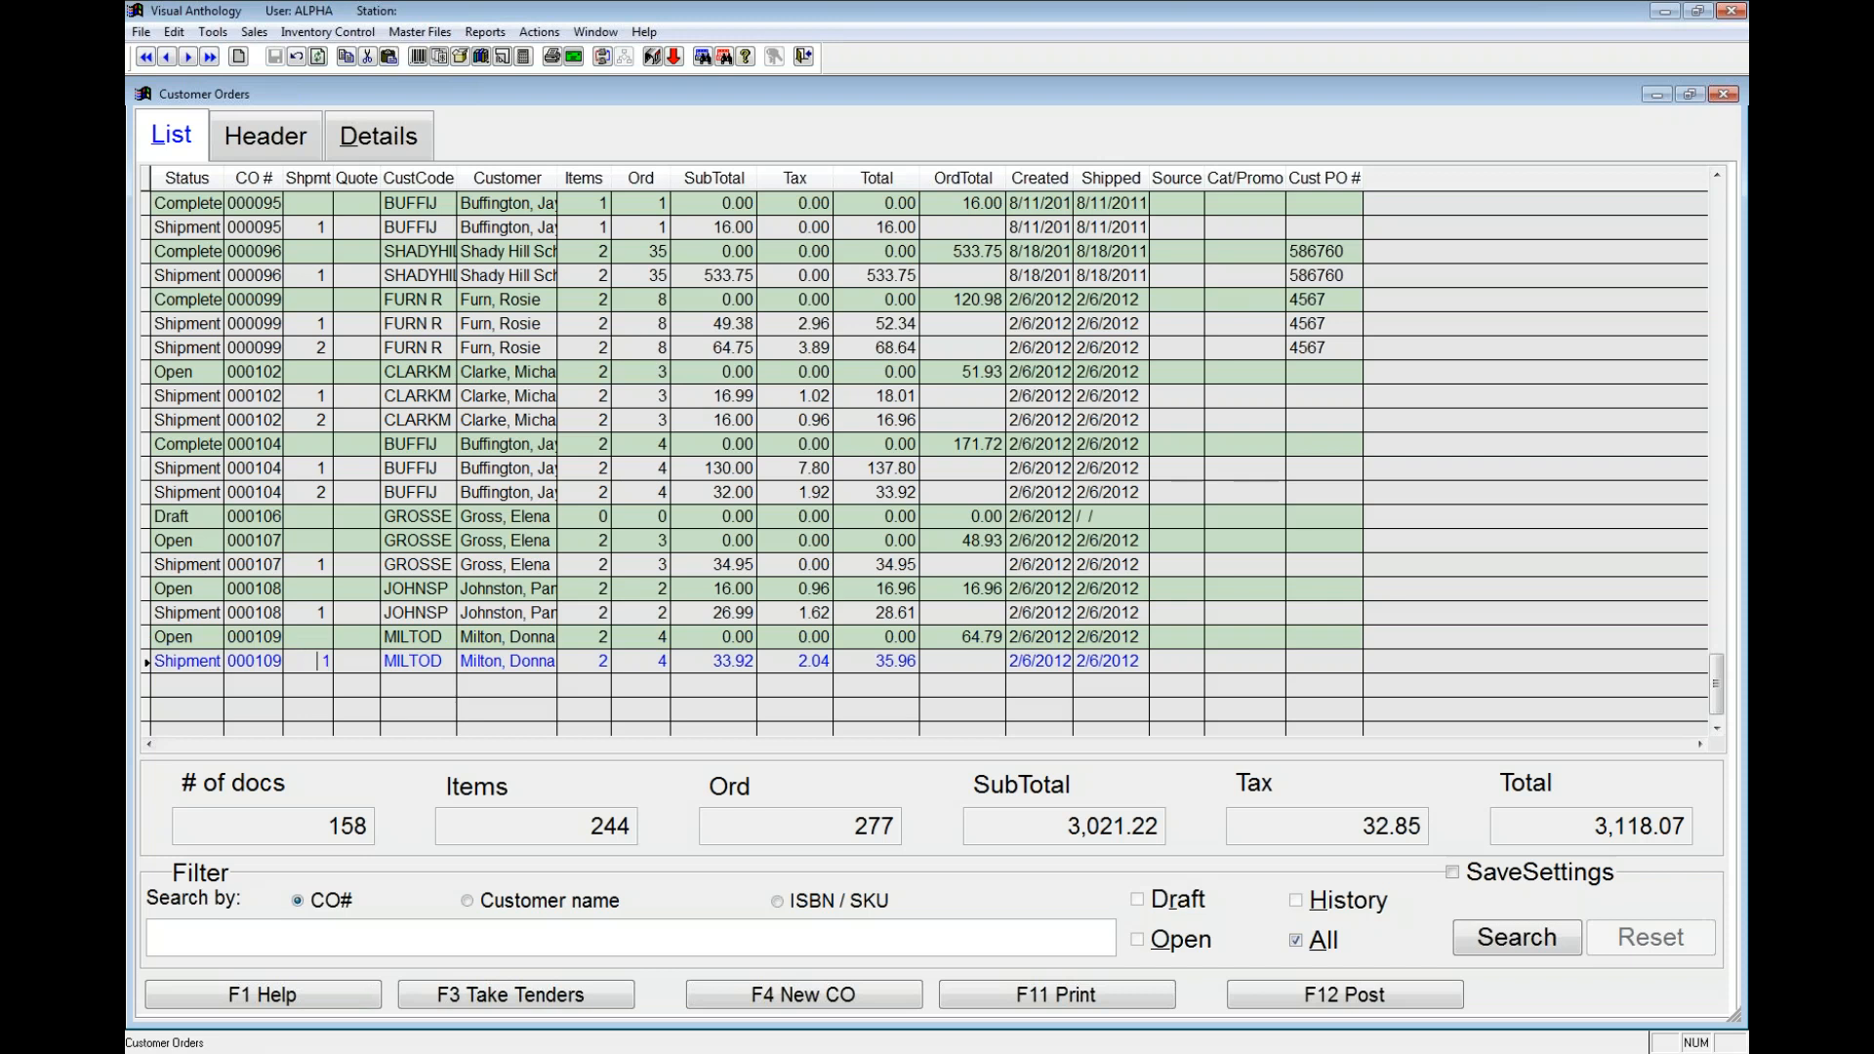
pyautogui.click(309, 663)
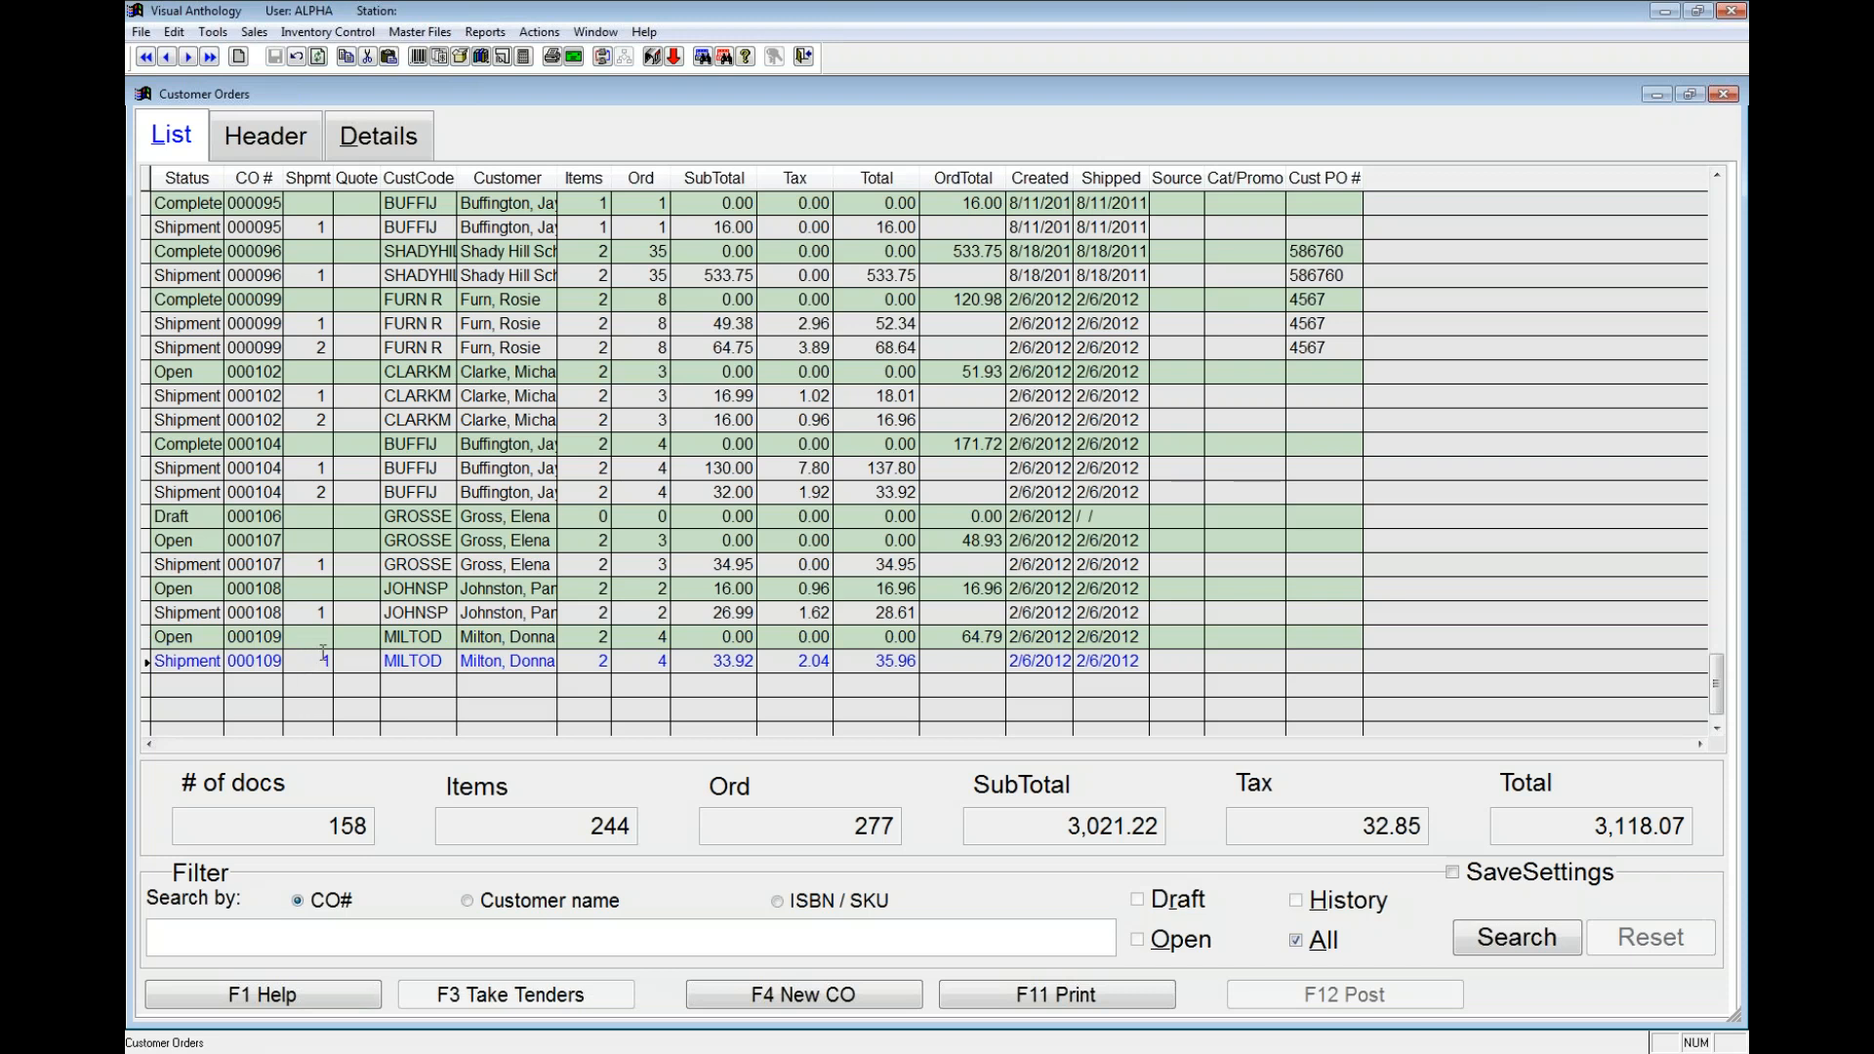
pyautogui.click(291, 413)
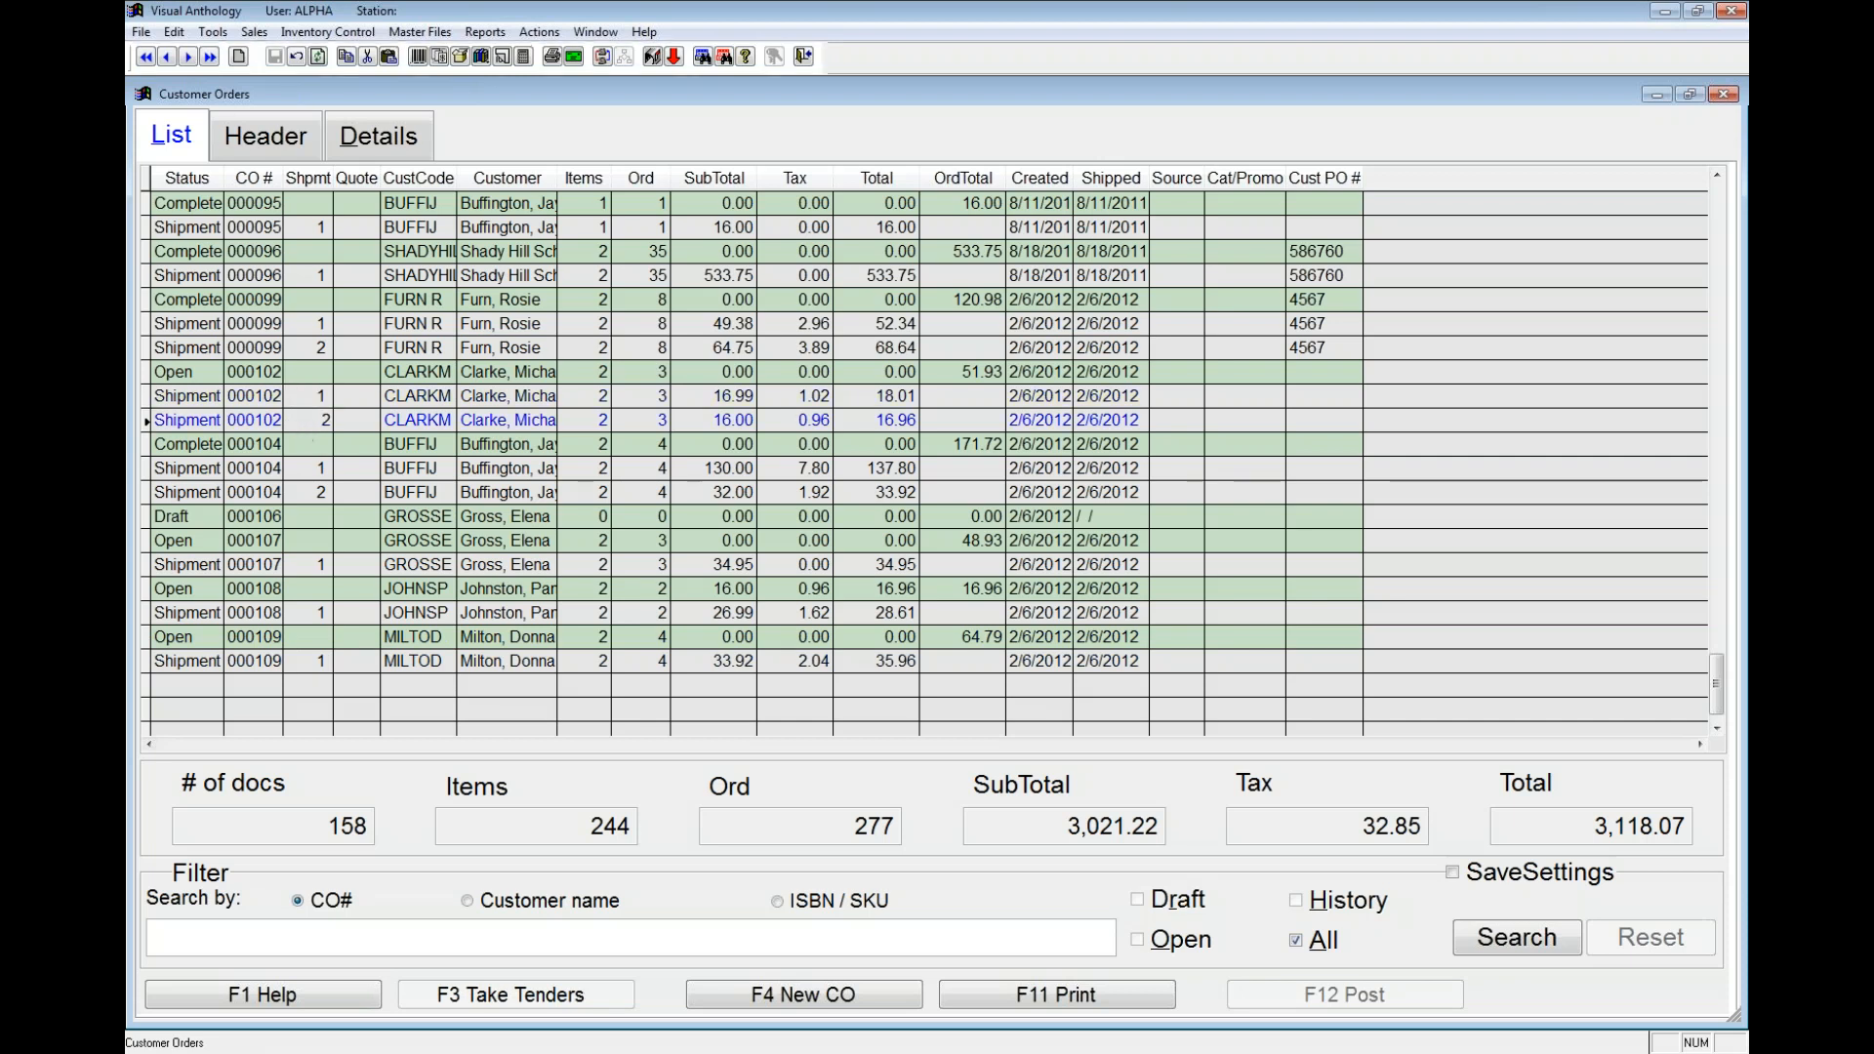
pyautogui.click(304, 643)
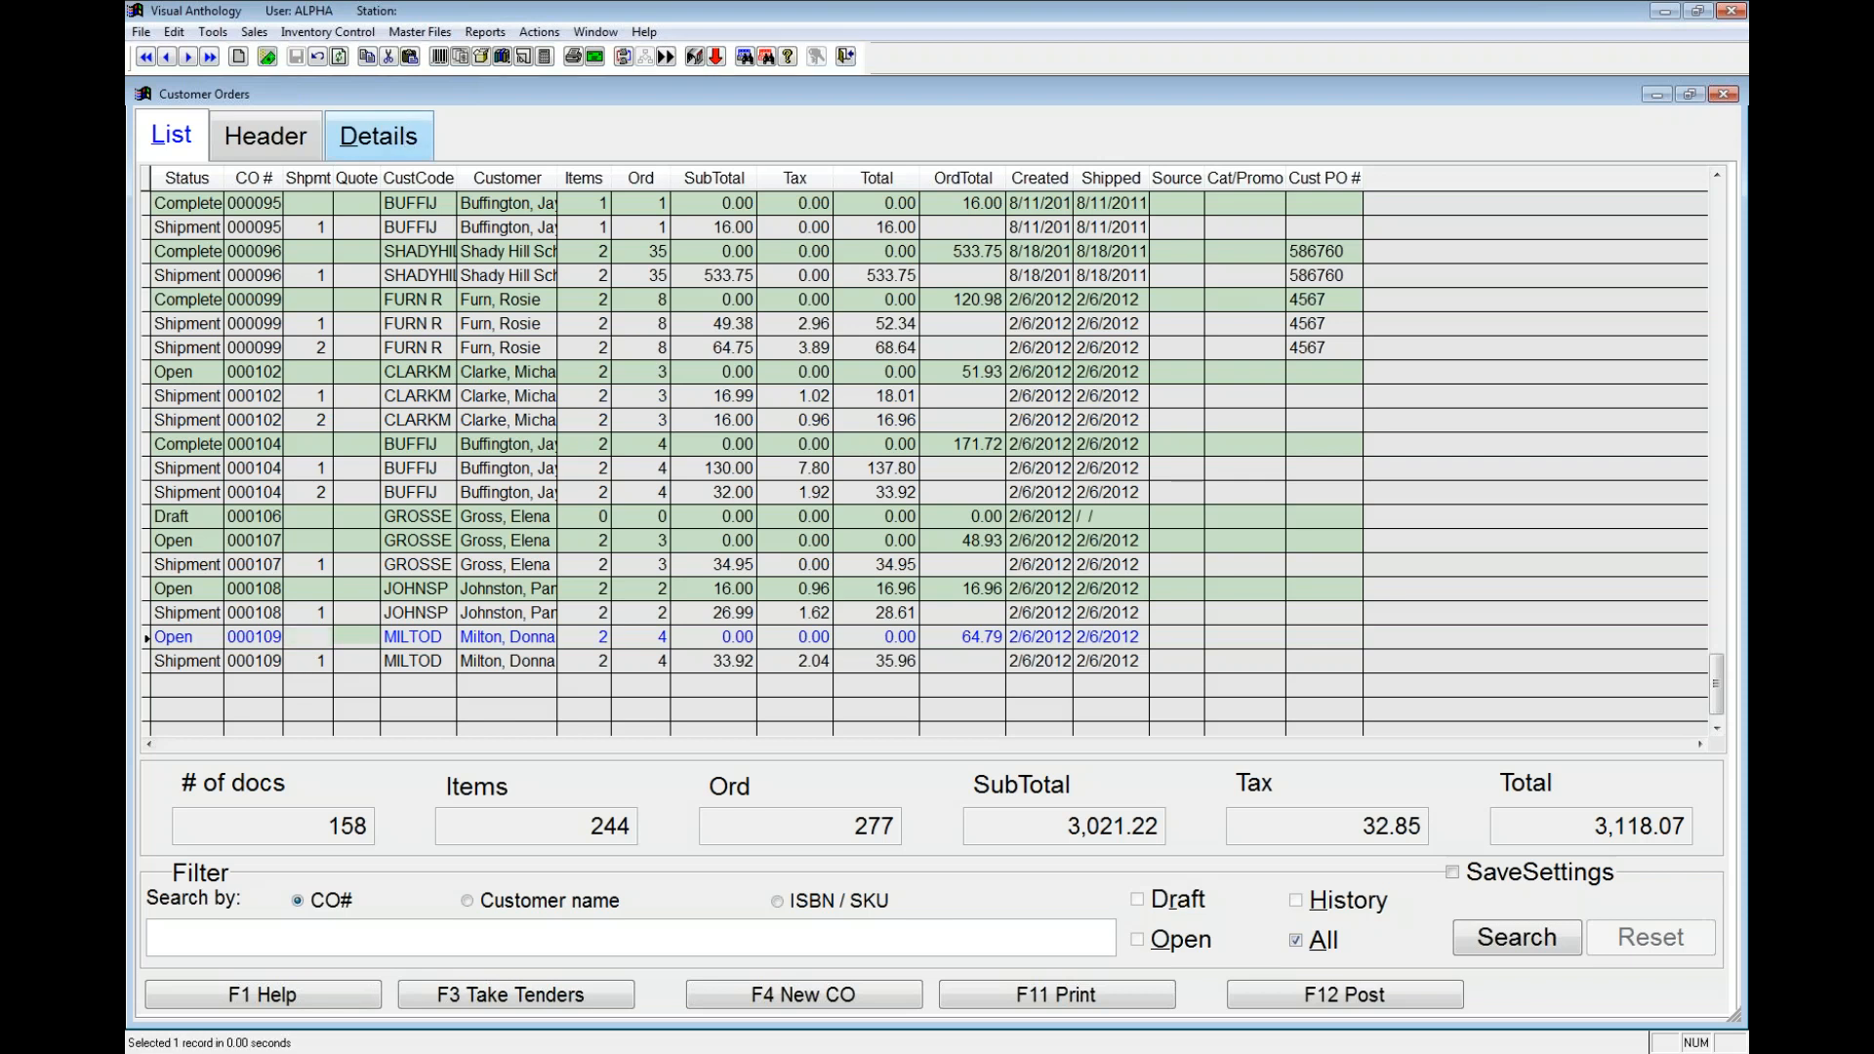
# Step: Inspect the open order's details, hide and show completed items again, and check The Honourable Schoolboy line's on-hand and backorder quantities
pyautogui.click(379, 136)
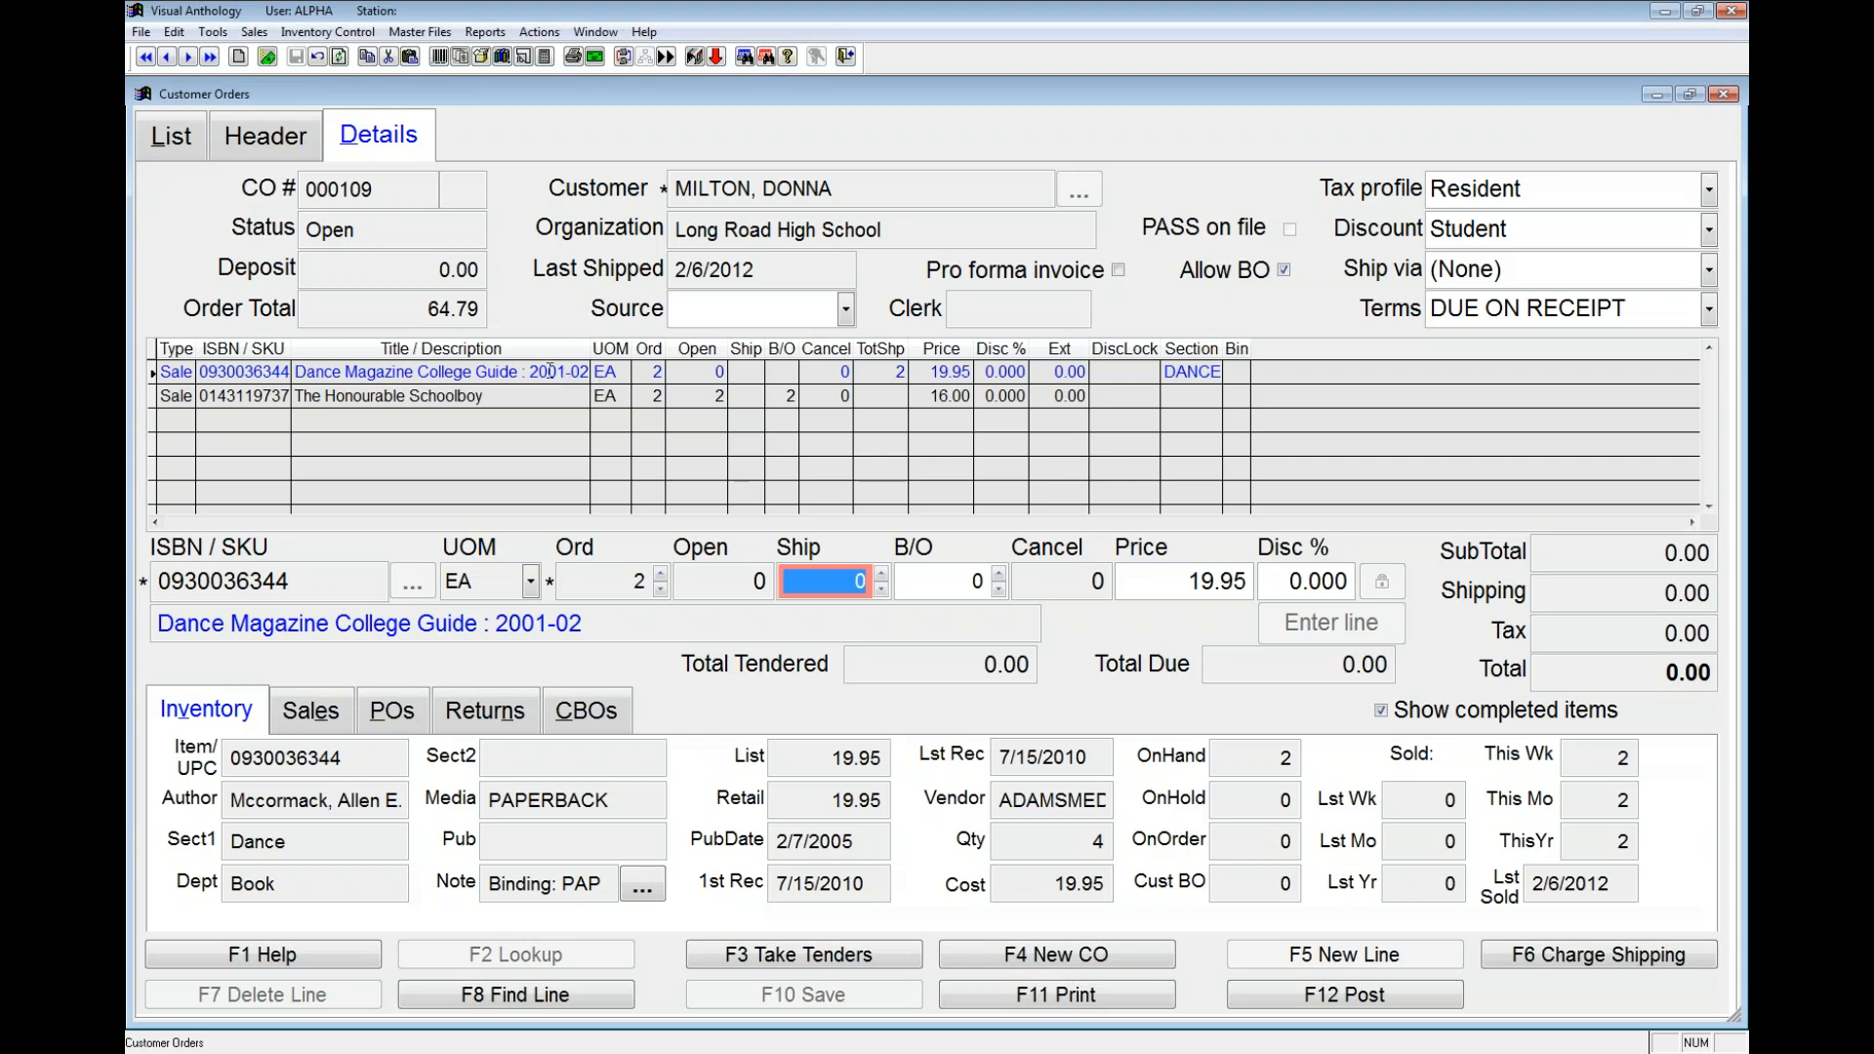
pyautogui.click(881, 371)
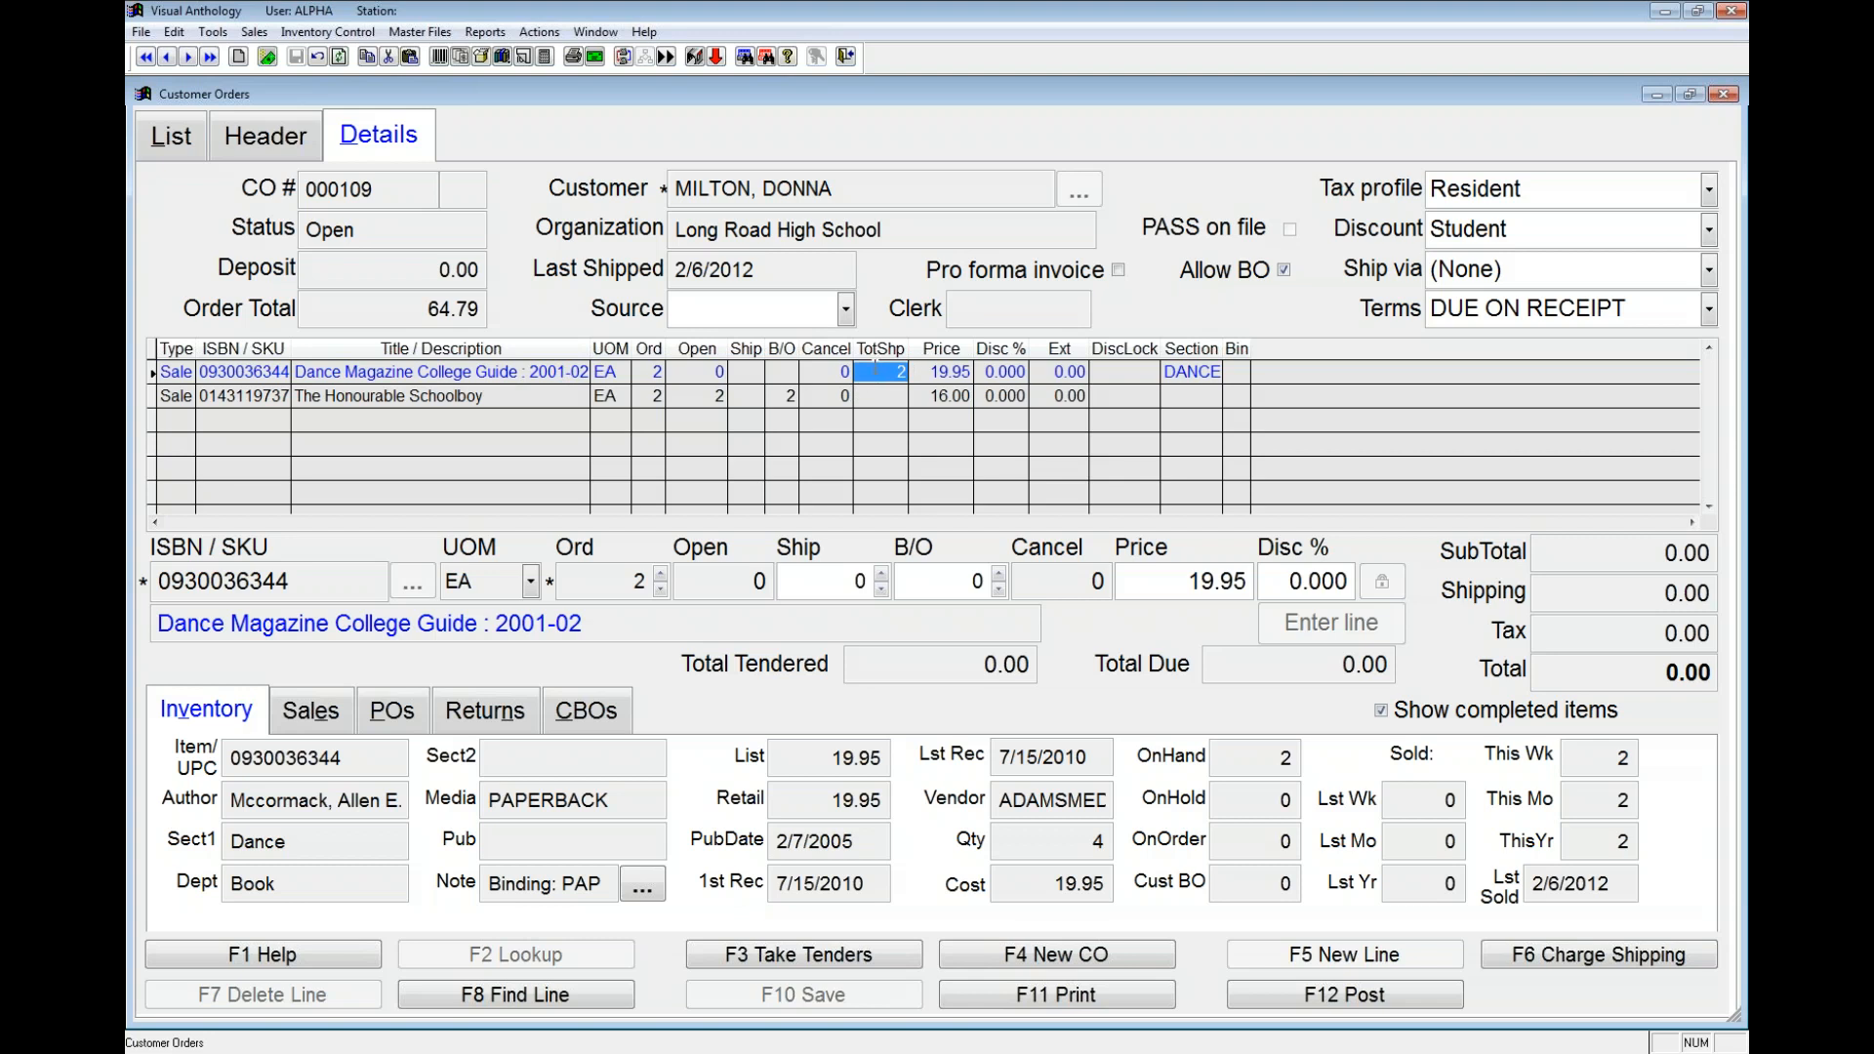
pyautogui.click(1452, 712)
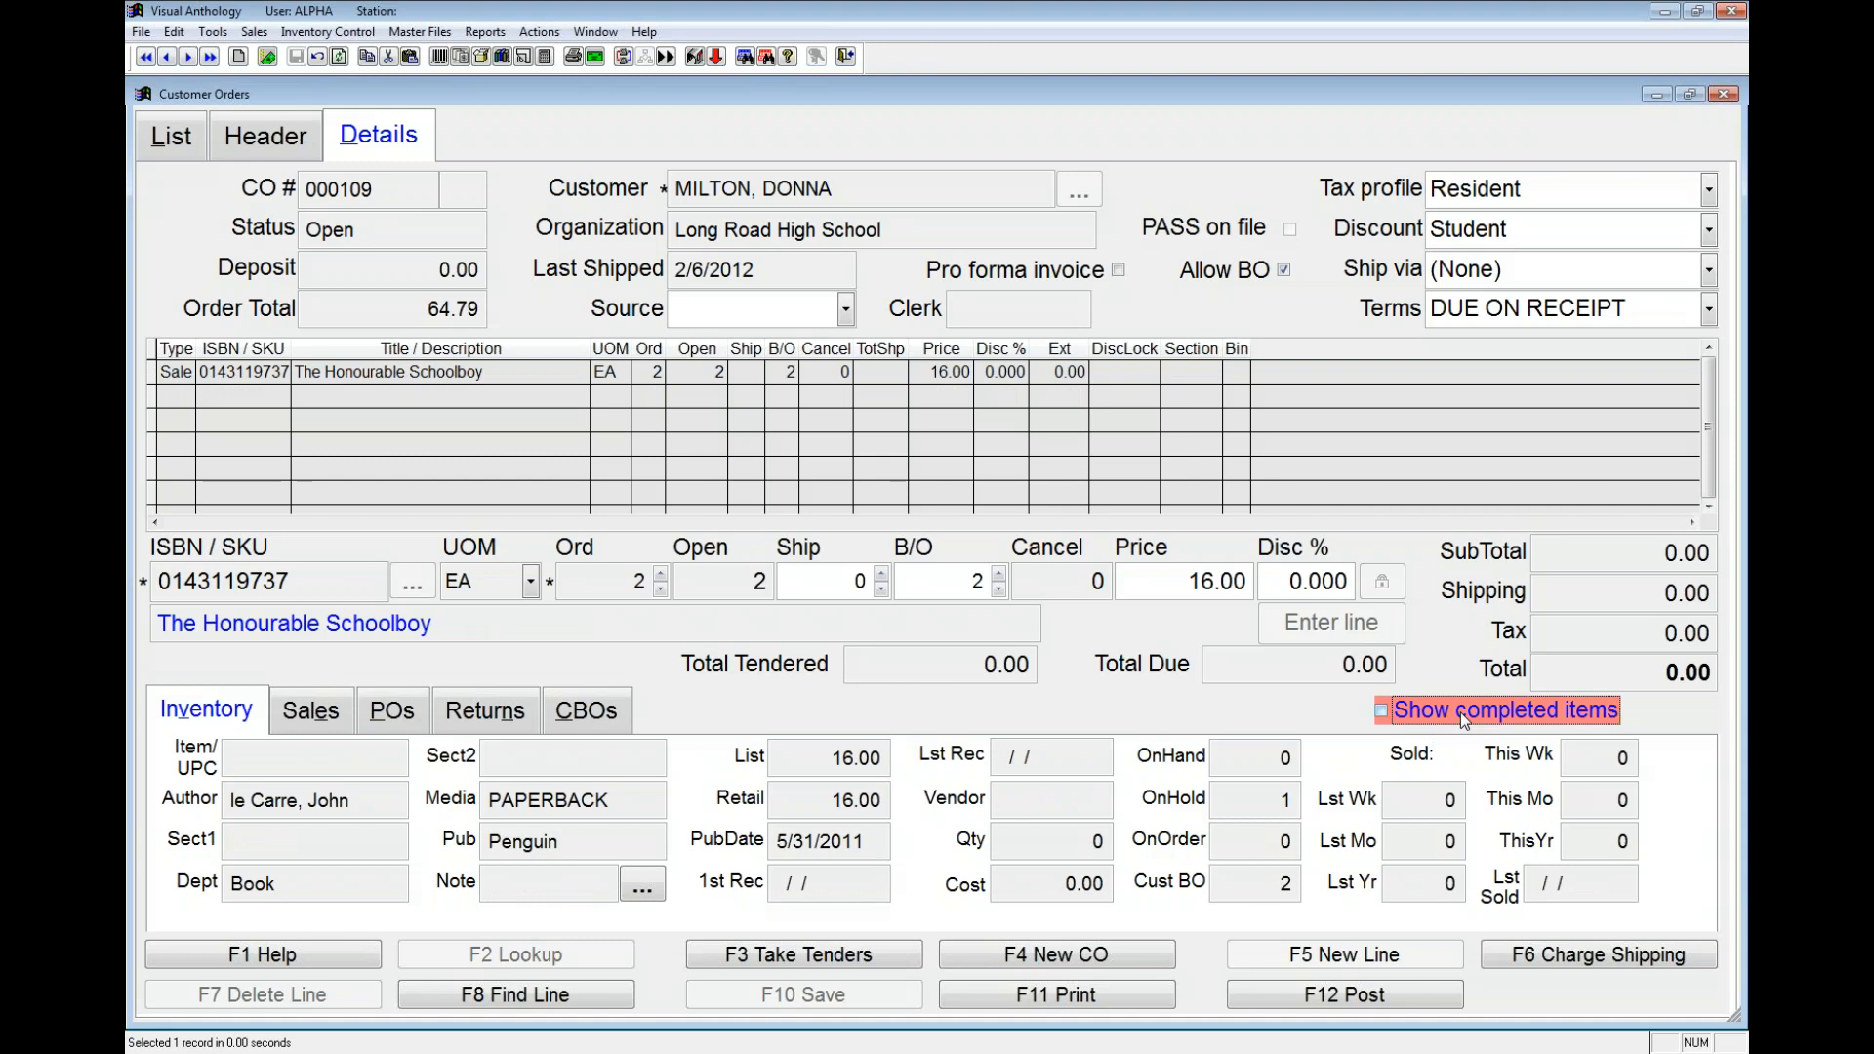
pyautogui.click(1458, 712)
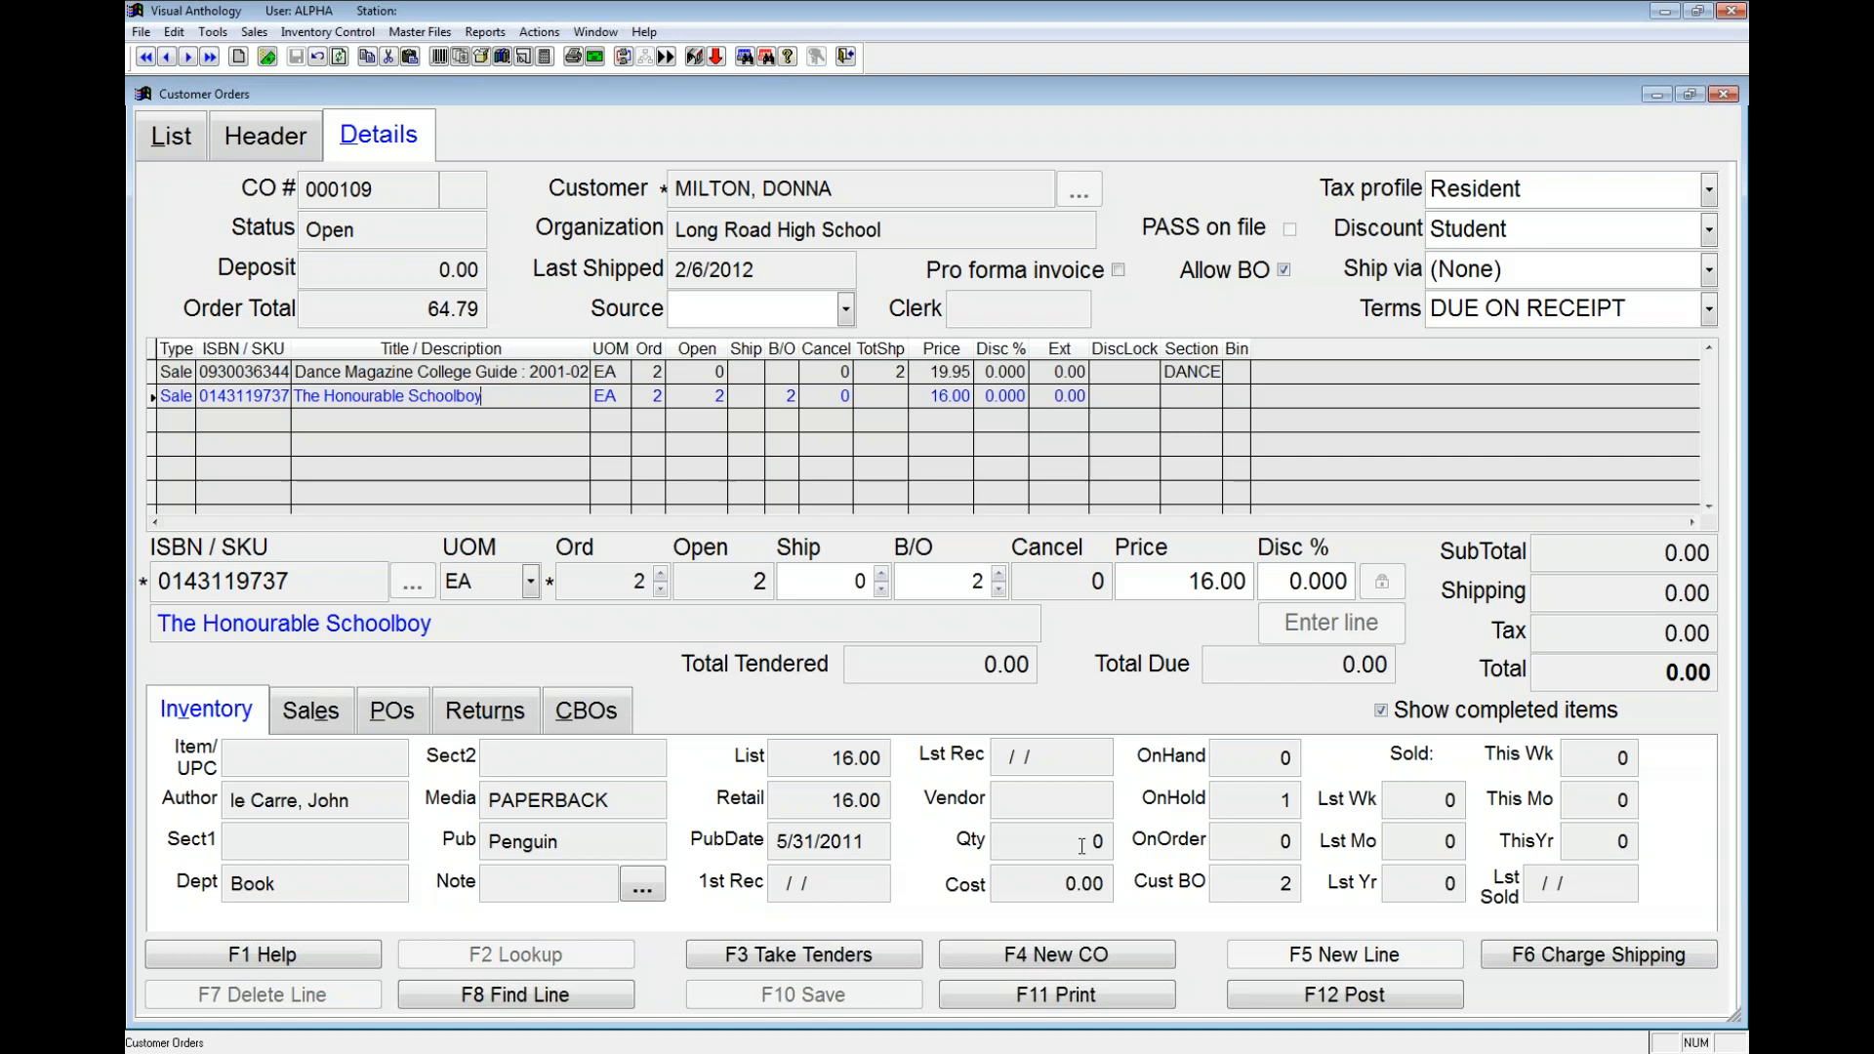
pyautogui.click(1246, 771)
pyautogui.click(563, 399)
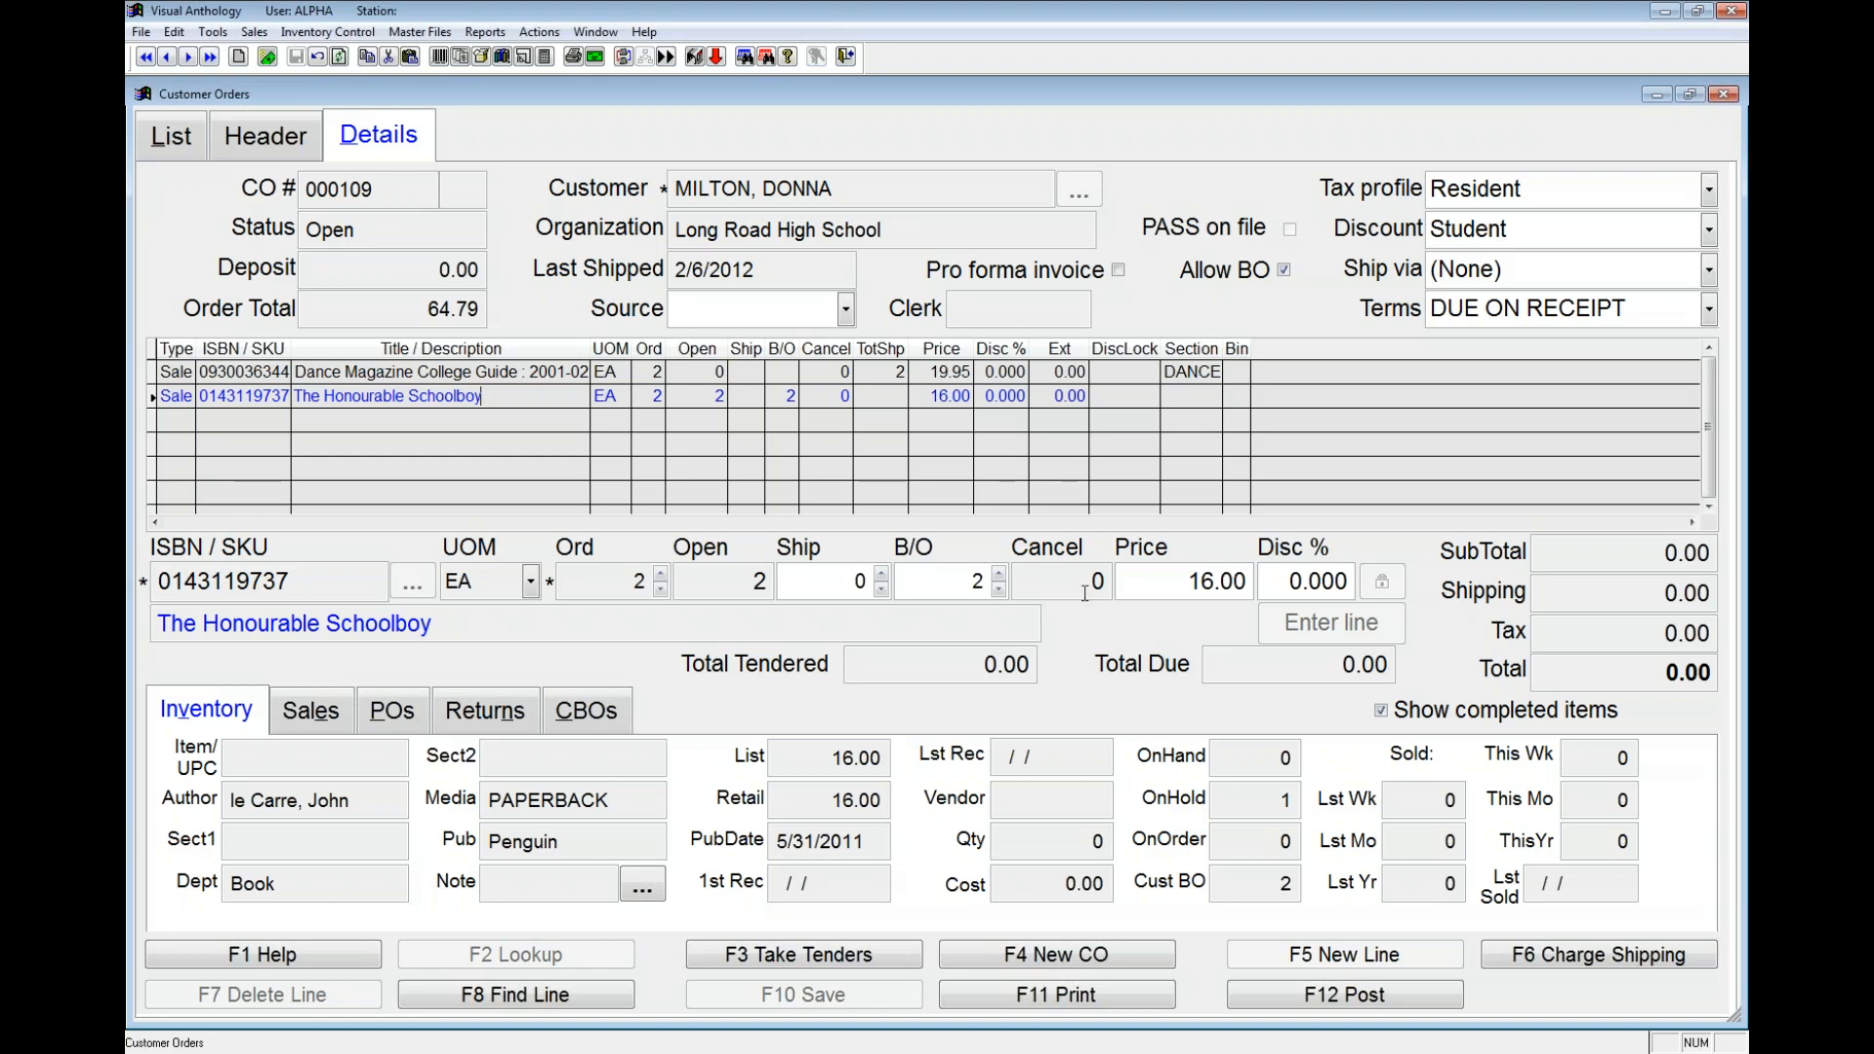
# Step: Set the Ship quantity of The Honourable Schoolboy line to 2, enter the line, and save the order
pyautogui.click(881, 578)
pyautogui.click(881, 578)
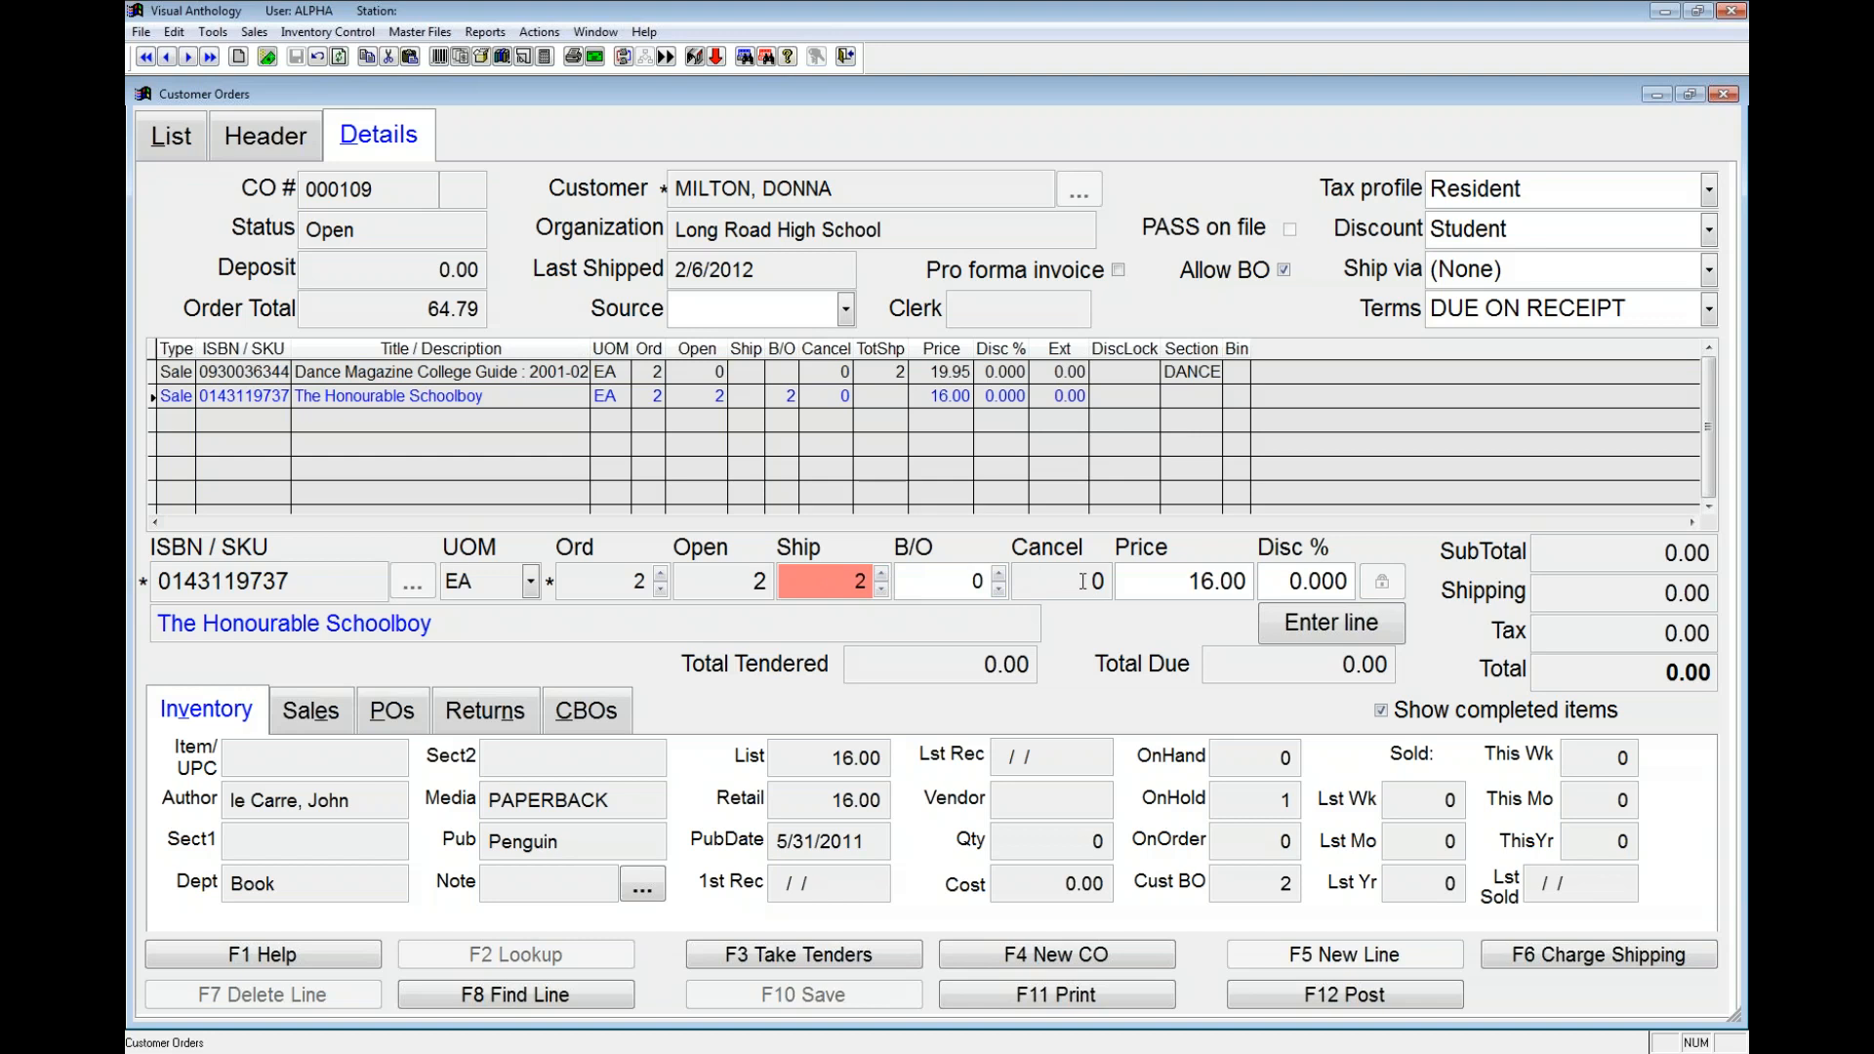
pyautogui.click(1325, 625)
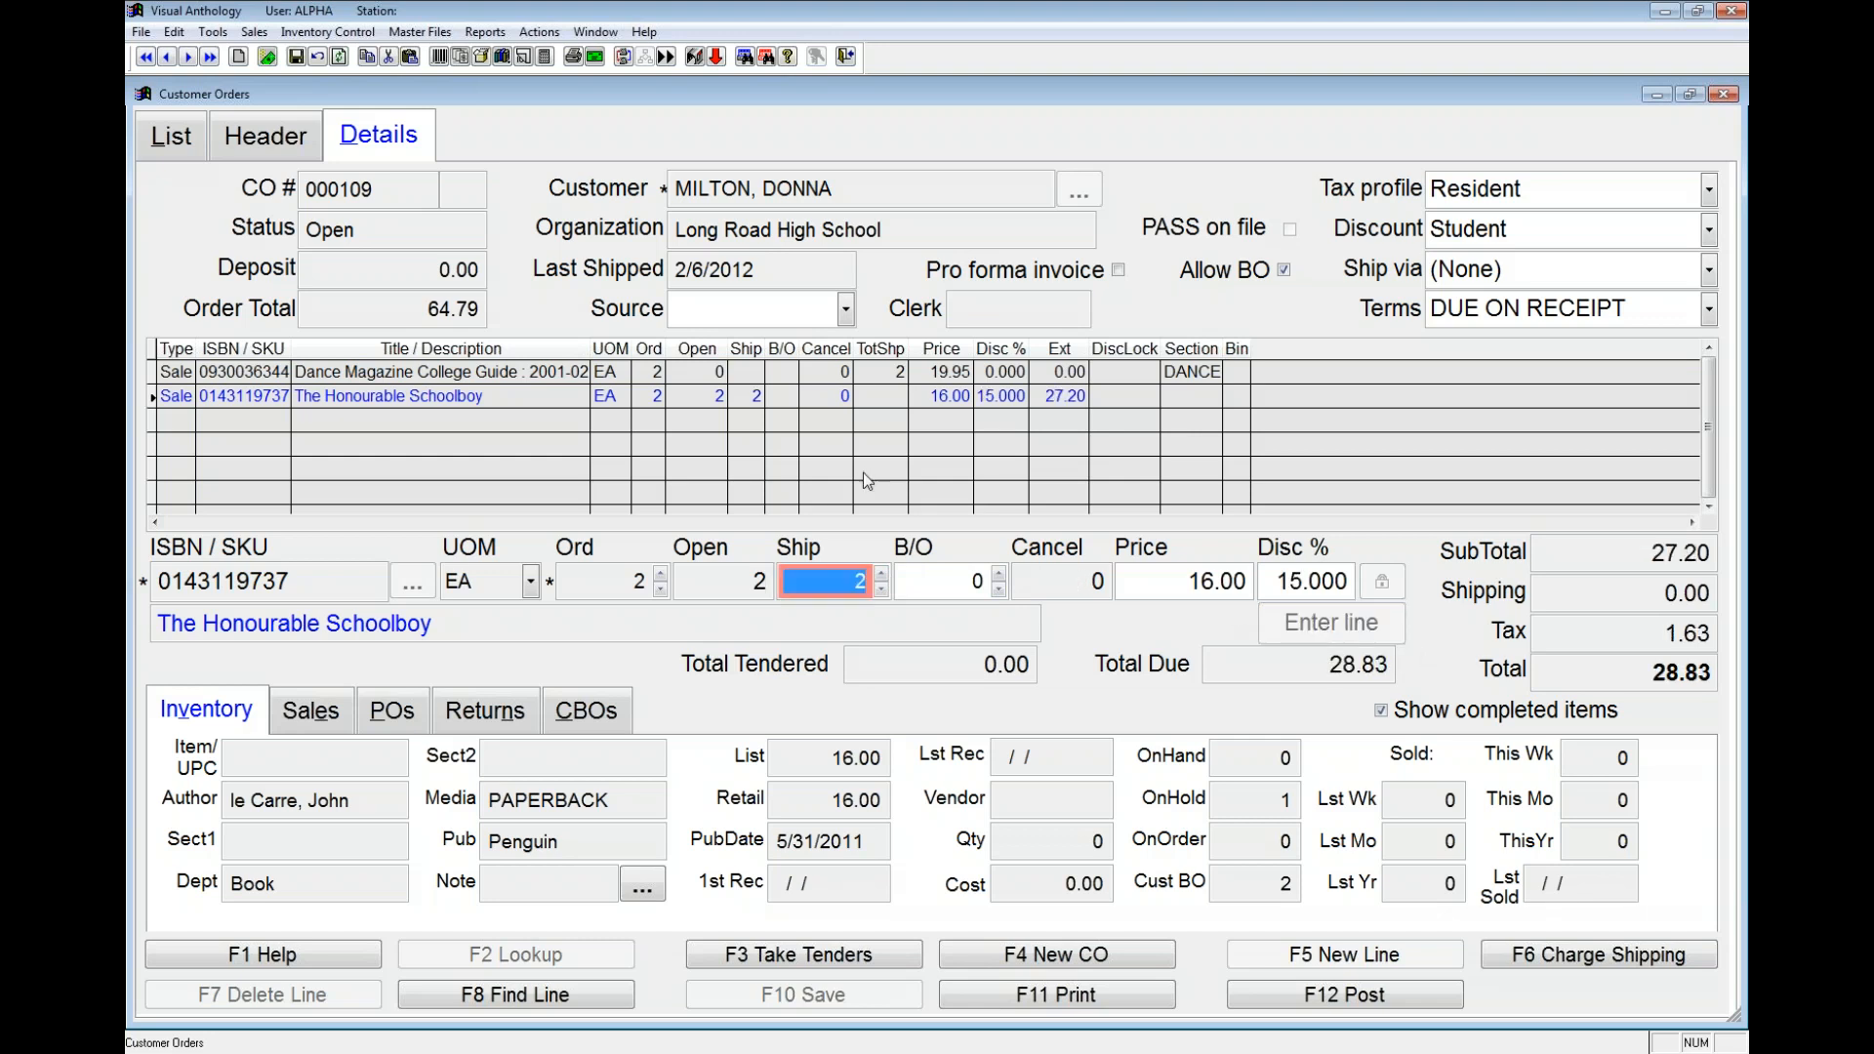
pyautogui.click(857, 993)
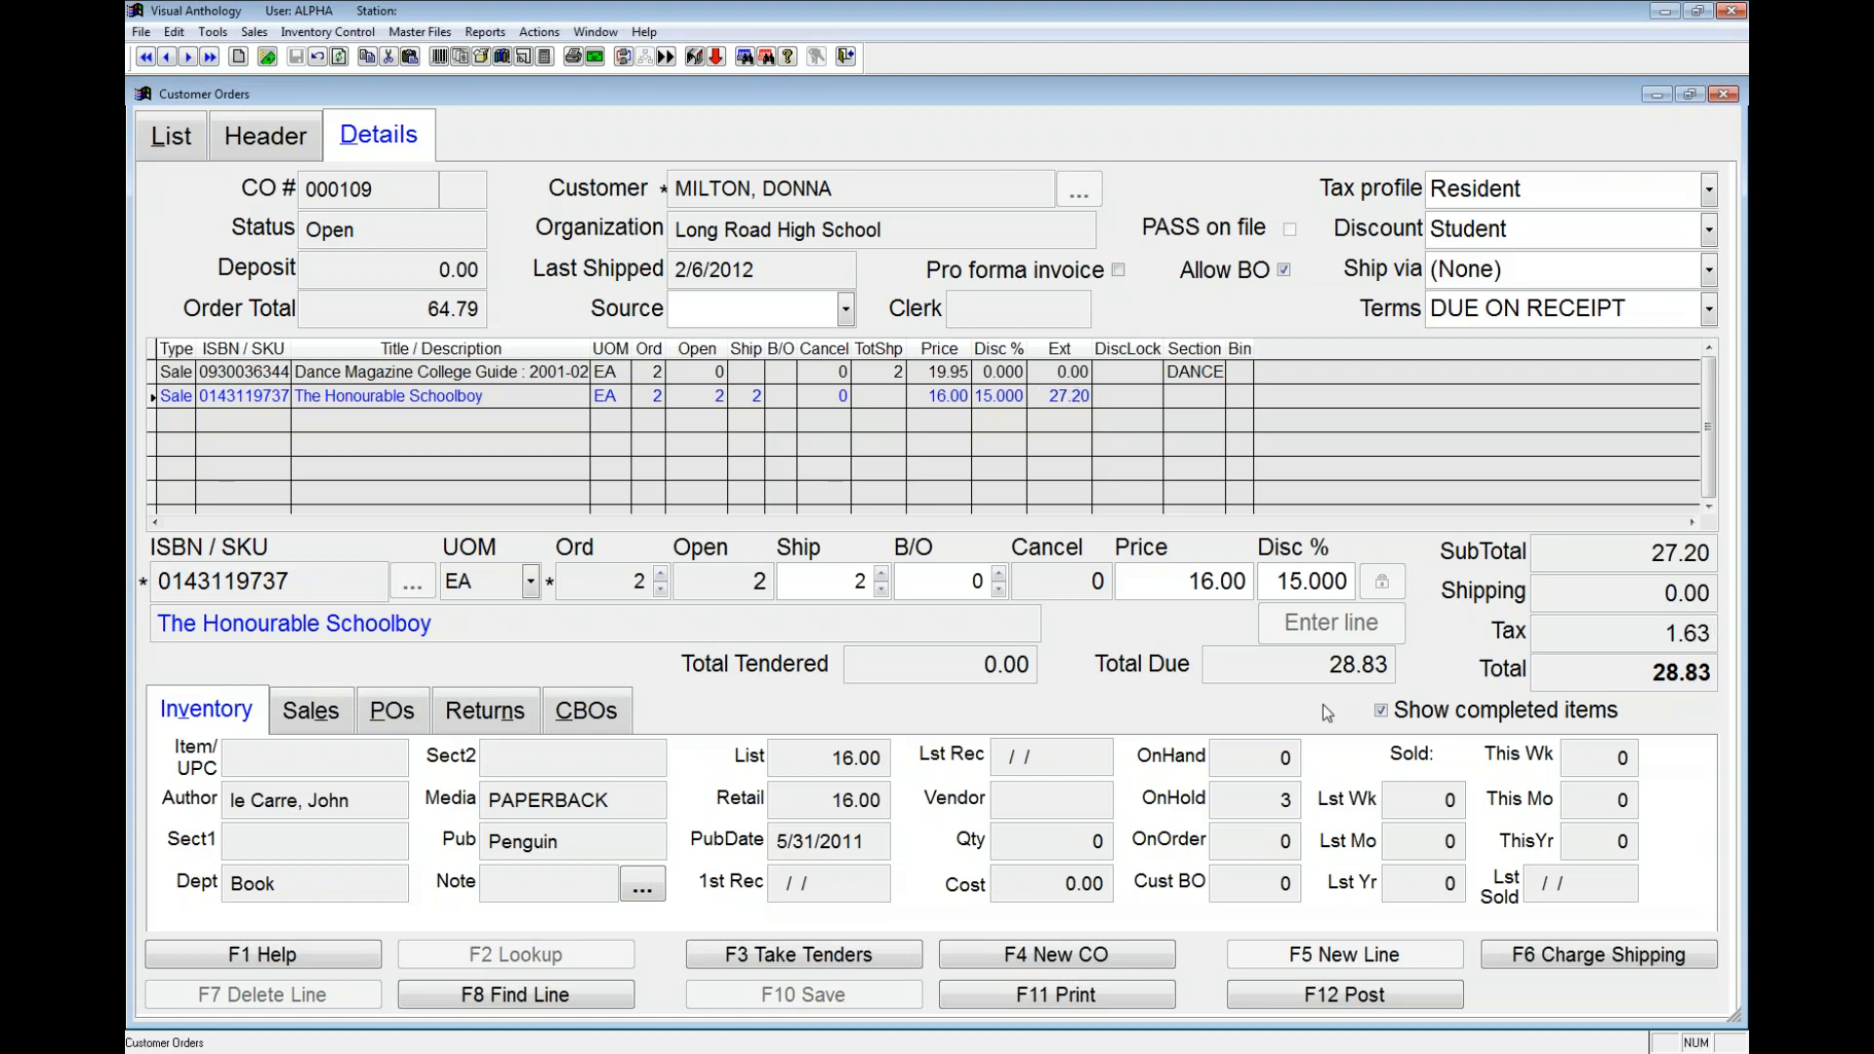
# Step: Take a check tender of 28.83 for the backordered books and proceed with shipping the order
pyautogui.click(798, 952)
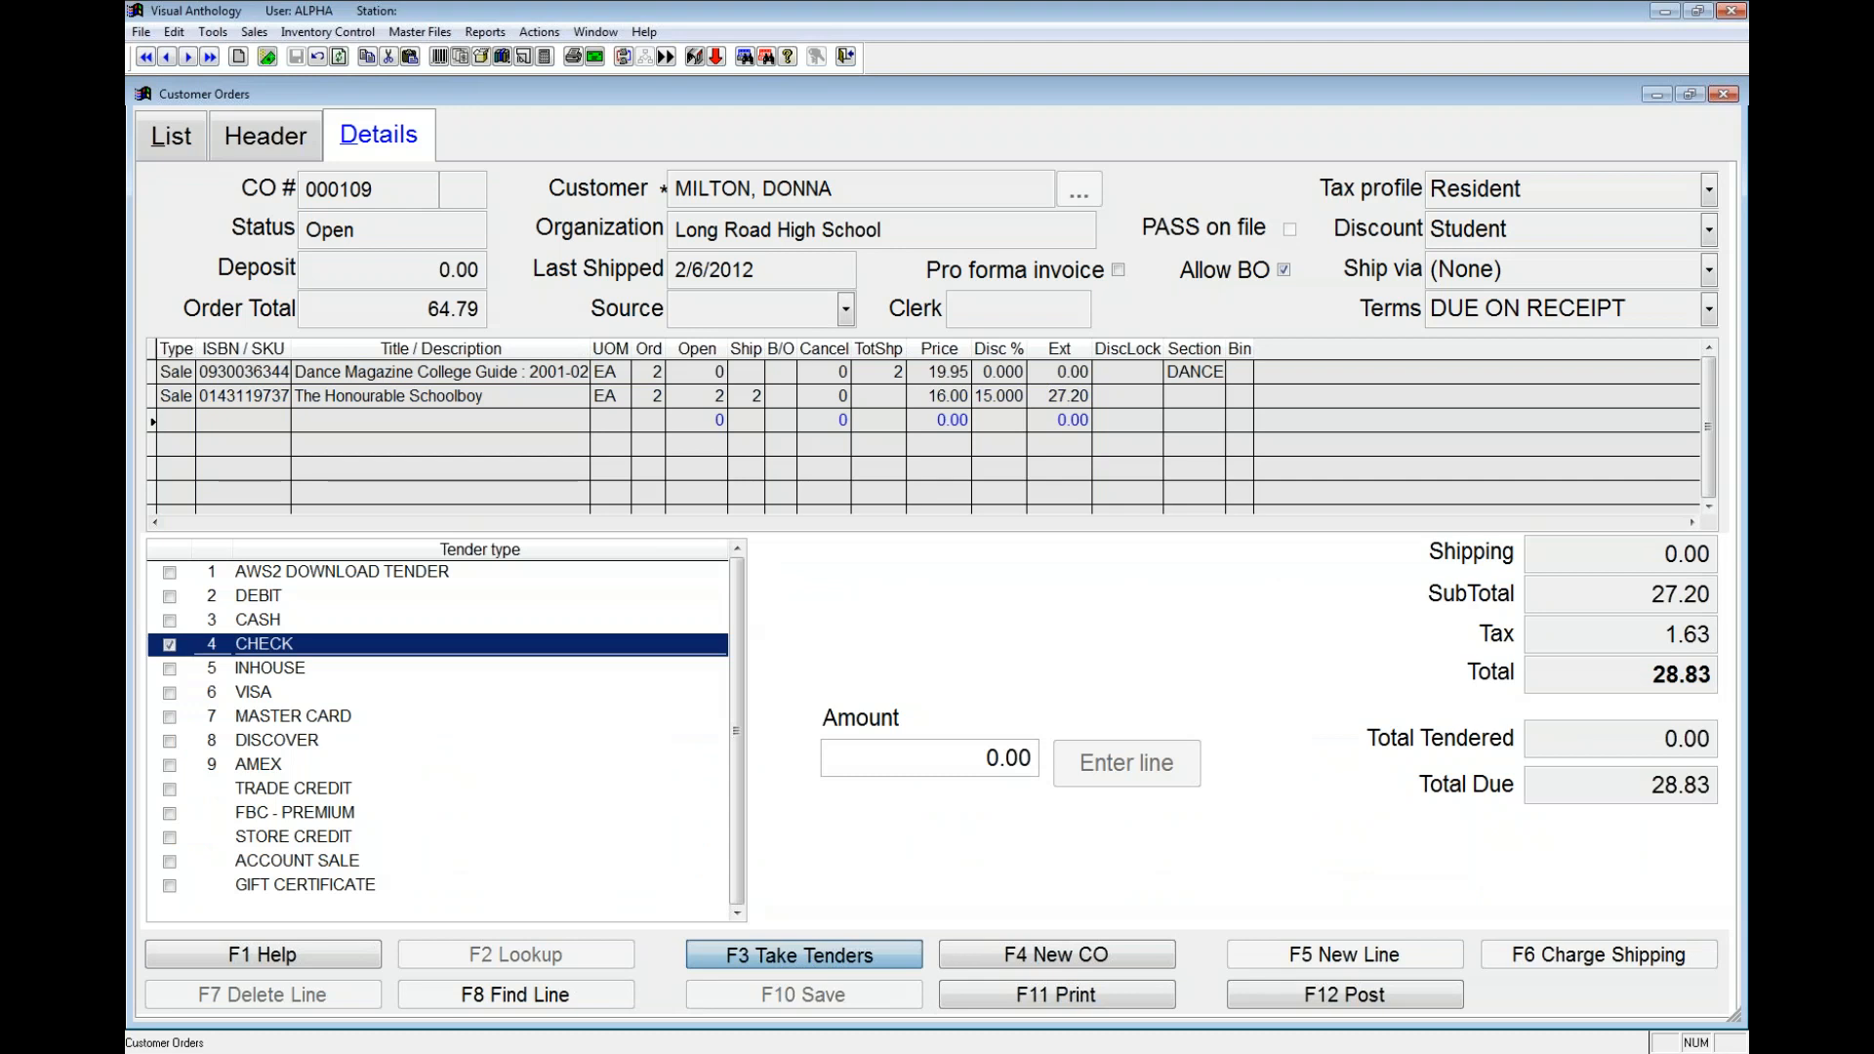
pyautogui.press('Return')
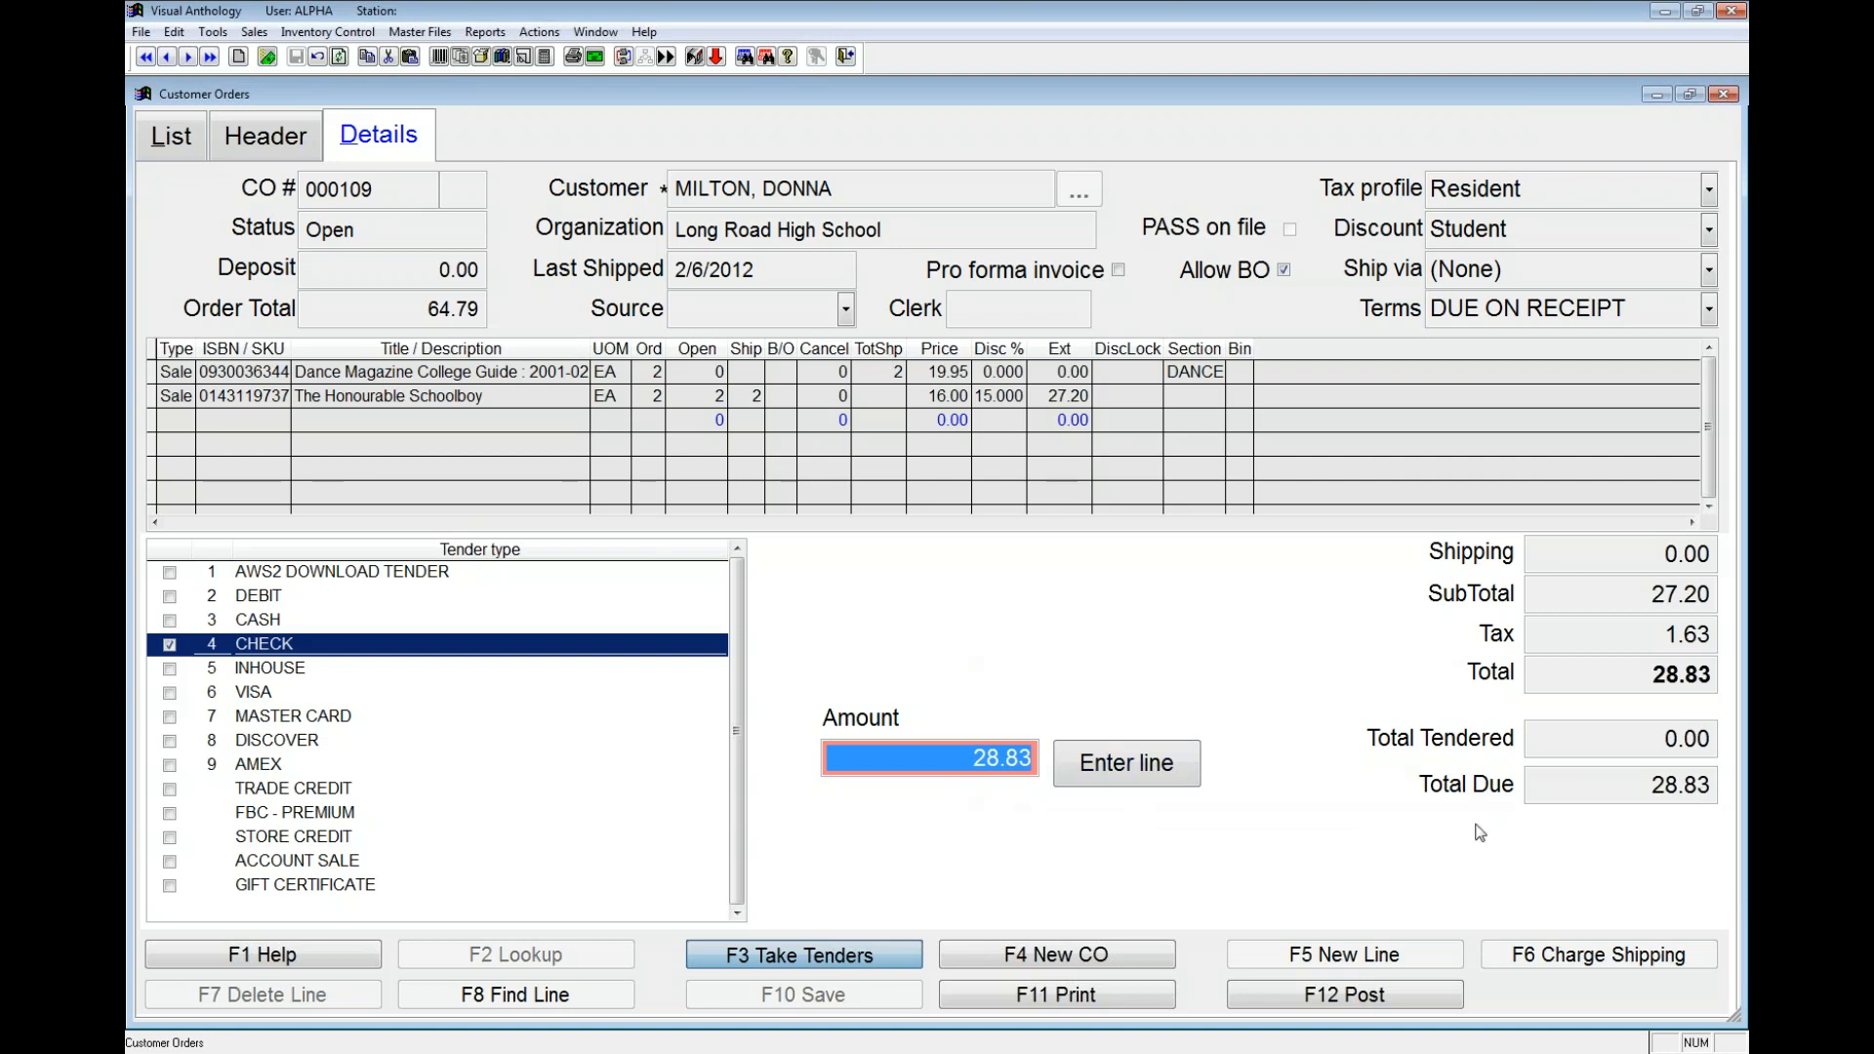
pyautogui.click(1128, 771)
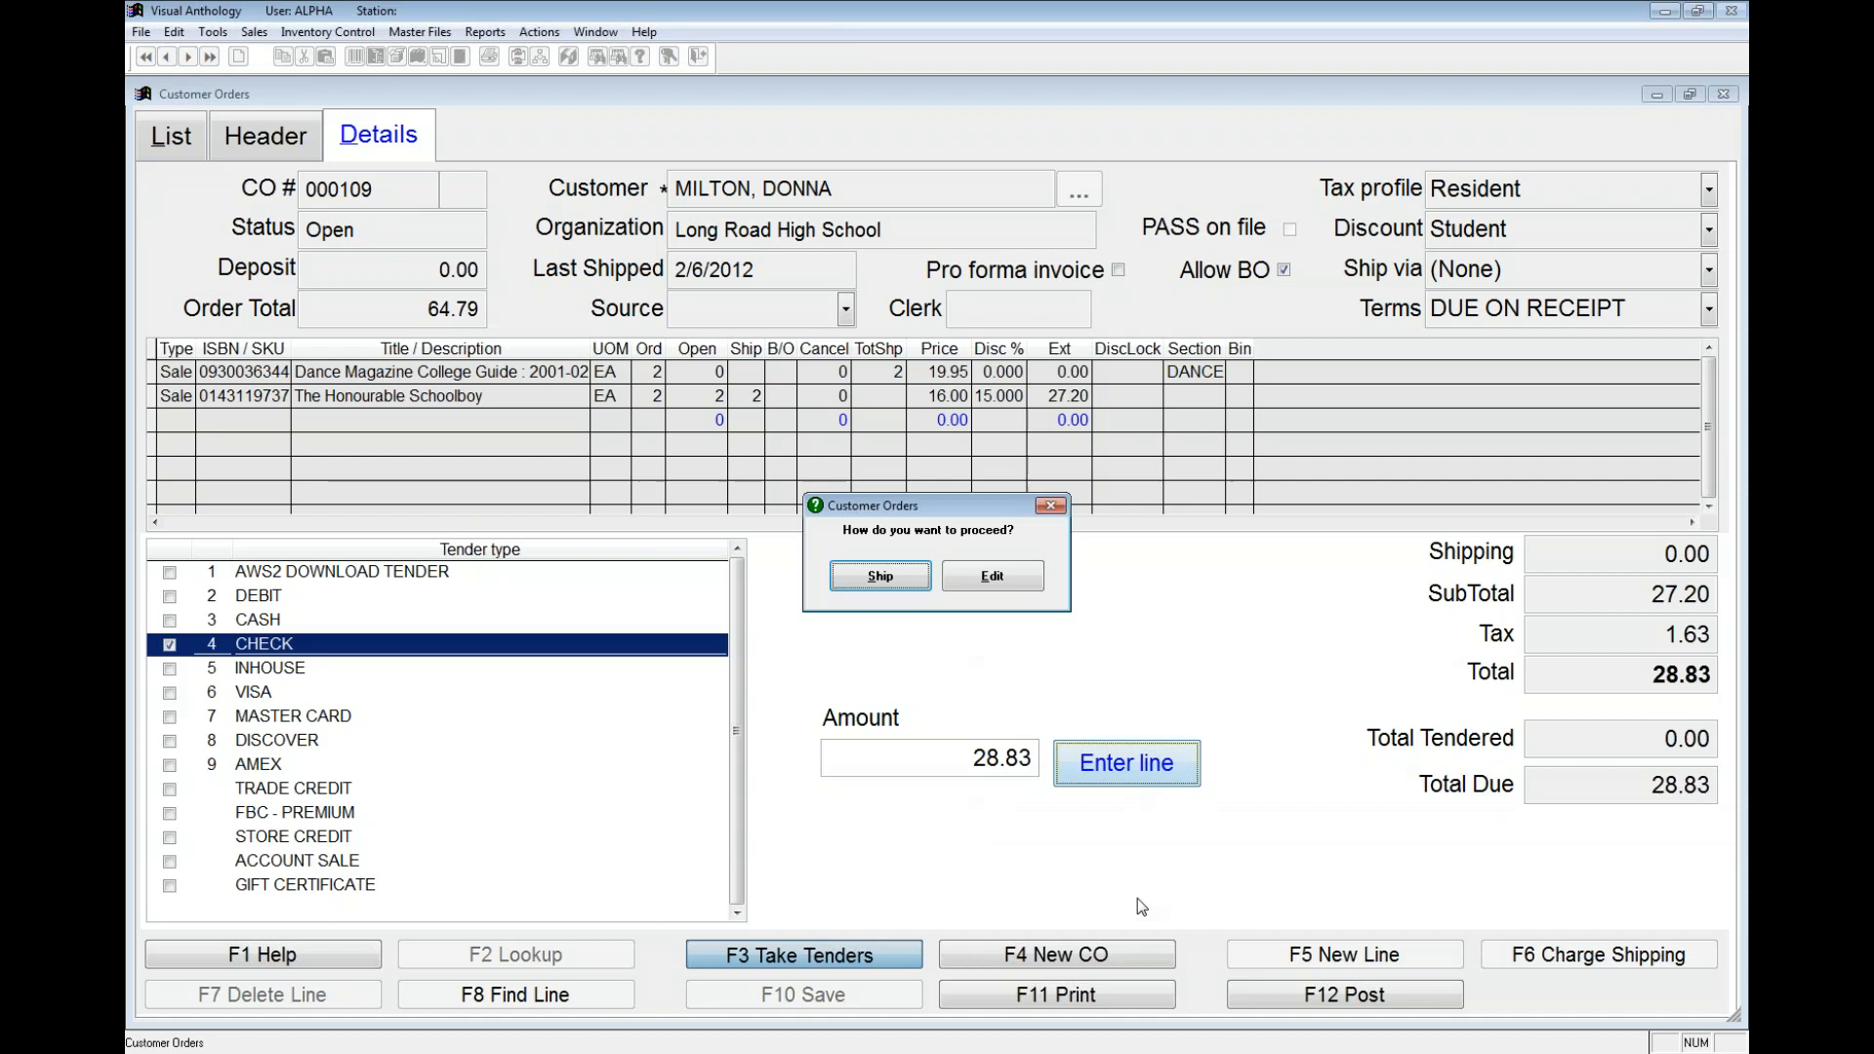
pyautogui.click(898, 577)
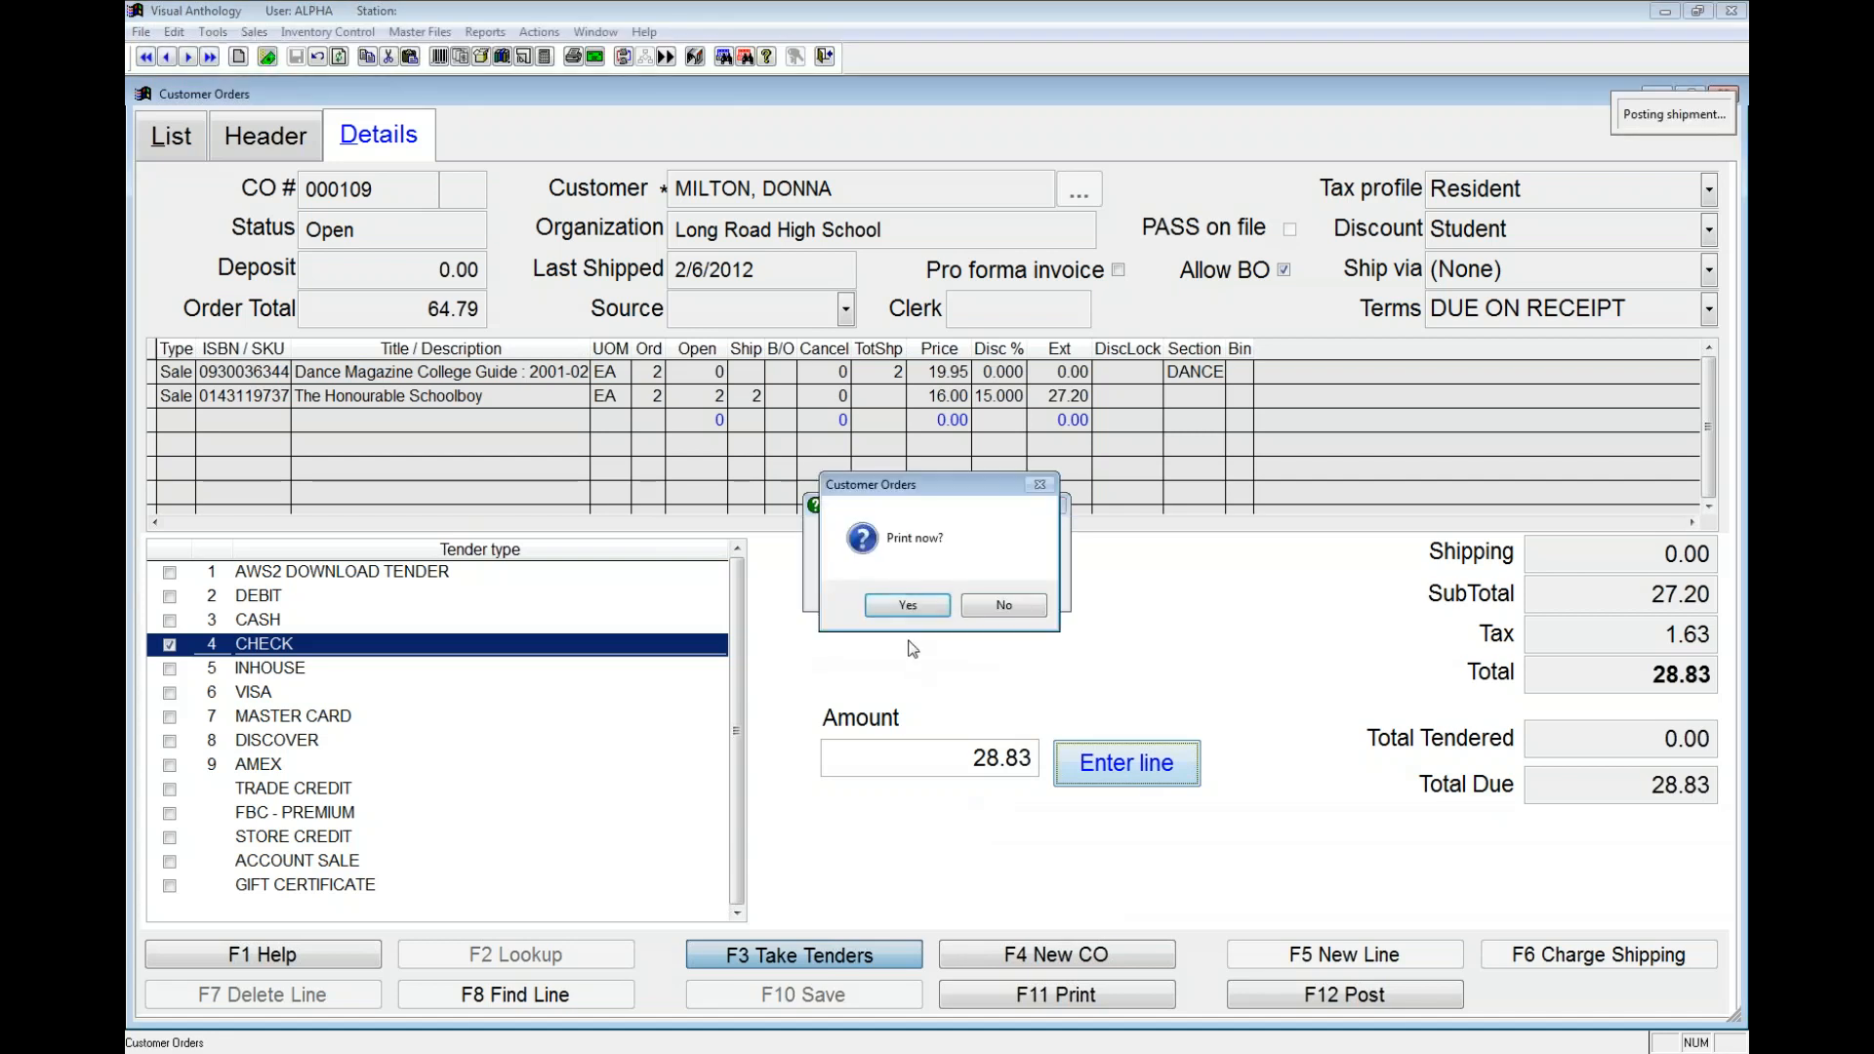
# Step: Choose to print now, select only the Invoice report with Preview output, and generate the second shipment's invoice
pyautogui.click(910, 612)
pyautogui.click(650, 460)
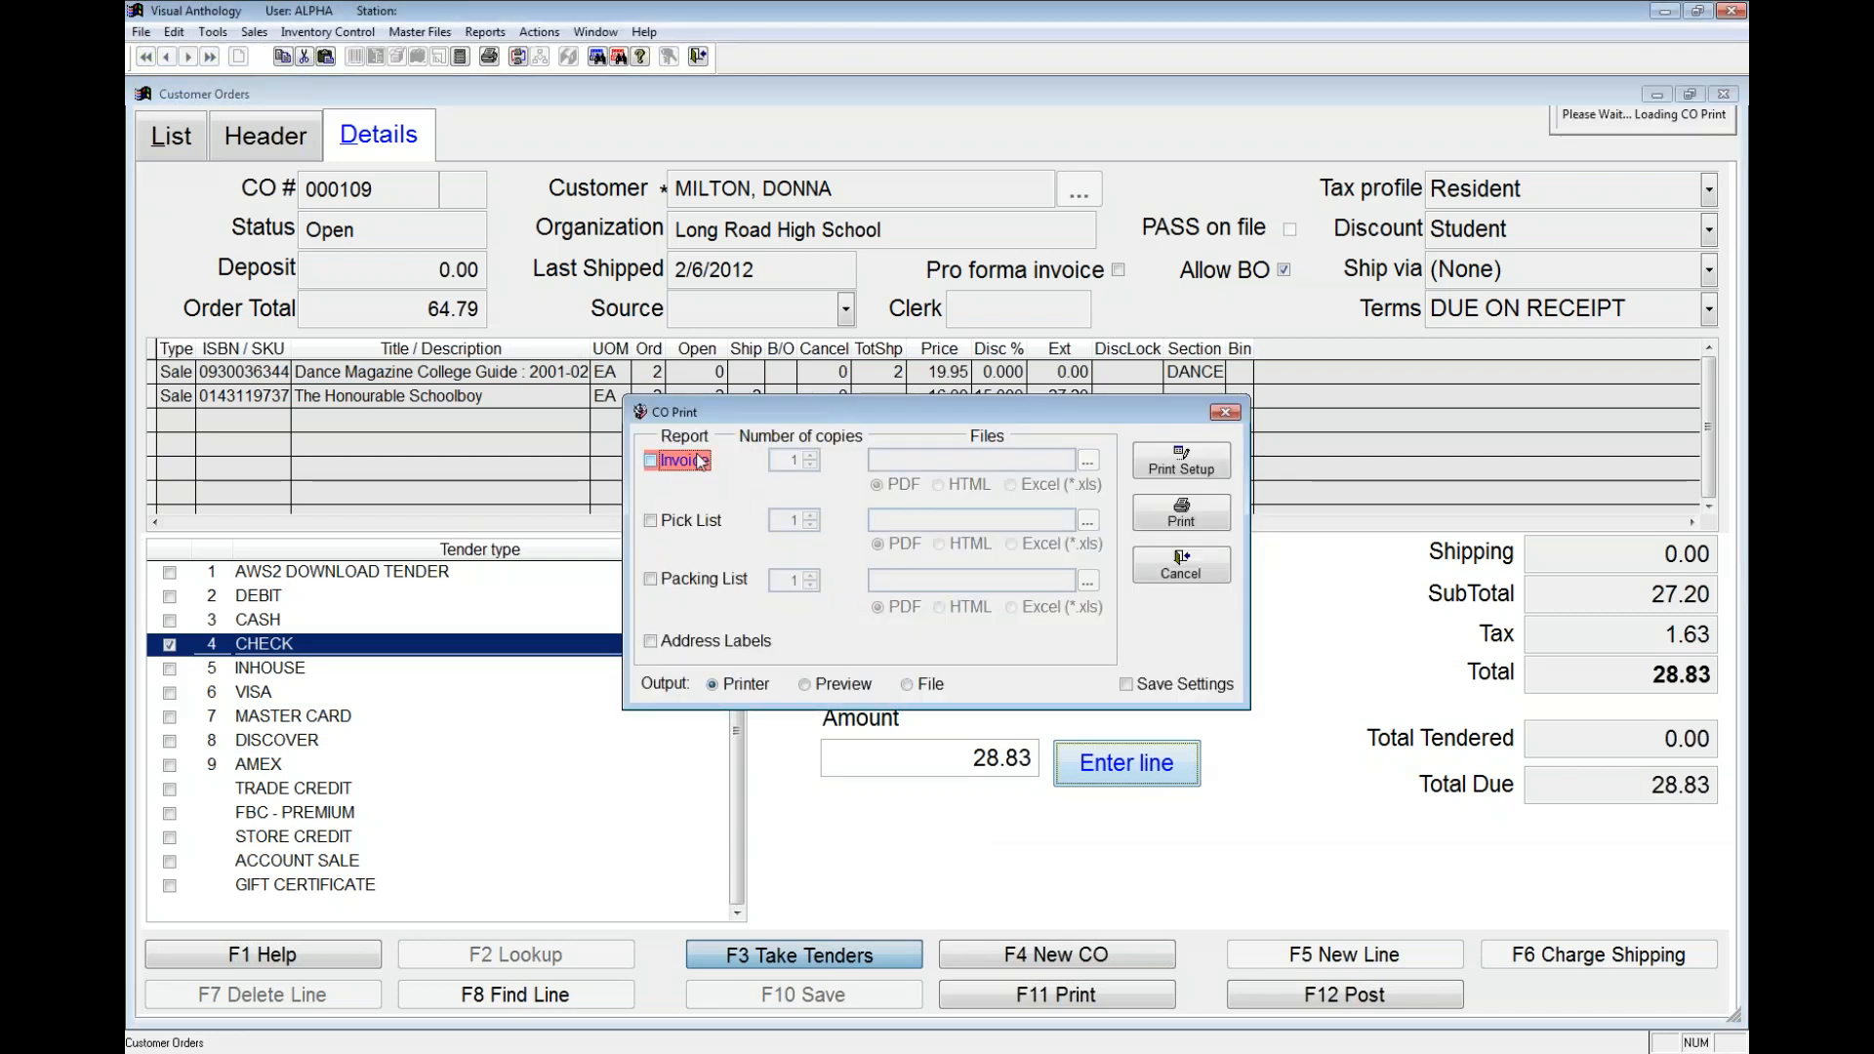
pyautogui.click(805, 684)
pyautogui.click(1183, 514)
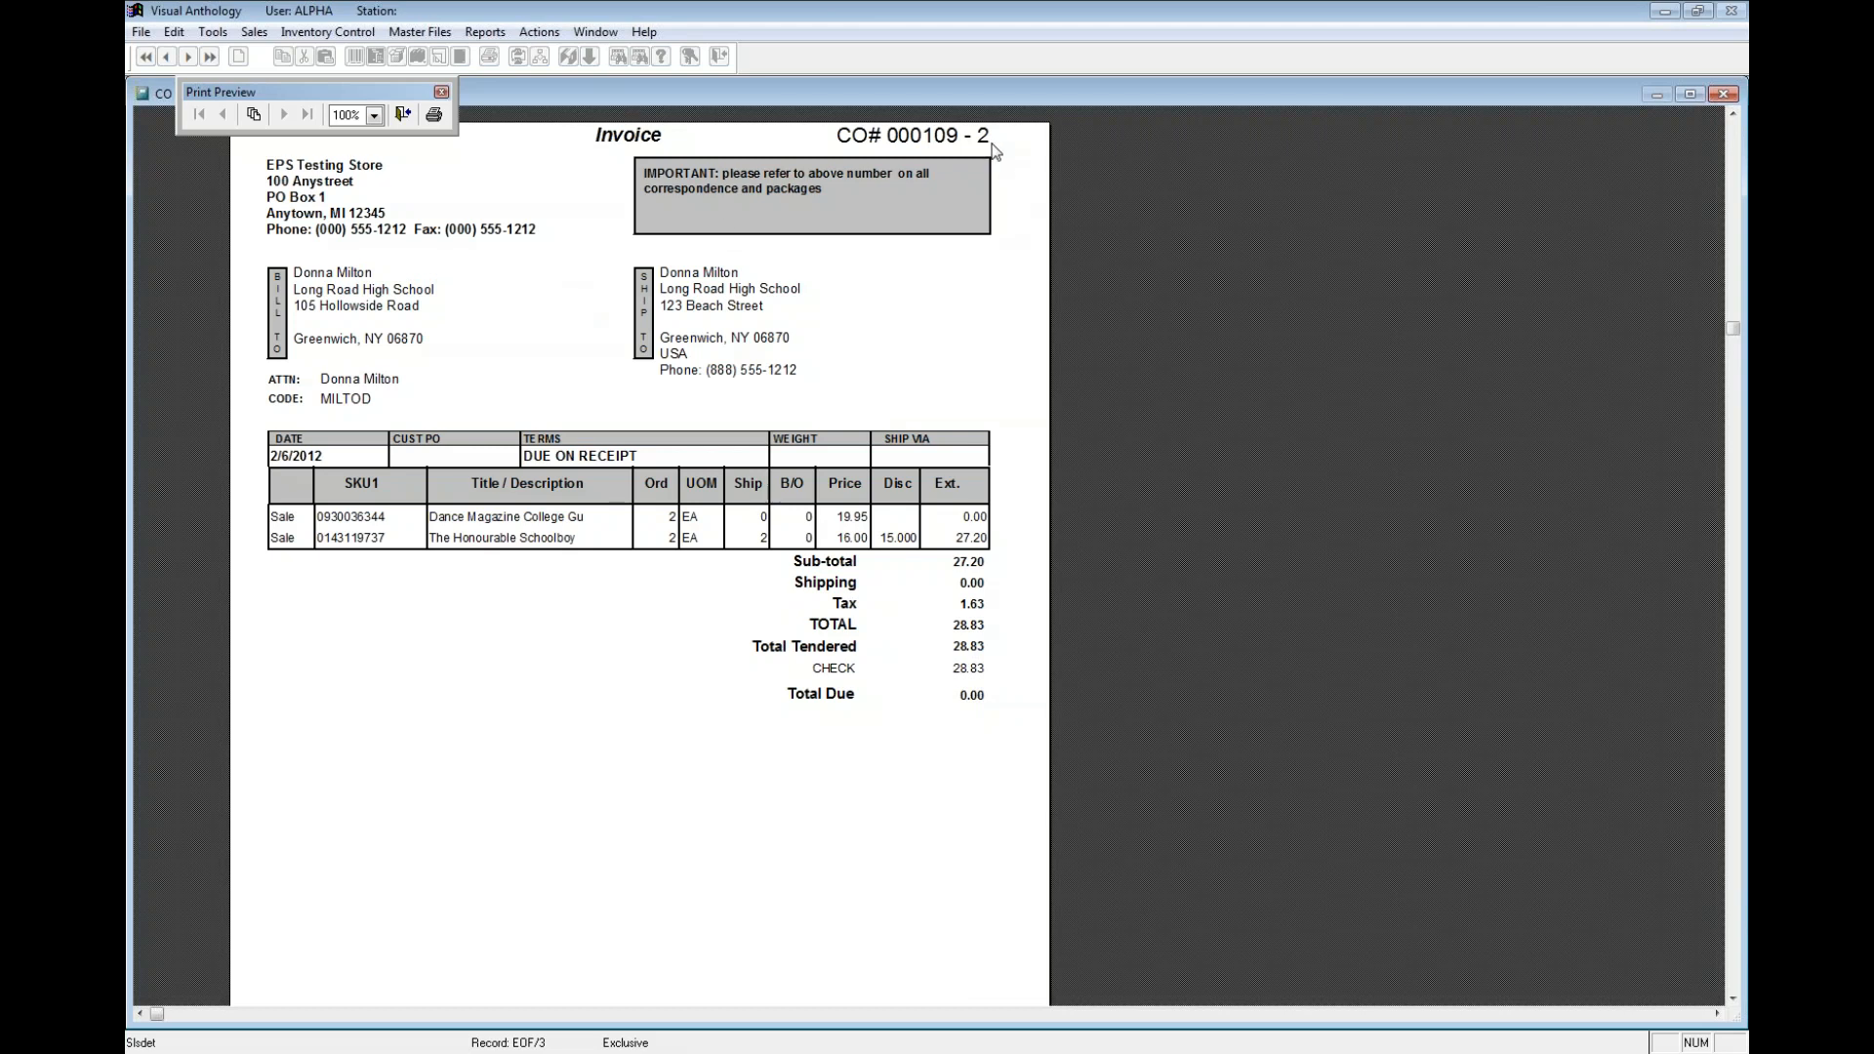
# Step: Close the second shipment's invoice preview, decline printing the report, and dismiss the order print options
pyautogui.click(406, 115)
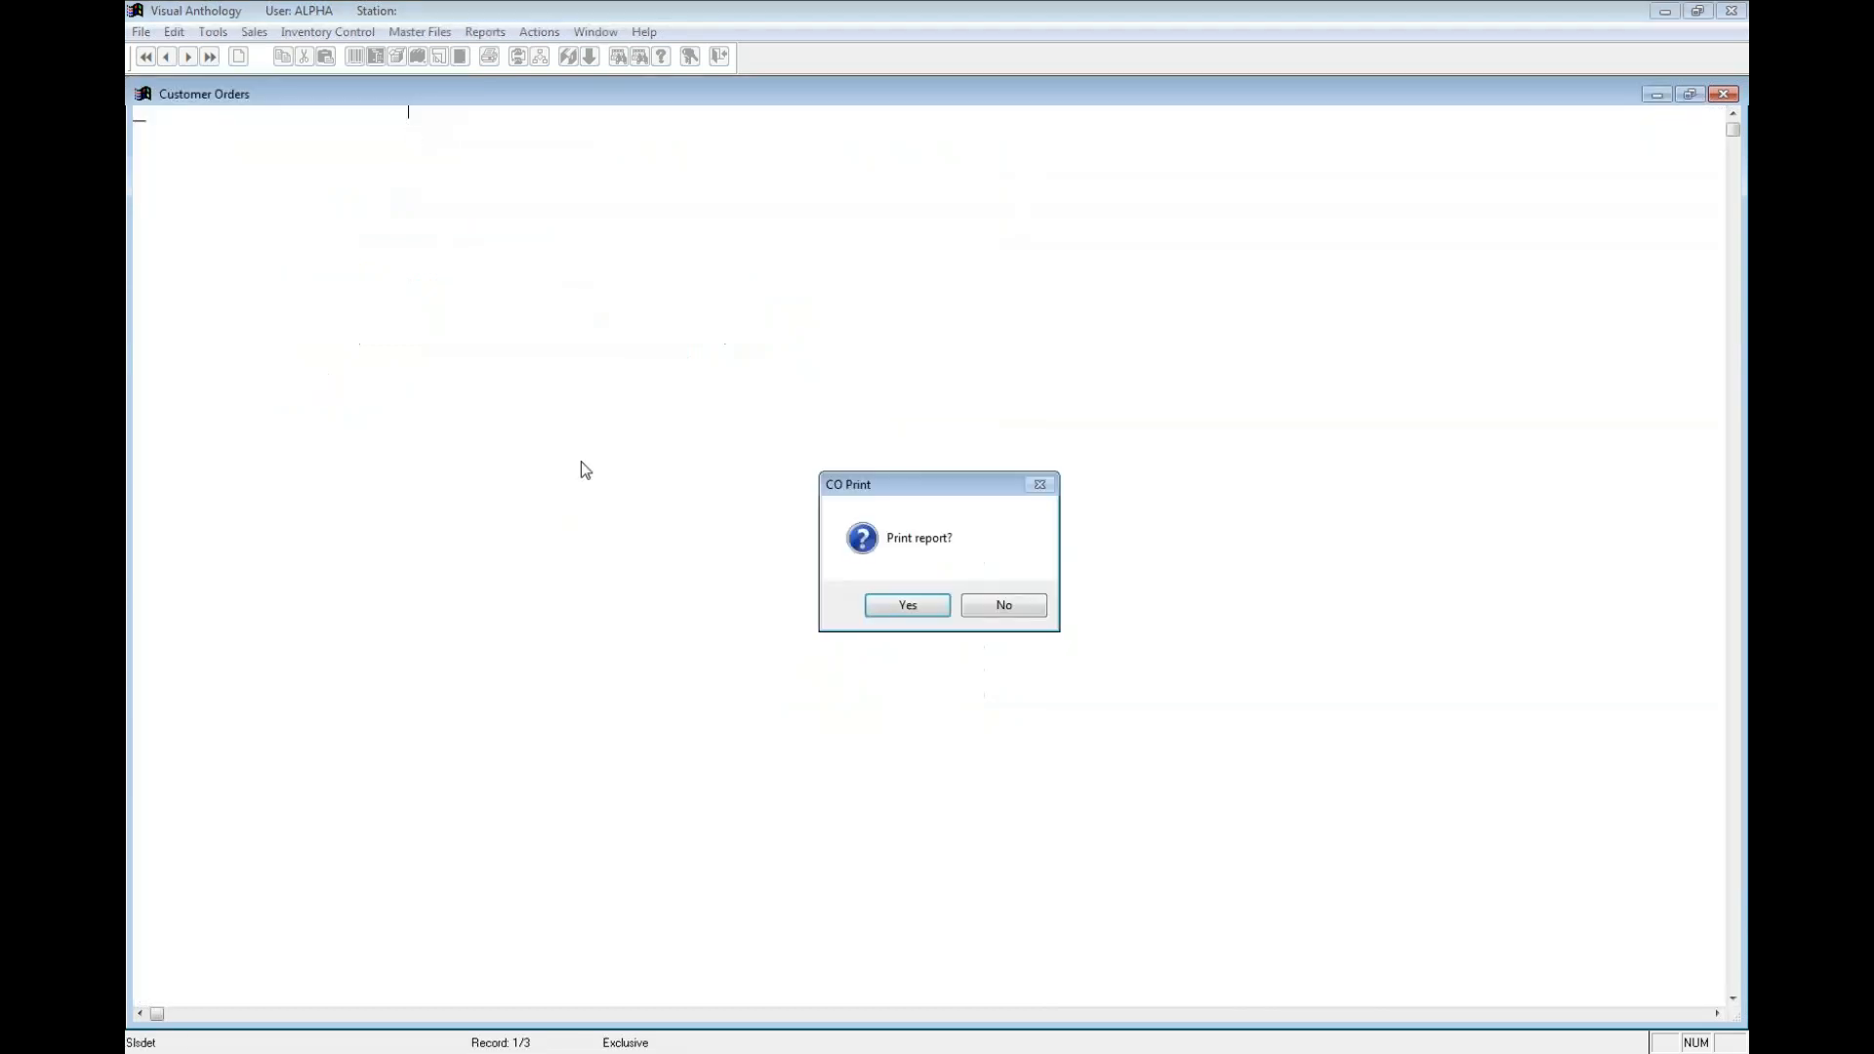
pyautogui.click(1002, 609)
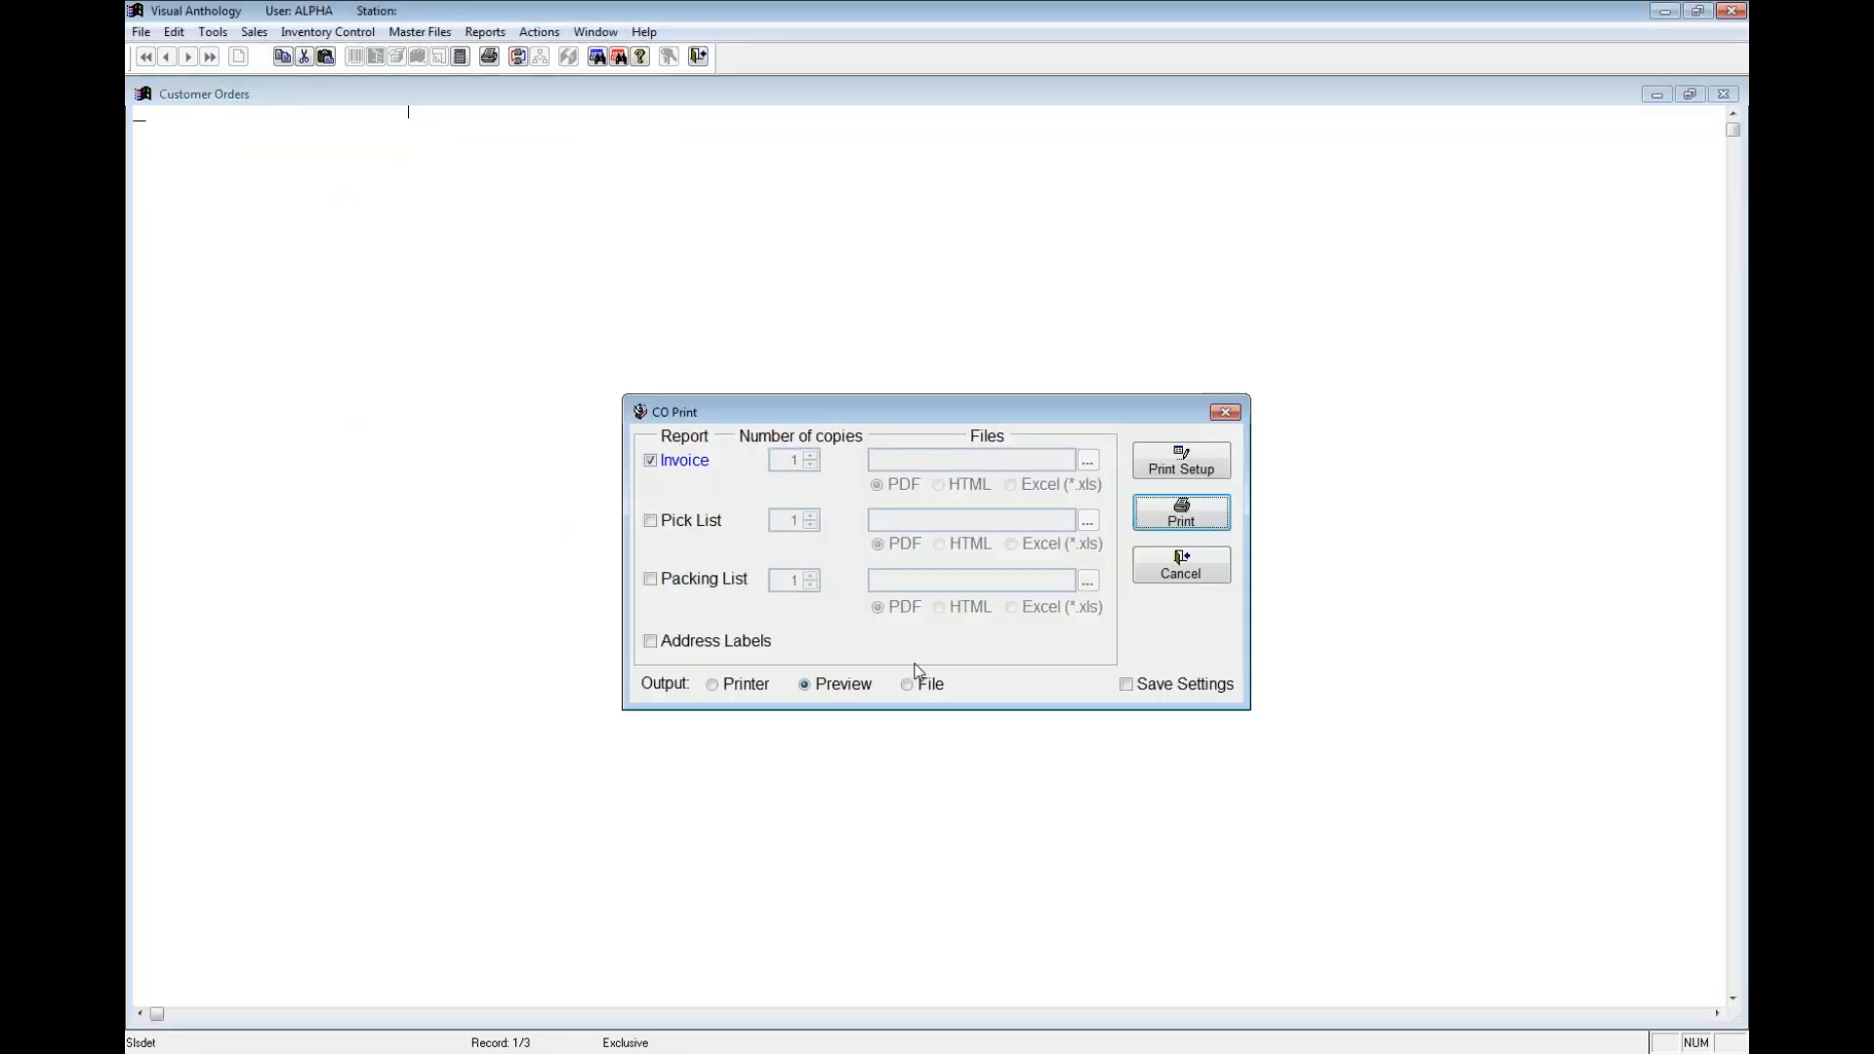
pyautogui.click(1185, 571)
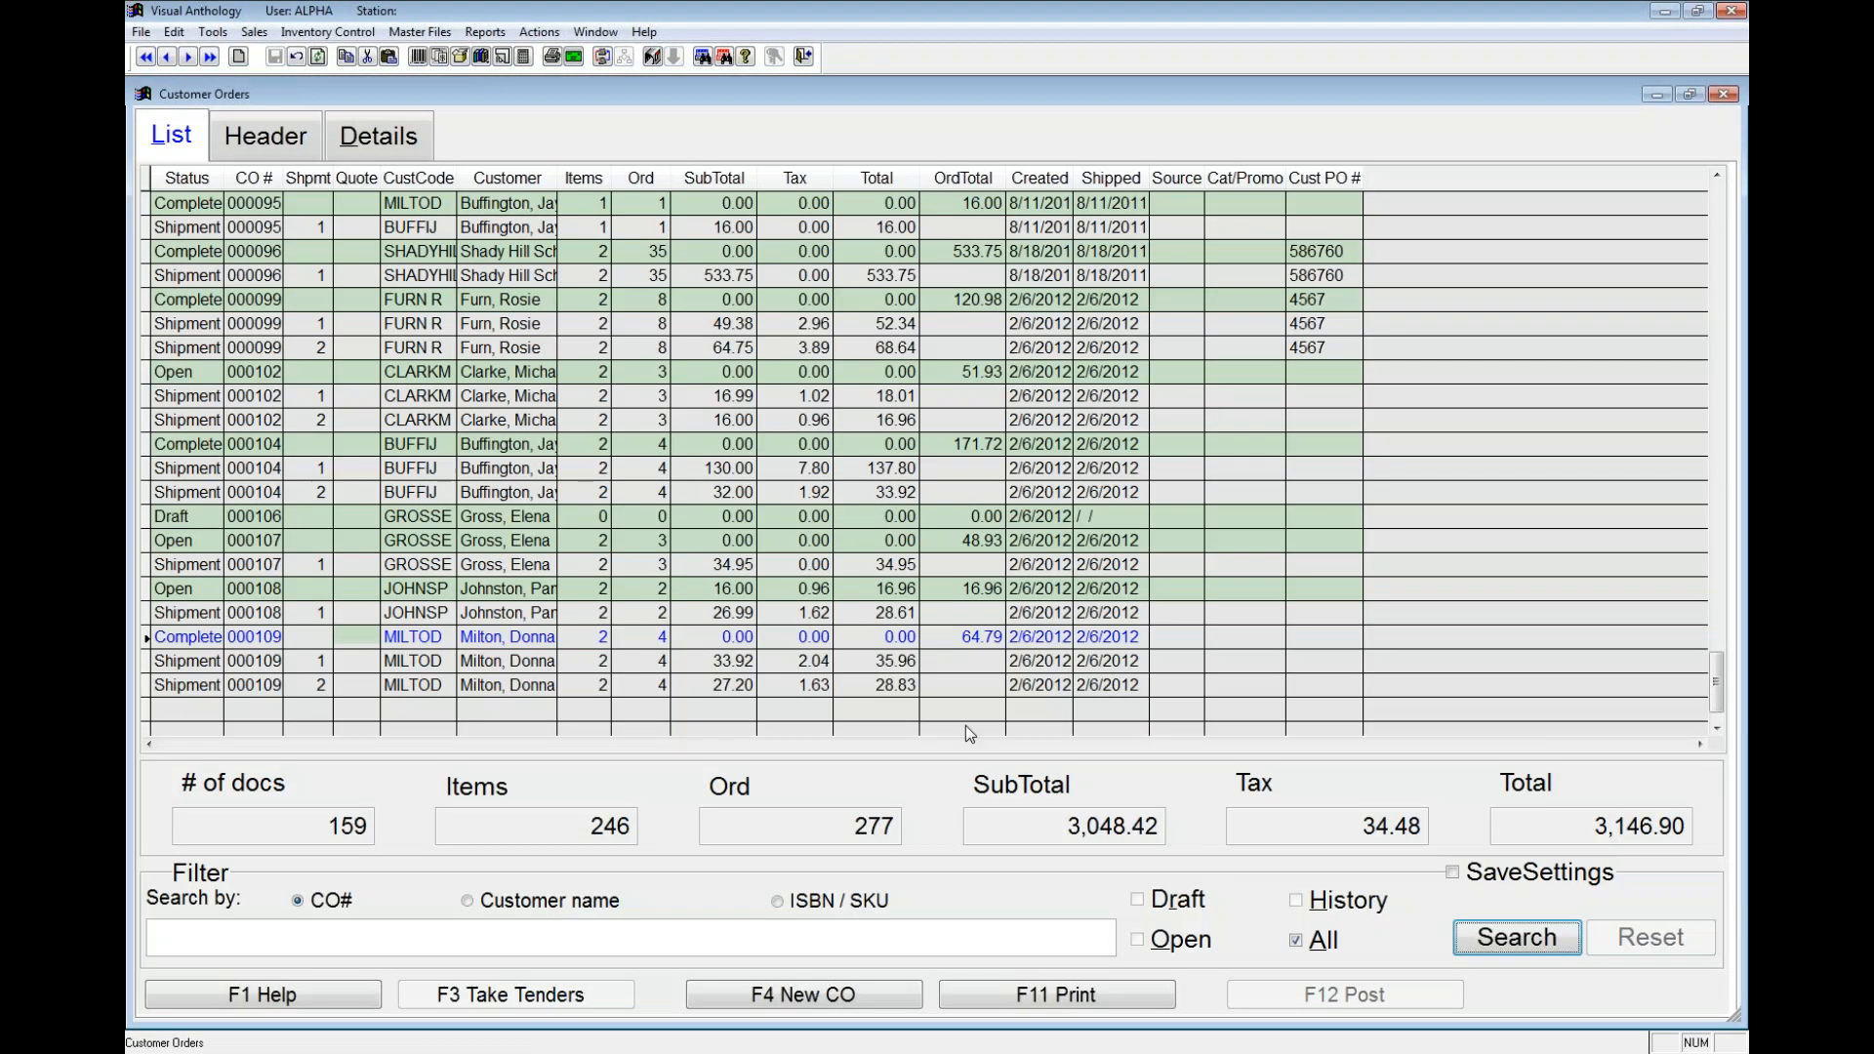
# Step: Compare the completed order's record with its two shipment records in the customer order list
pyautogui.click(281, 661)
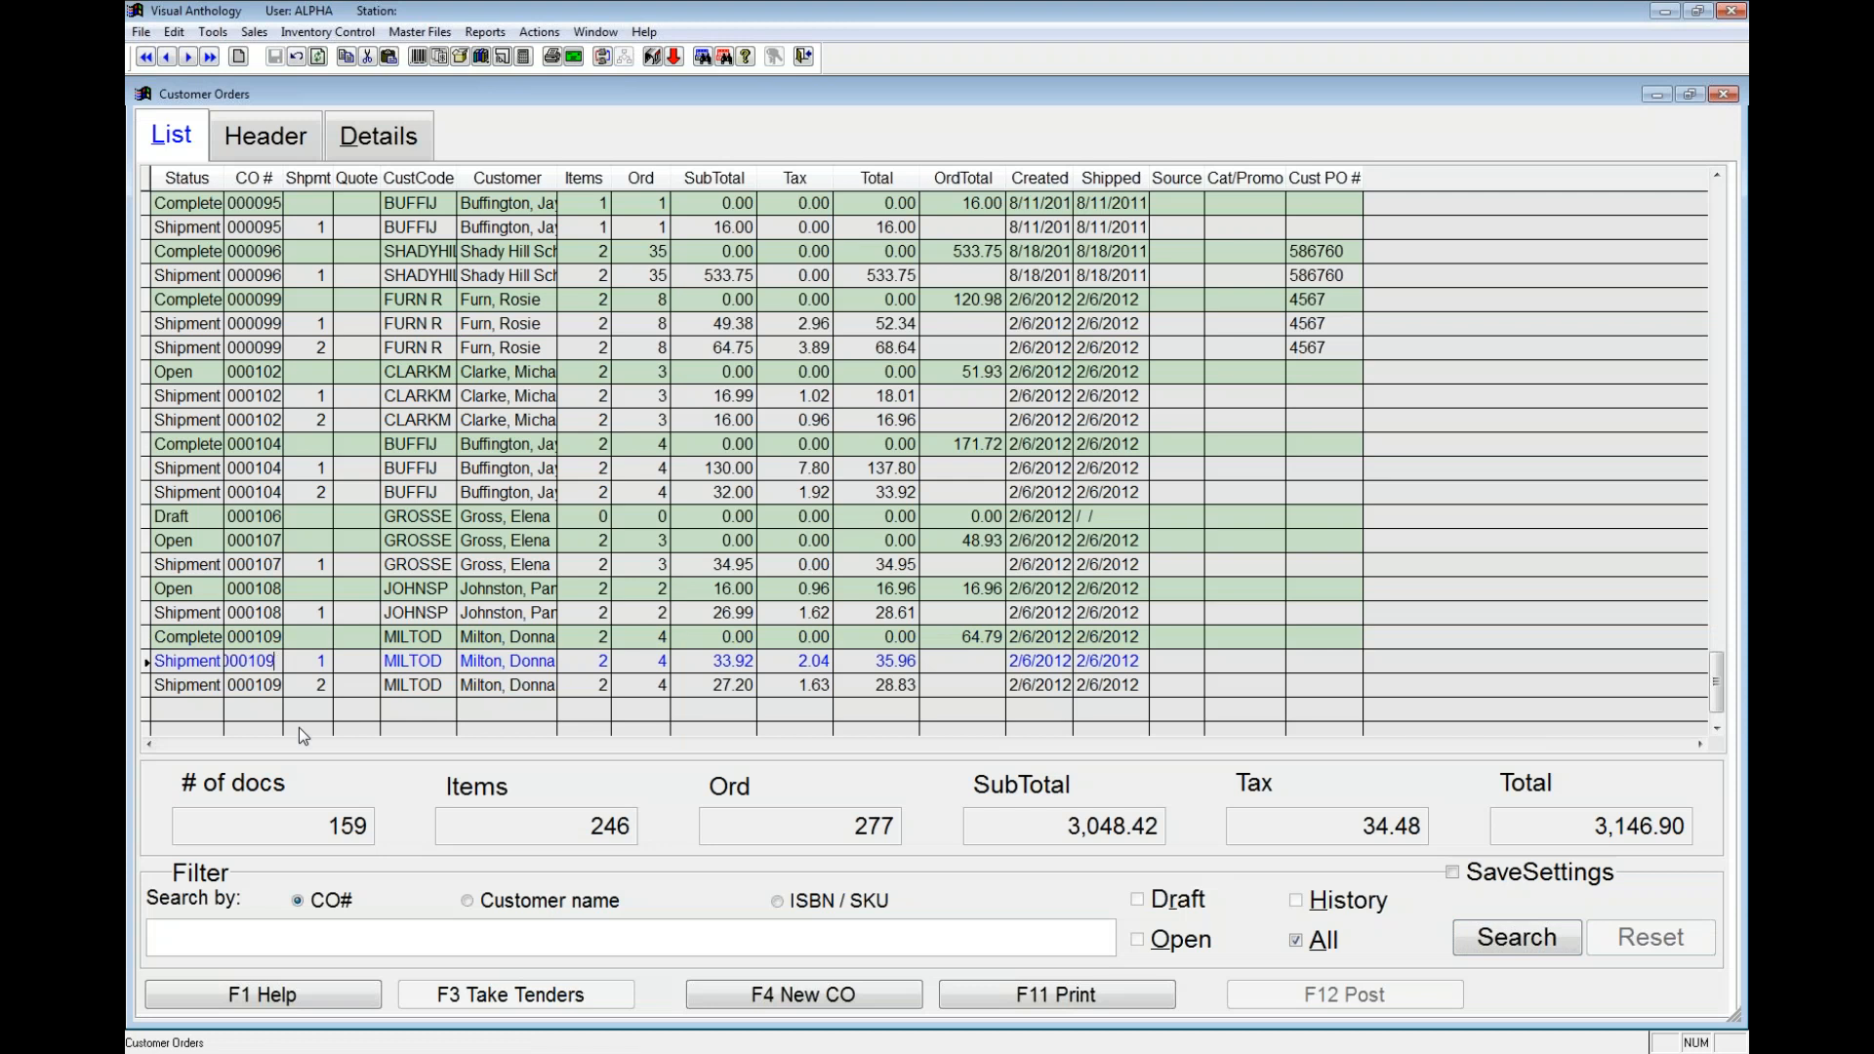
pyautogui.click(251, 636)
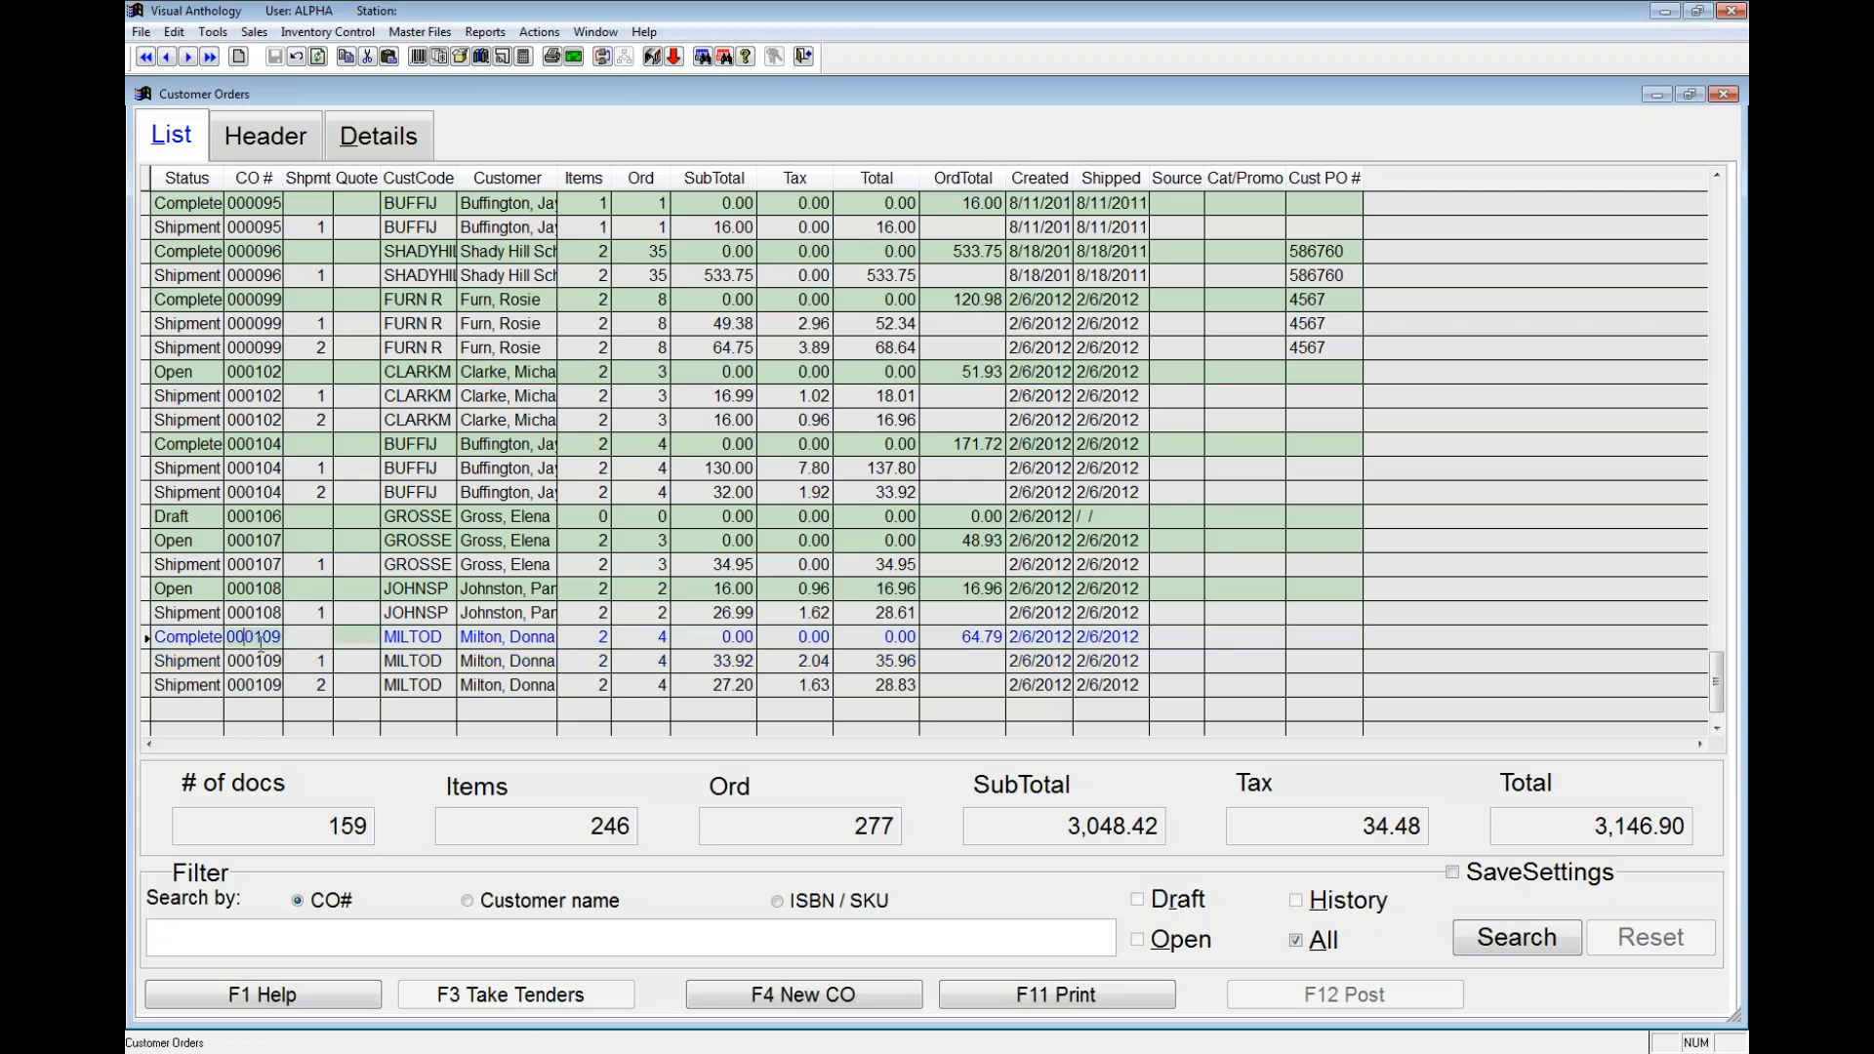
pyautogui.click(213, 661)
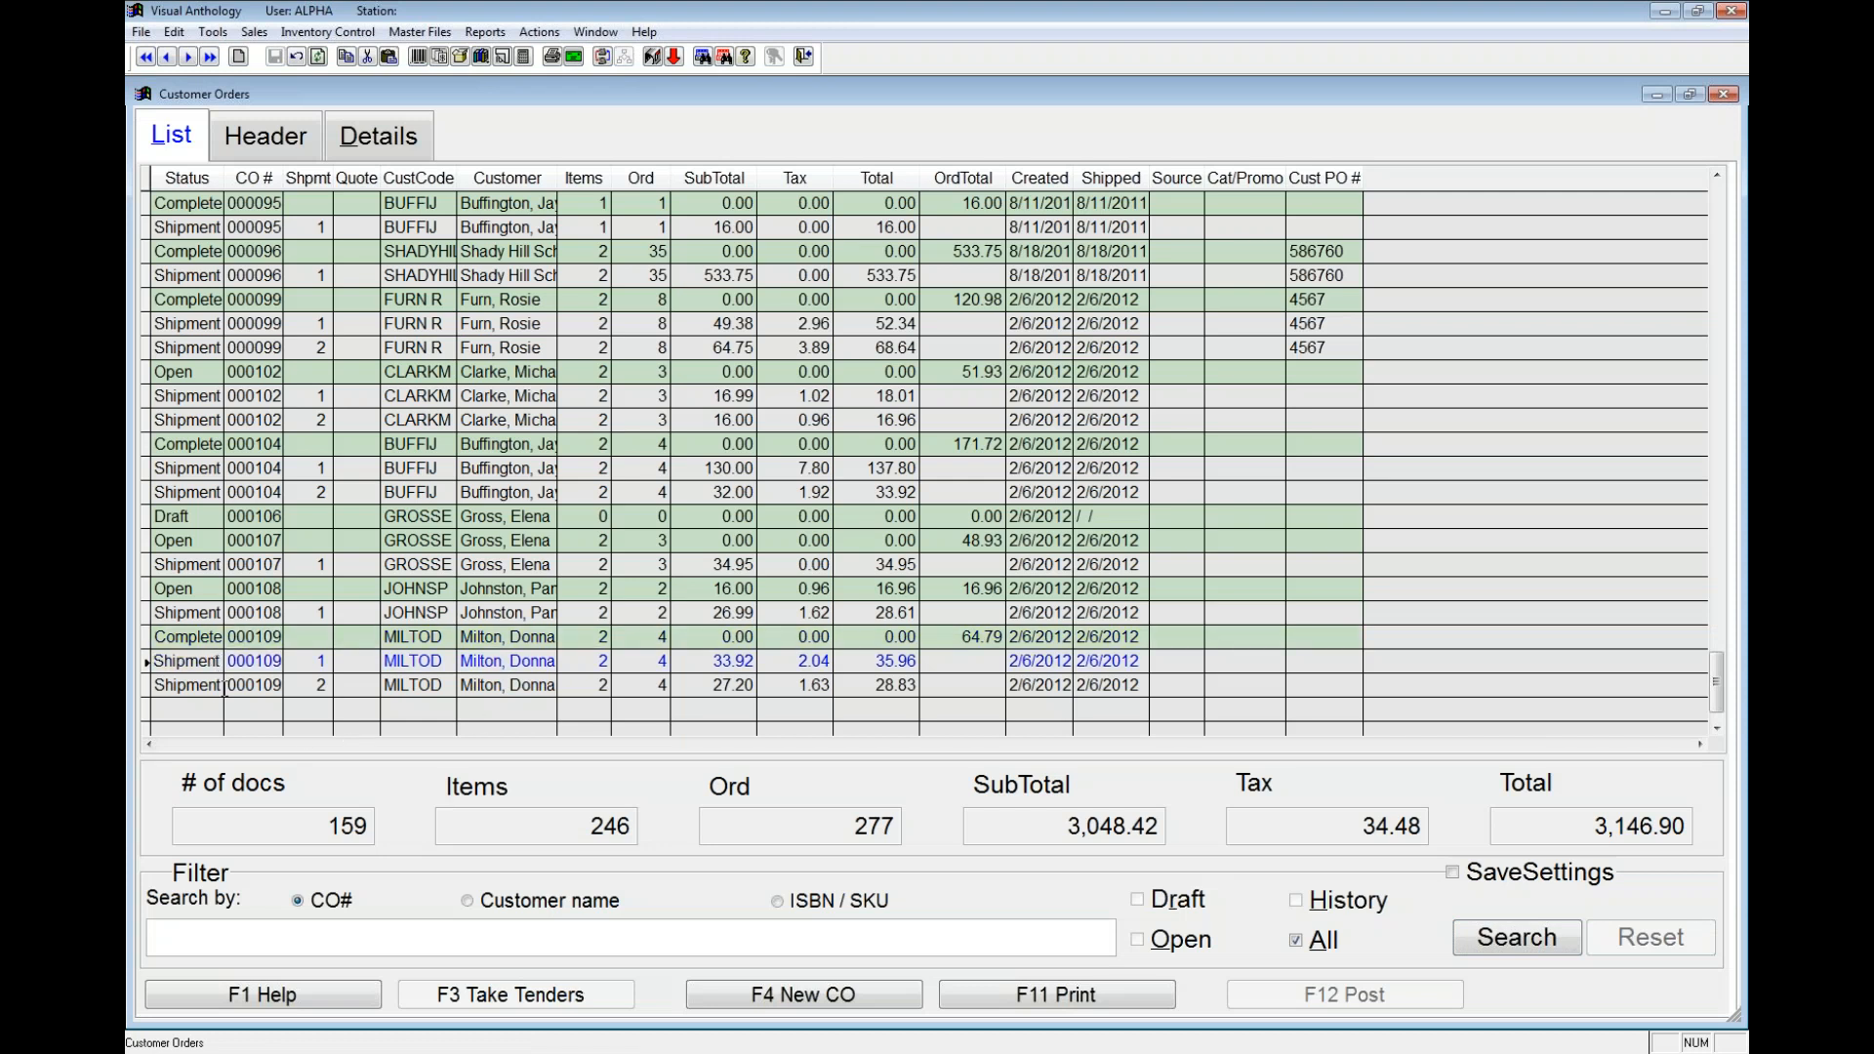
pyautogui.click(246, 690)
# Step: Open shipment 1's details and review its sale, tender, and tax lines
pyautogui.click(246, 663)
pyautogui.click(415, 137)
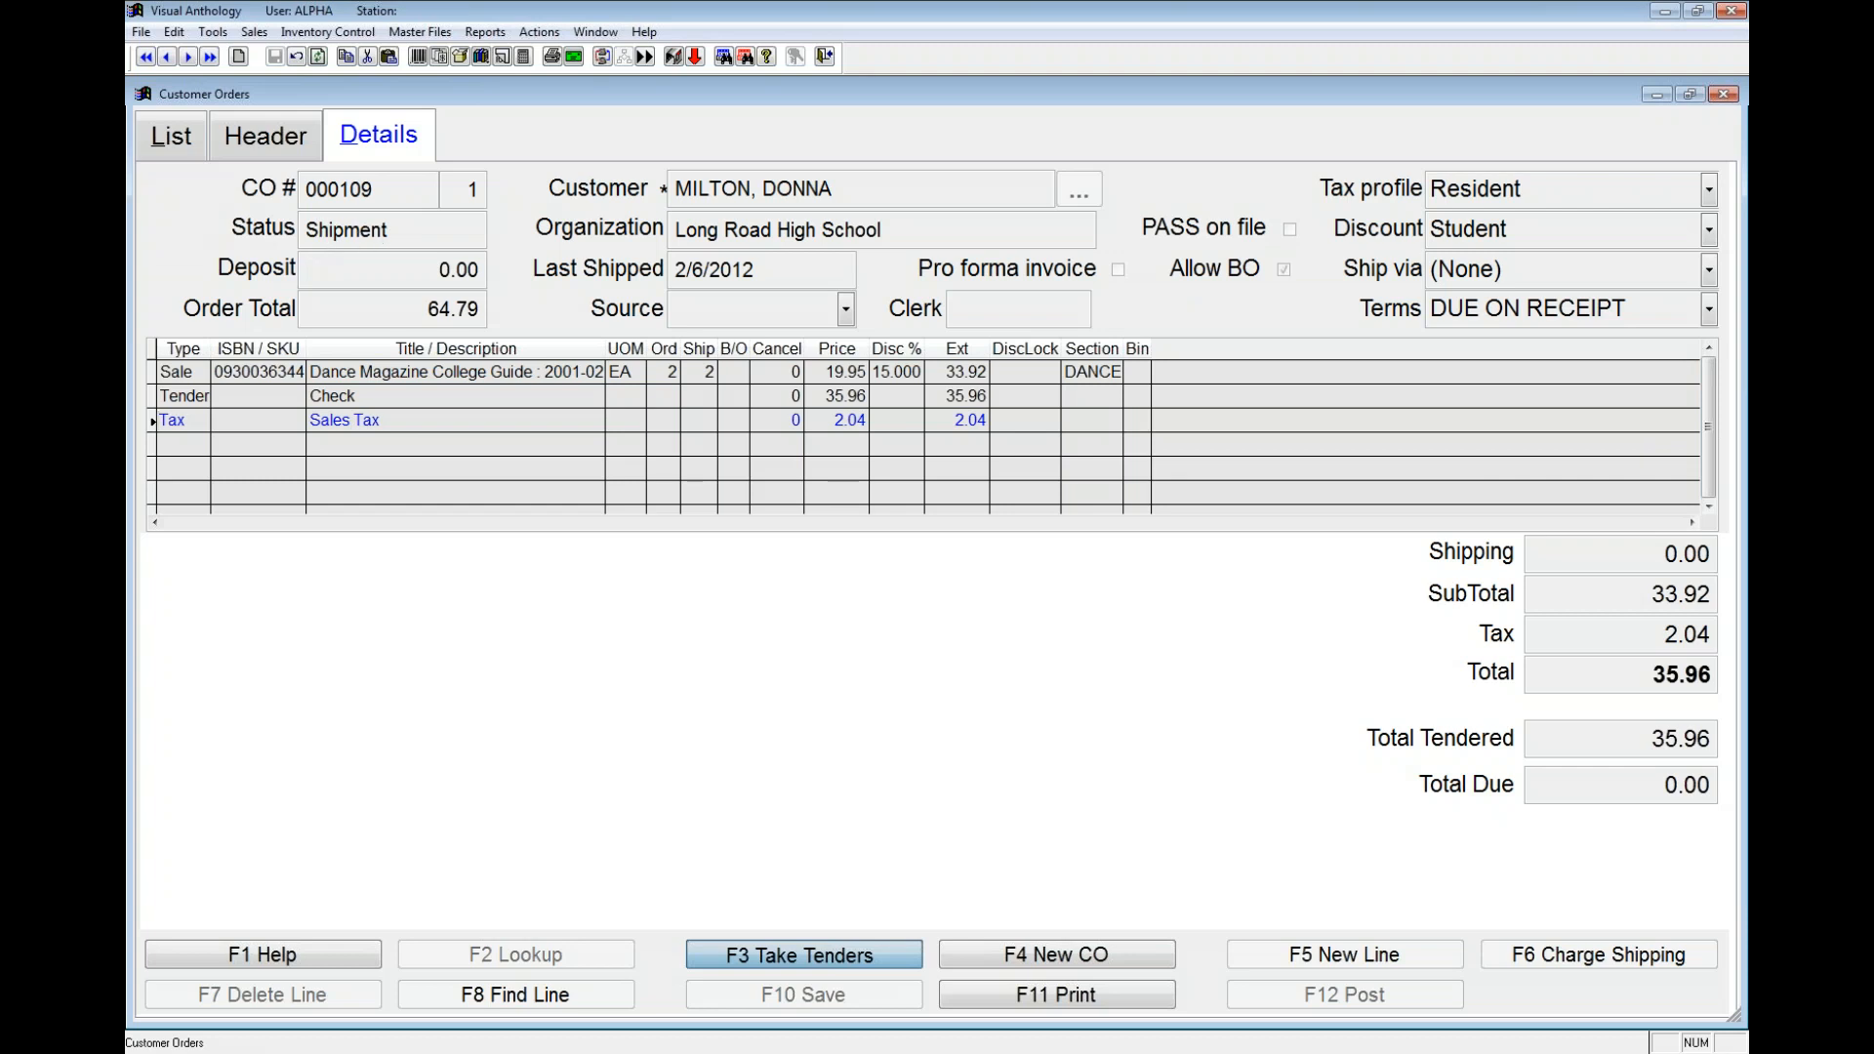
pyautogui.click(362, 375)
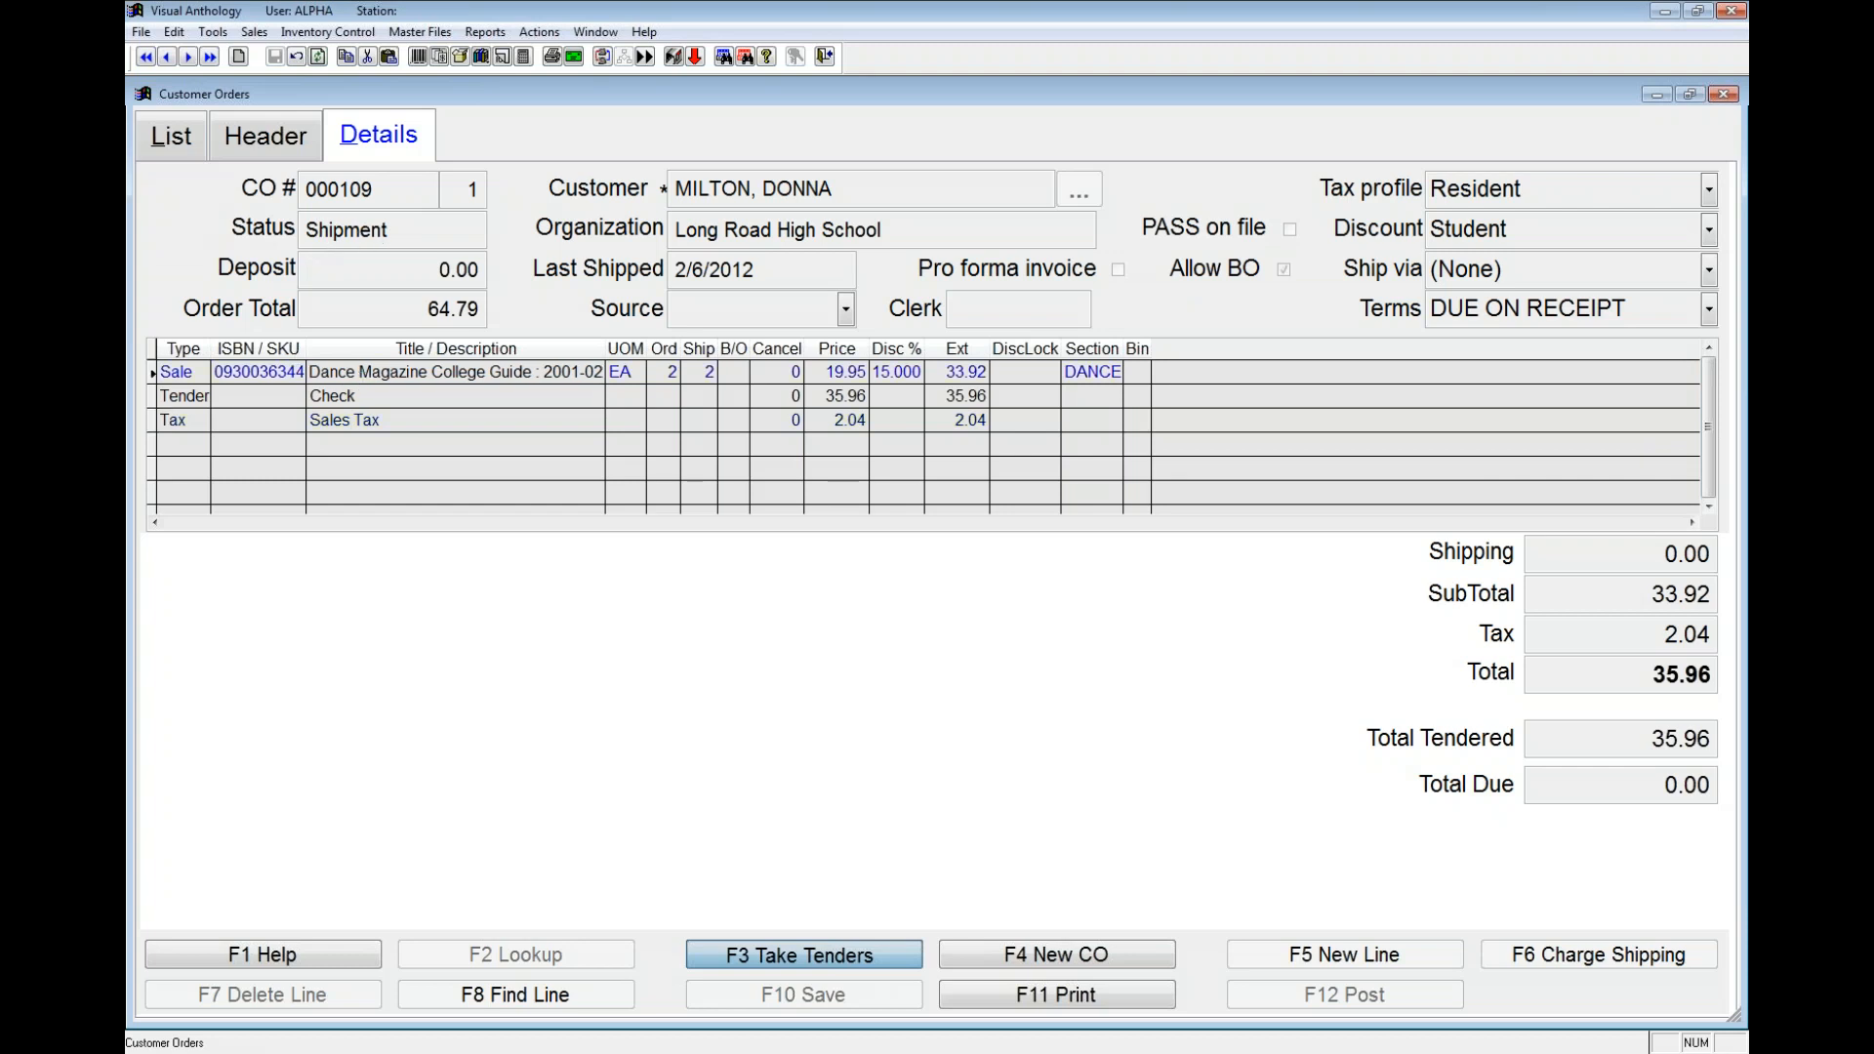
pyautogui.press('Down')
pyautogui.click(581, 422)
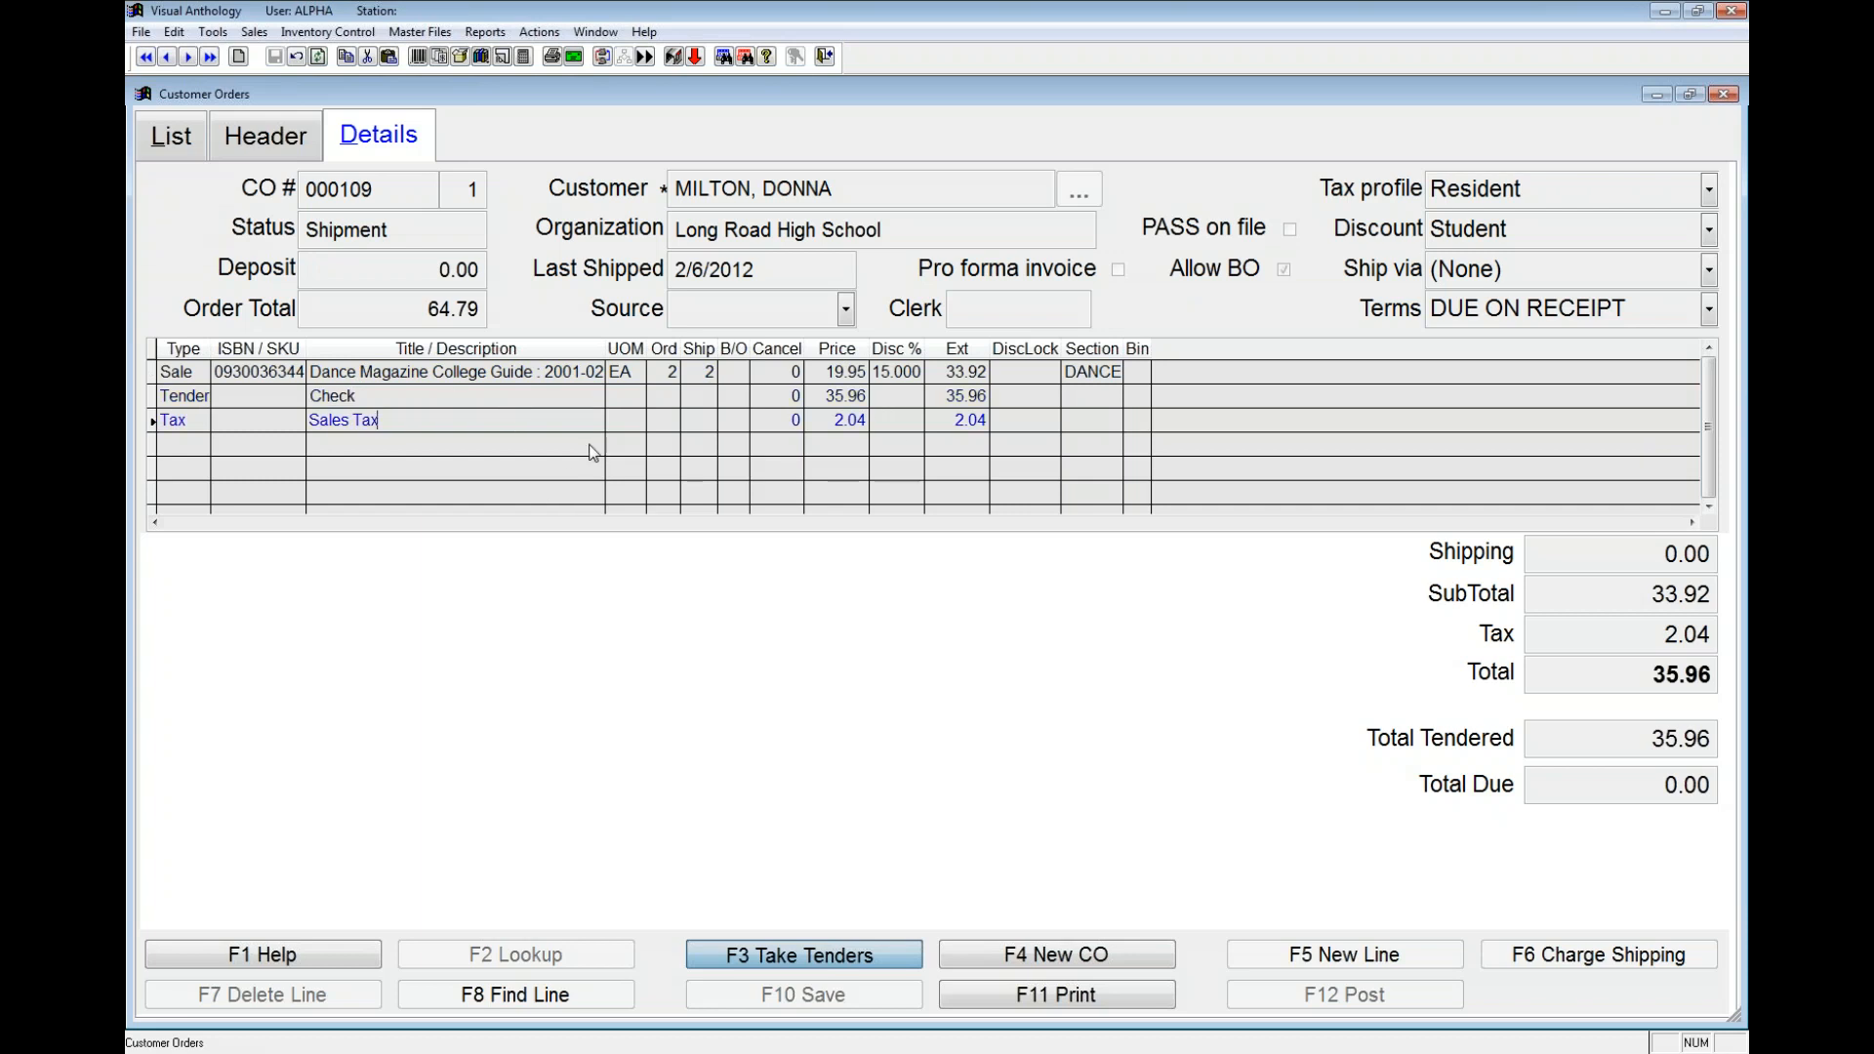
# Step: Open shipment 2's details, review its sale, tender, and tax lines, and return to the order list
pyautogui.click(164, 136)
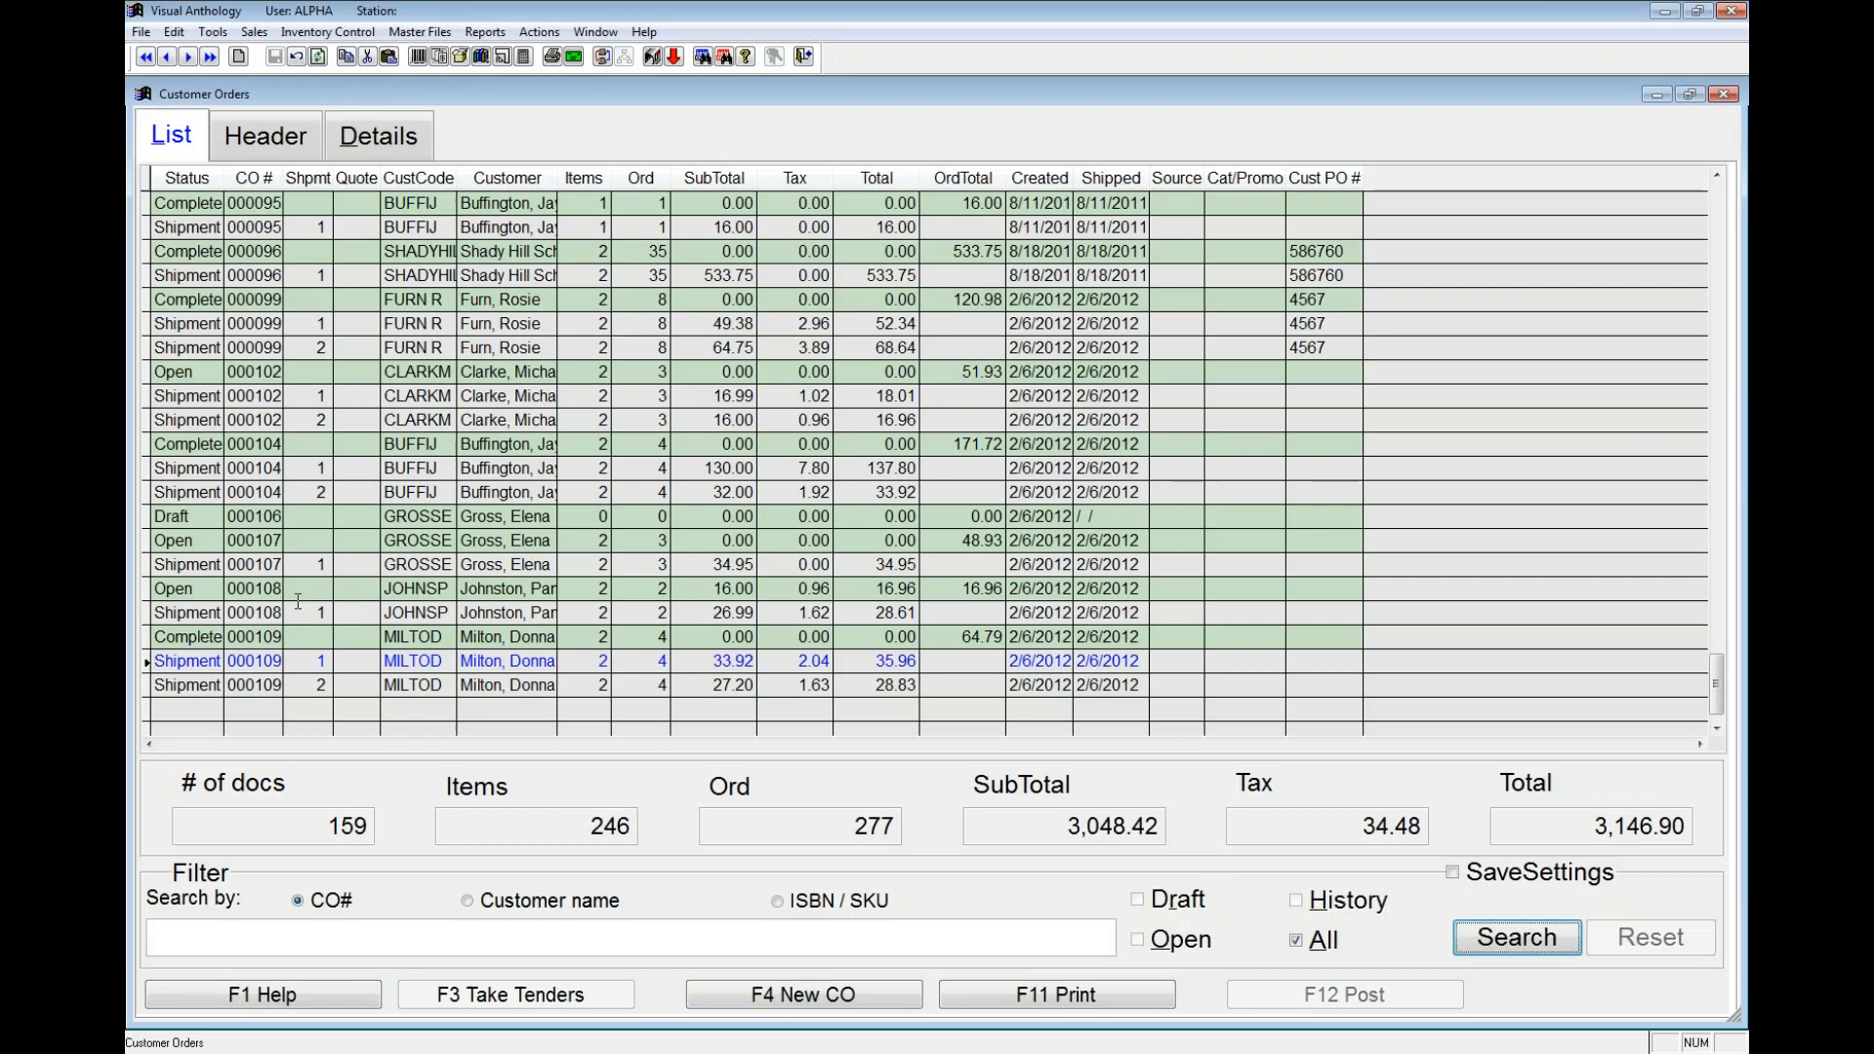
pyautogui.click(367, 142)
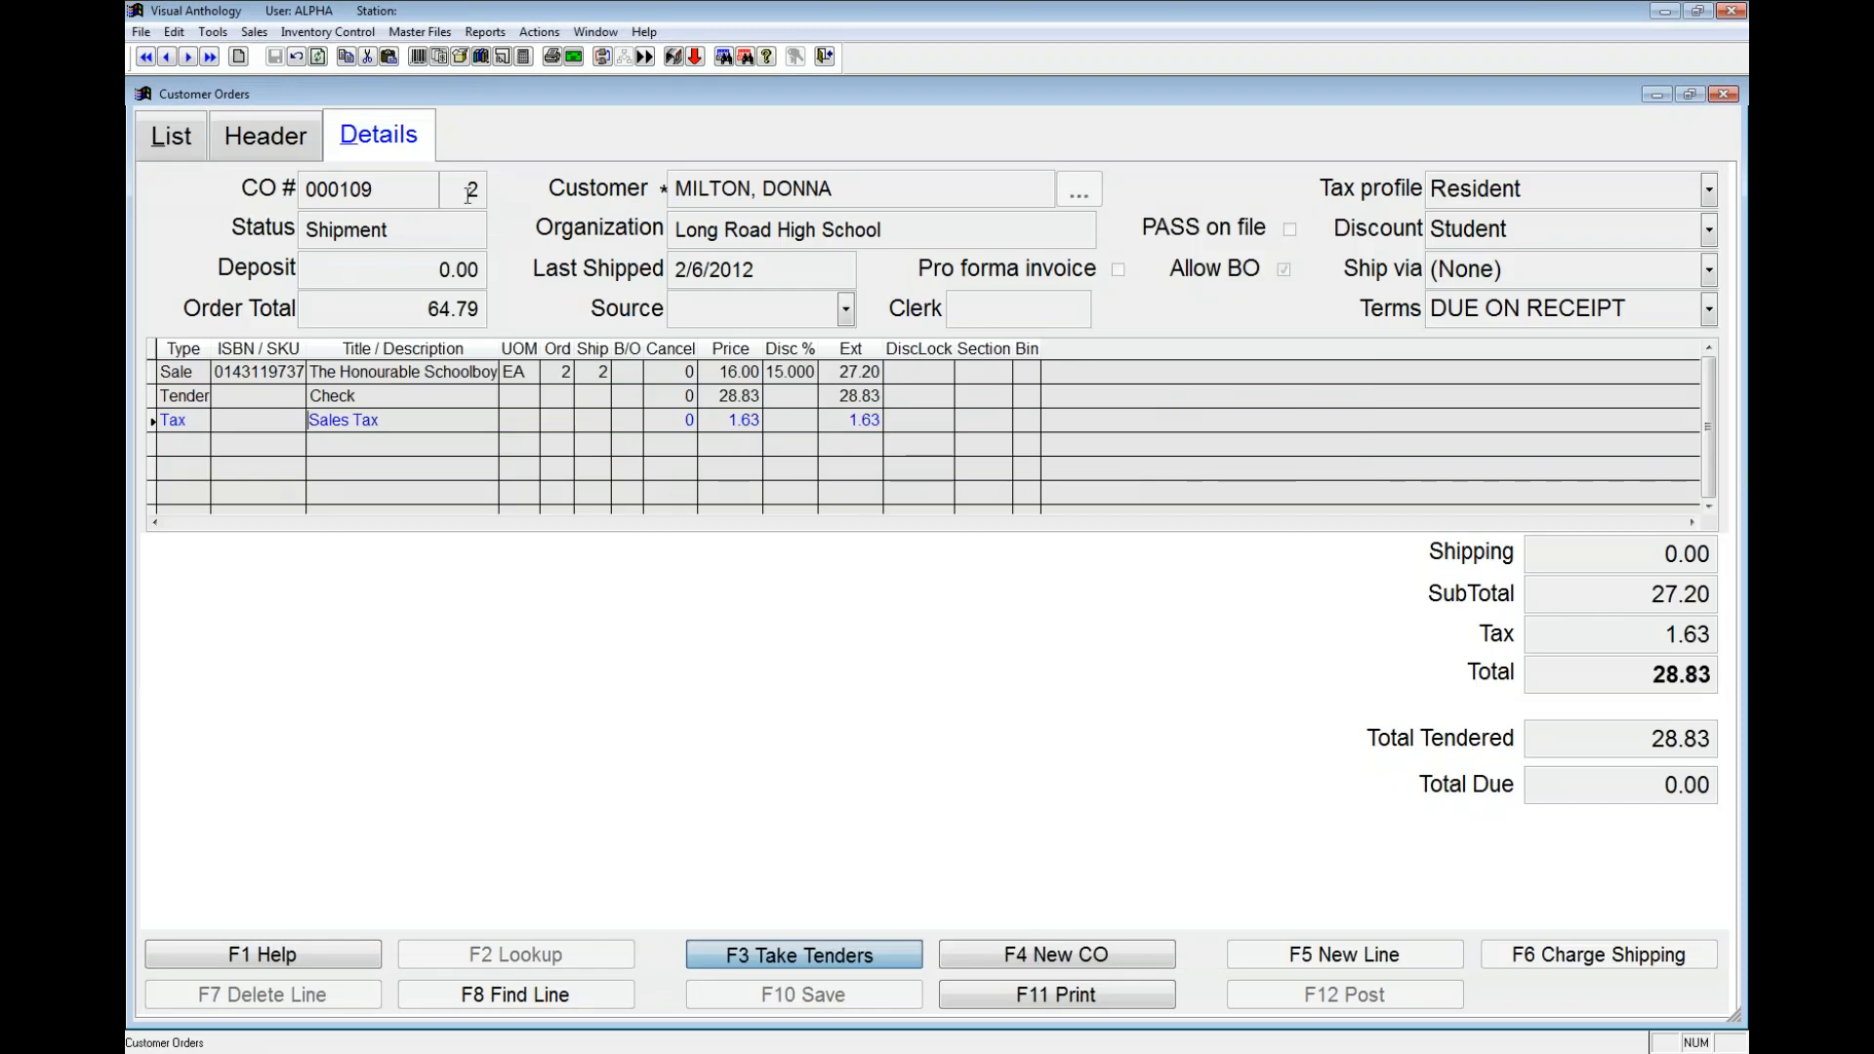
pyautogui.click(448, 372)
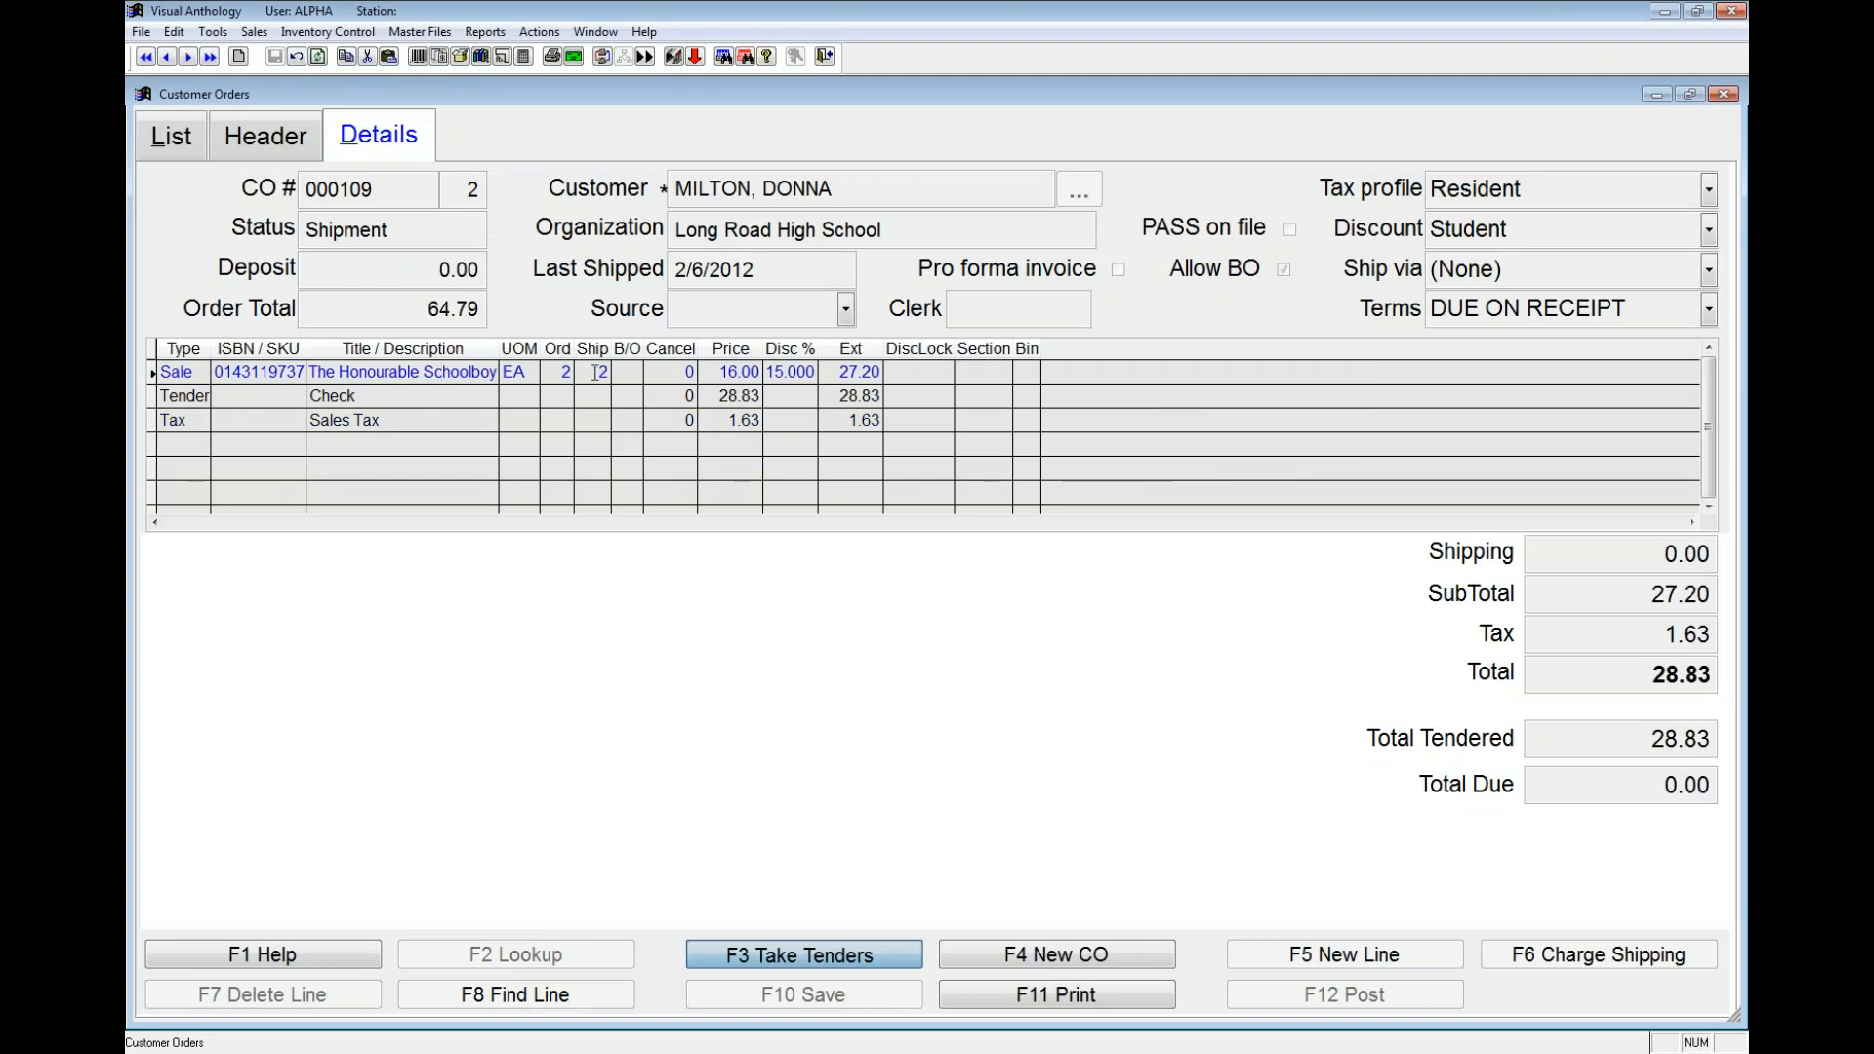
pyautogui.click(671, 396)
pyautogui.click(725, 419)
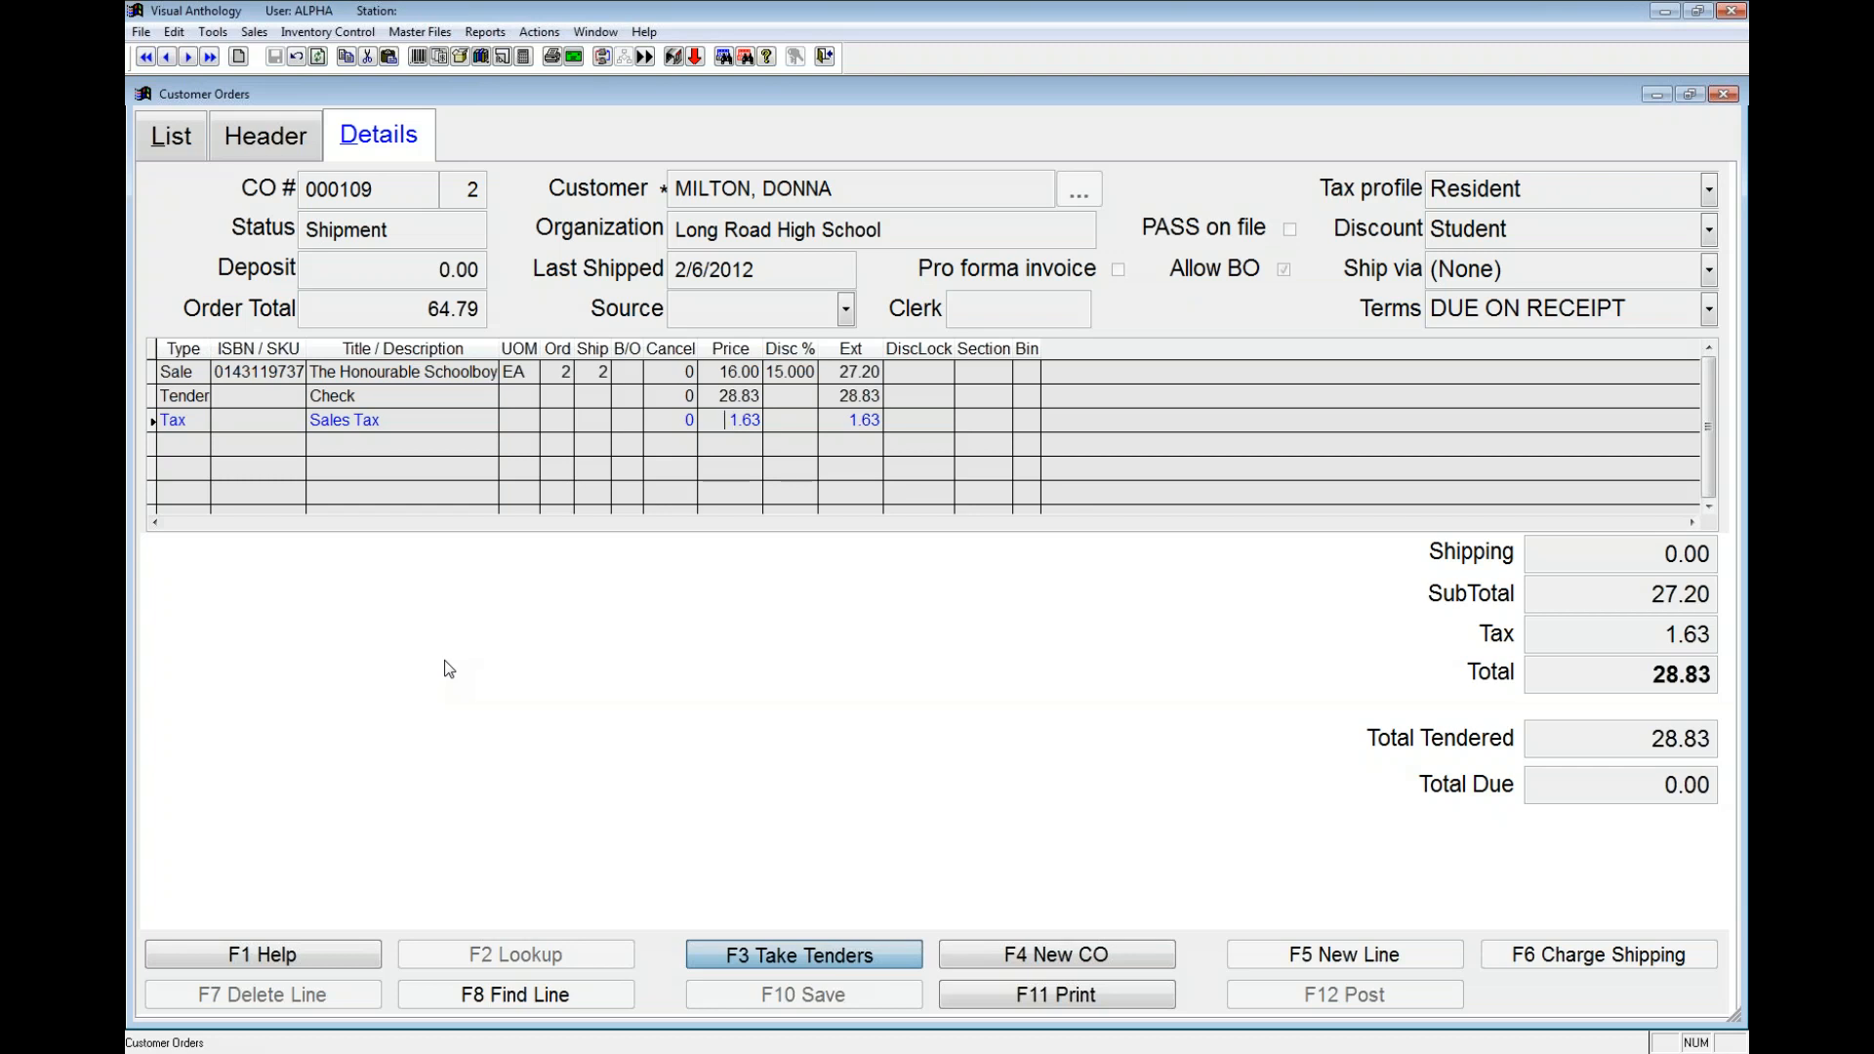
pyautogui.click(171, 136)
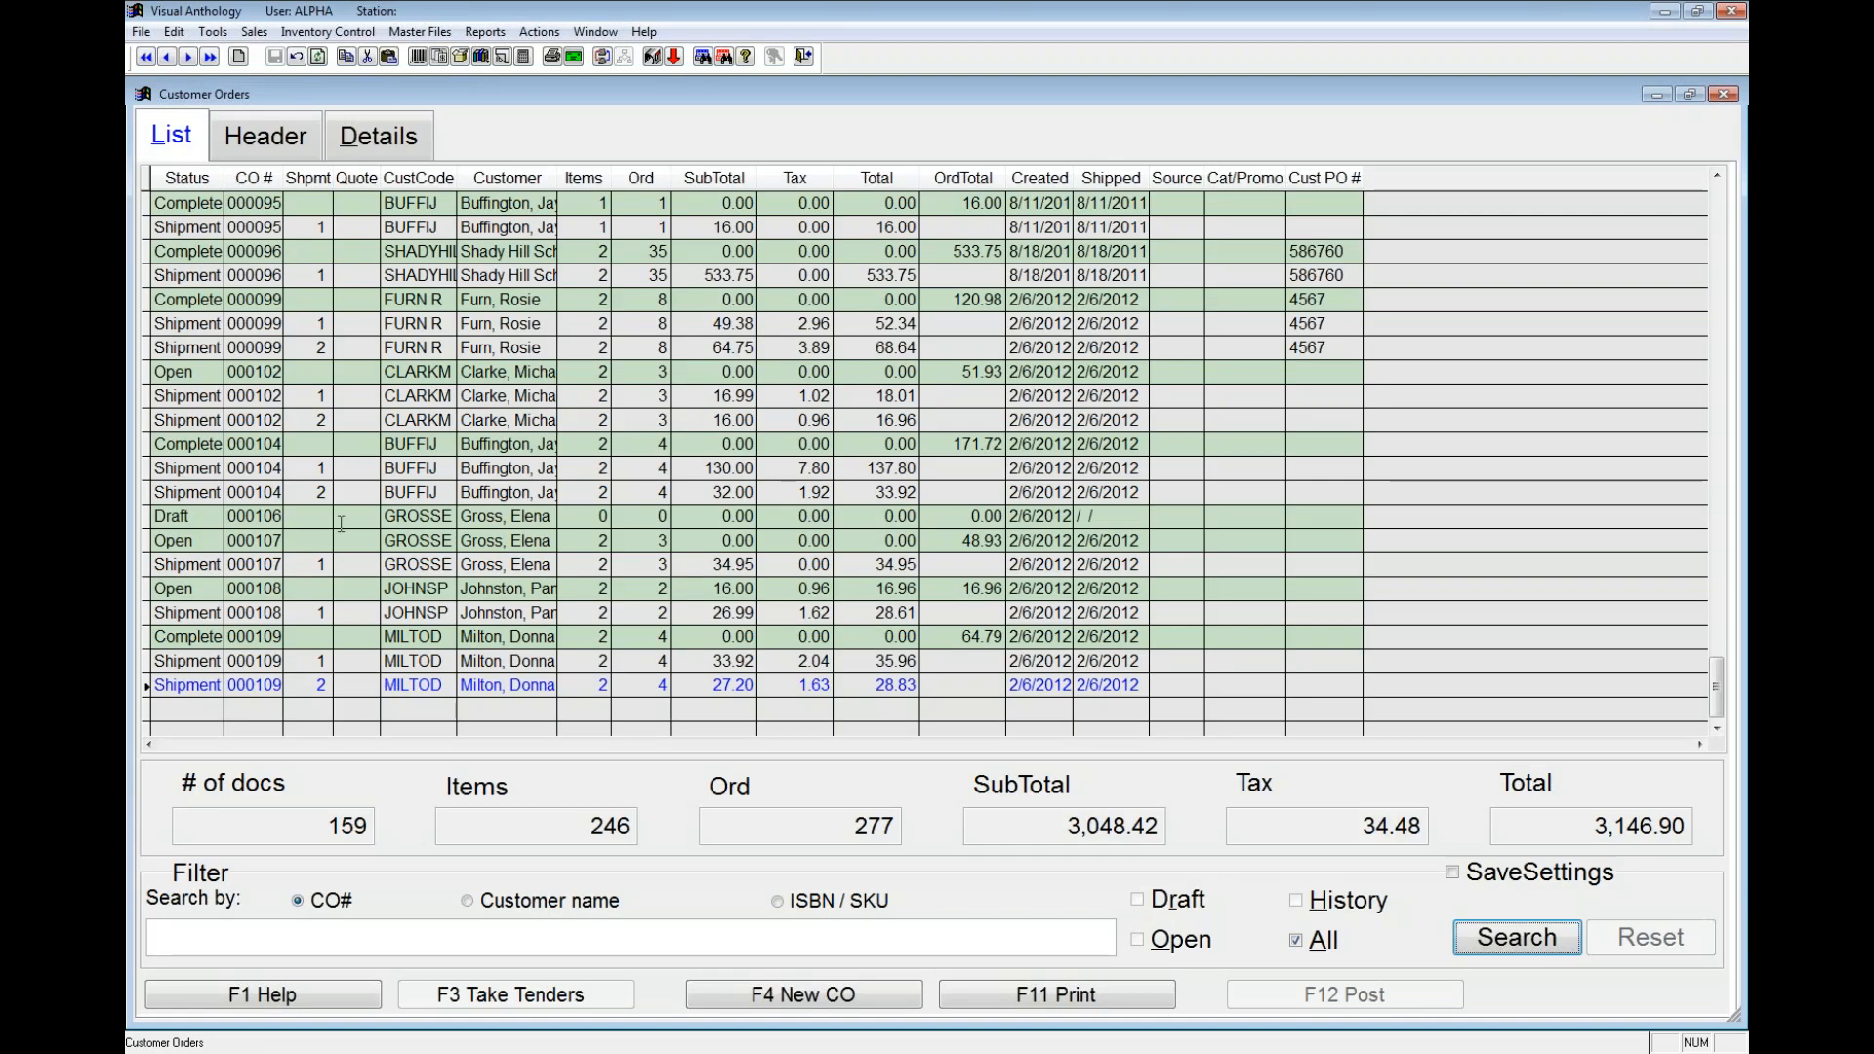
# Step: Create a new customer order, pick its customer from the customer lookup, mark it as a pro forma invoice, and save it
pyautogui.click(756, 995)
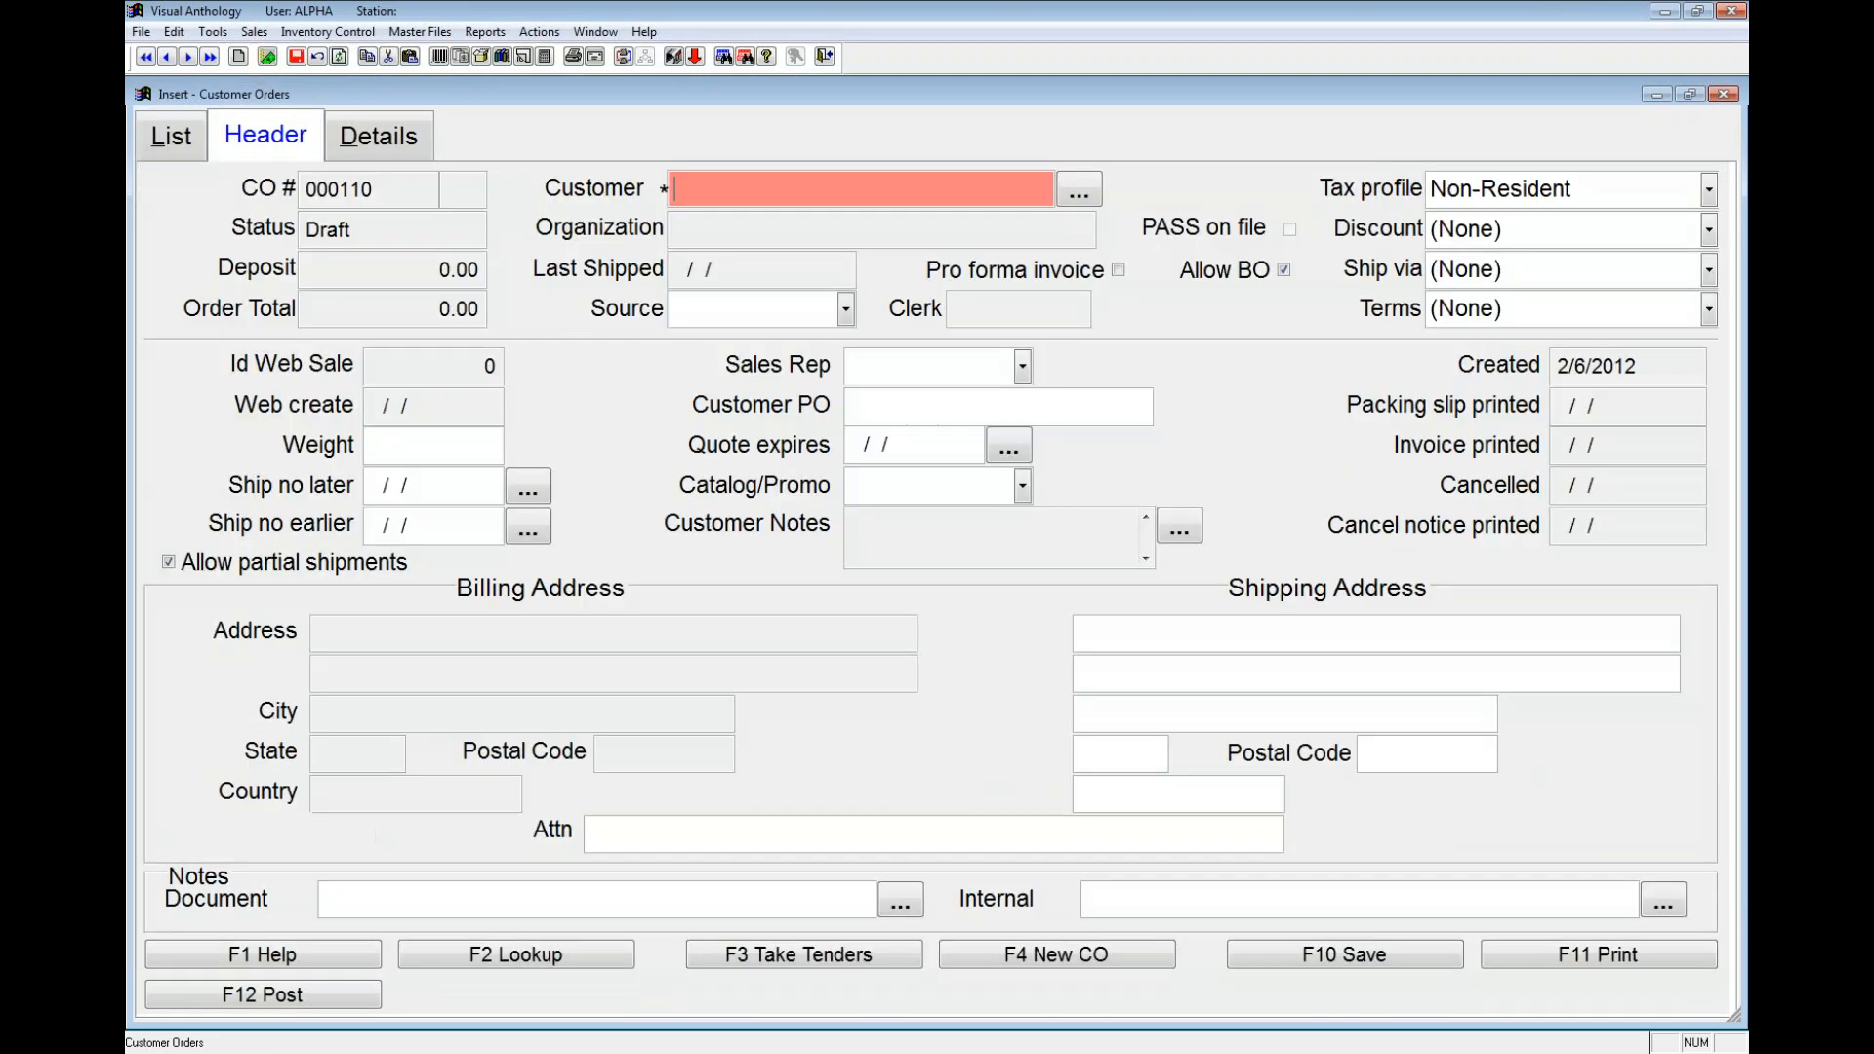
pyautogui.click(1092, 182)
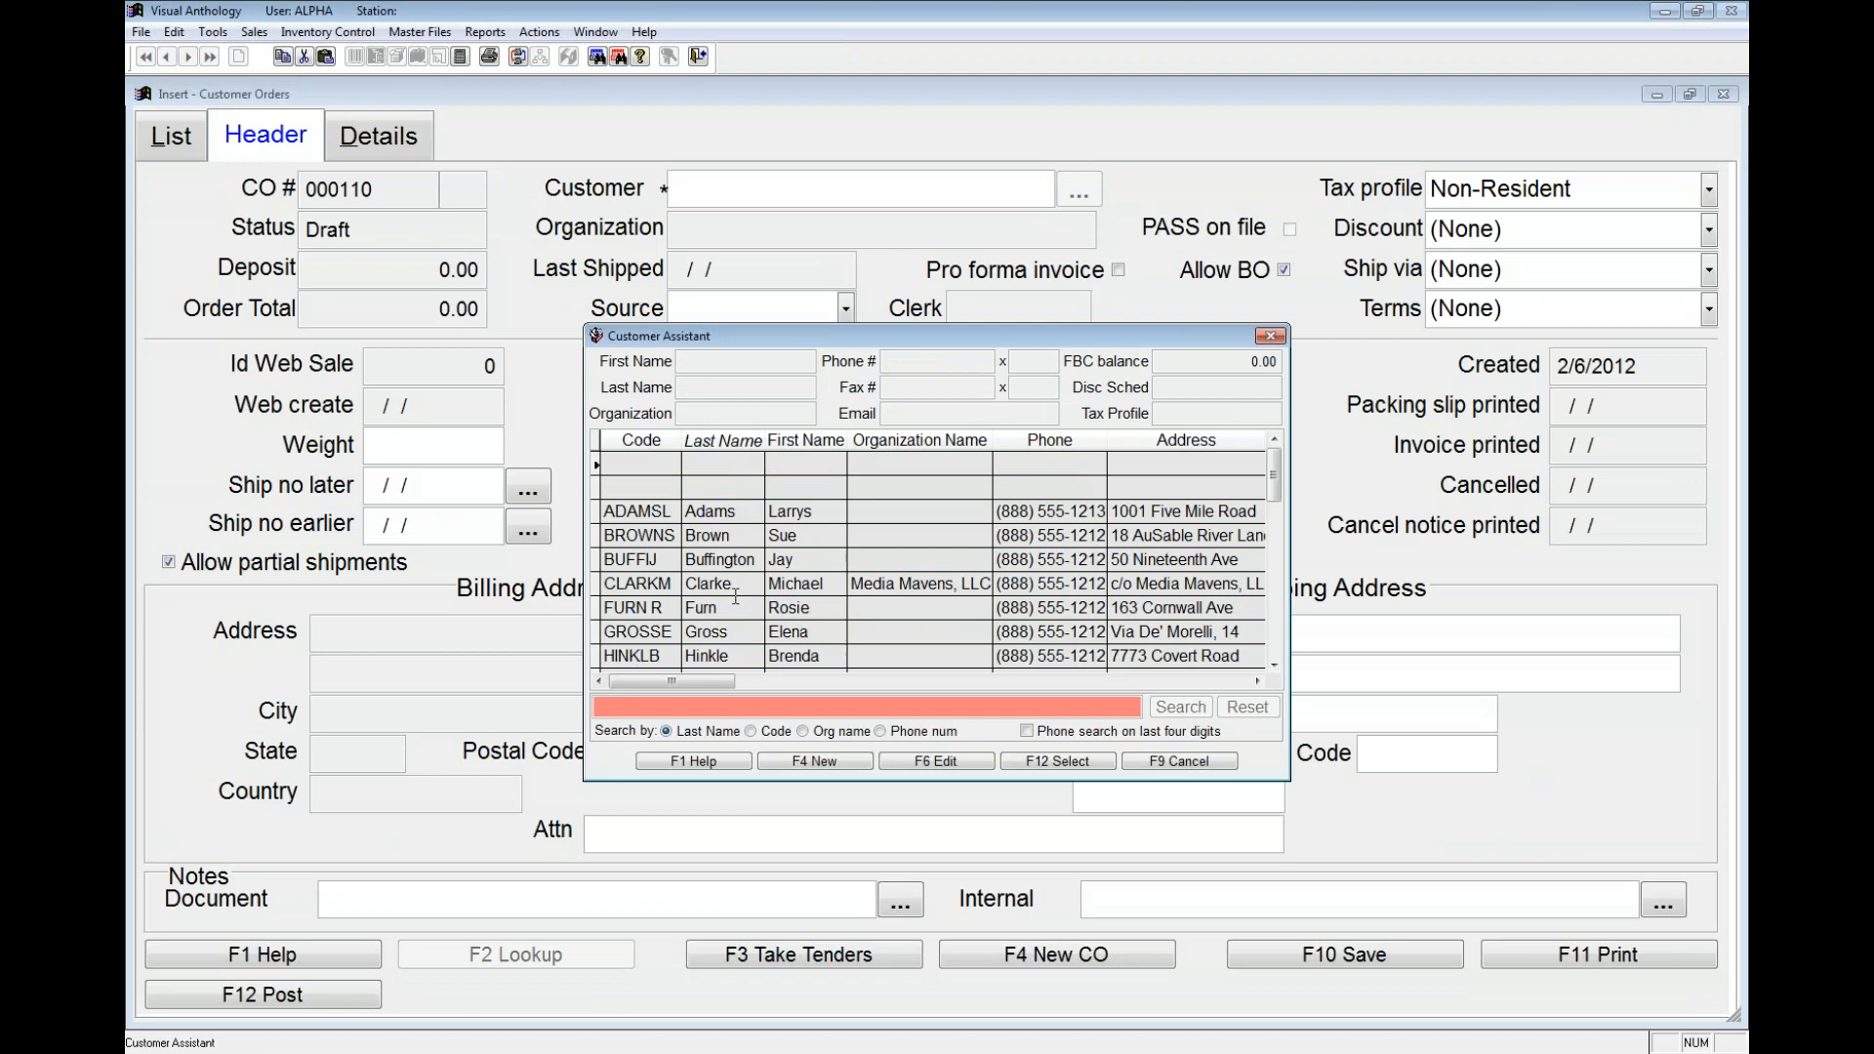
pyautogui.doubleClick(726, 604)
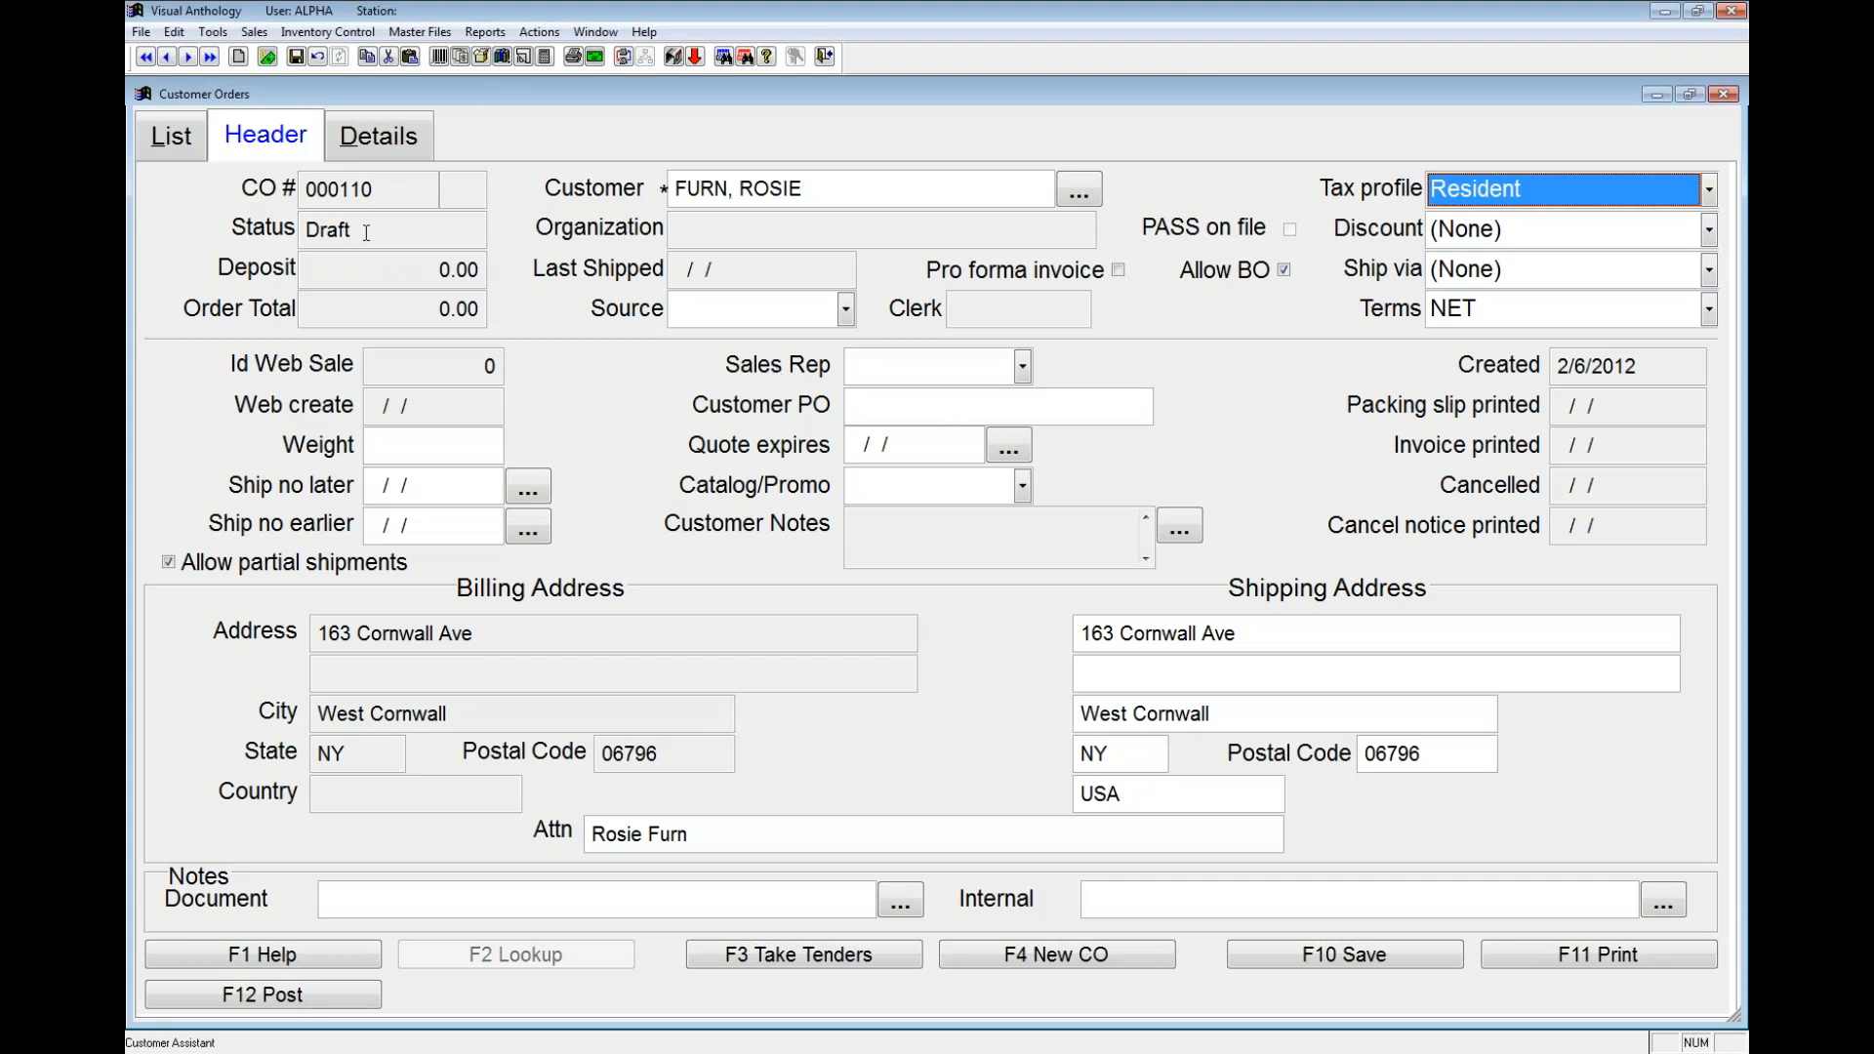
pyautogui.click(1117, 271)
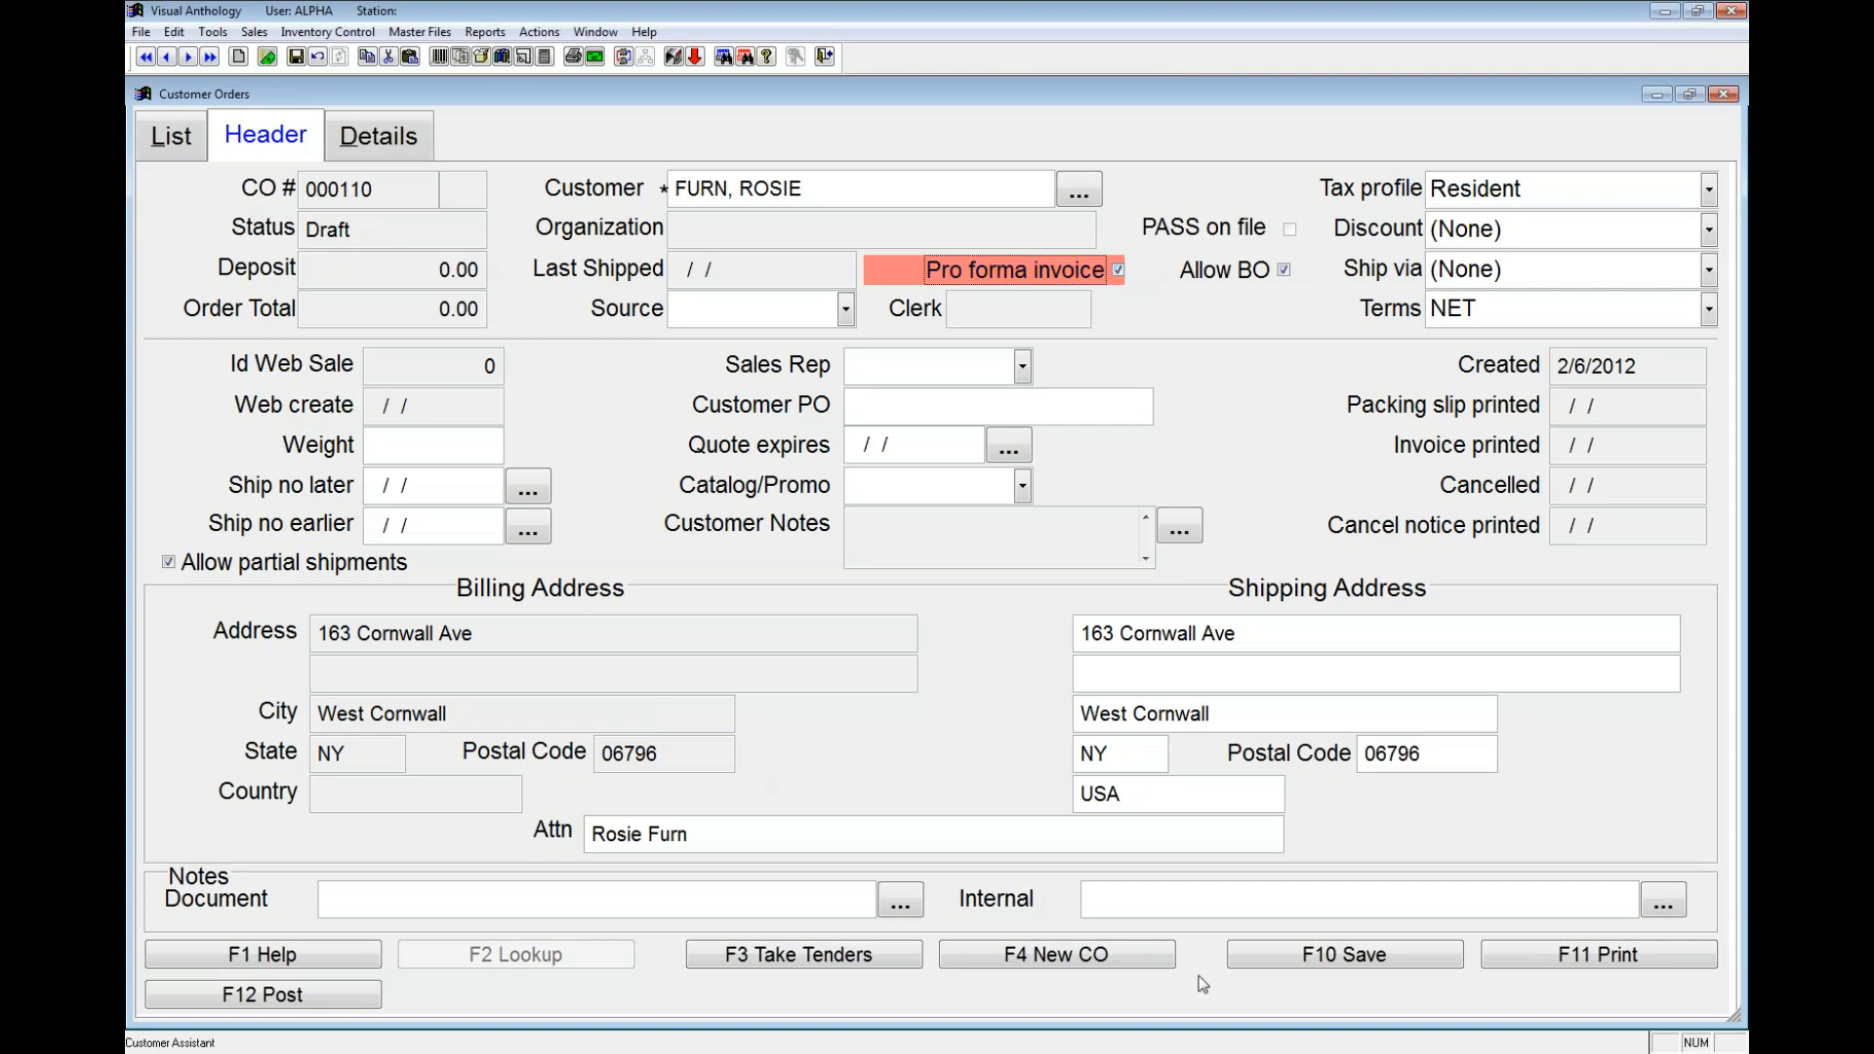
pyautogui.click(1352, 956)
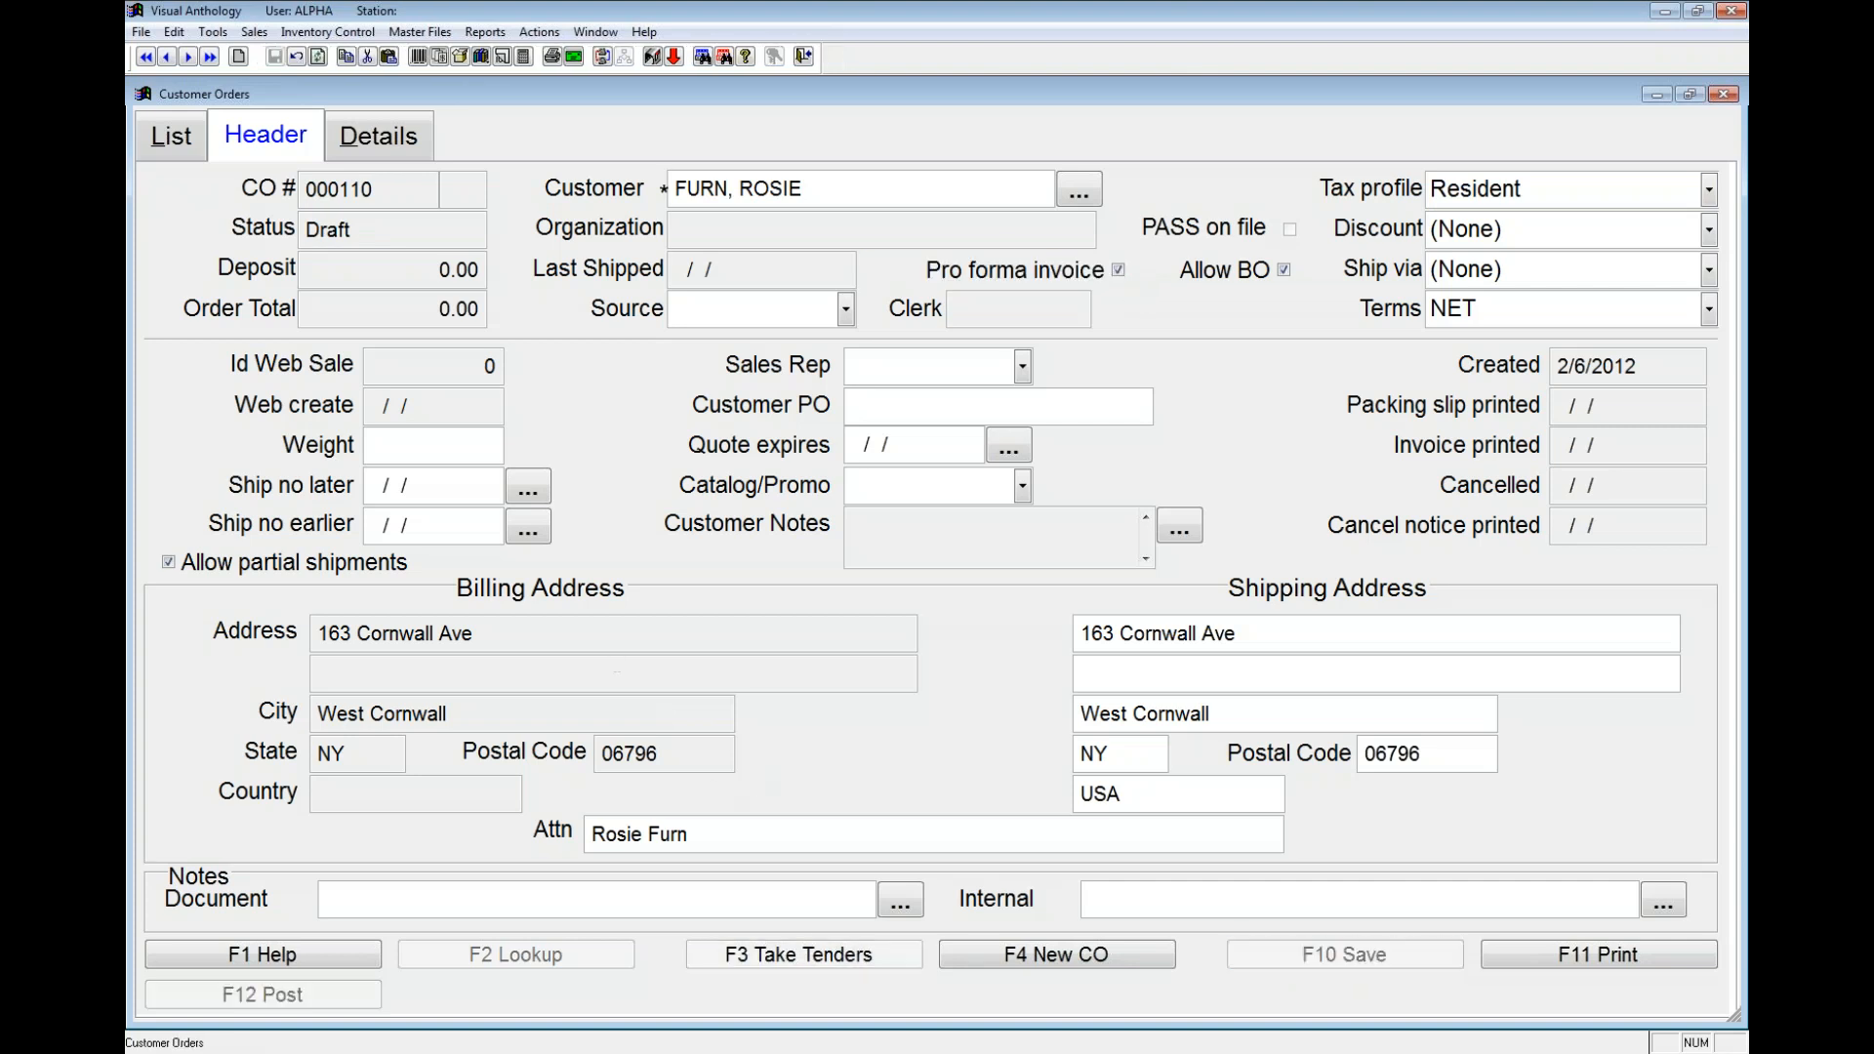
# Step: Add Away Off Shore from the inventory lookup to the new order with an ordered quantity of 2
pyautogui.click(389, 160)
pyautogui.press('F8')
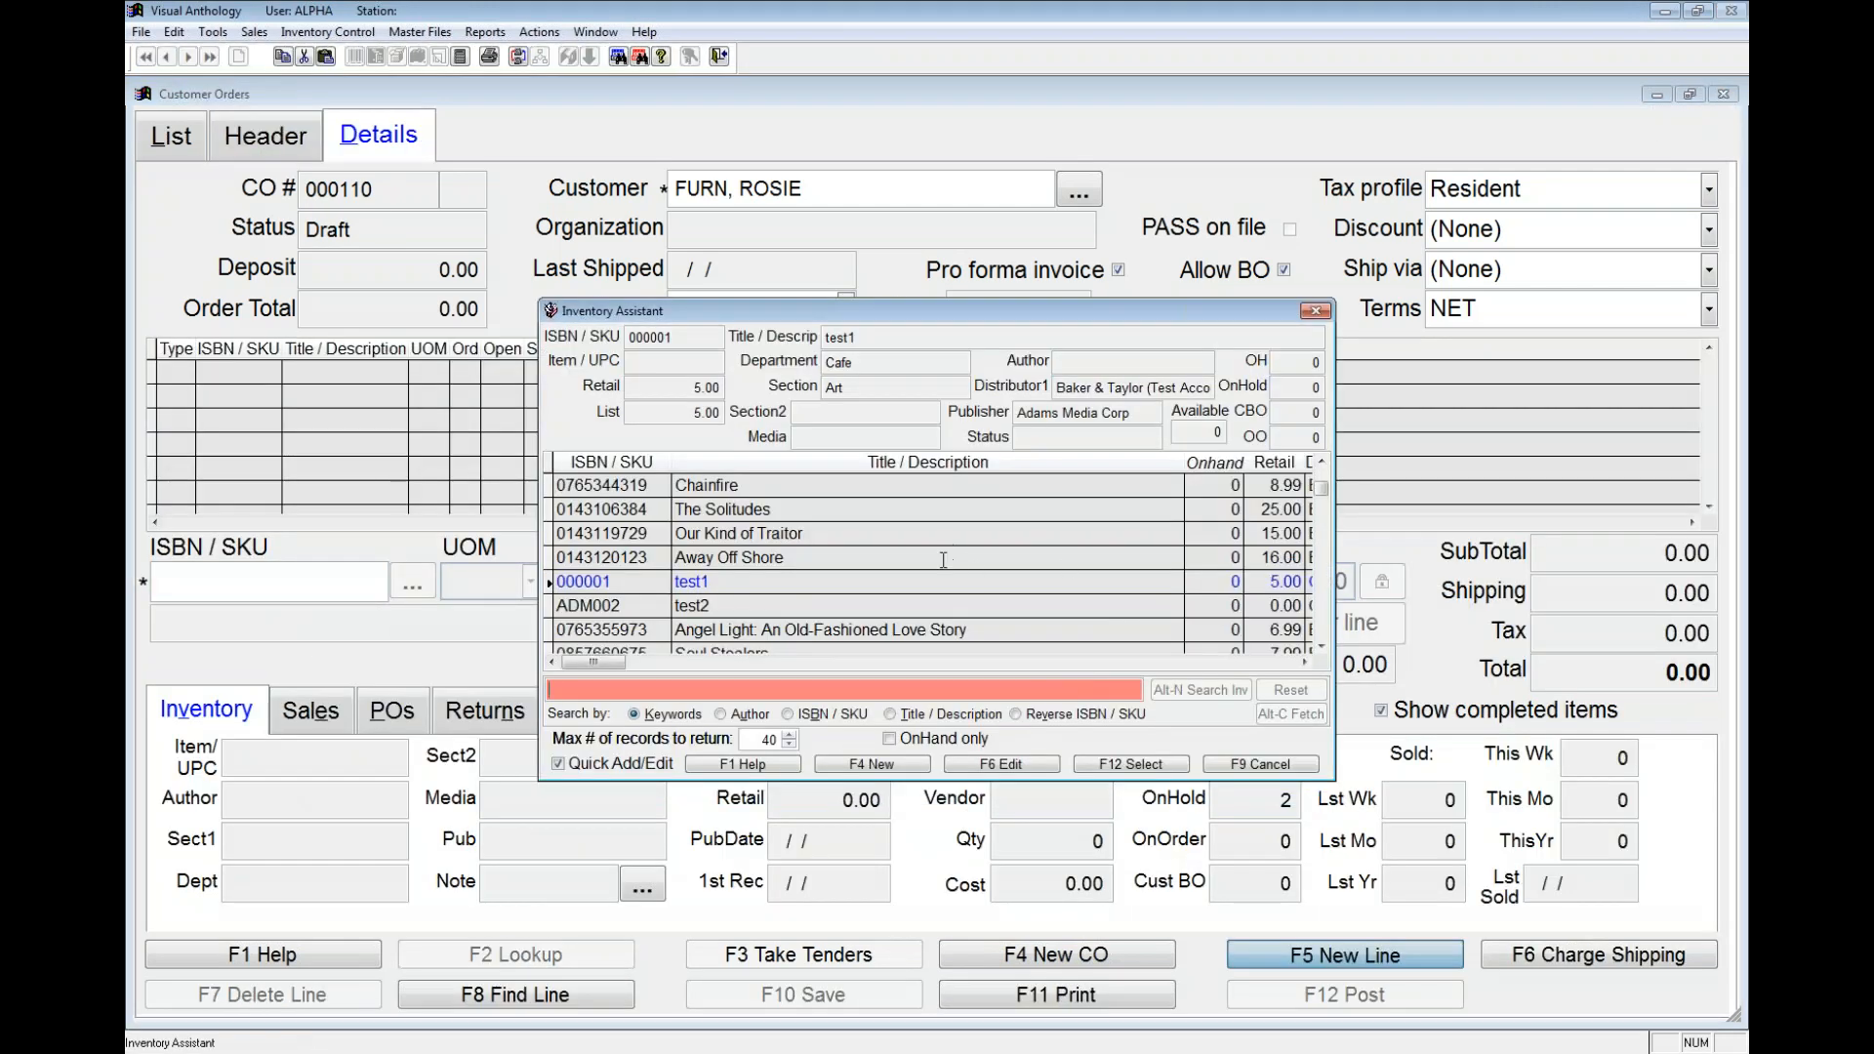
pyautogui.doubleClick(940, 557)
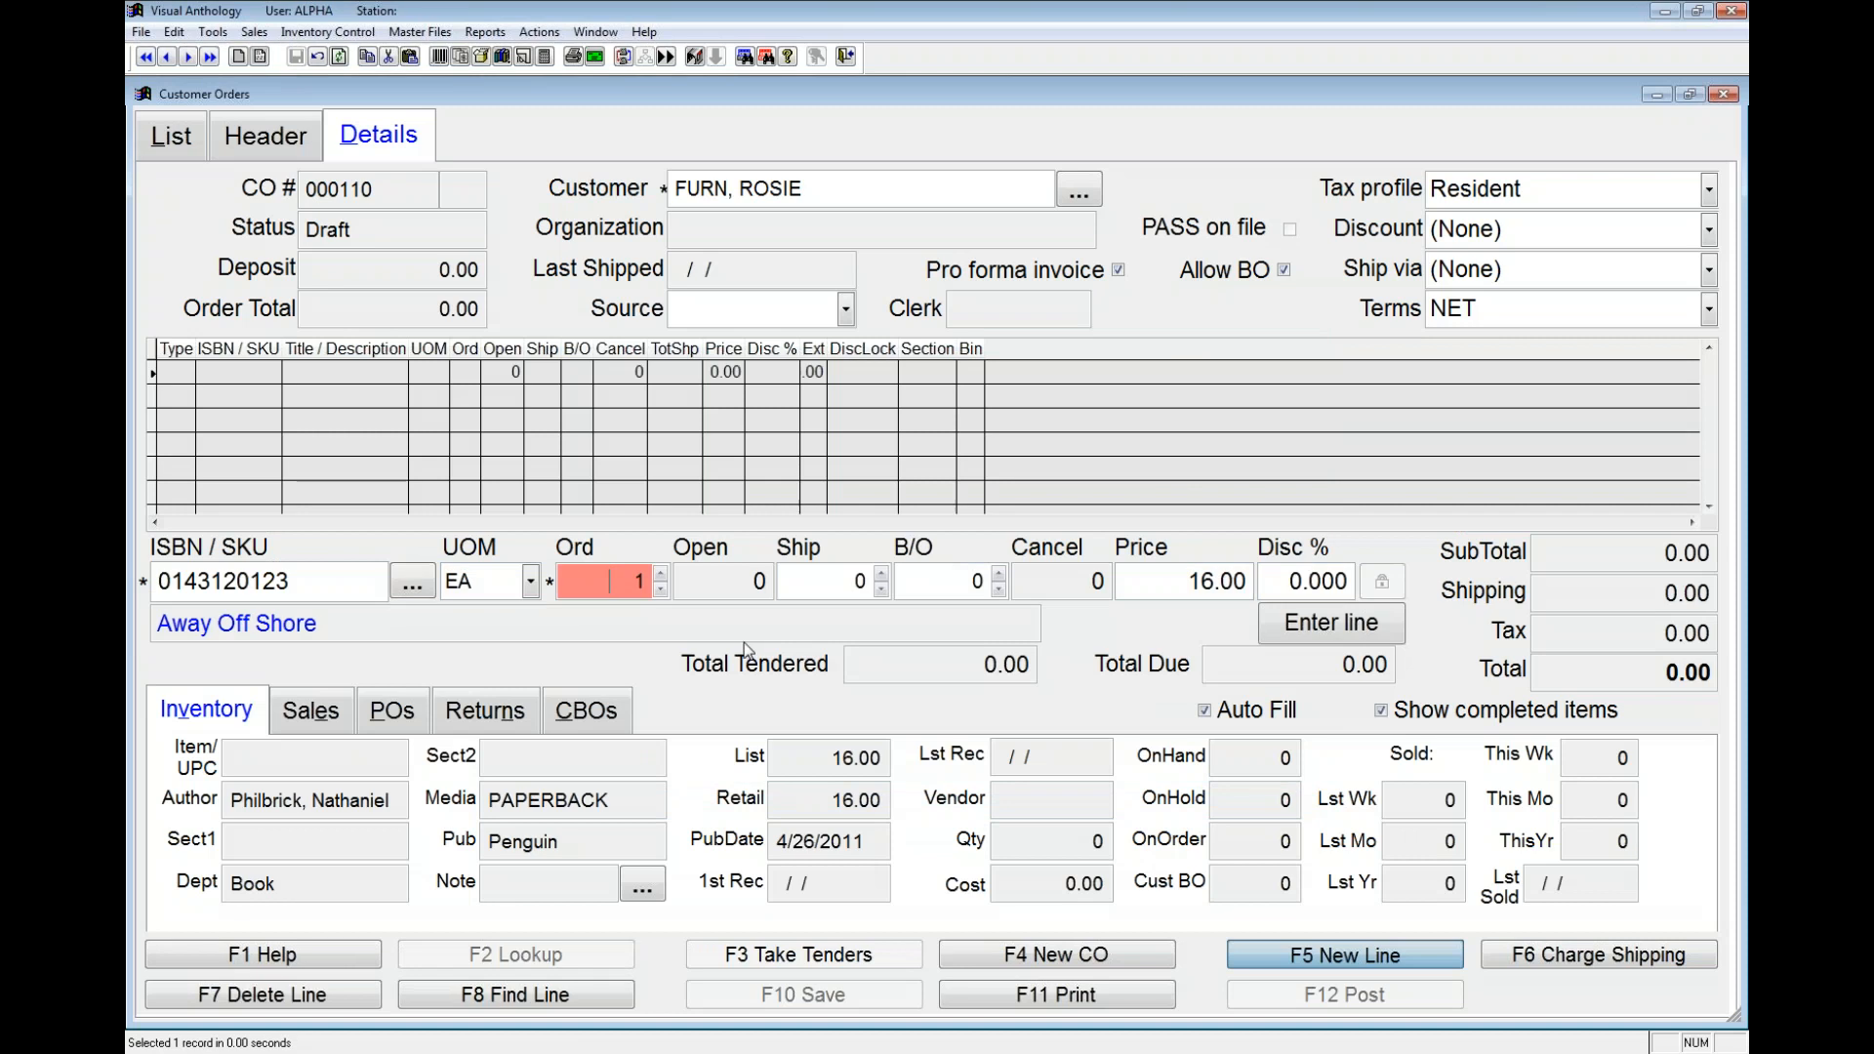
pyautogui.write('2')
pyautogui.press('Tab')
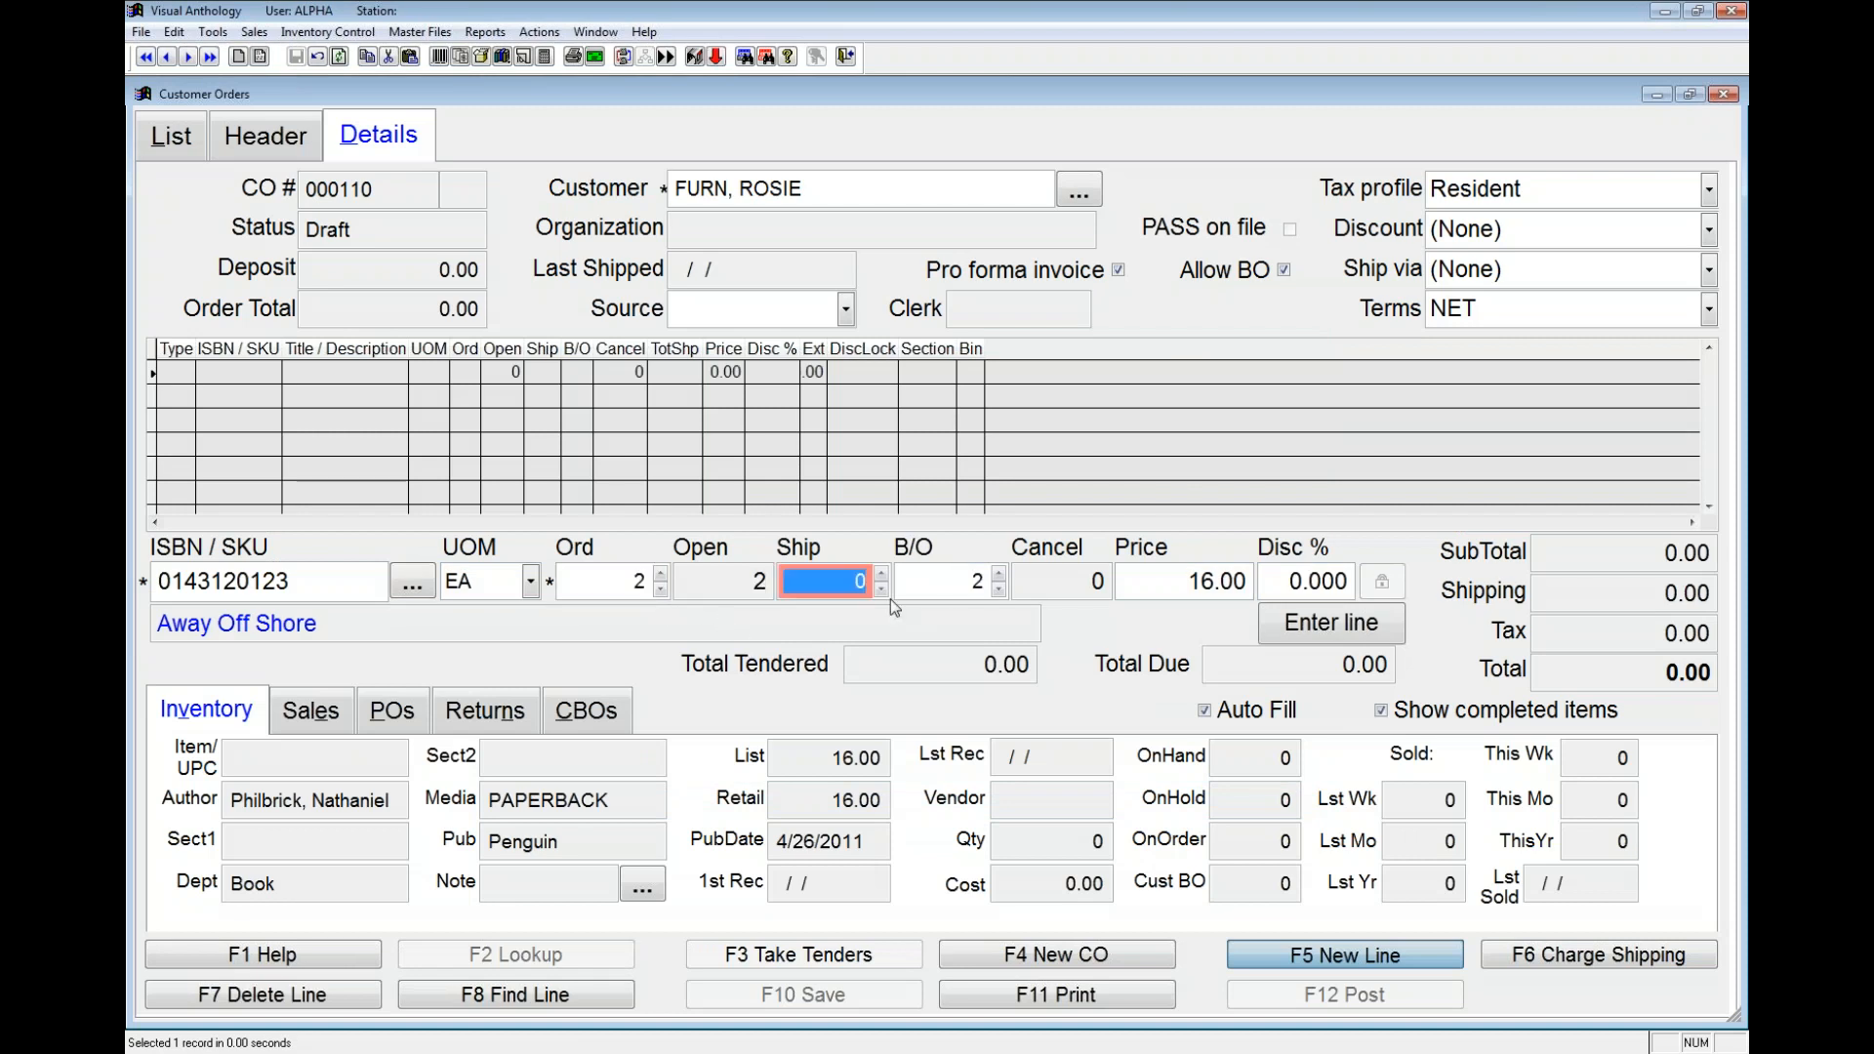
pyautogui.press('Return')
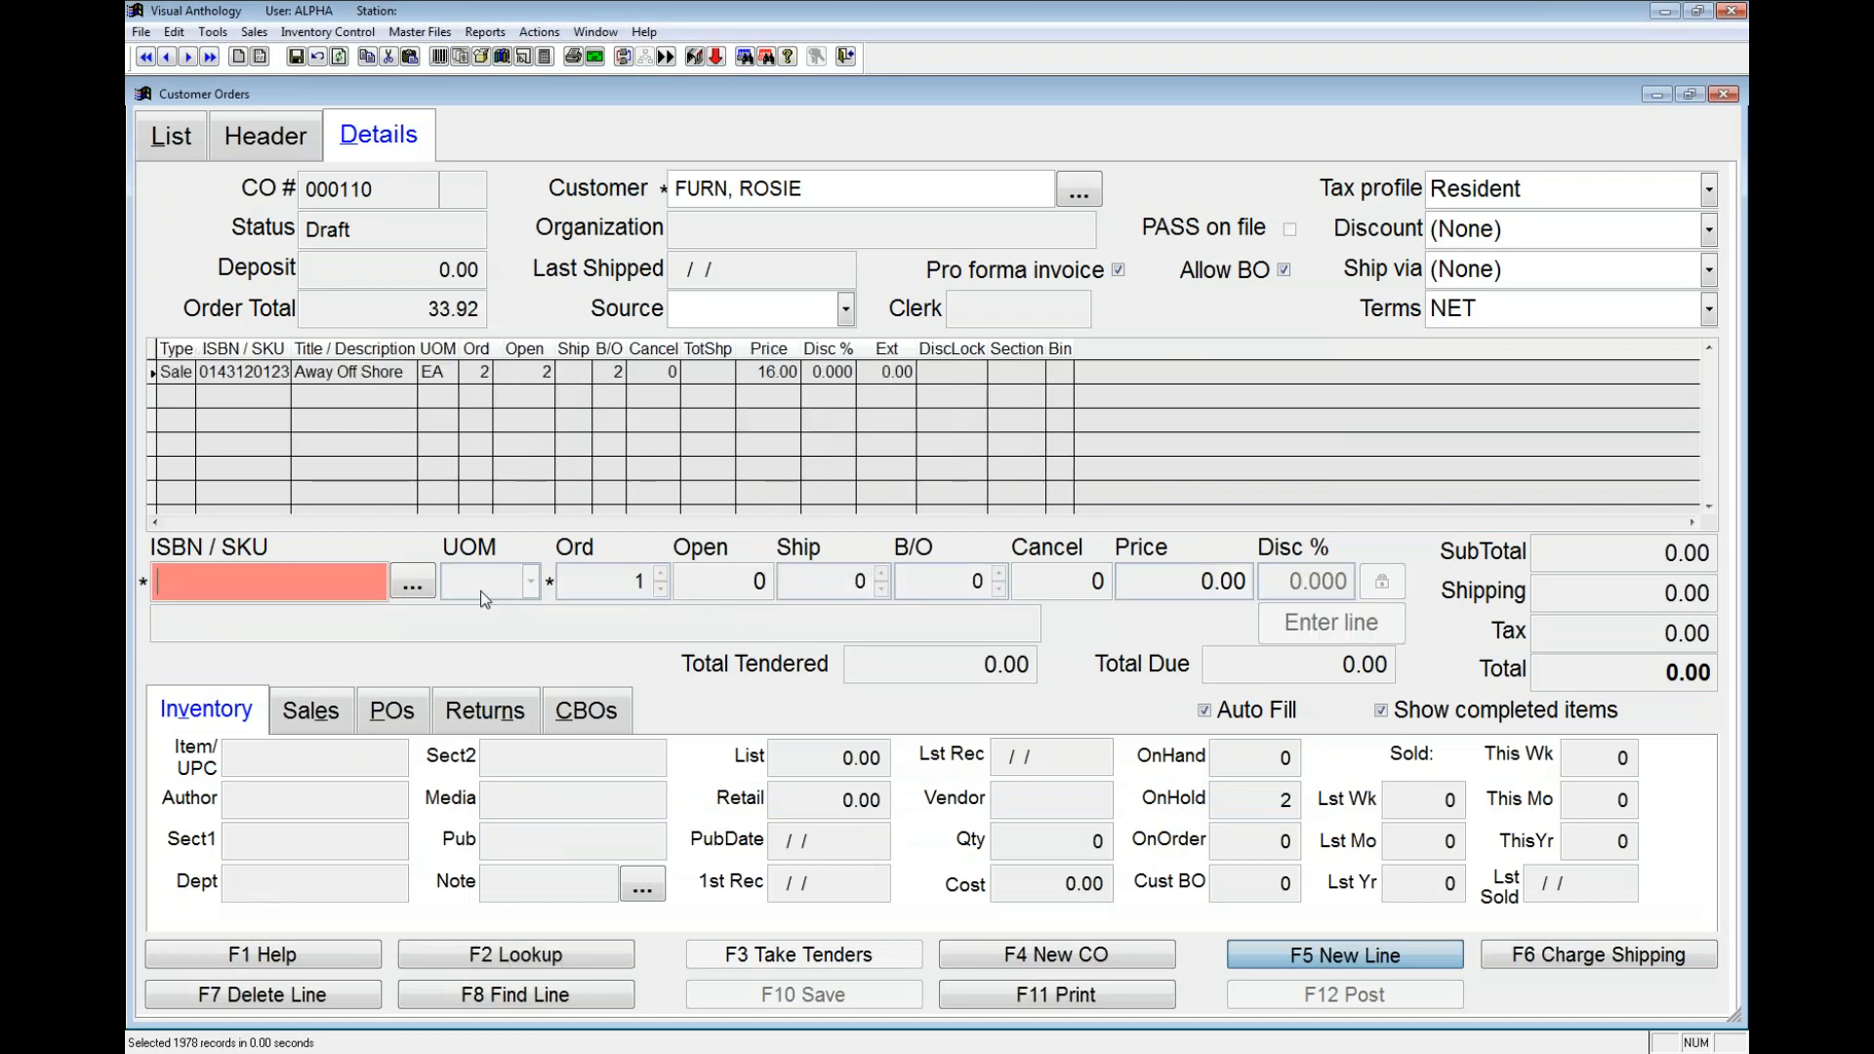
# Step: Add one copy of Social Media Marketing Book from the inventory lookup as the order's second line
pyautogui.click(412, 584)
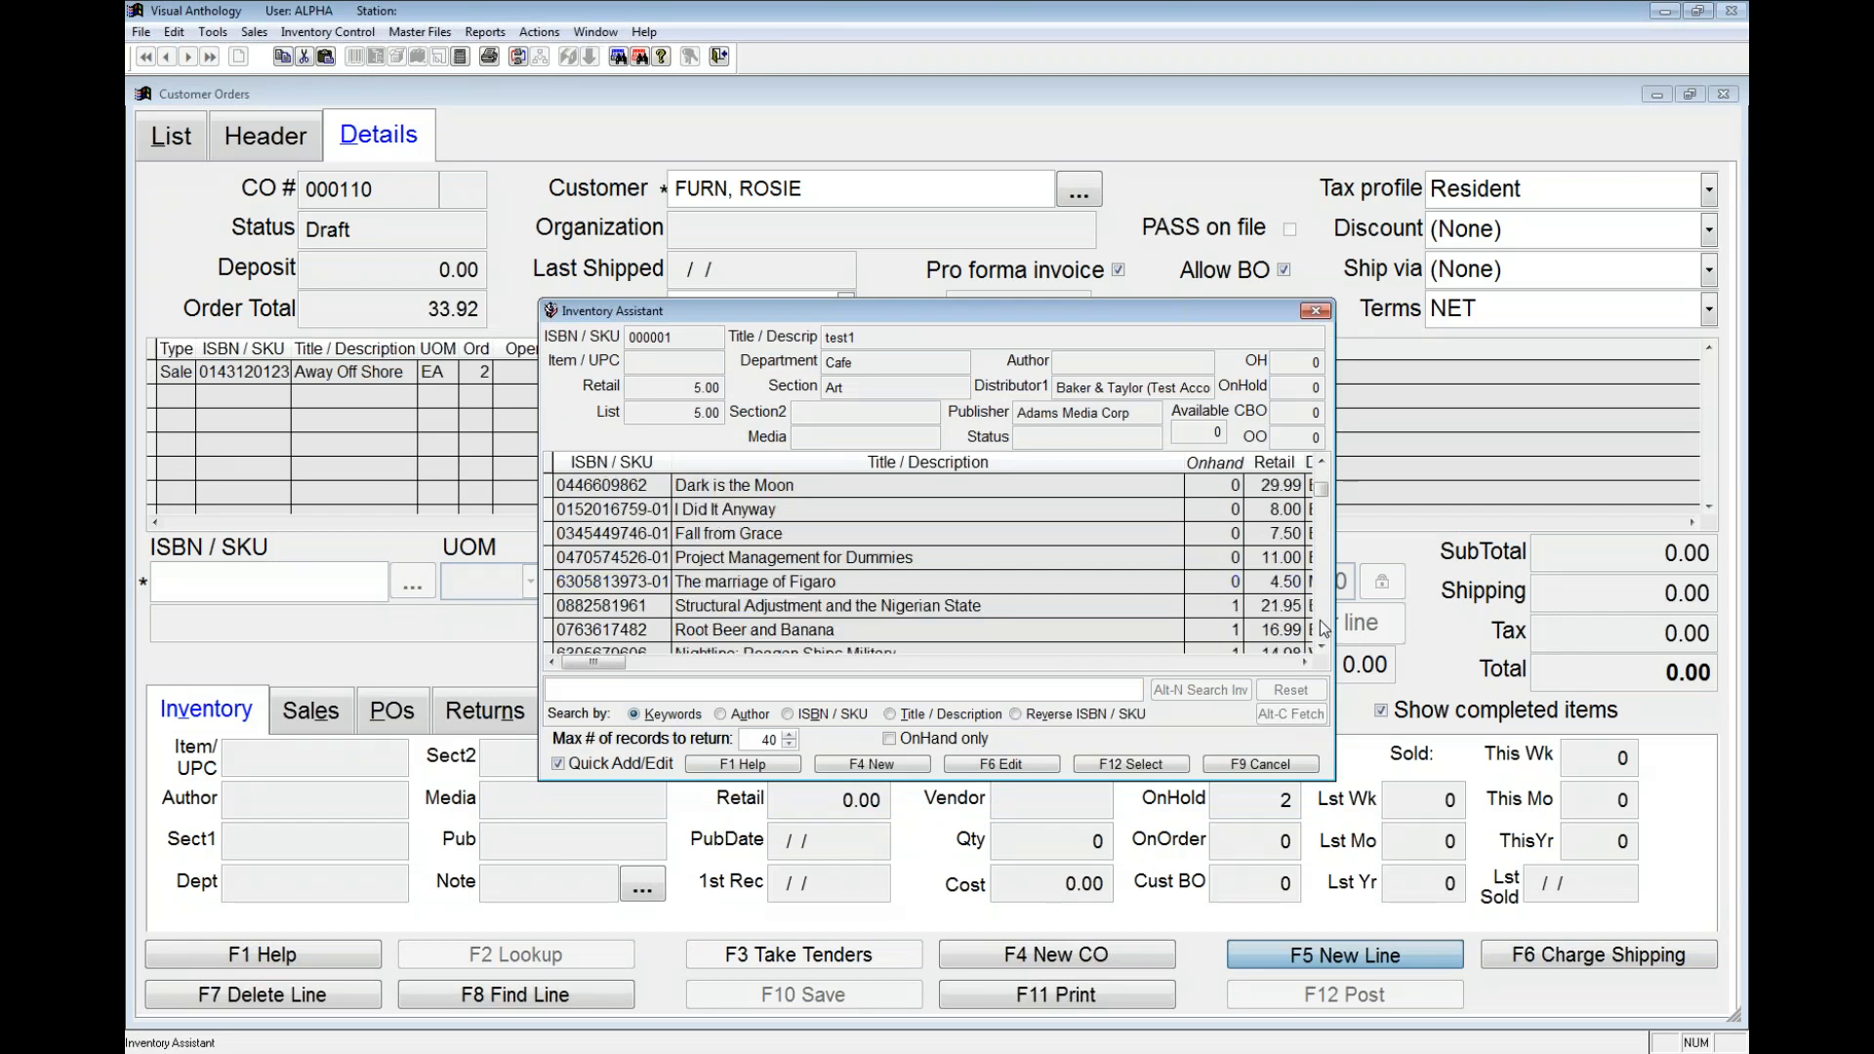
pyautogui.doubleClick(732, 606)
pyautogui.press('Tab')
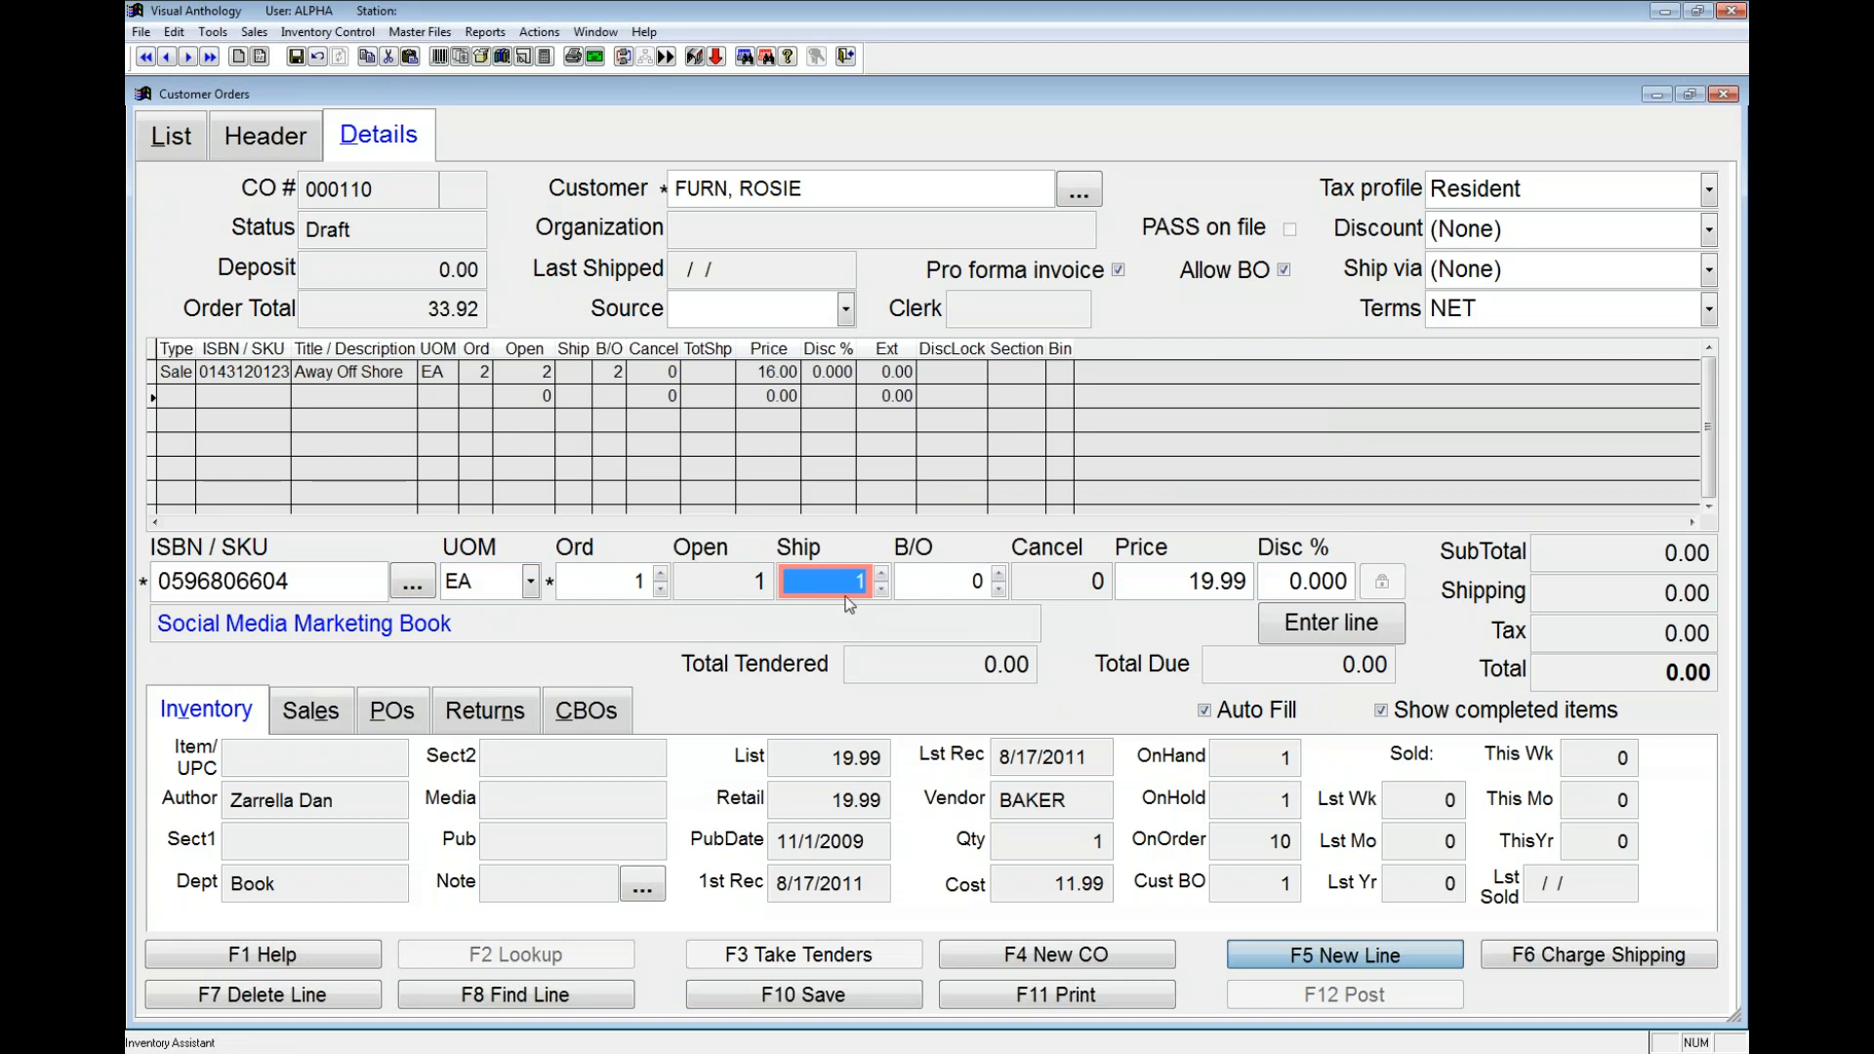
pyautogui.click(1349, 629)
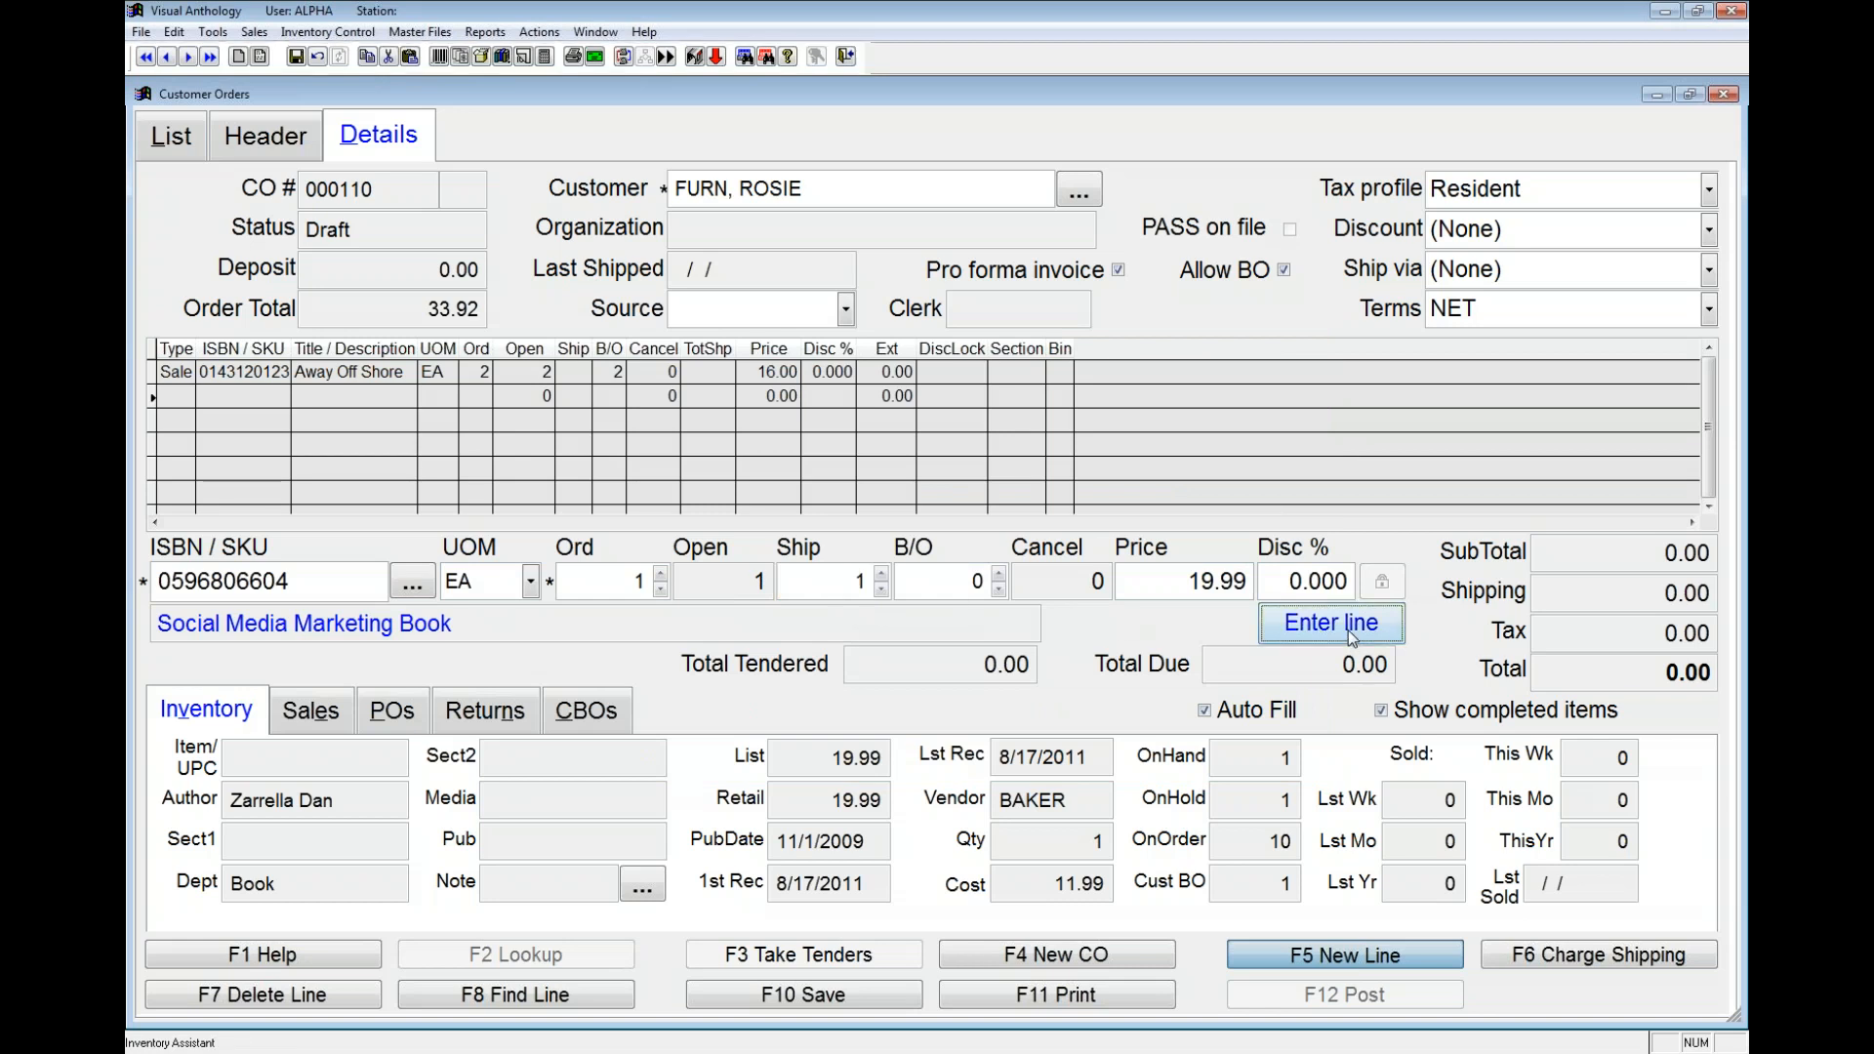
# Step: Save the order, preview its pro forma invoice on screen, and close the preview and print options without printing
pyautogui.click(886, 988)
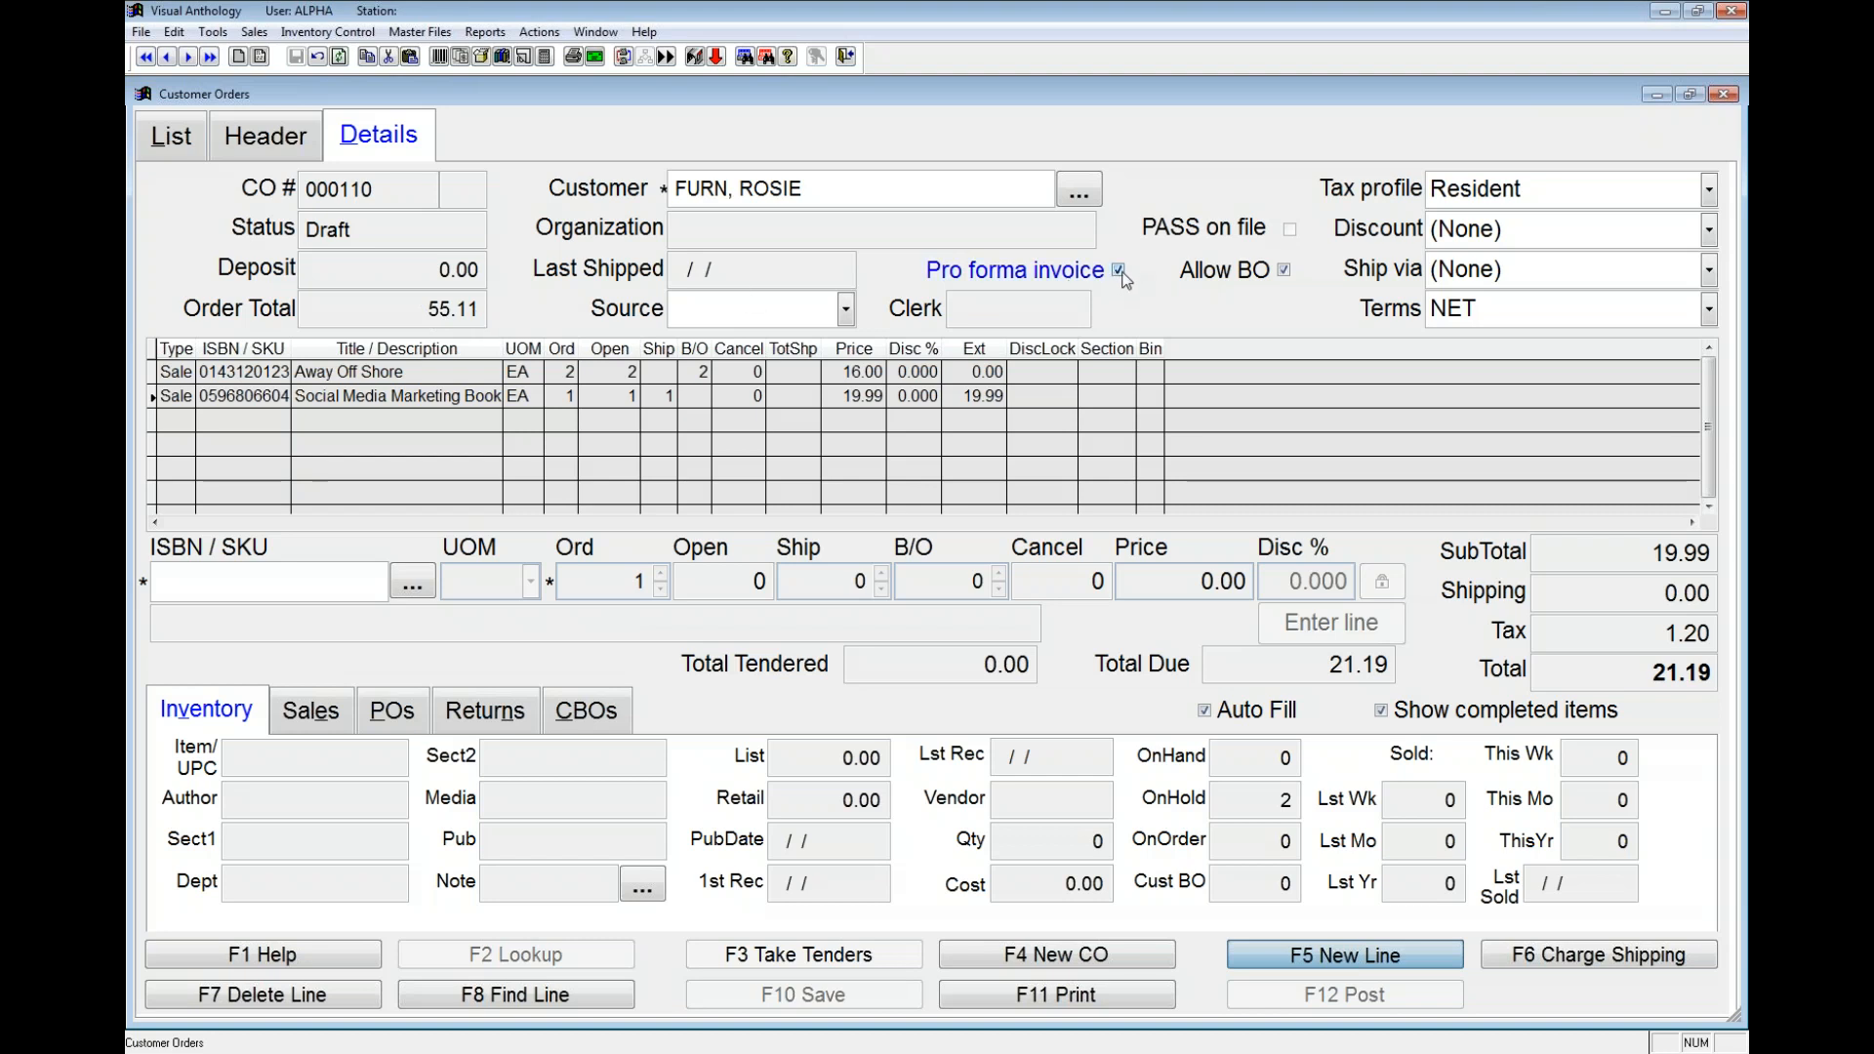
pyautogui.click(1058, 998)
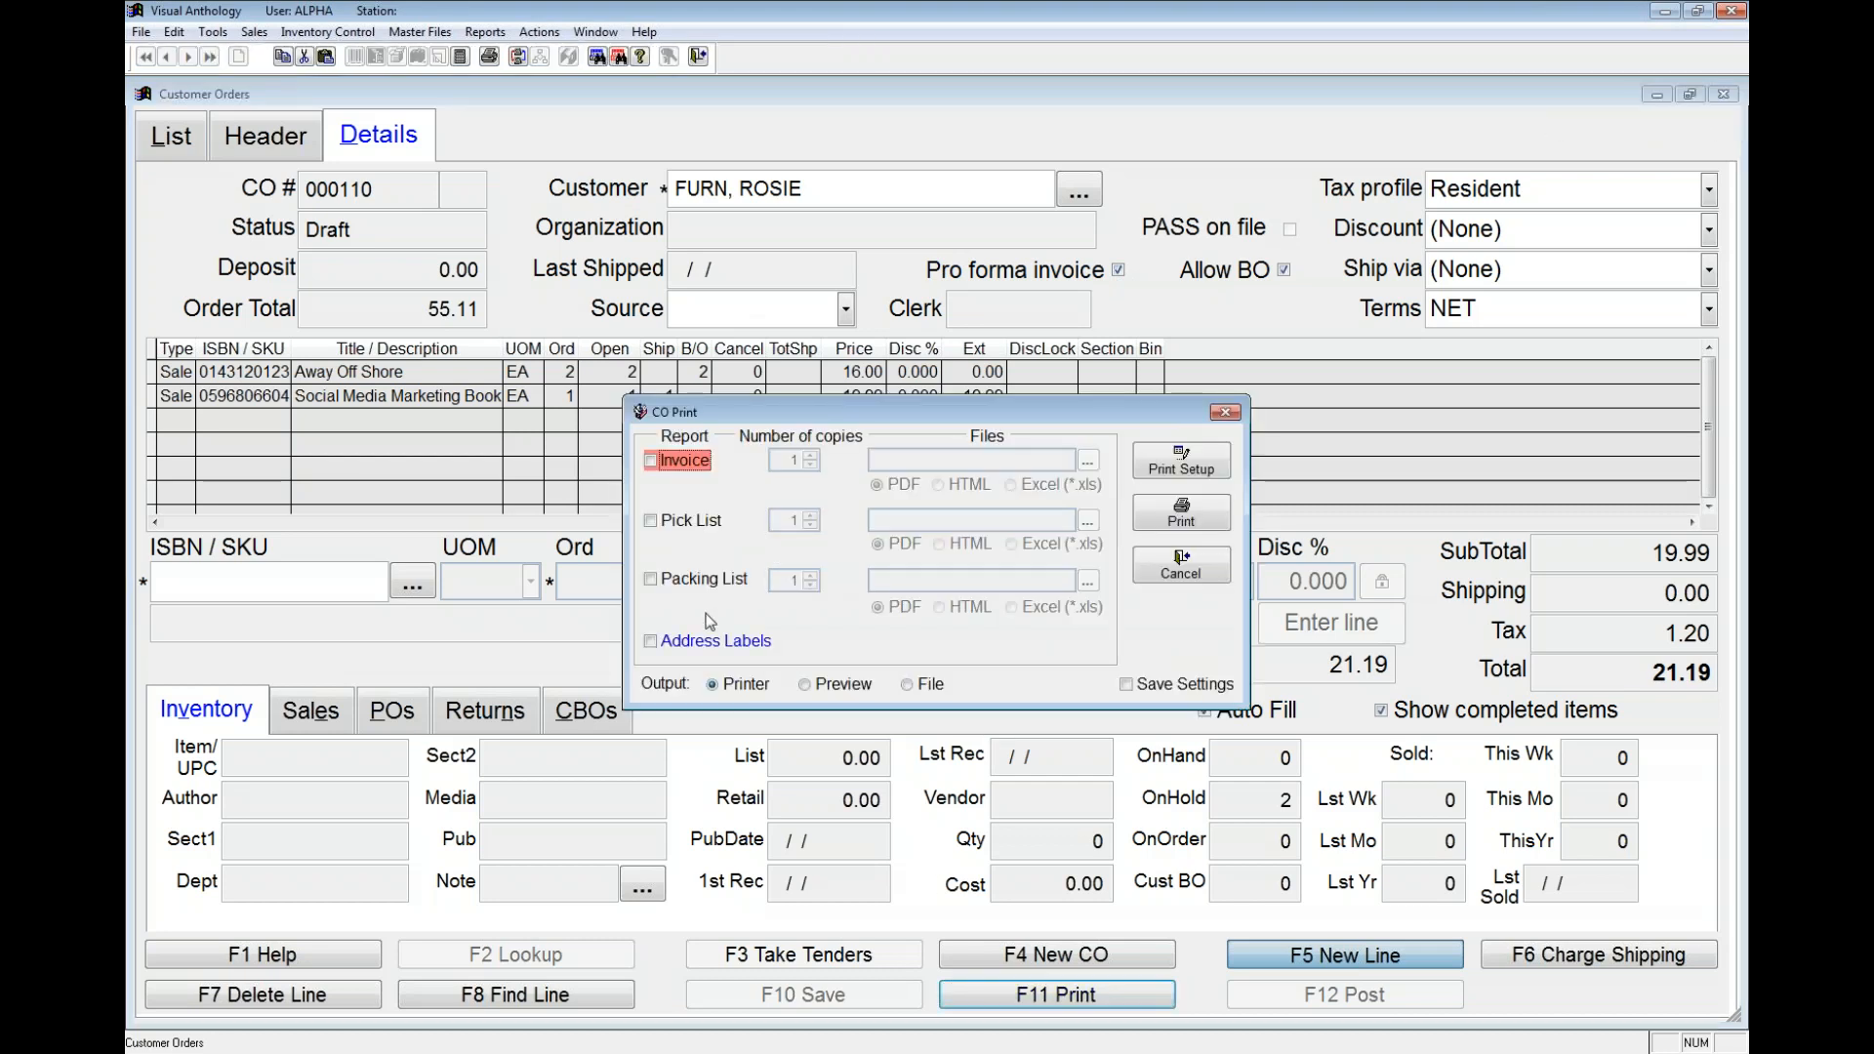
pyautogui.click(681, 461)
pyautogui.click(841, 685)
pyautogui.click(1181, 514)
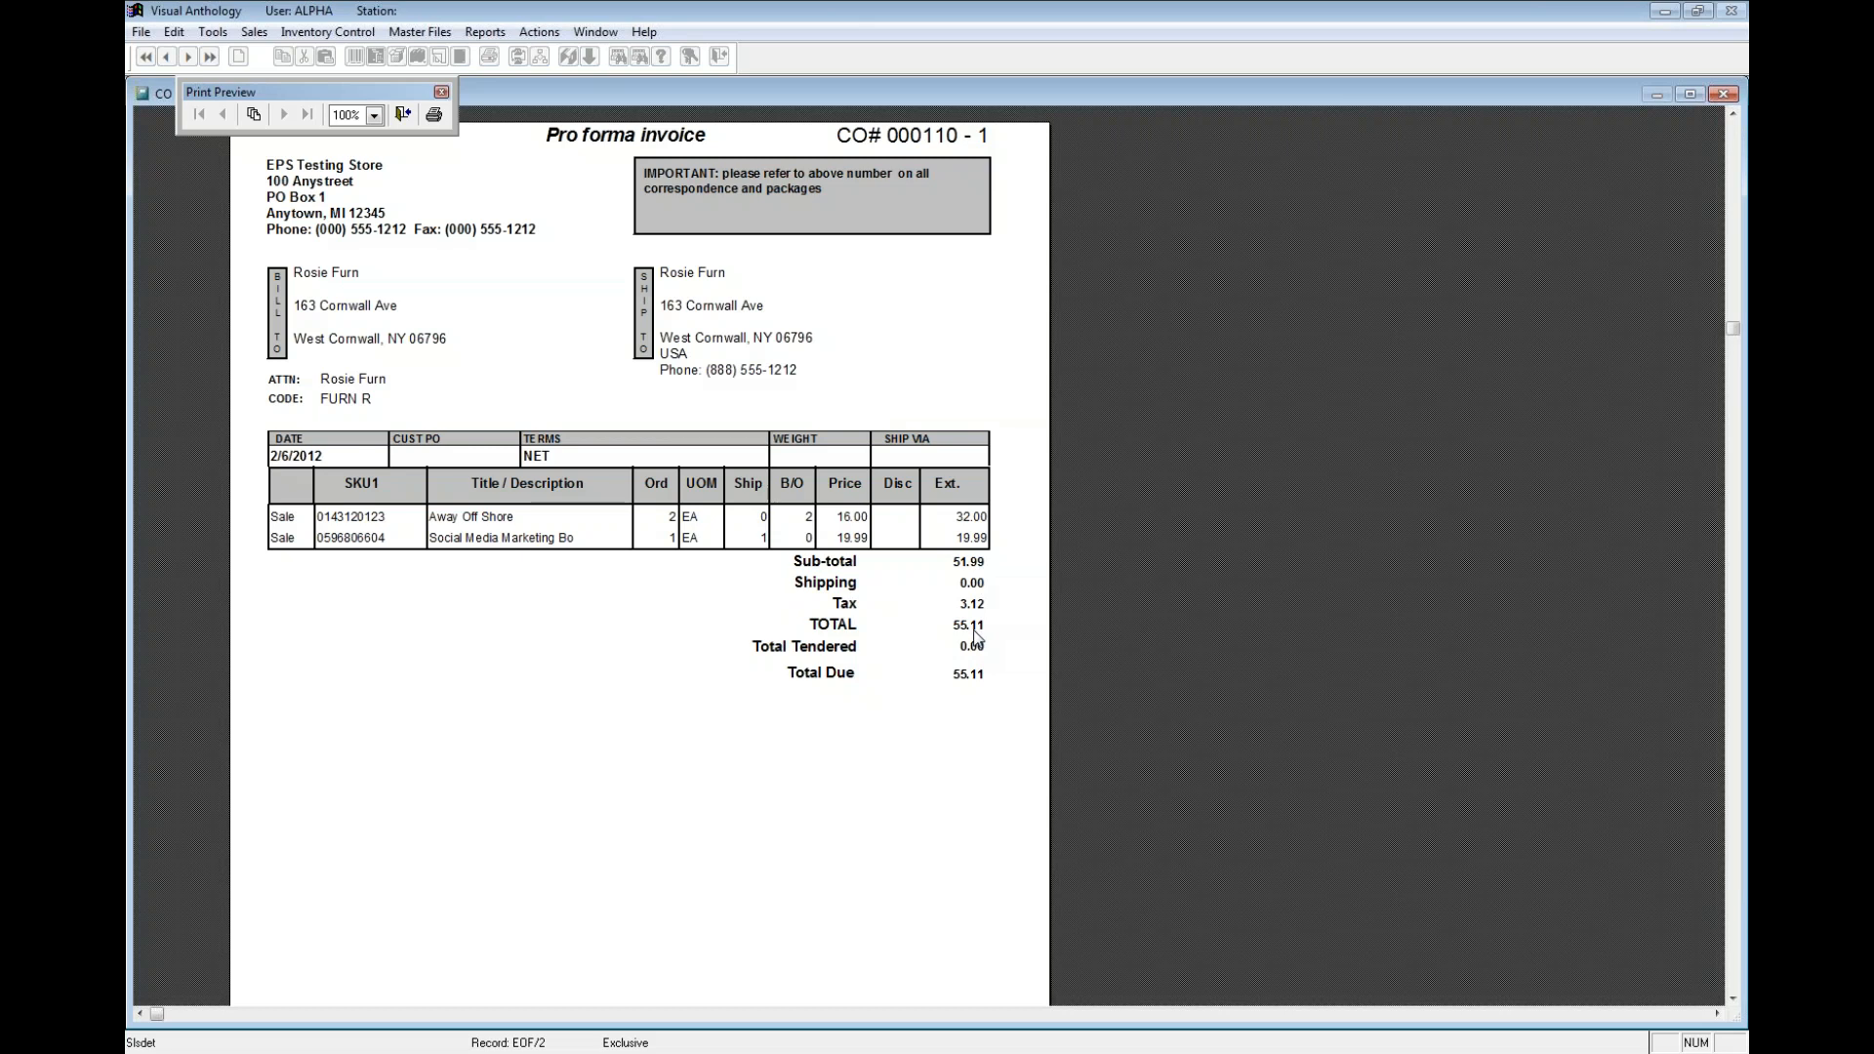
pyautogui.click(404, 114)
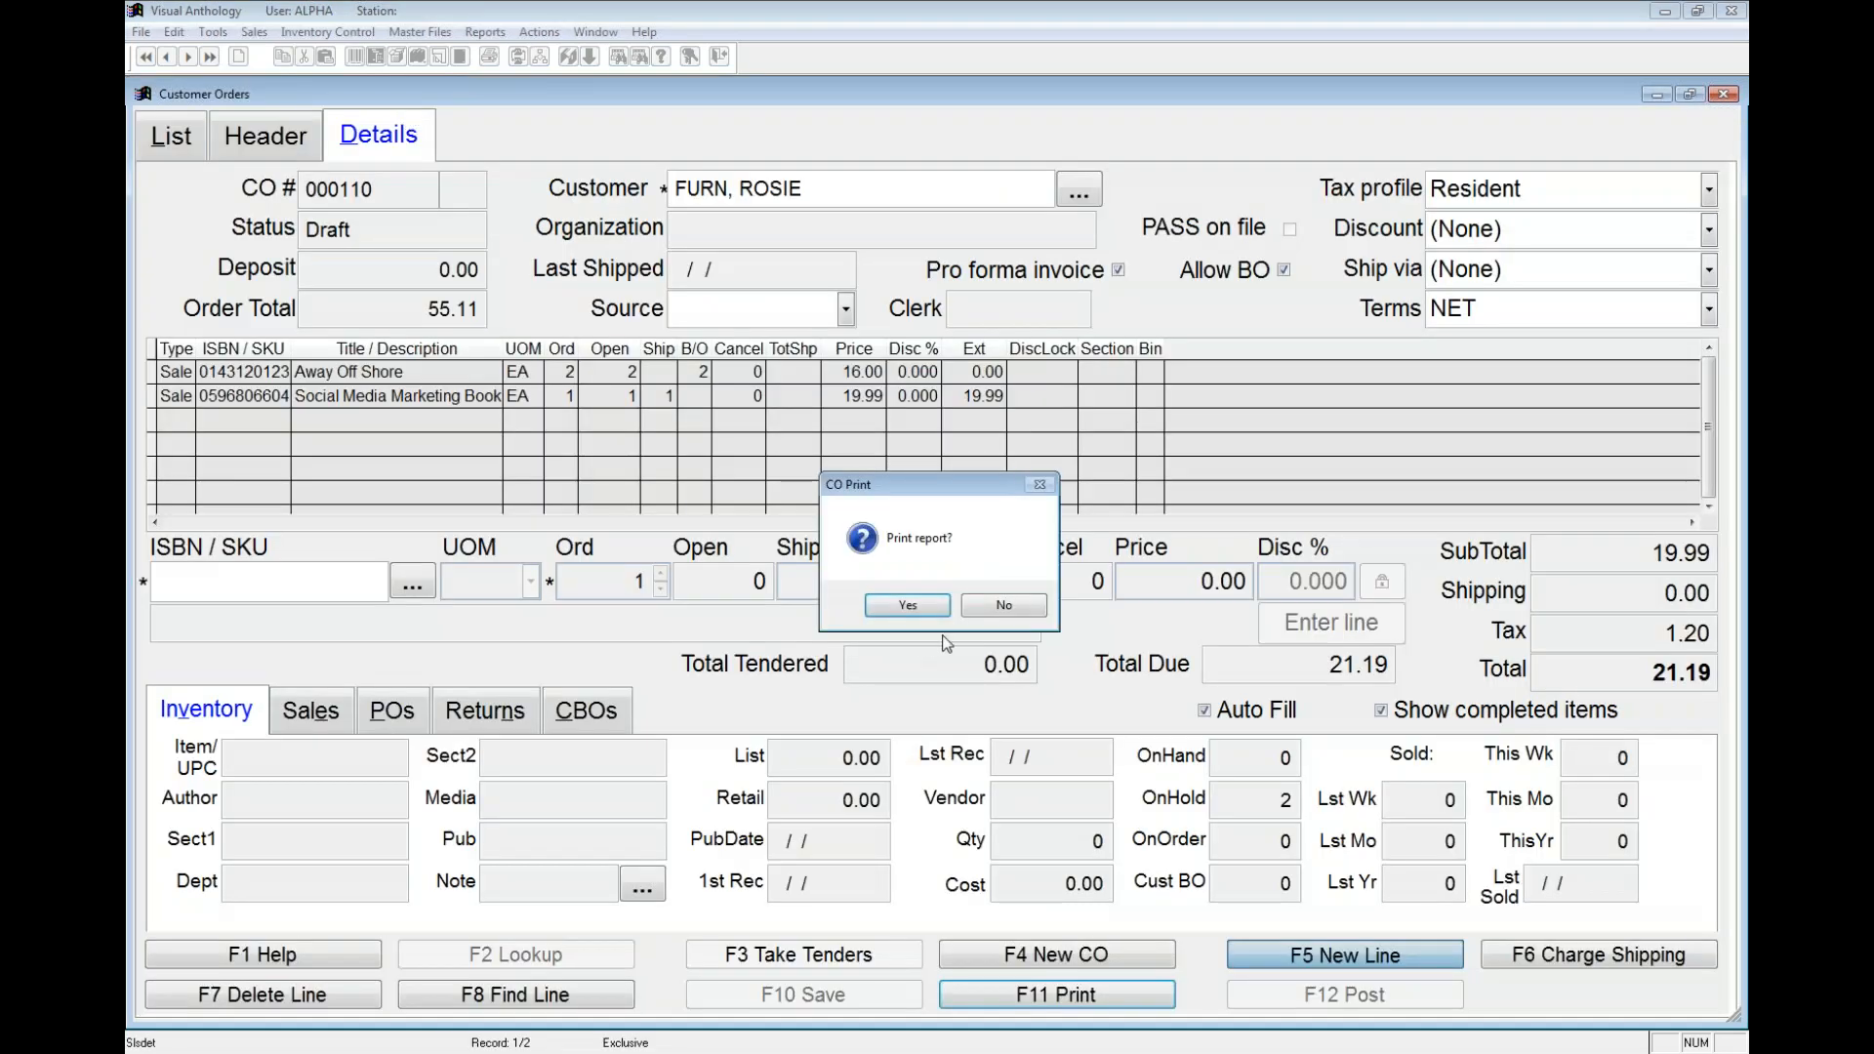
pyautogui.click(972, 608)
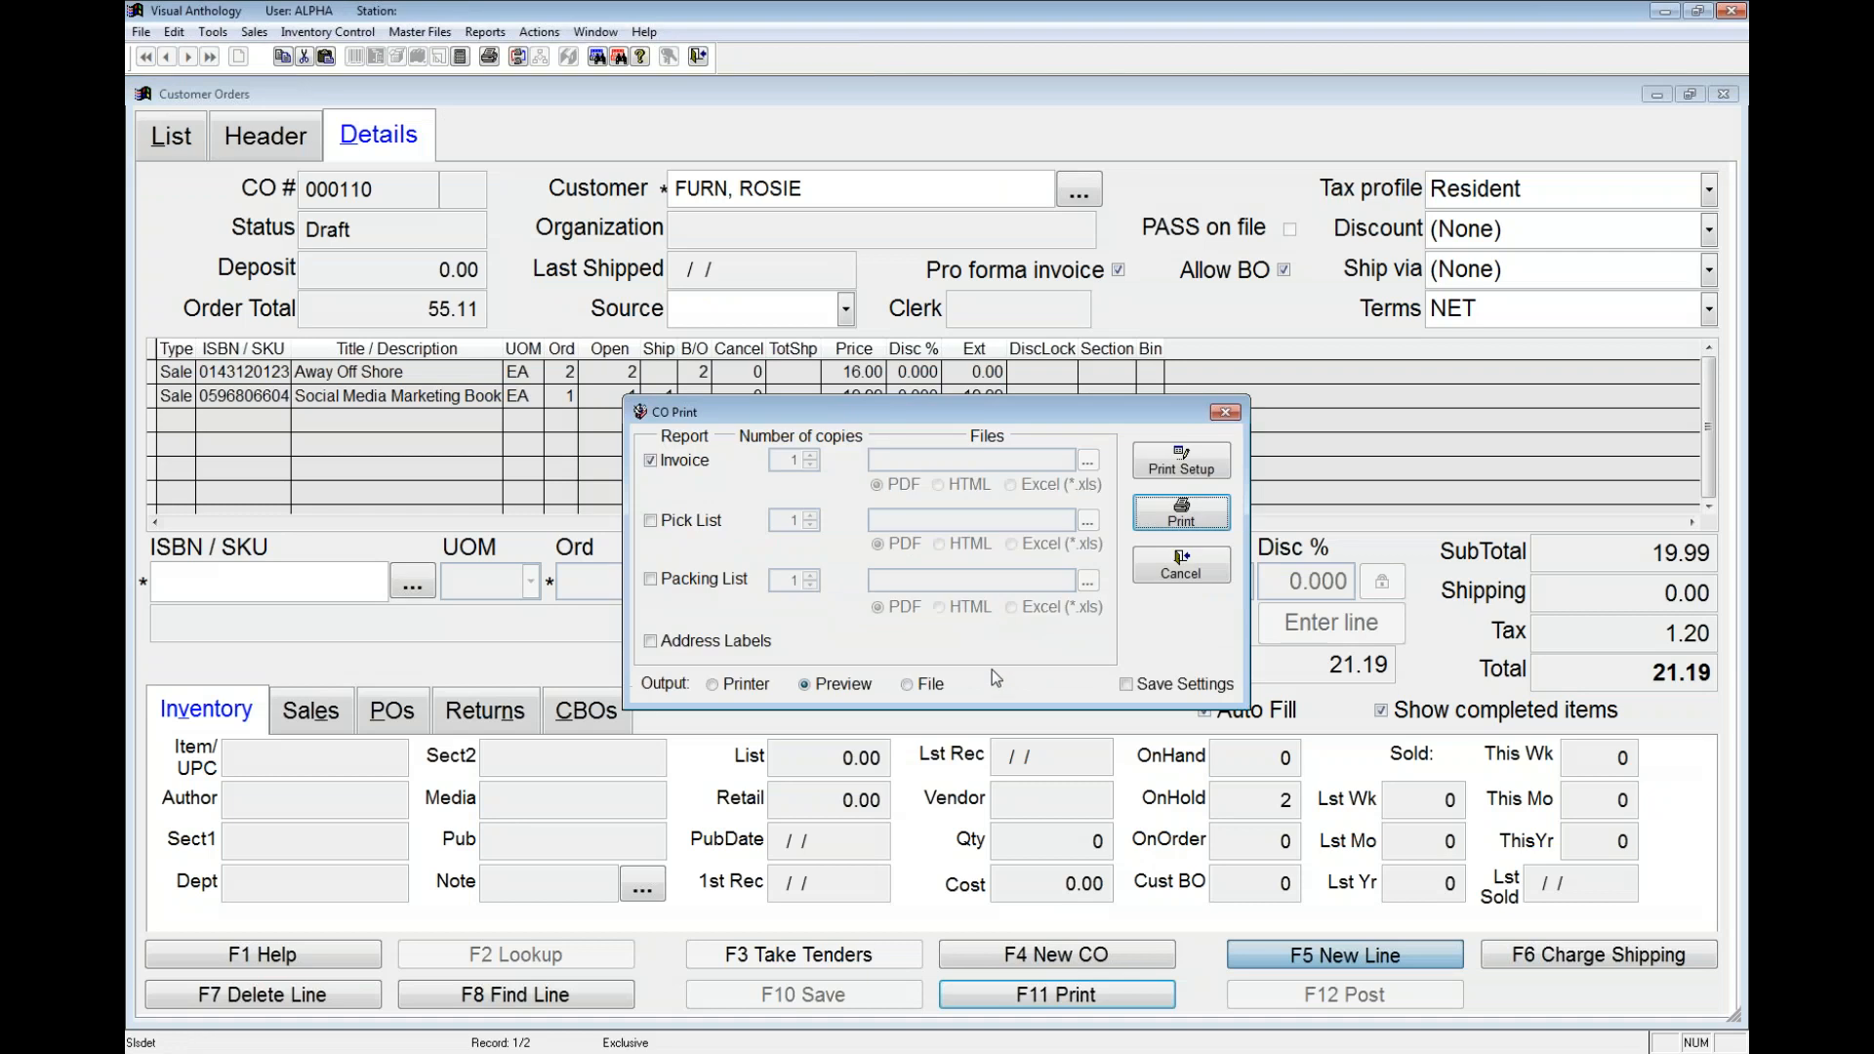
pyautogui.click(1198, 584)
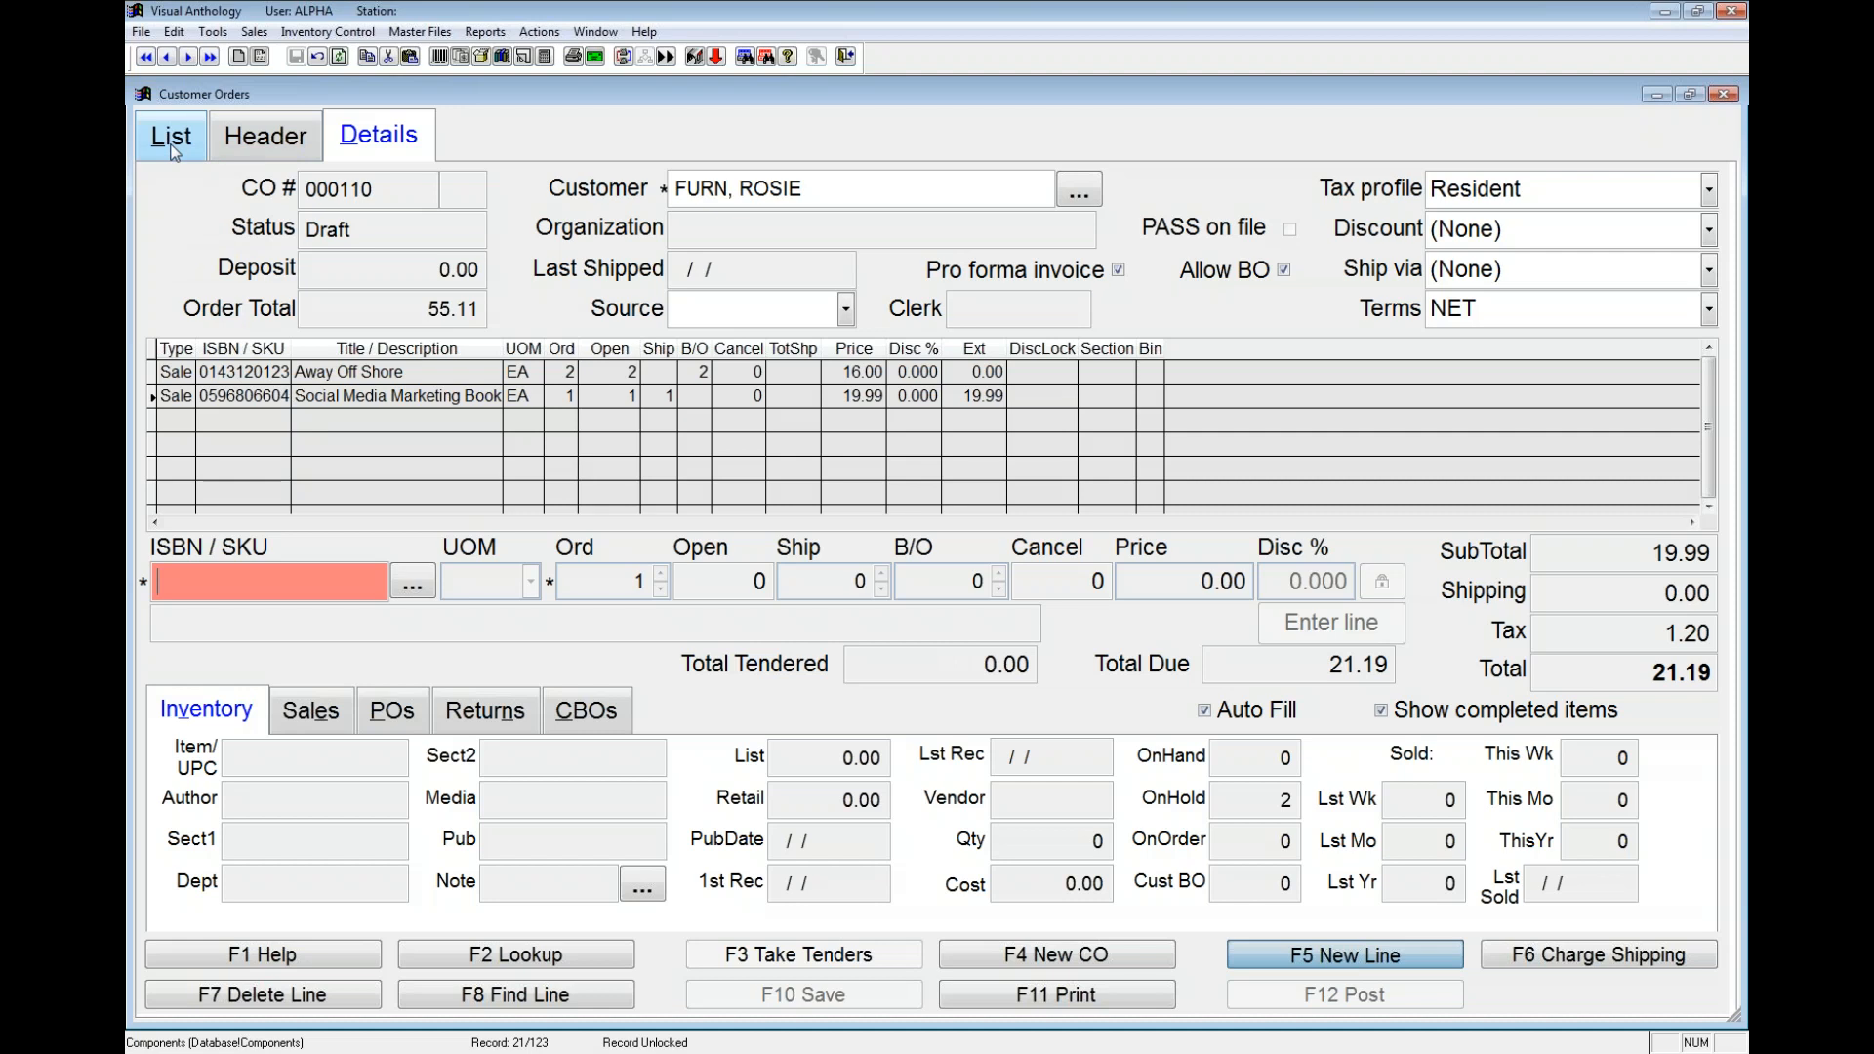
# Step: Turn off the pro forma invoice option in the order header, enter the customer's PO number, and save the order
pyautogui.click(227, 144)
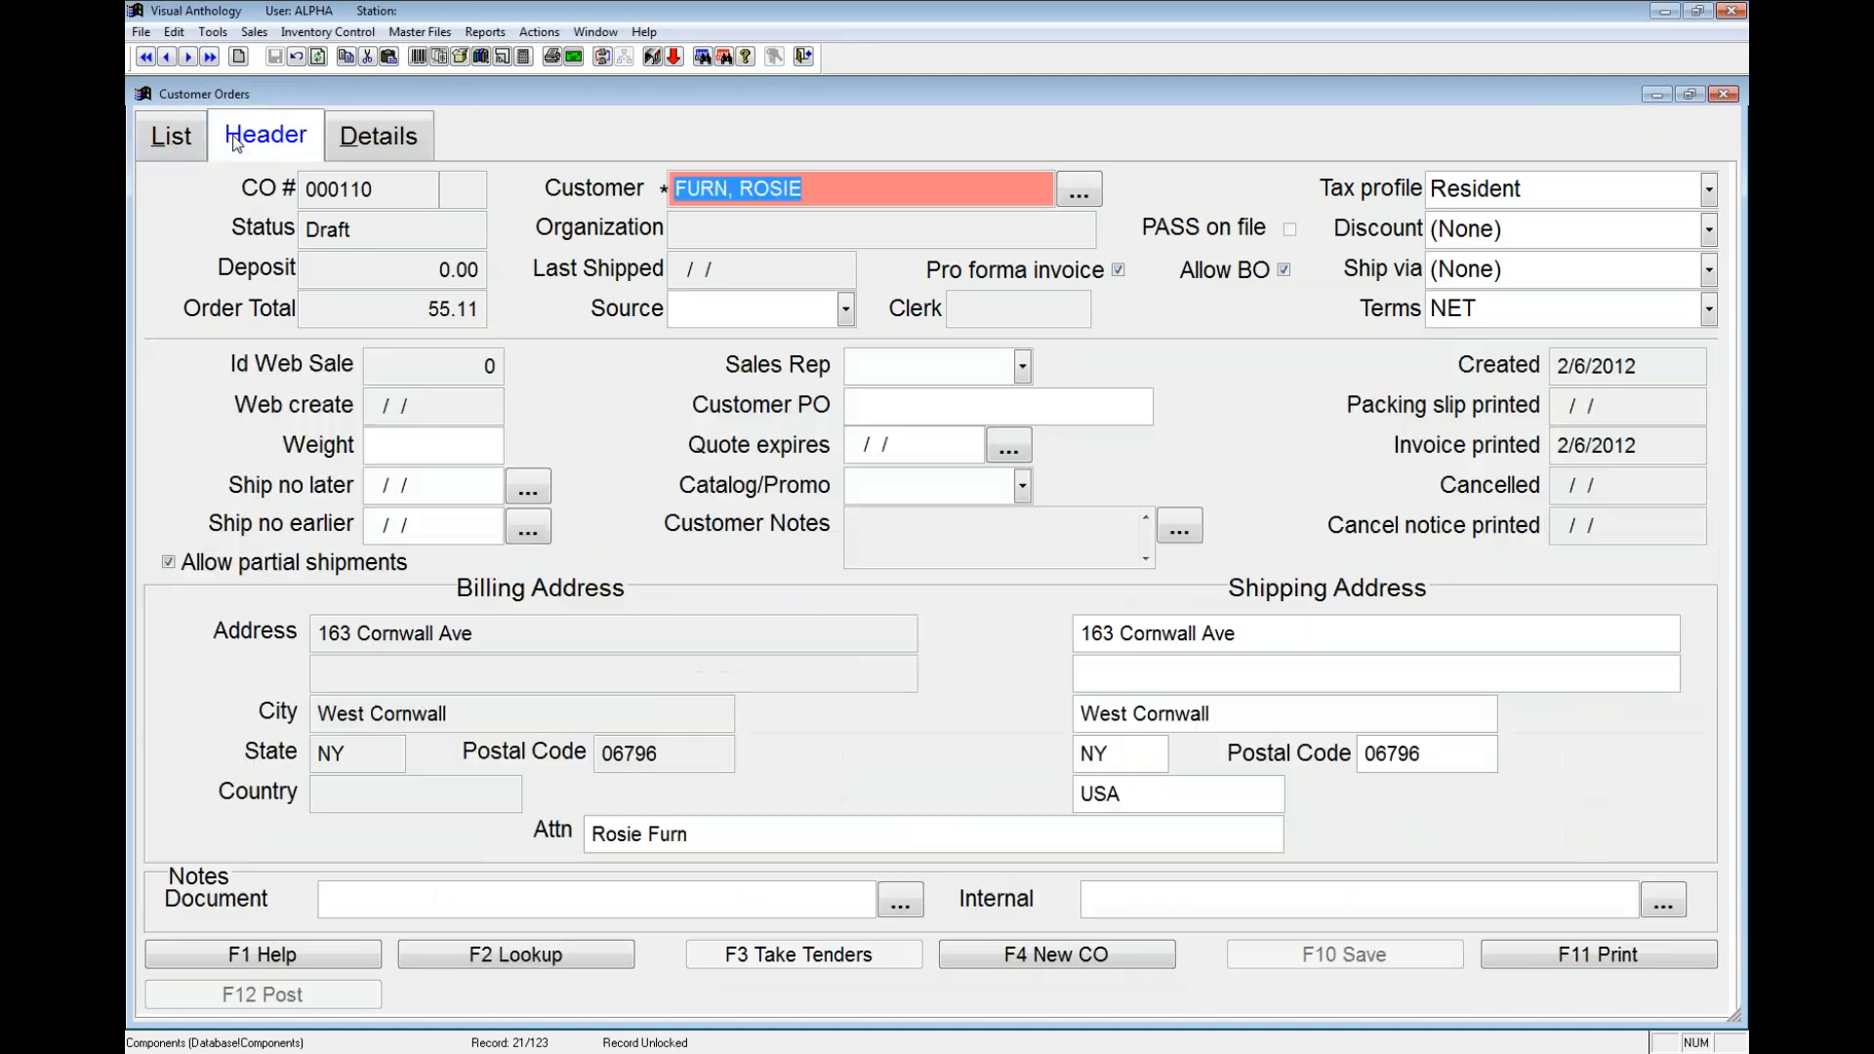
pyautogui.click(1120, 271)
pyautogui.click(1120, 270)
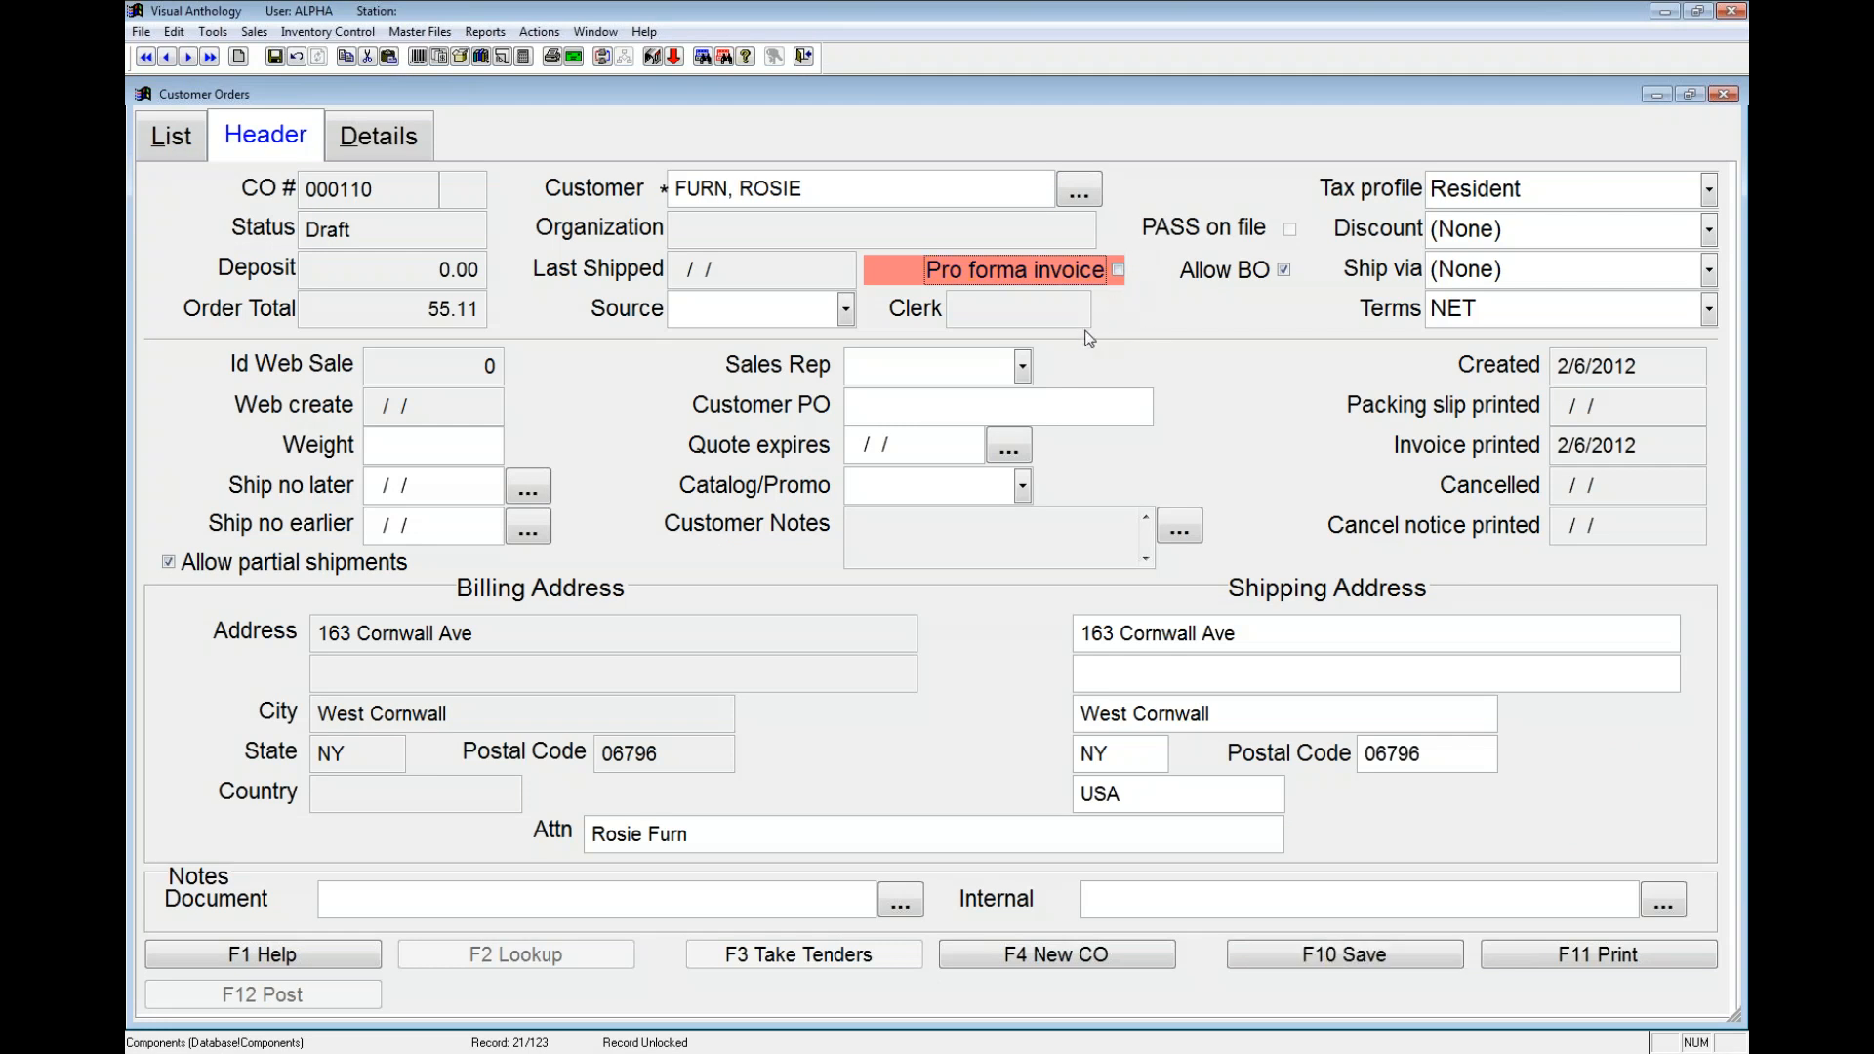
pyautogui.click(957, 400)
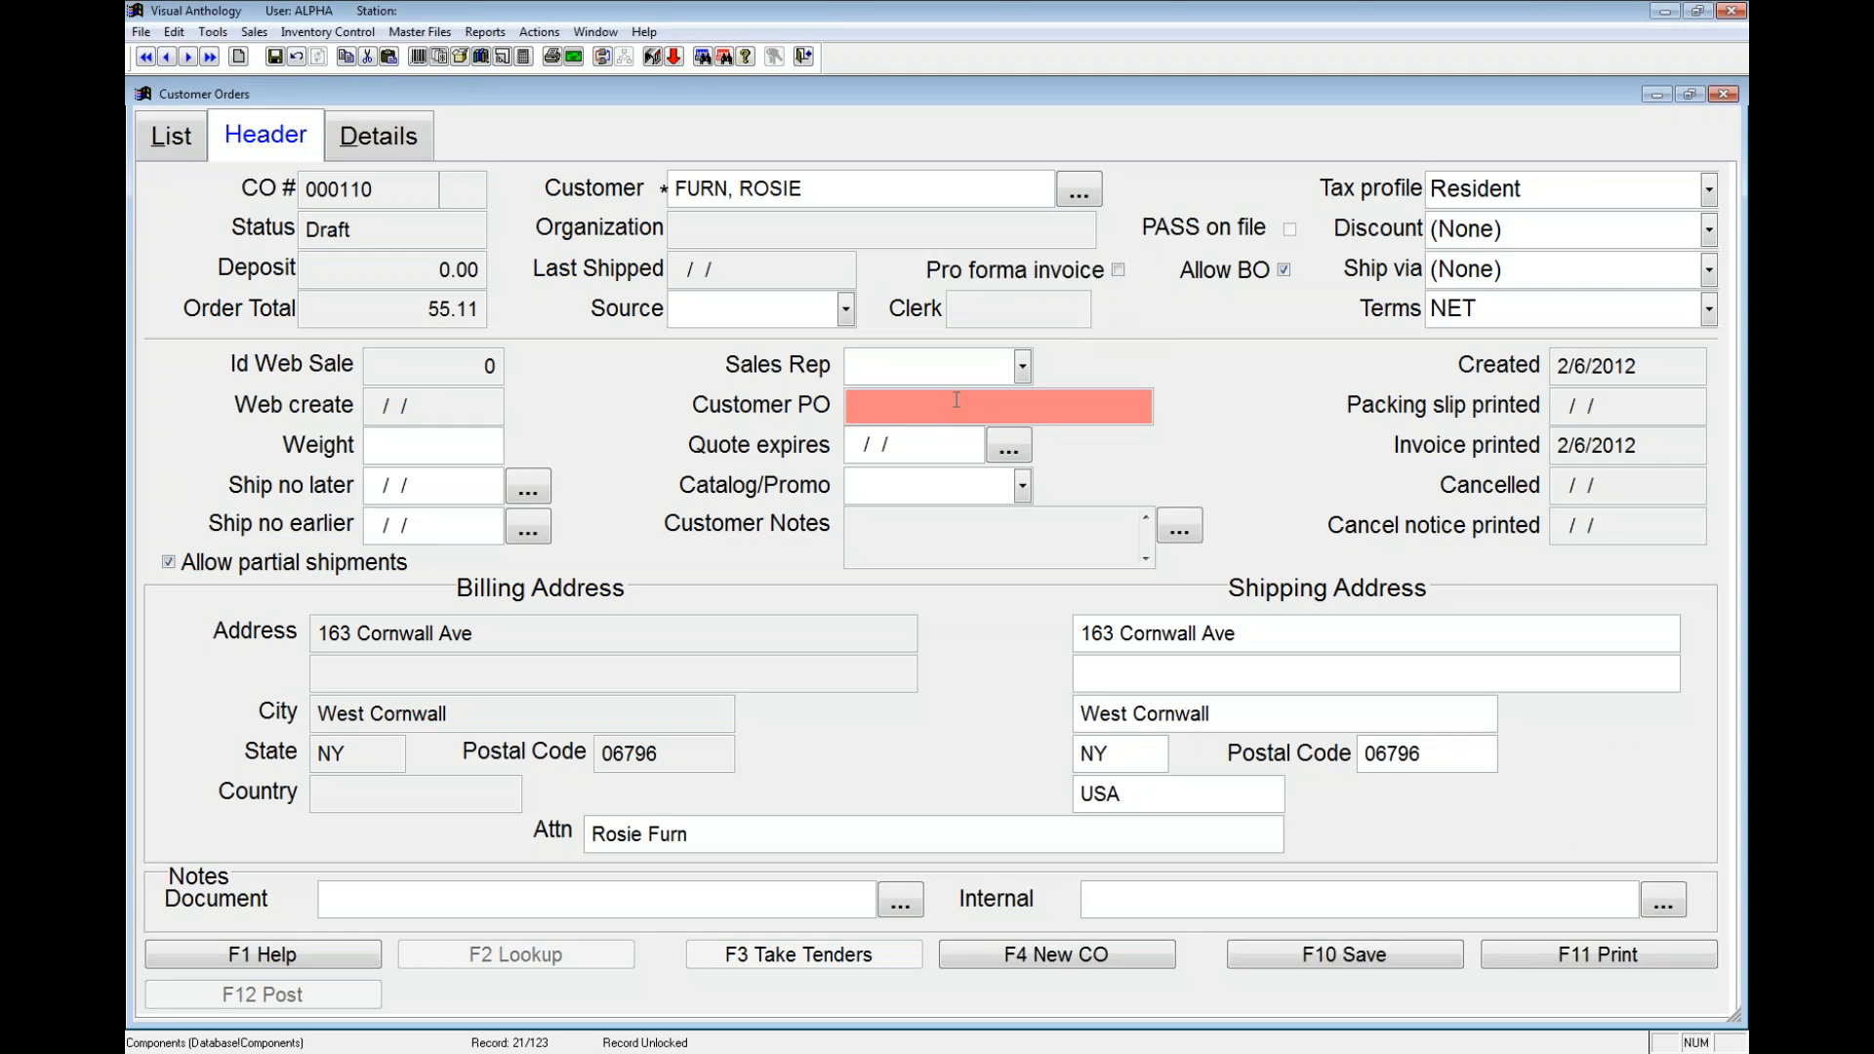
pyautogui.write('456987')
pyautogui.press('Tab')
pyautogui.click(1412, 960)
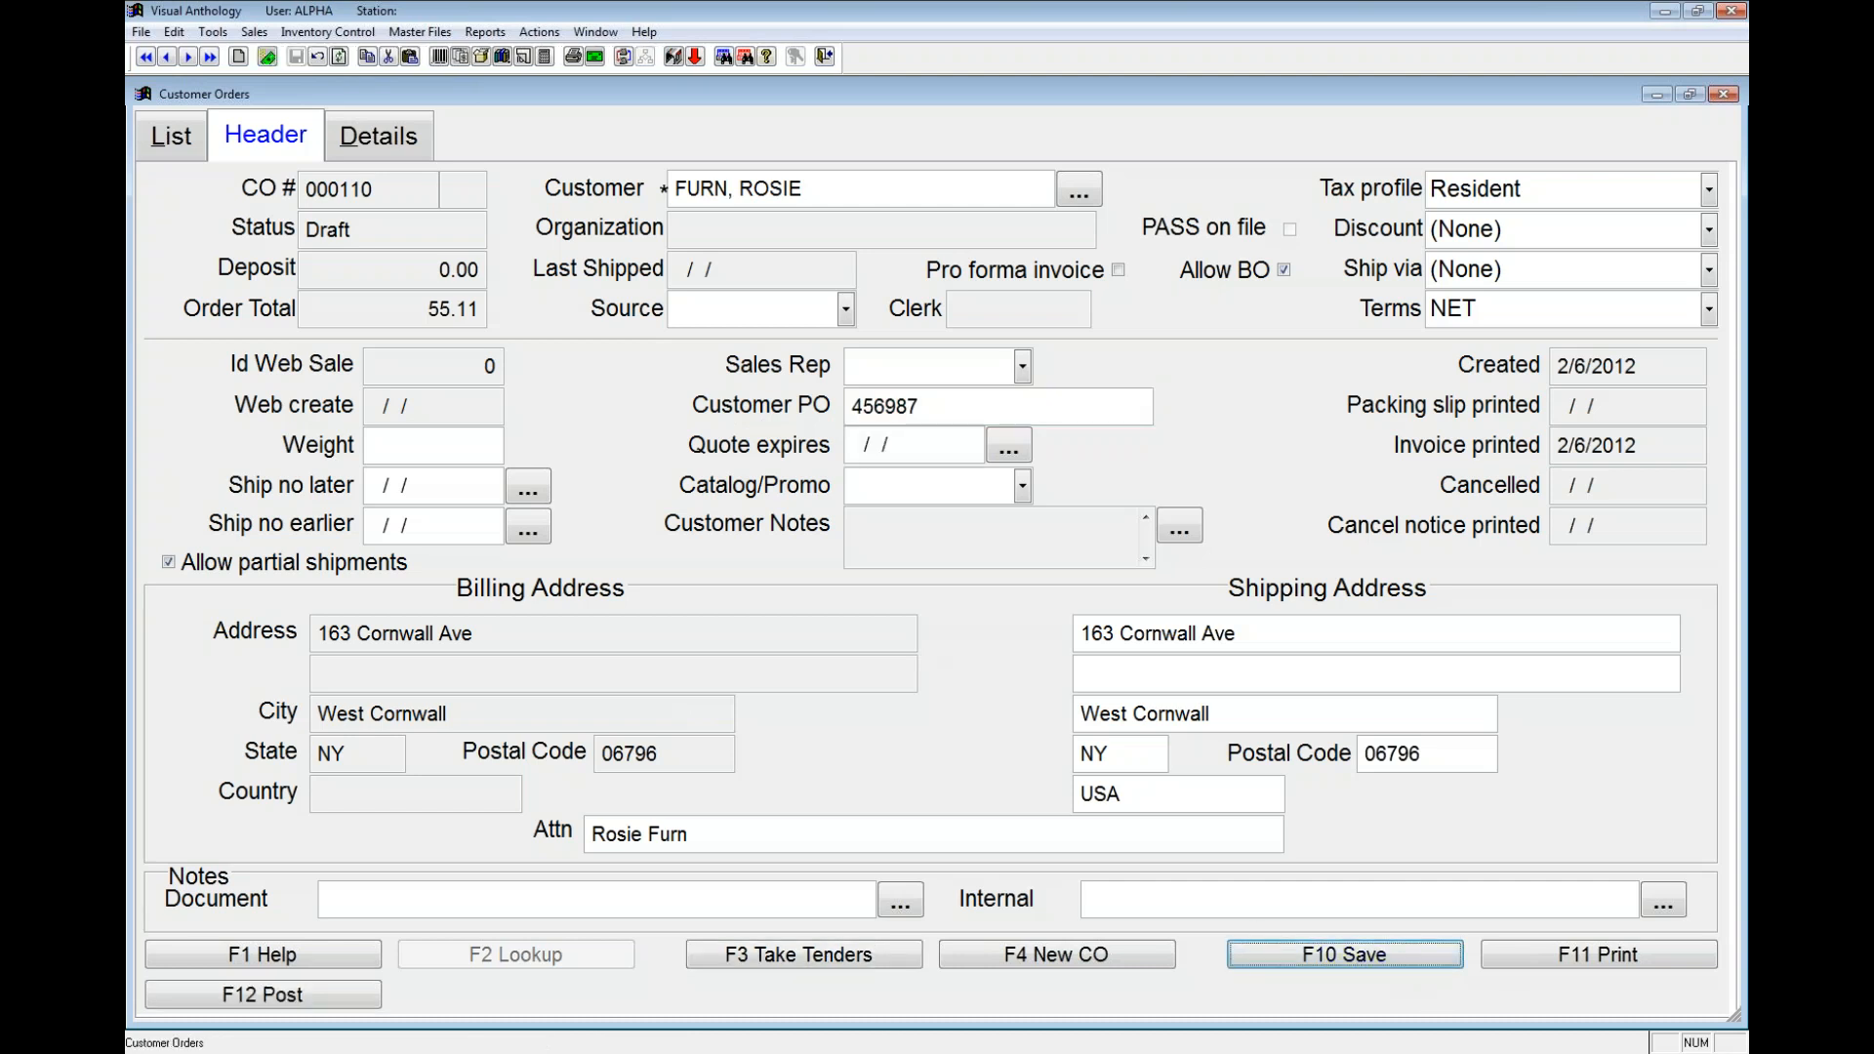
# Step: Preview the order's regular invoice from its details, zoom to check the customer PO field, and exit without printing
pyautogui.click(380, 152)
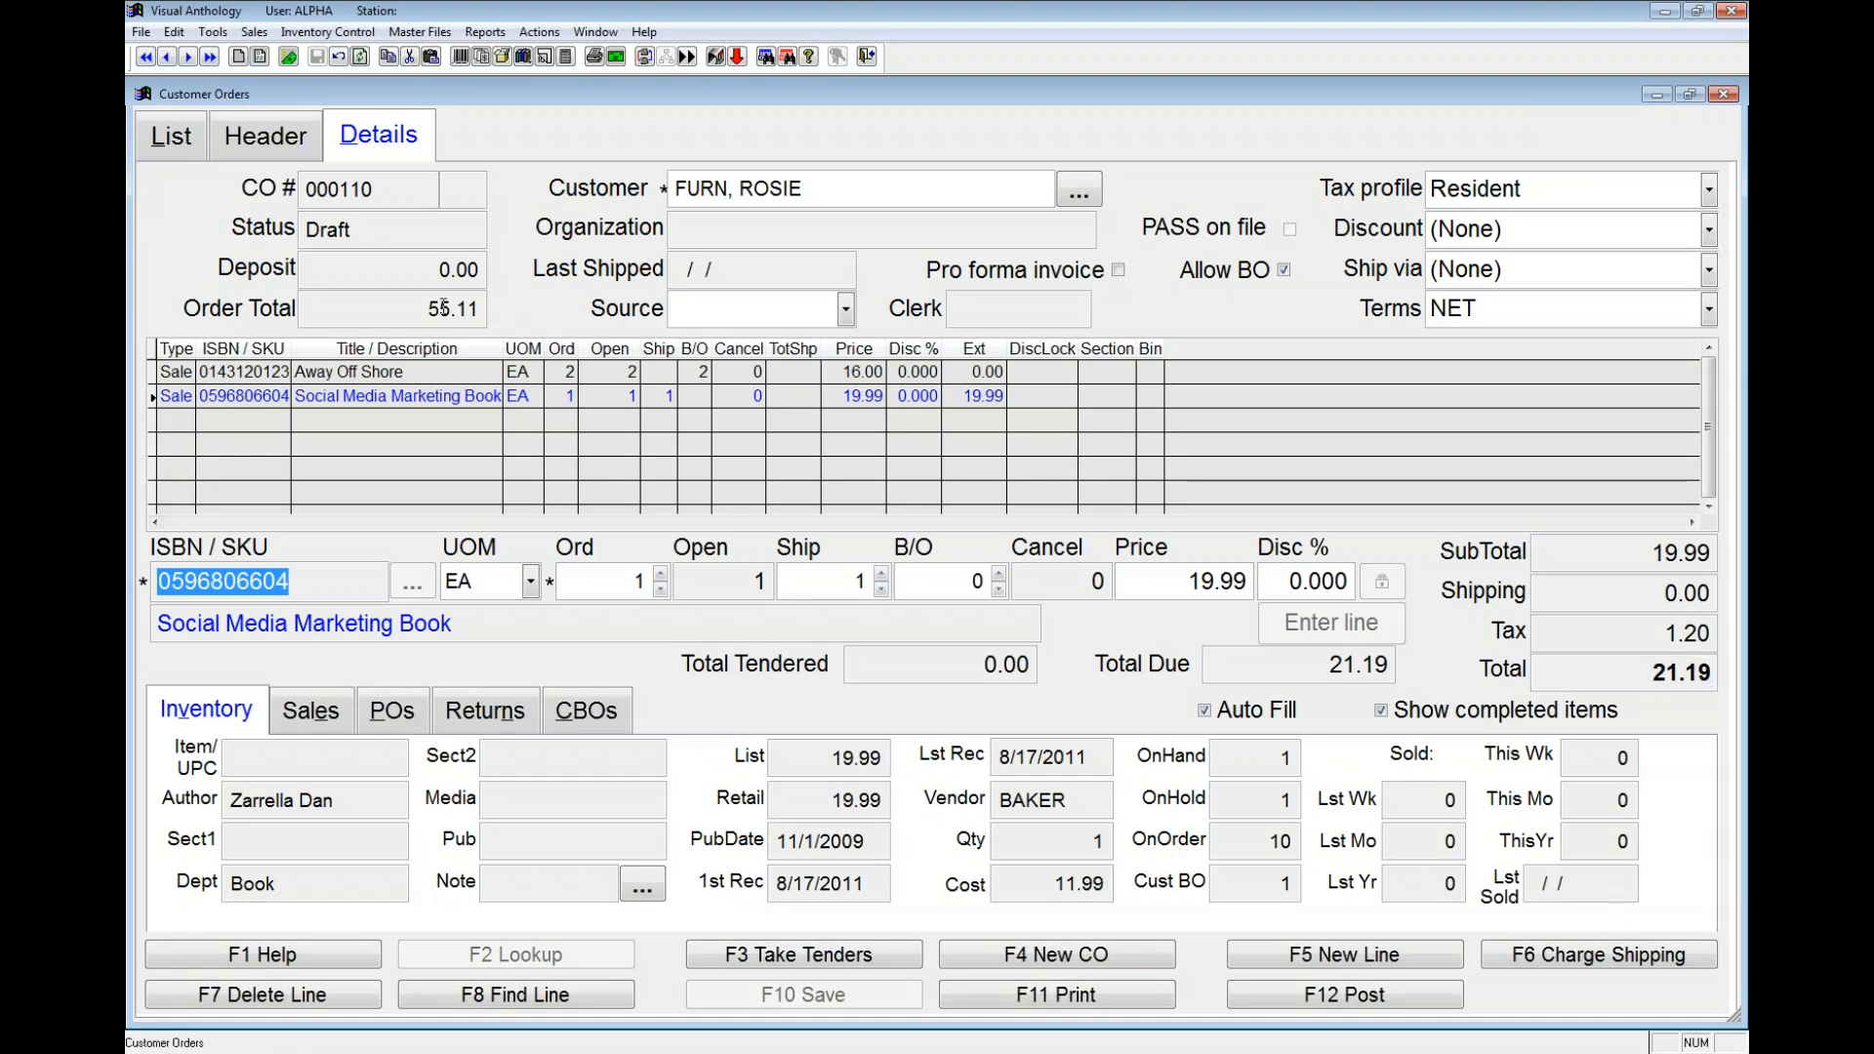
pyautogui.click(994, 997)
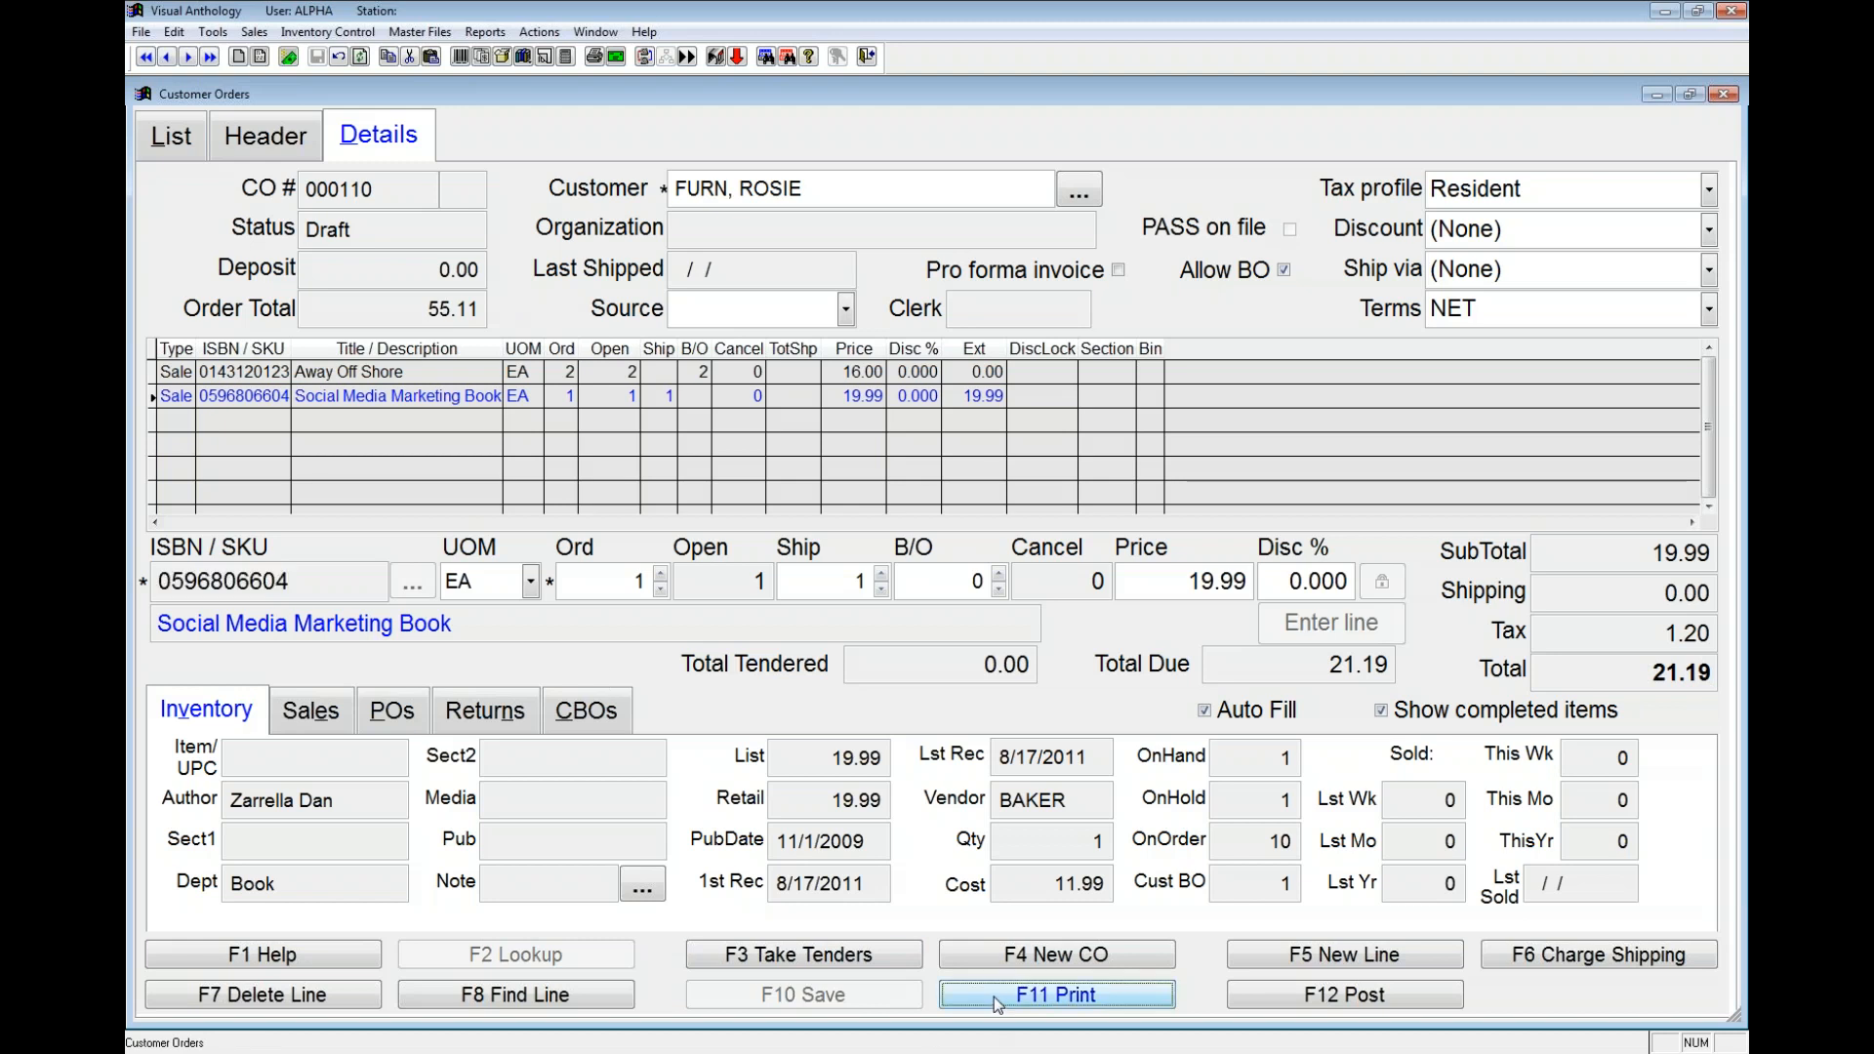
pyautogui.click(680, 461)
pyautogui.click(841, 685)
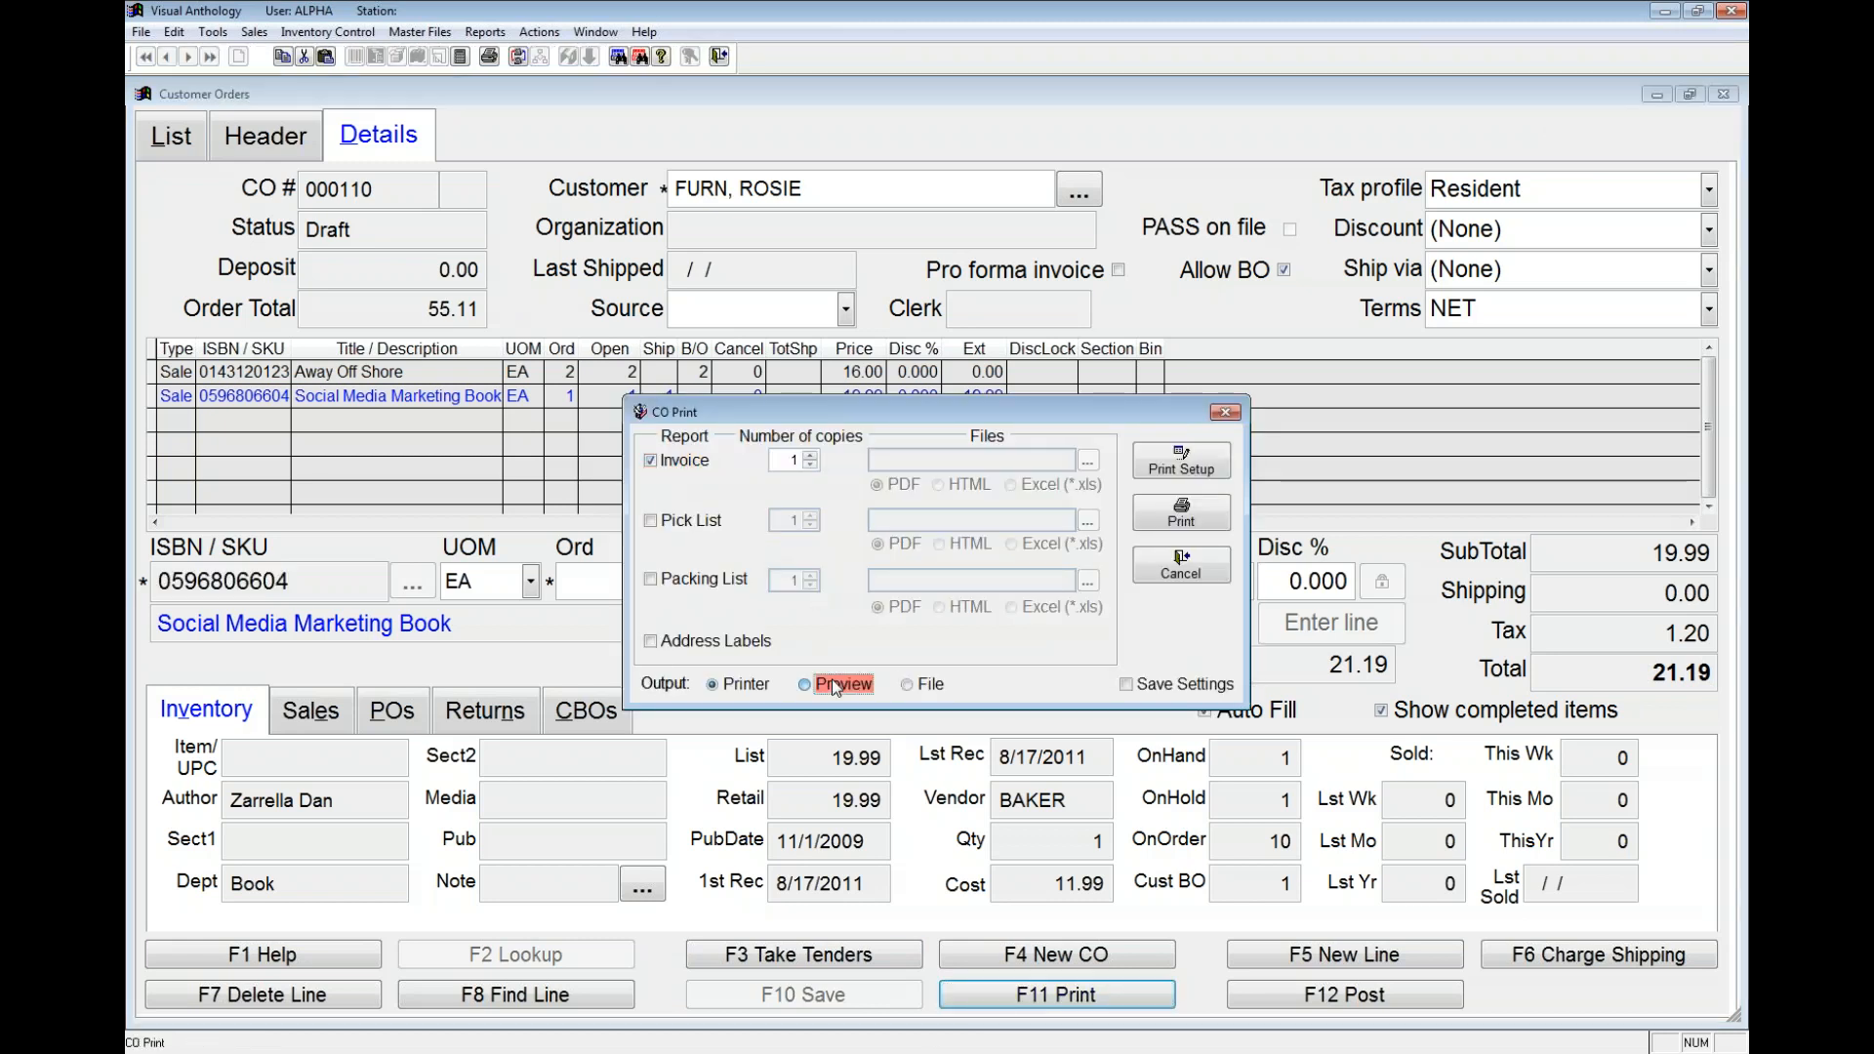
pyautogui.click(1208, 517)
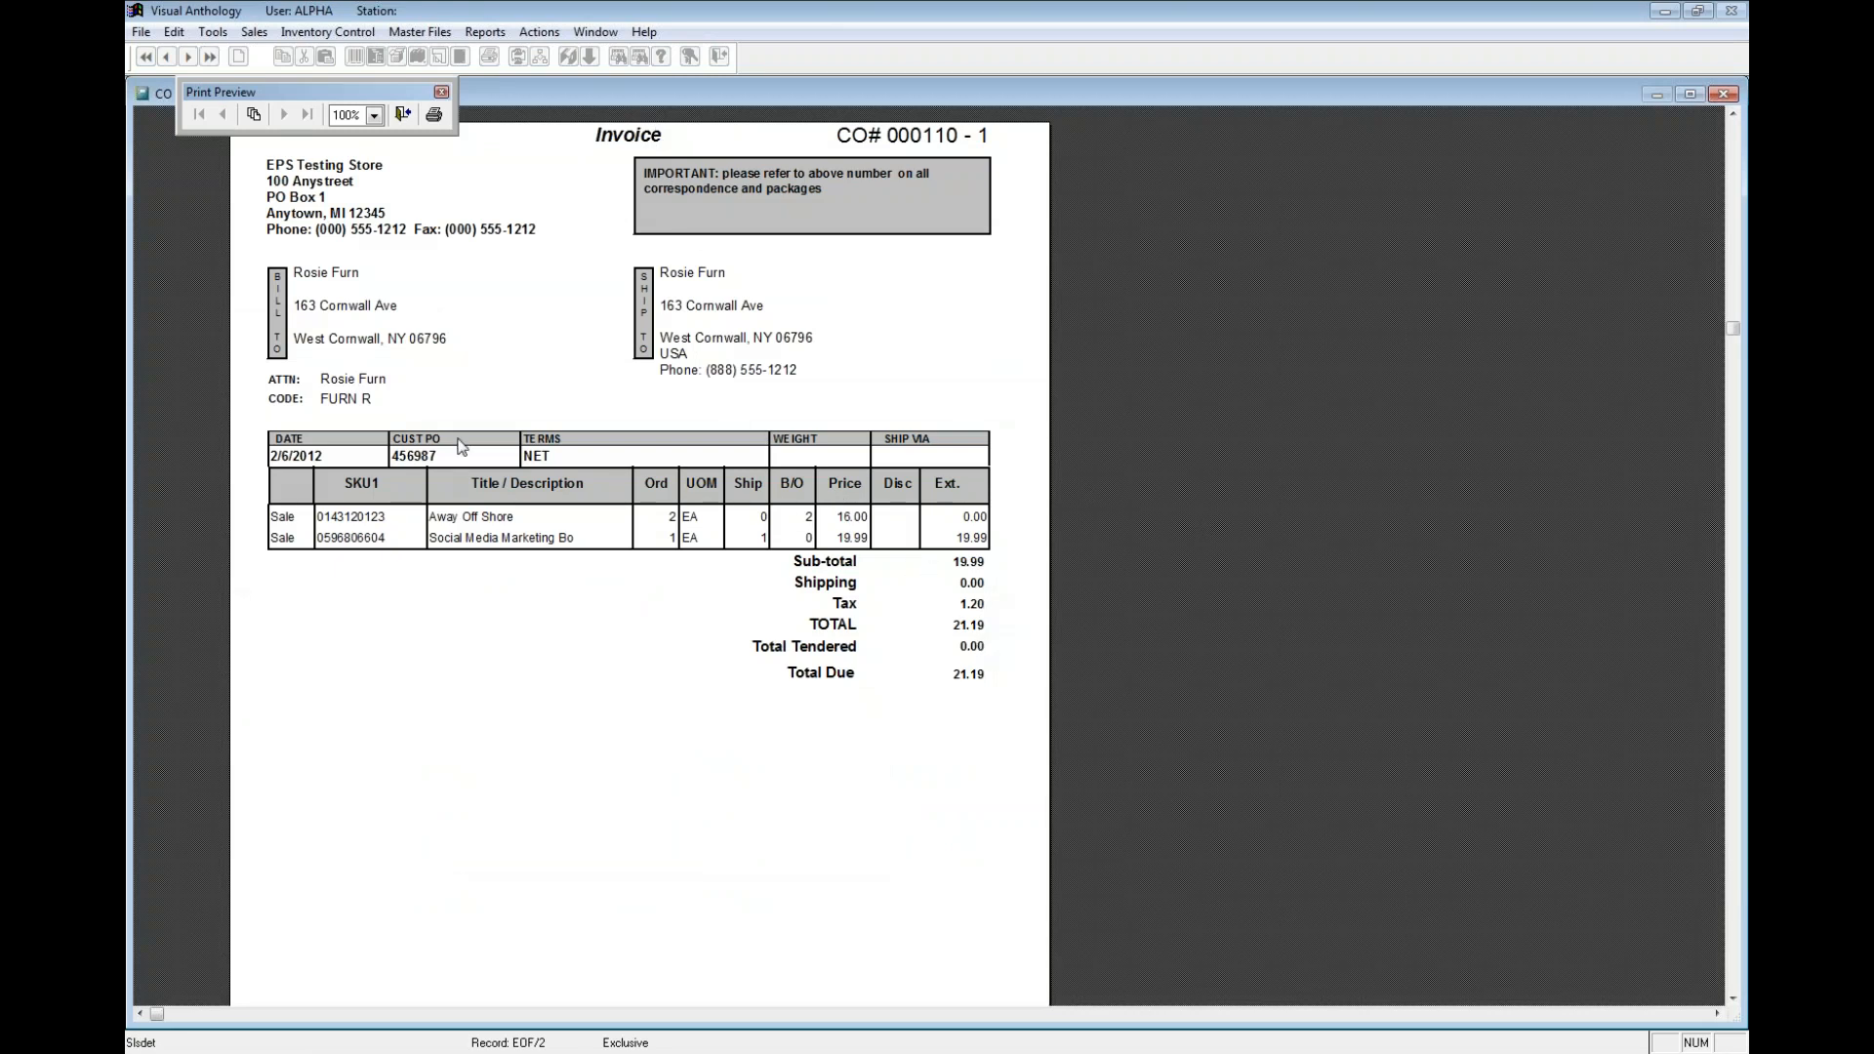
pyautogui.click(438, 468)
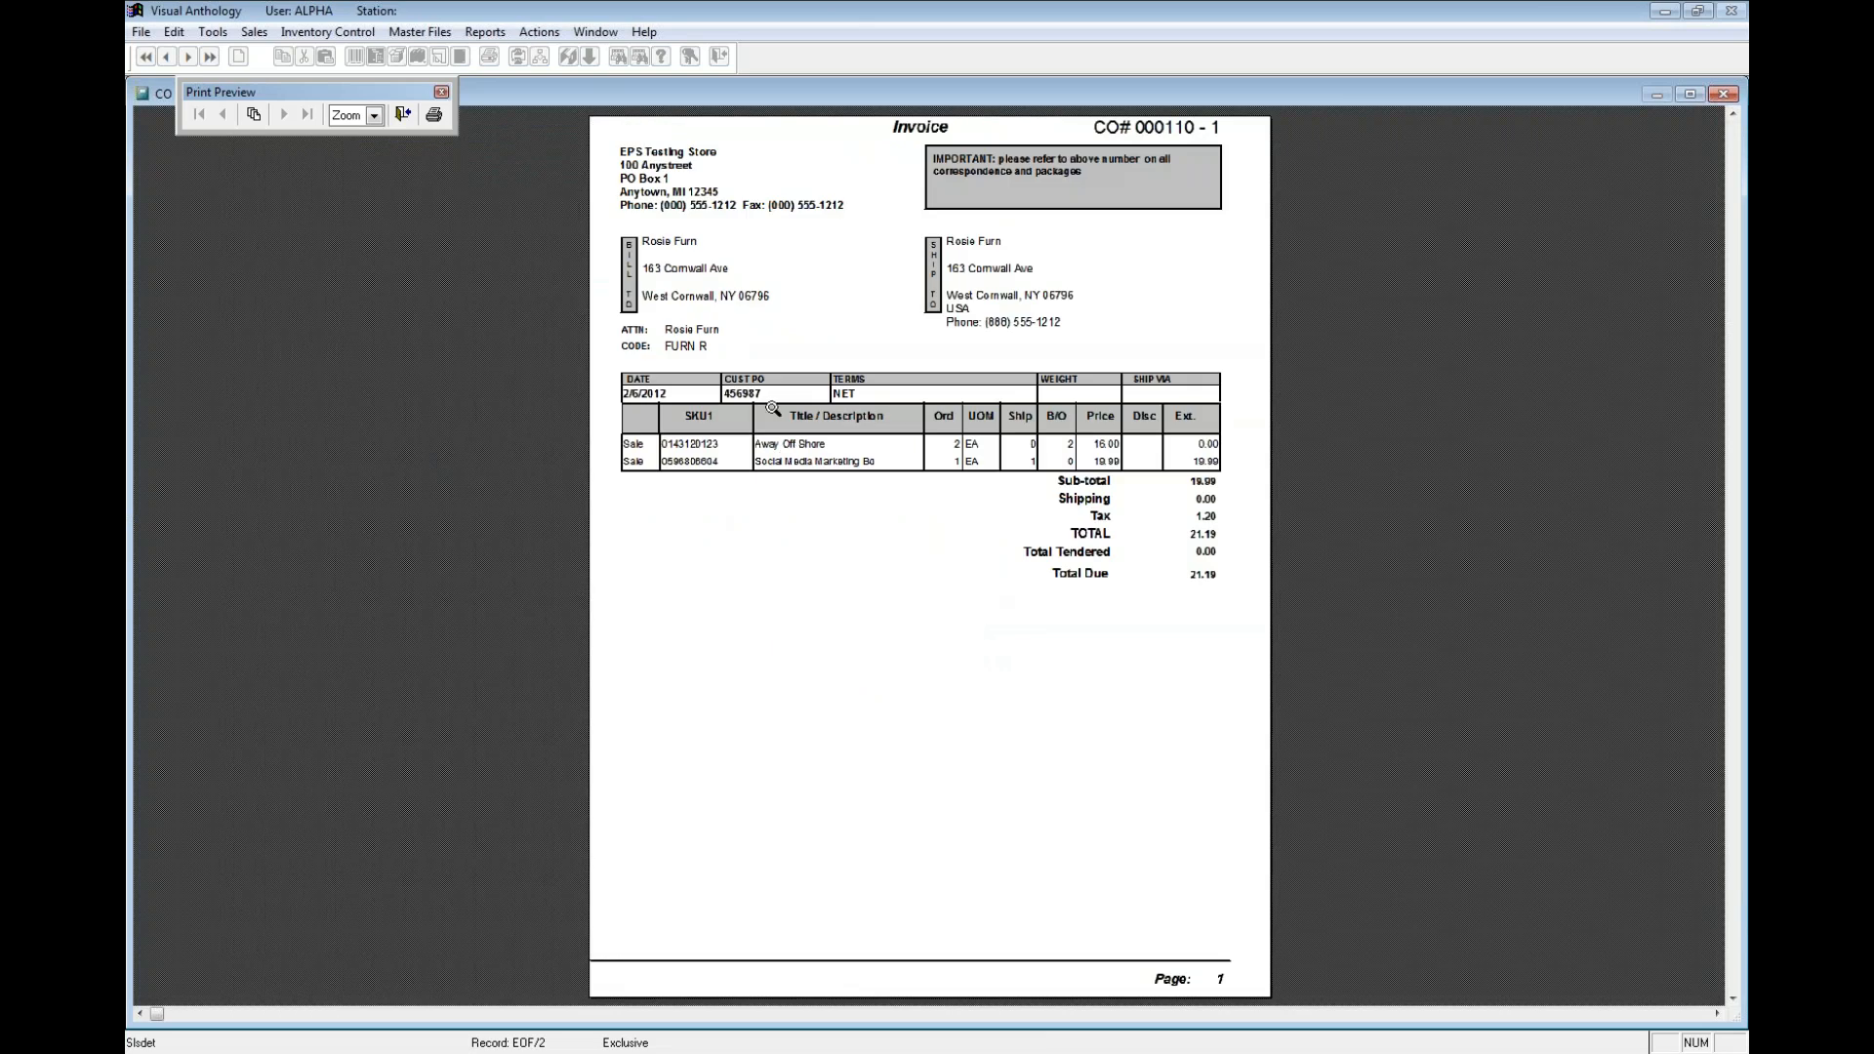
pyautogui.click(767, 400)
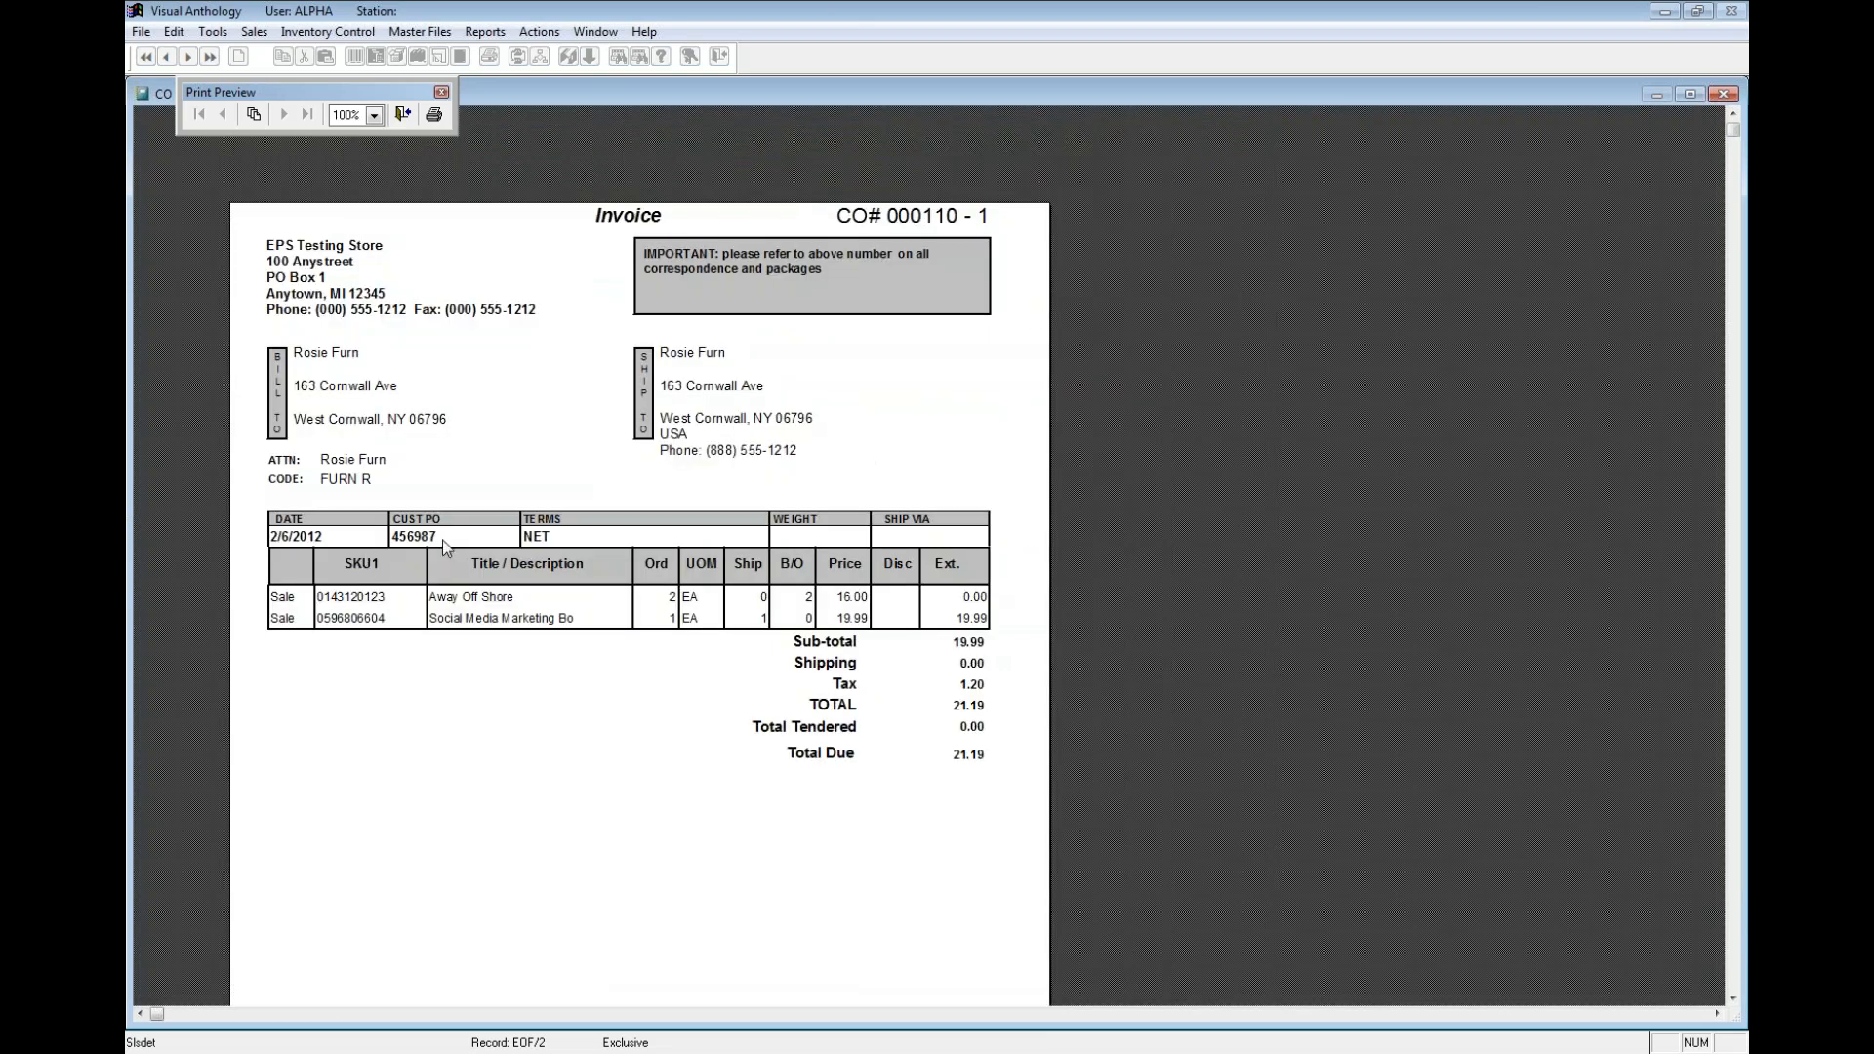
pyautogui.click(403, 115)
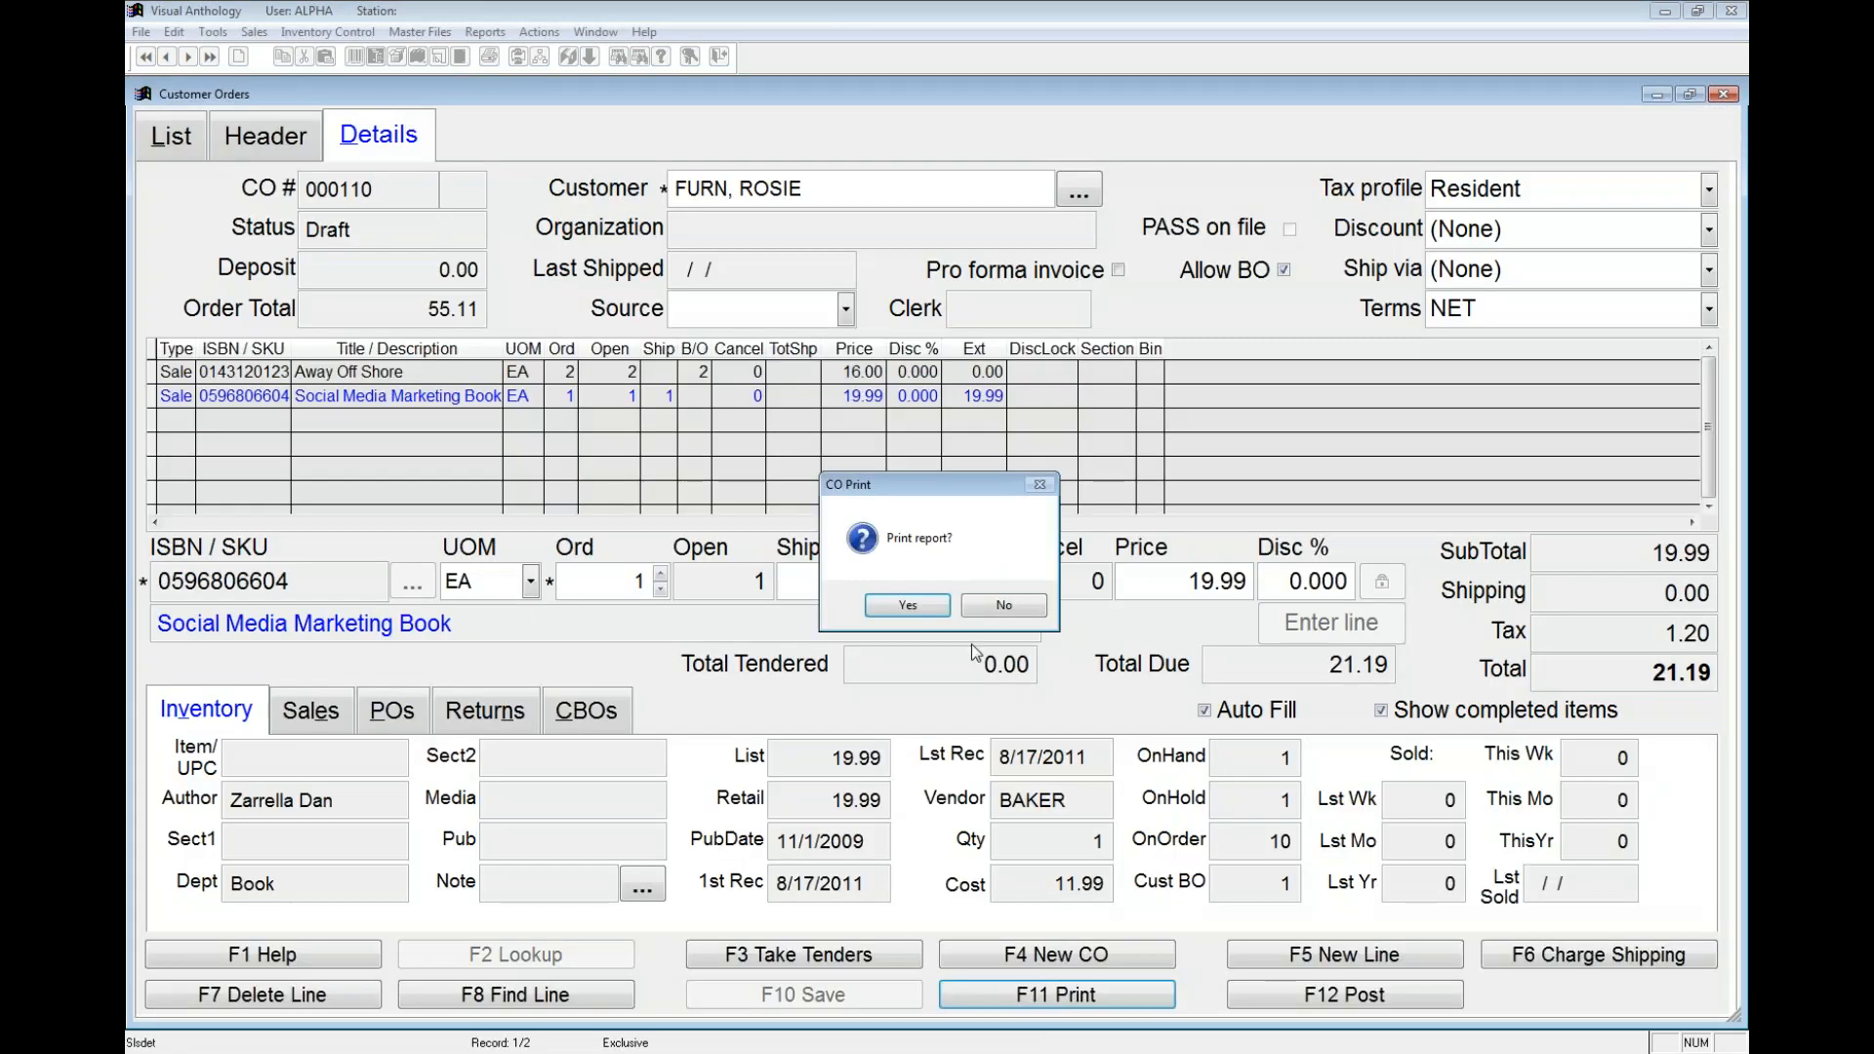
pyautogui.click(1016, 611)
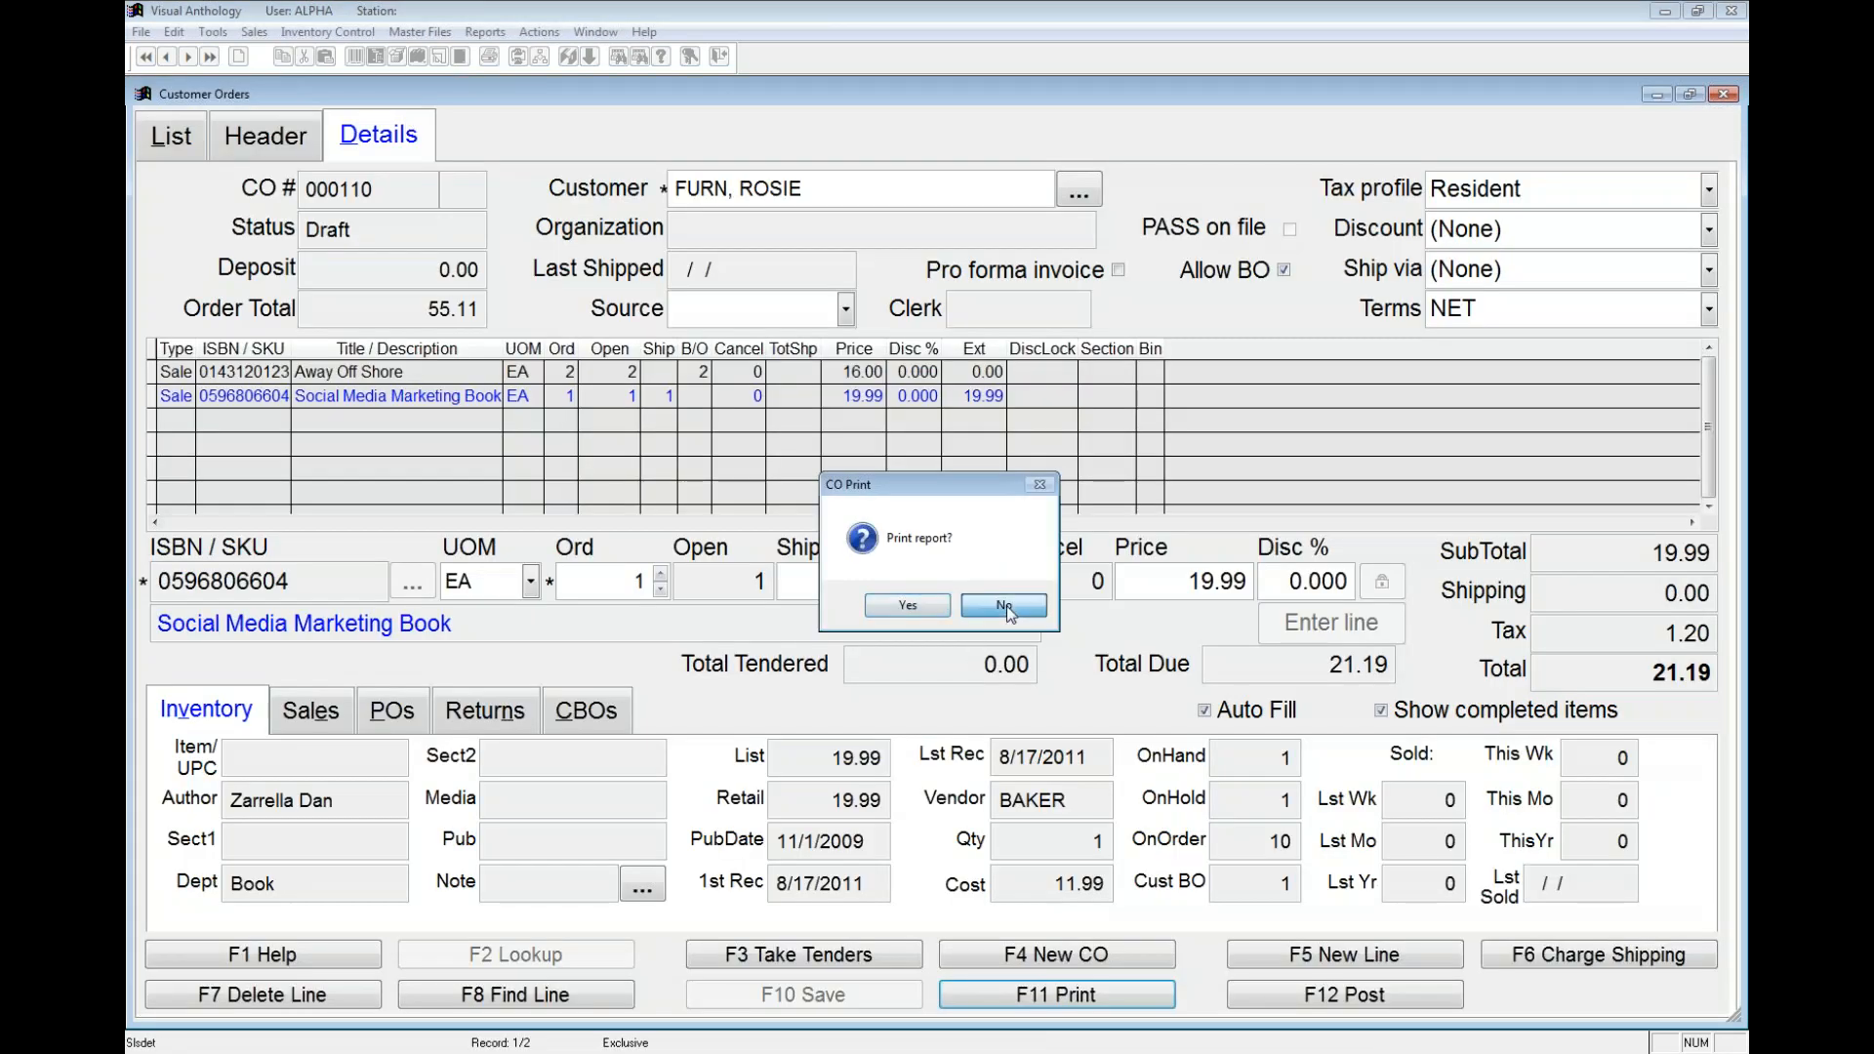
pyautogui.click(1204, 569)
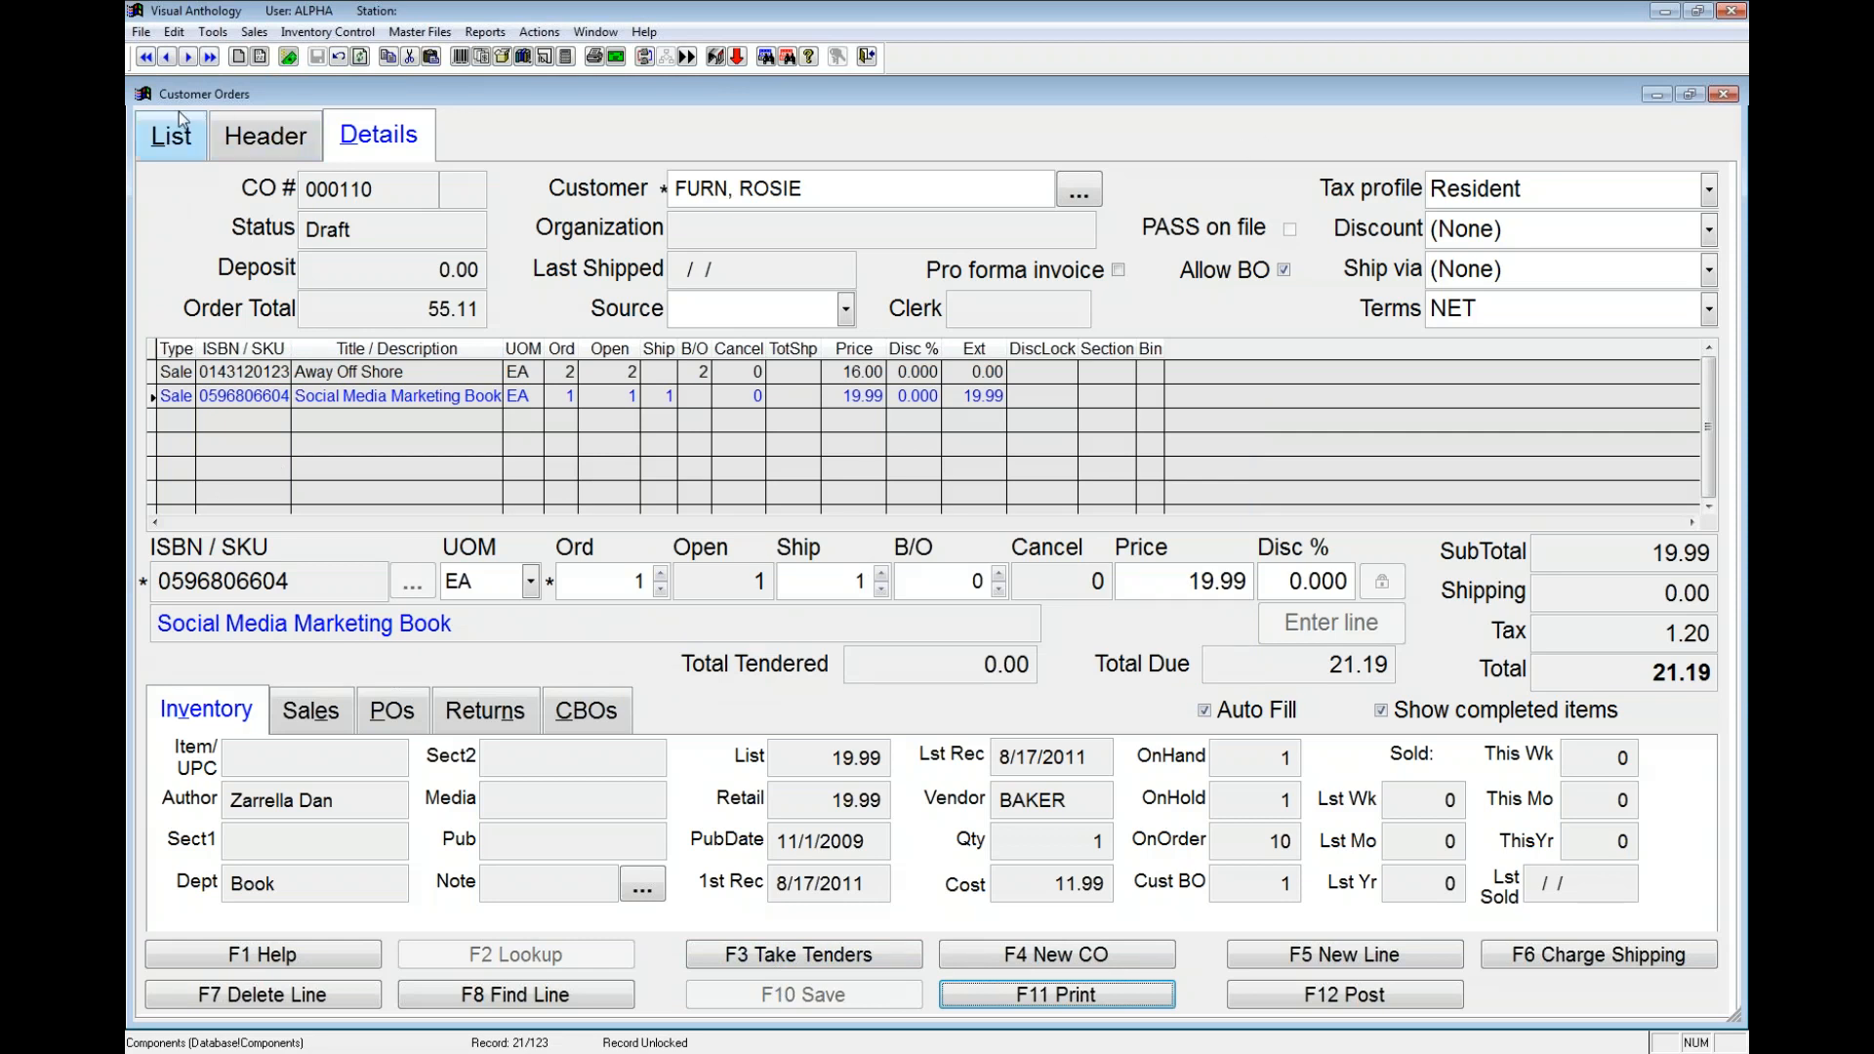
# Step: Close Customer Orders, open Anthology's web help in the browser, and expand the Customer Order topics under Using Visual Anthology's Sales Menu
pyautogui.click(1716, 95)
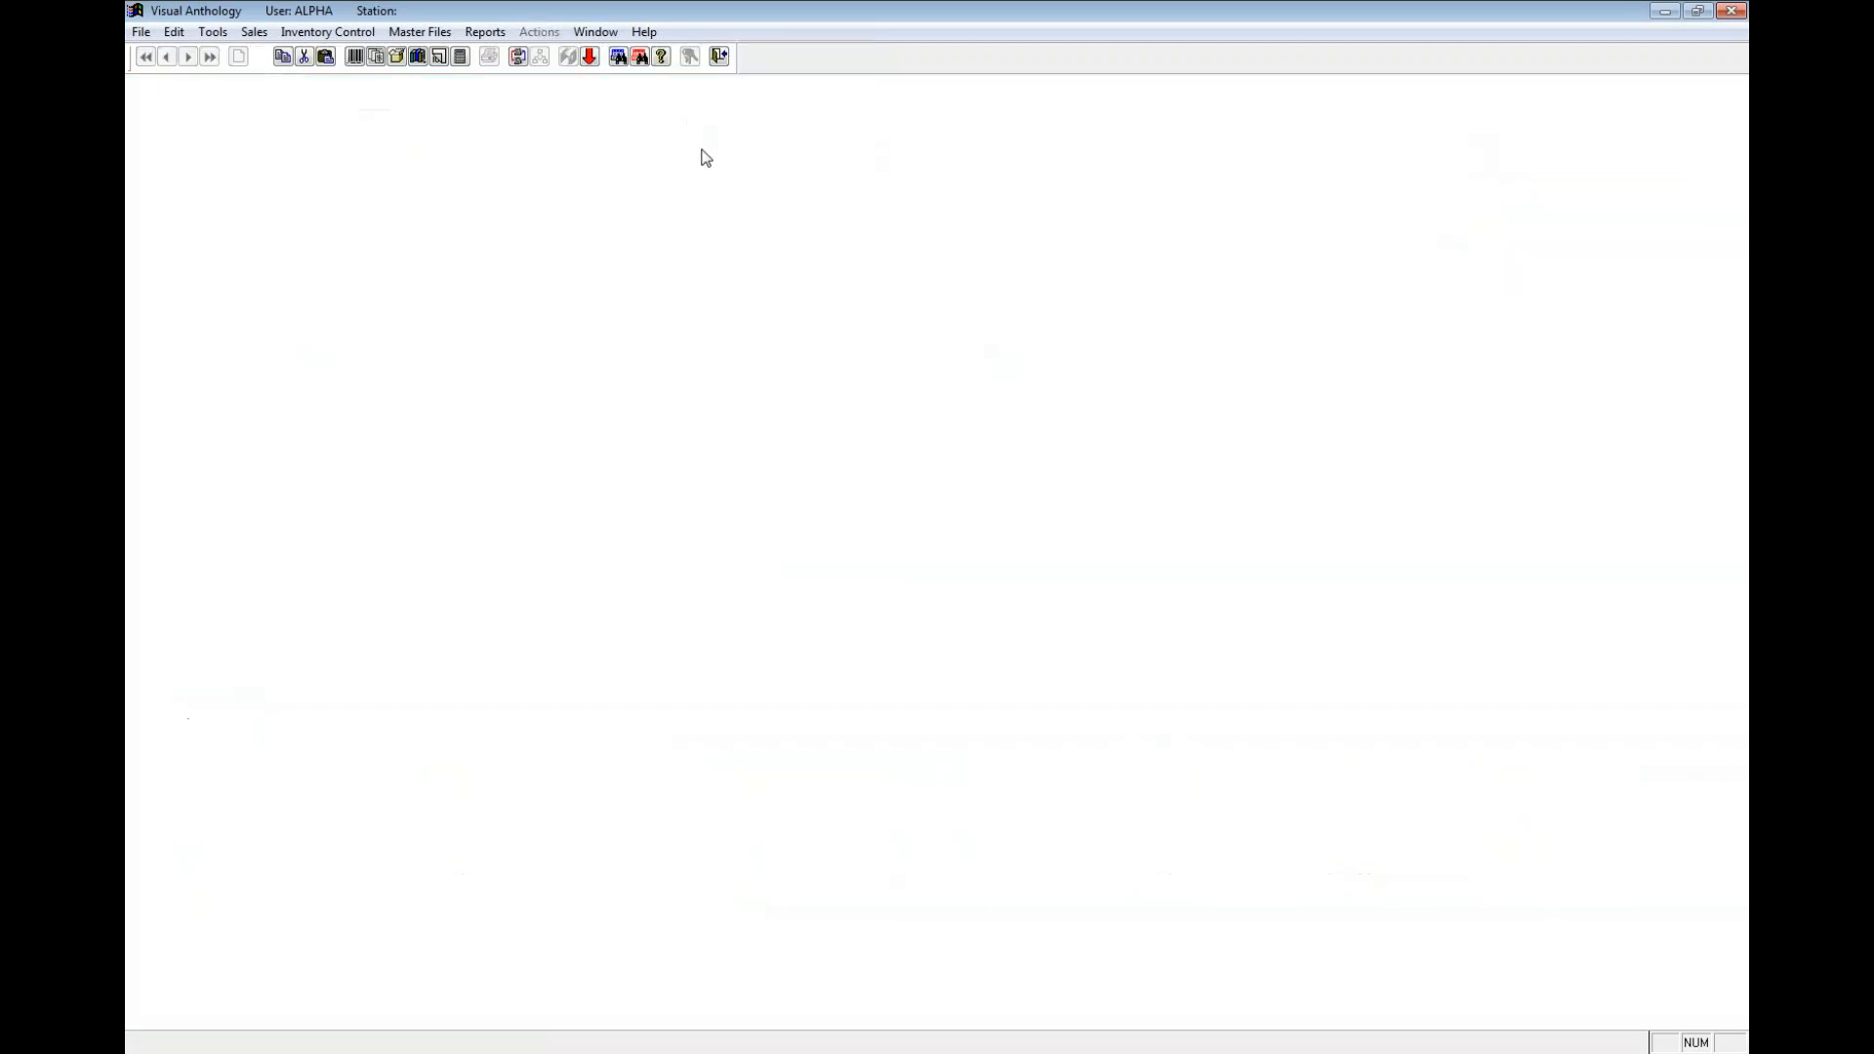
pyautogui.click(644, 32)
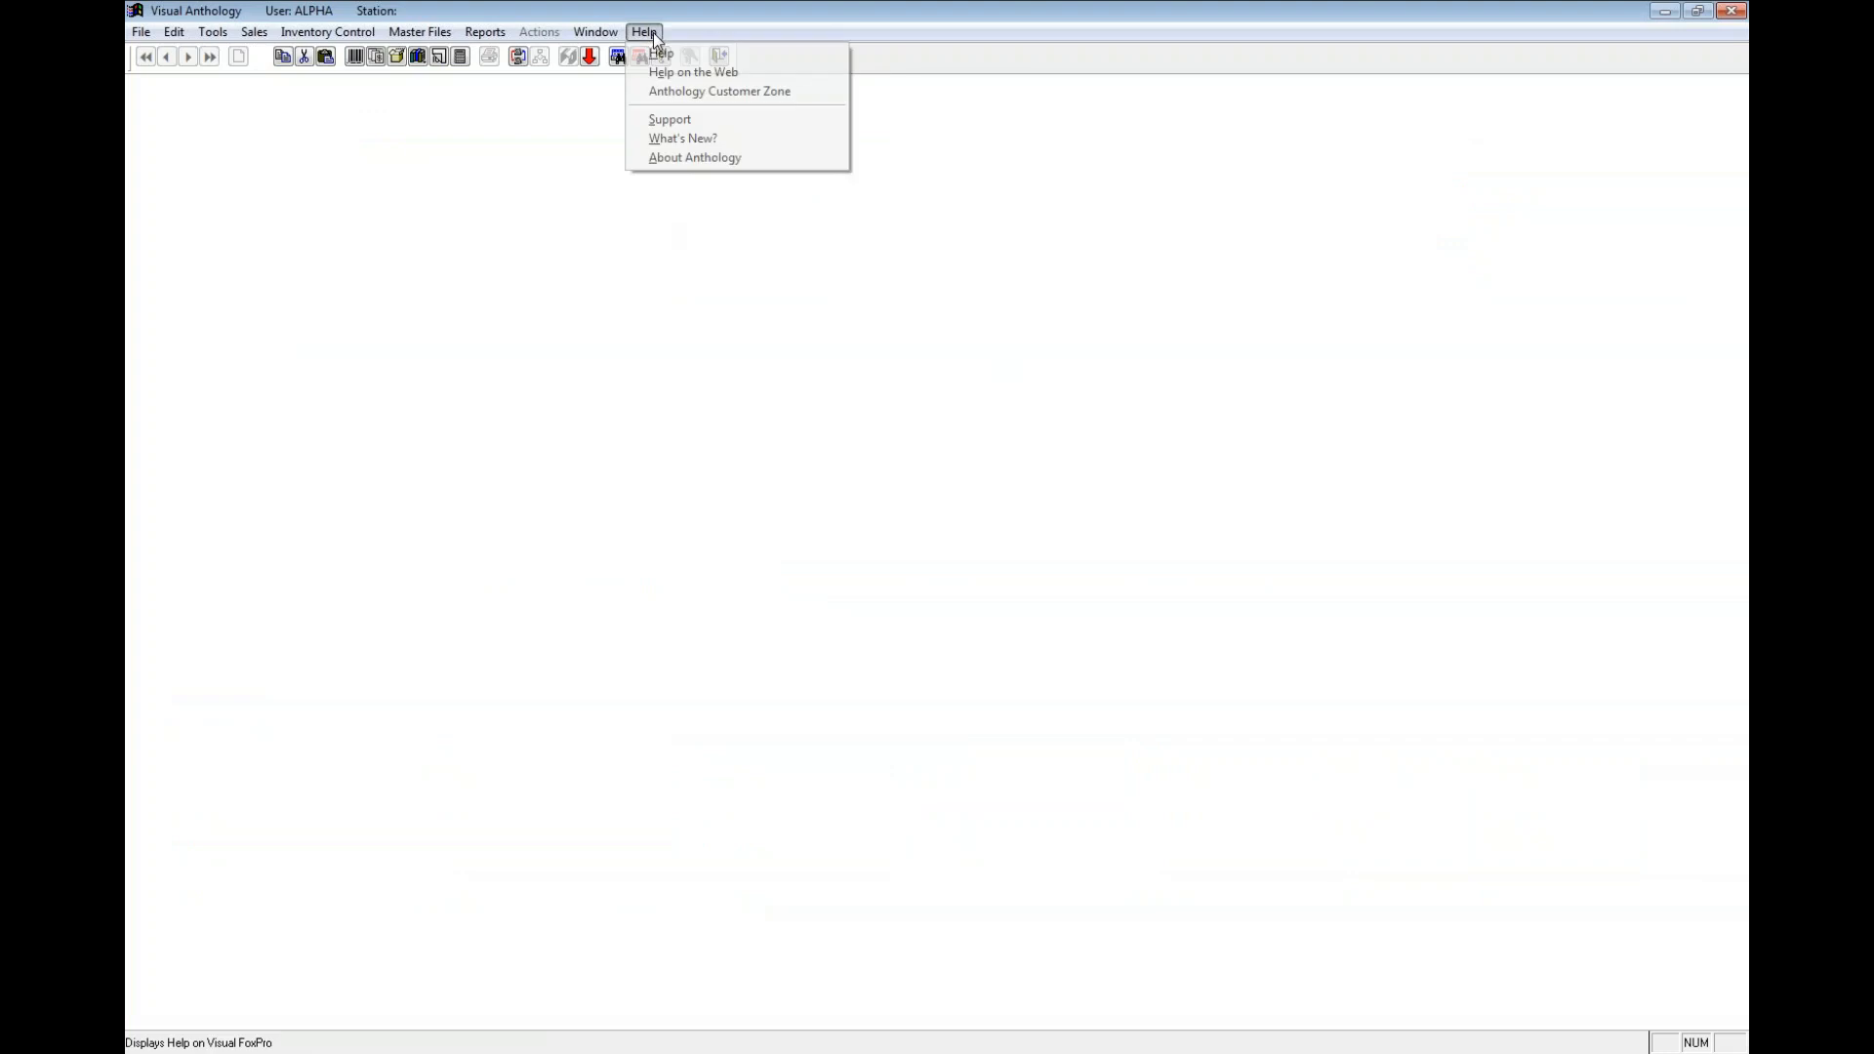
pyautogui.click(725, 74)
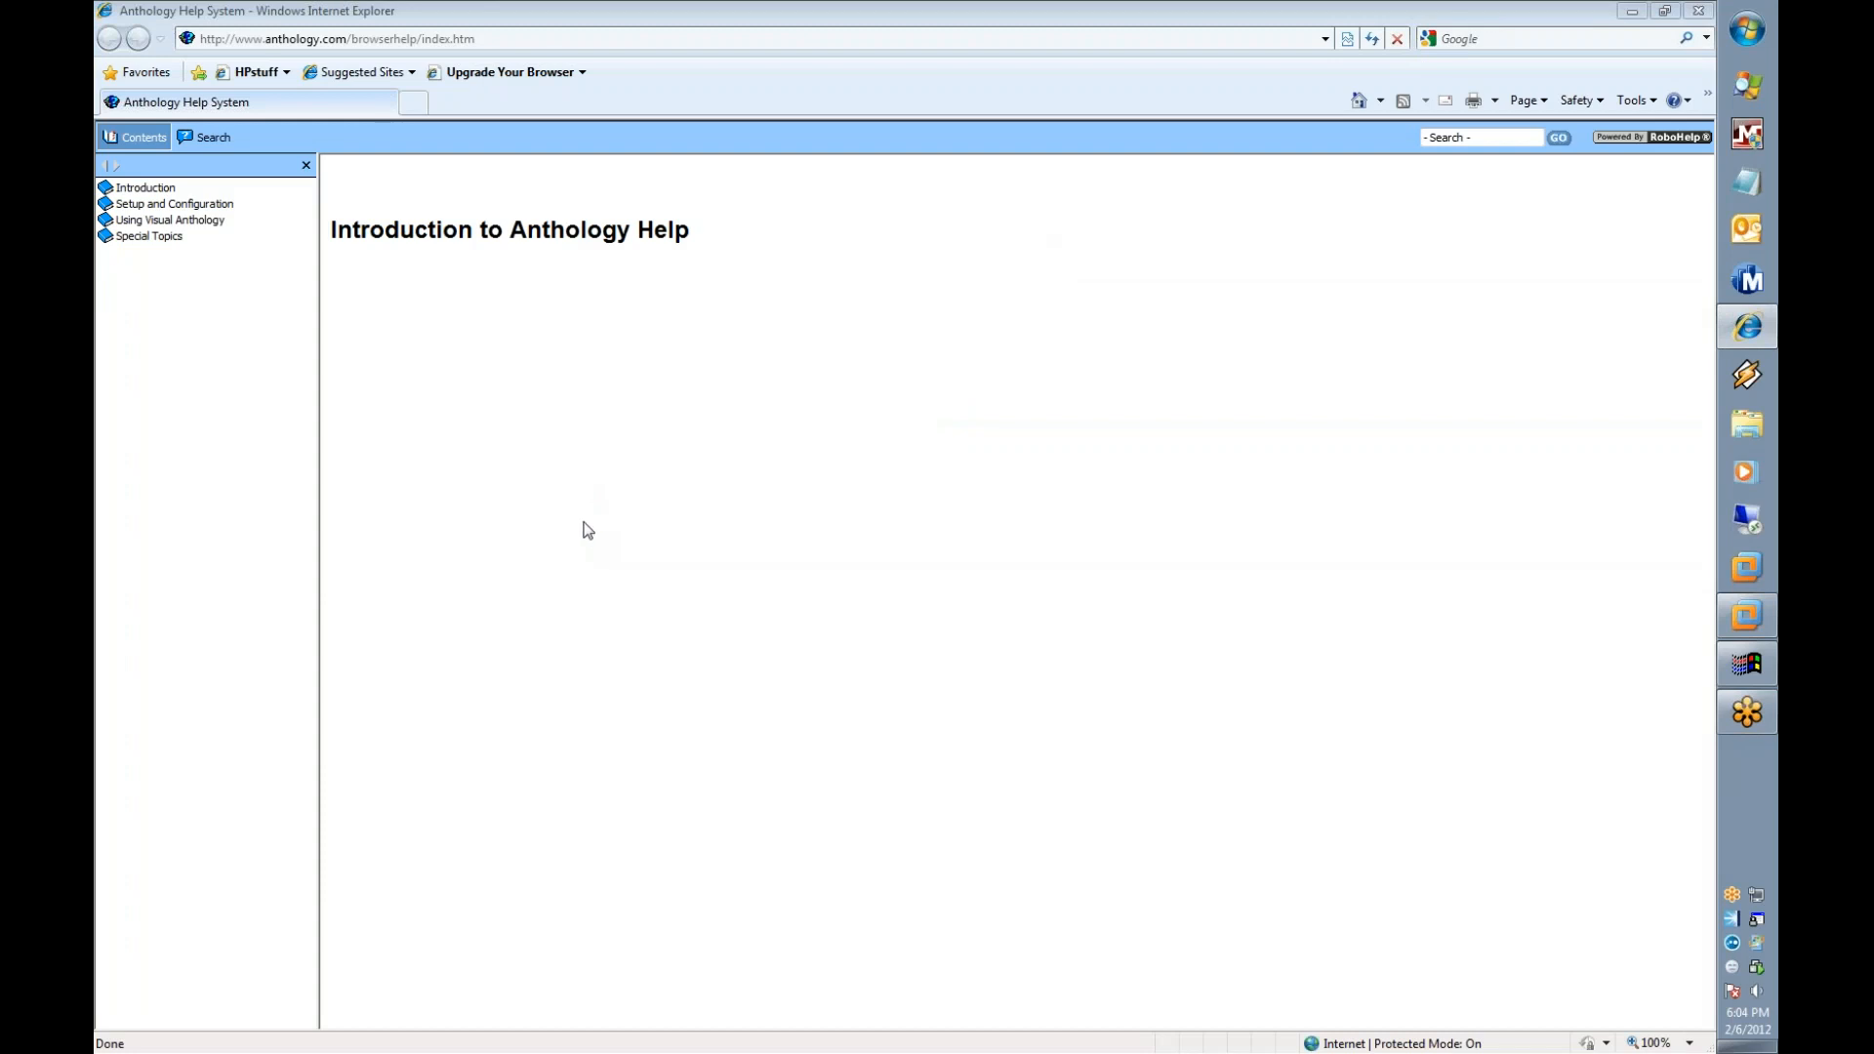
pyautogui.click(176, 222)
pyautogui.click(163, 284)
pyautogui.click(200, 317)
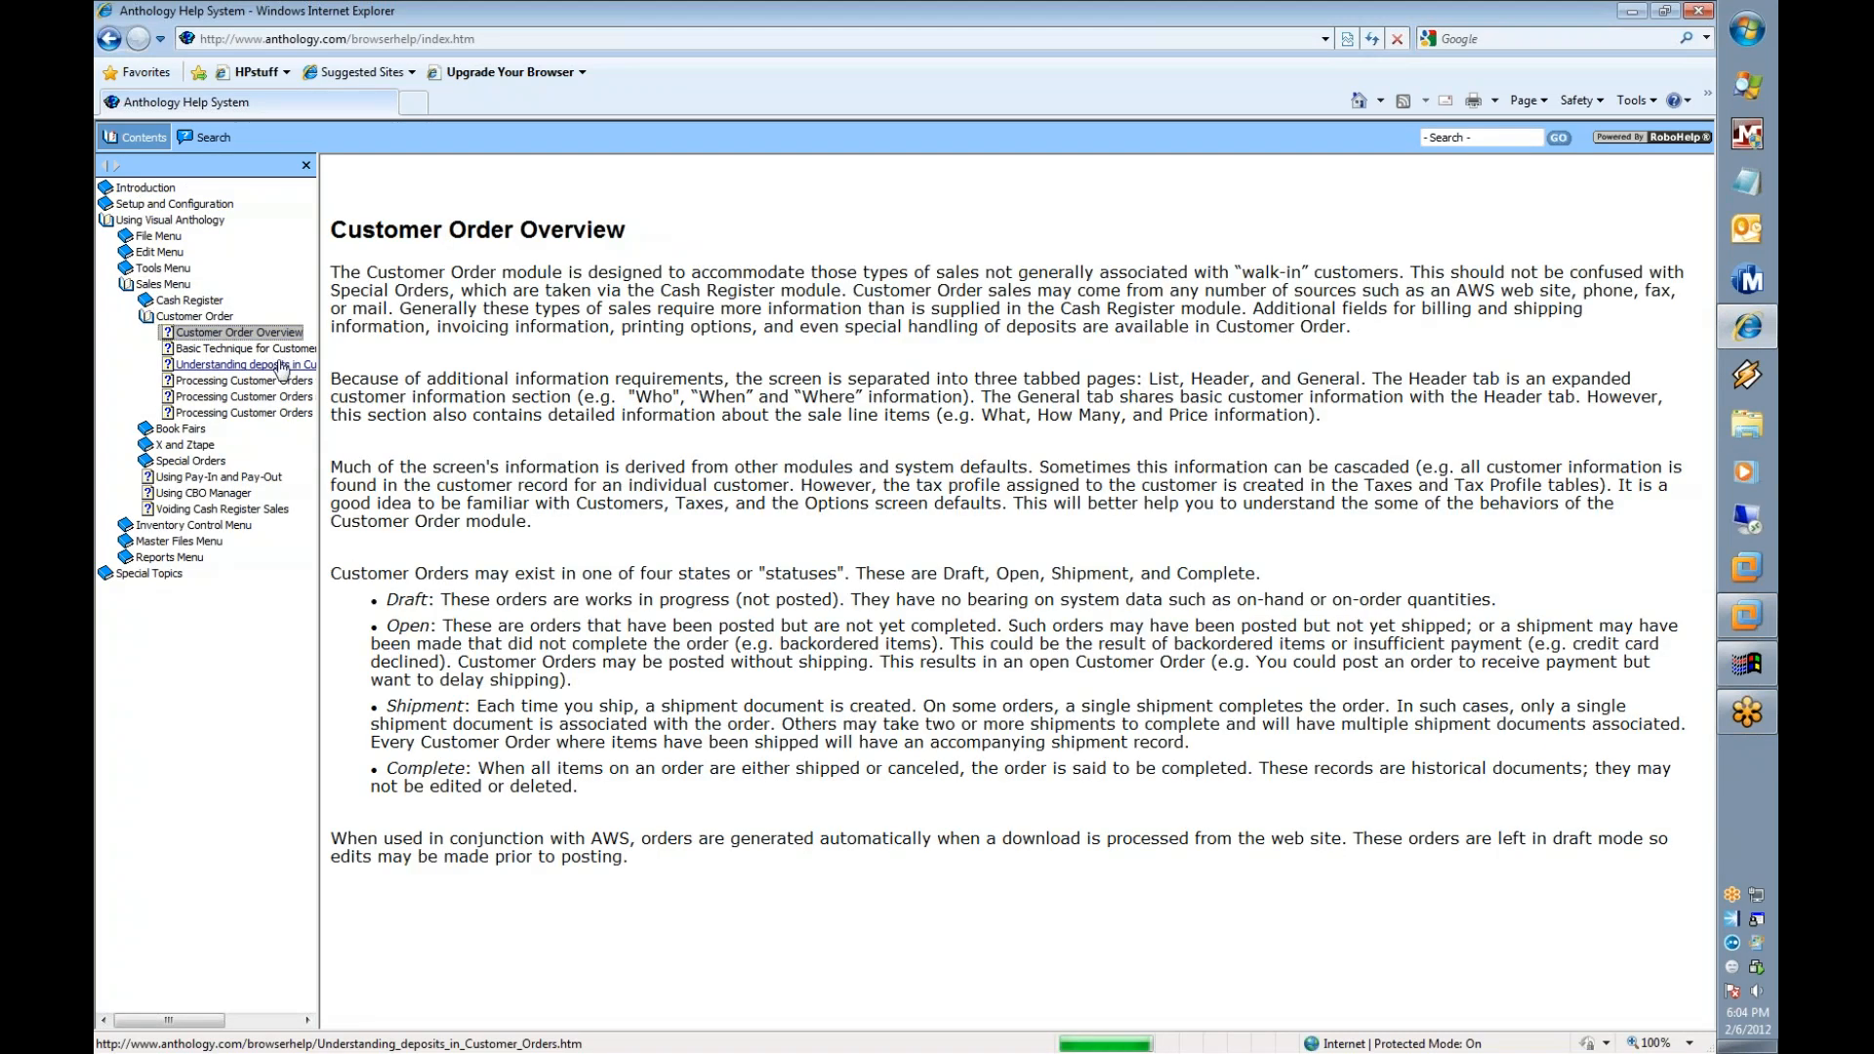
# Step: Browse the Customer Order help topics on basic technique, processing orders, and credit cards, ending on Understanding deposits in Customer Orders
pyautogui.click(256, 348)
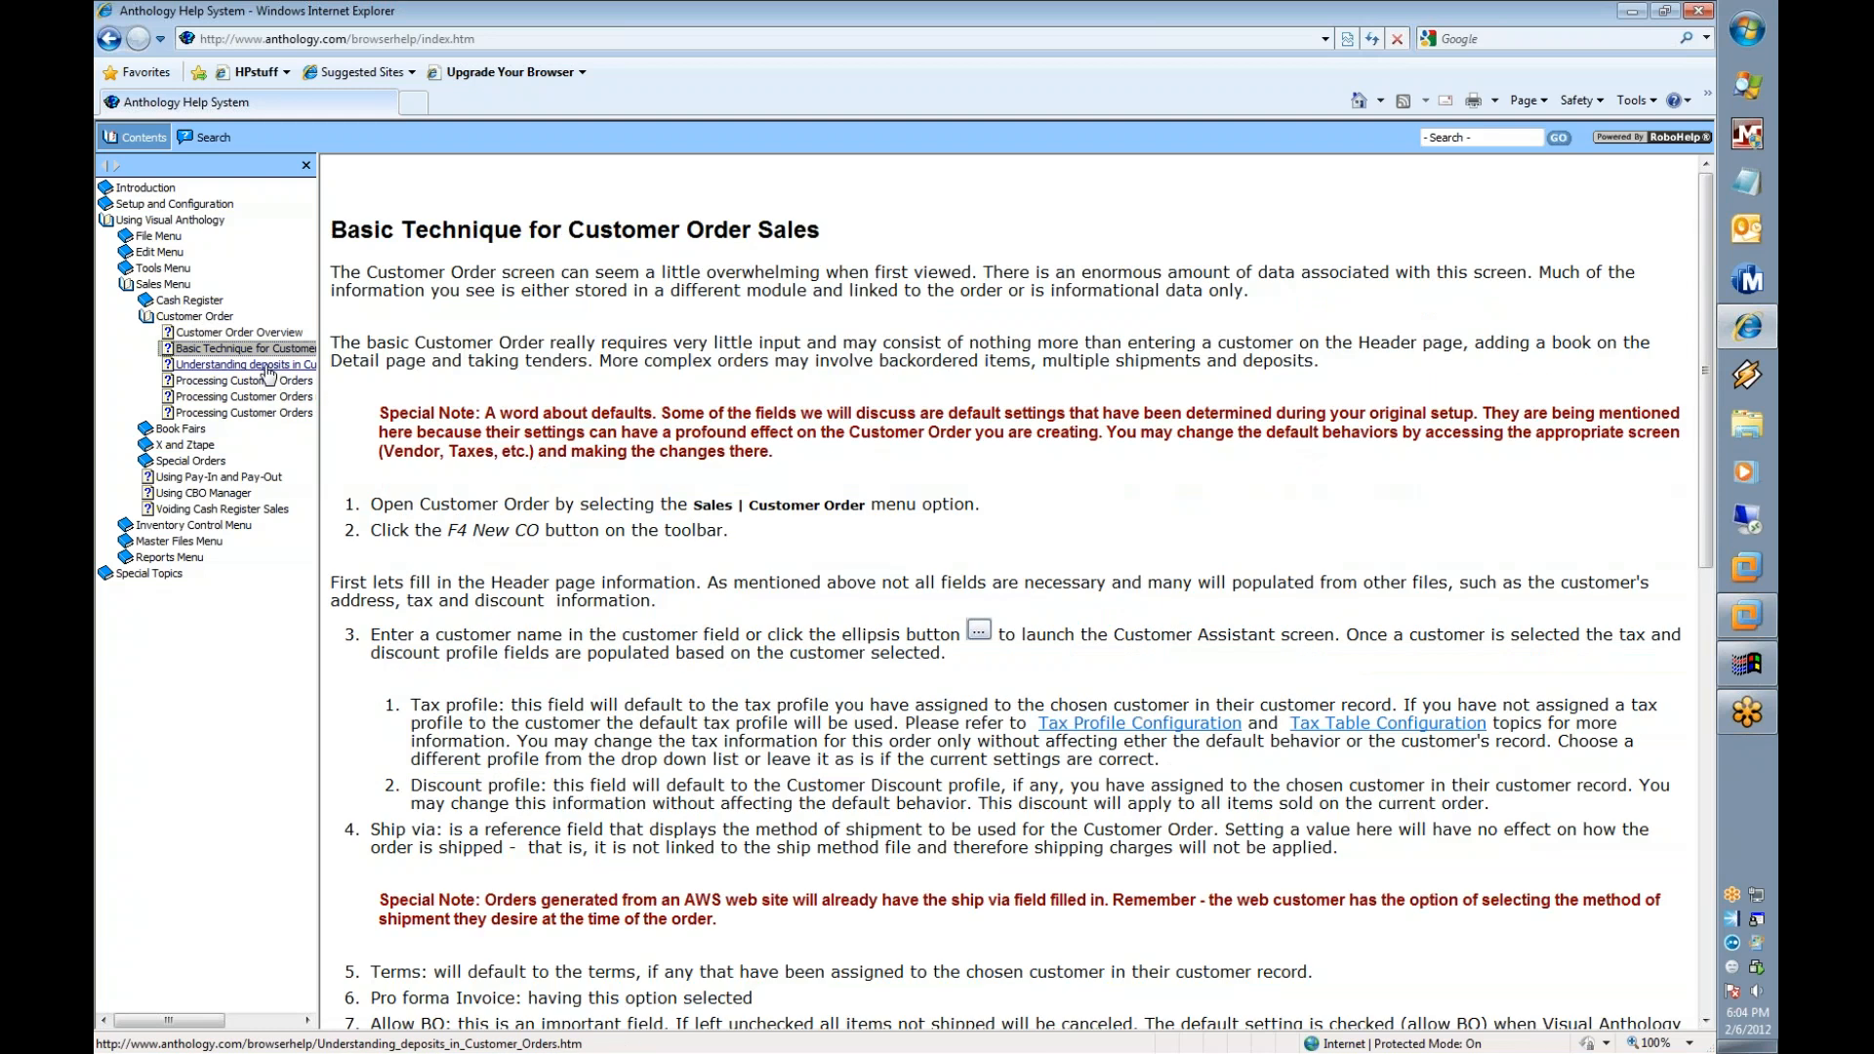
pyautogui.click(261, 365)
pyautogui.click(276, 386)
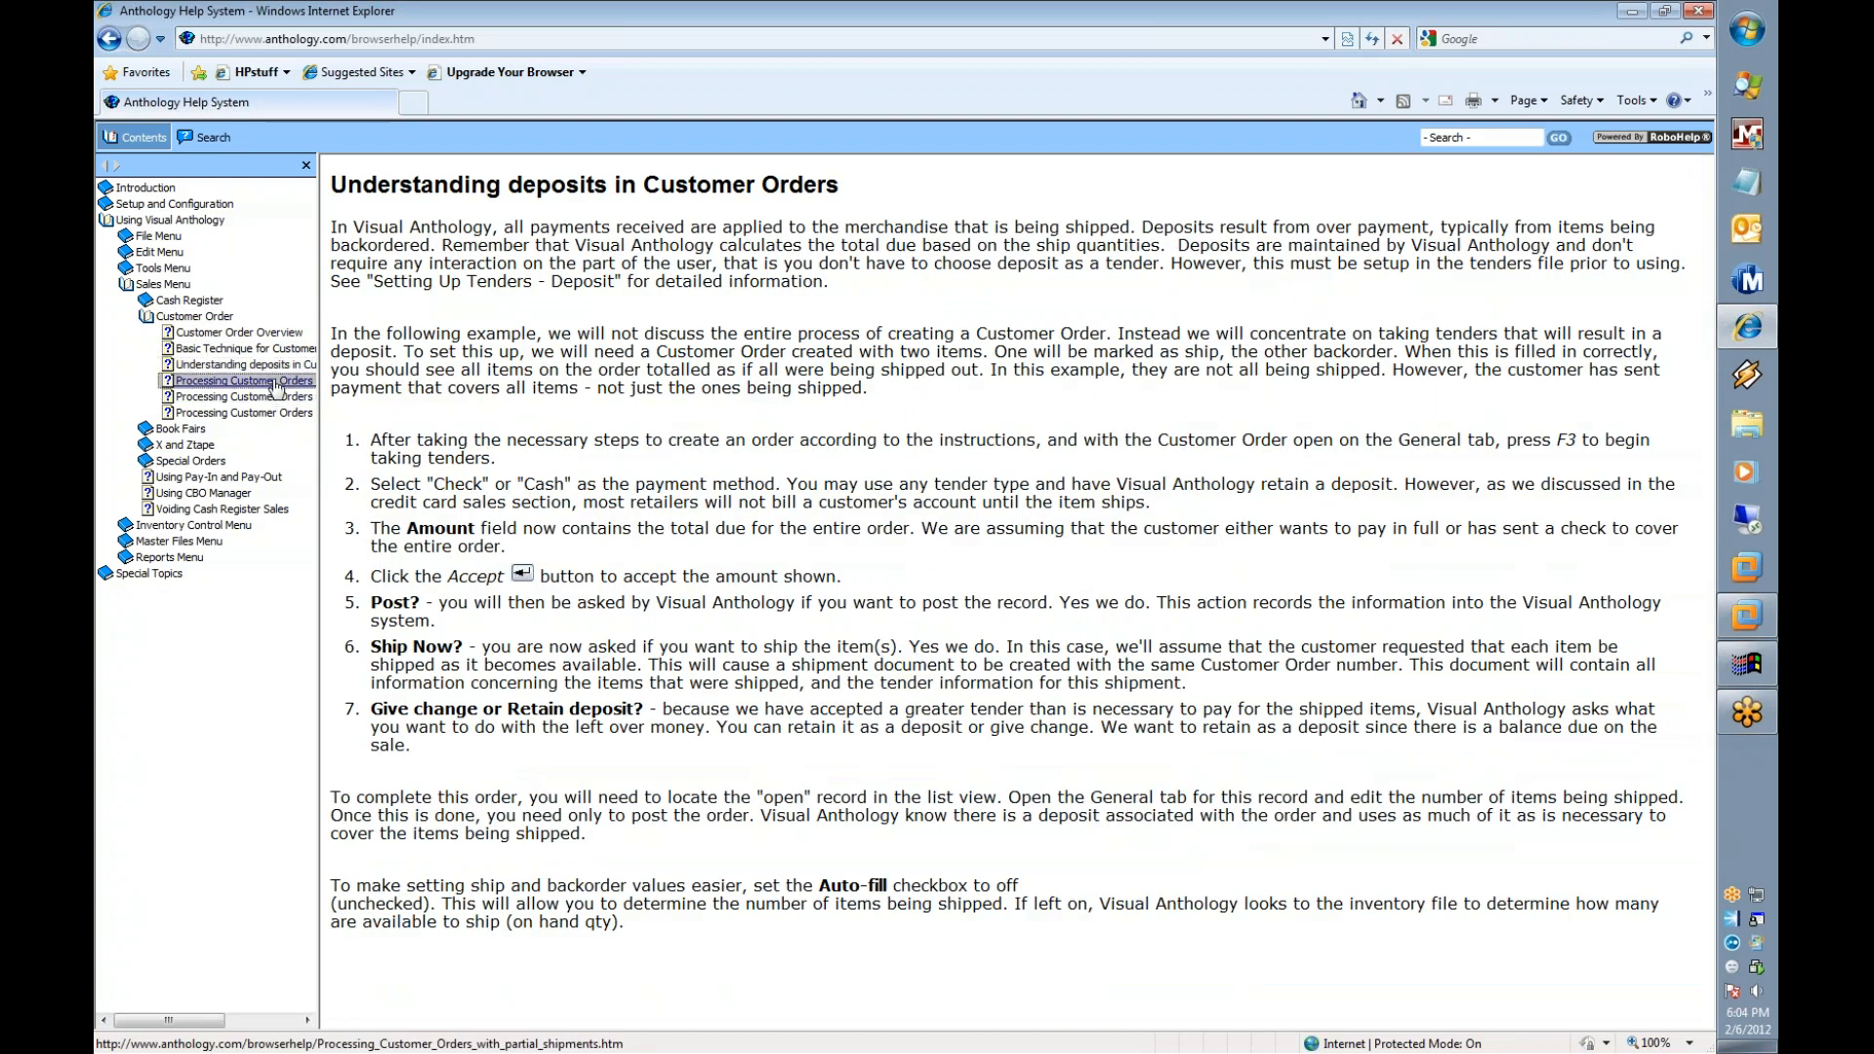
pyautogui.click(274, 414)
pyautogui.click(273, 398)
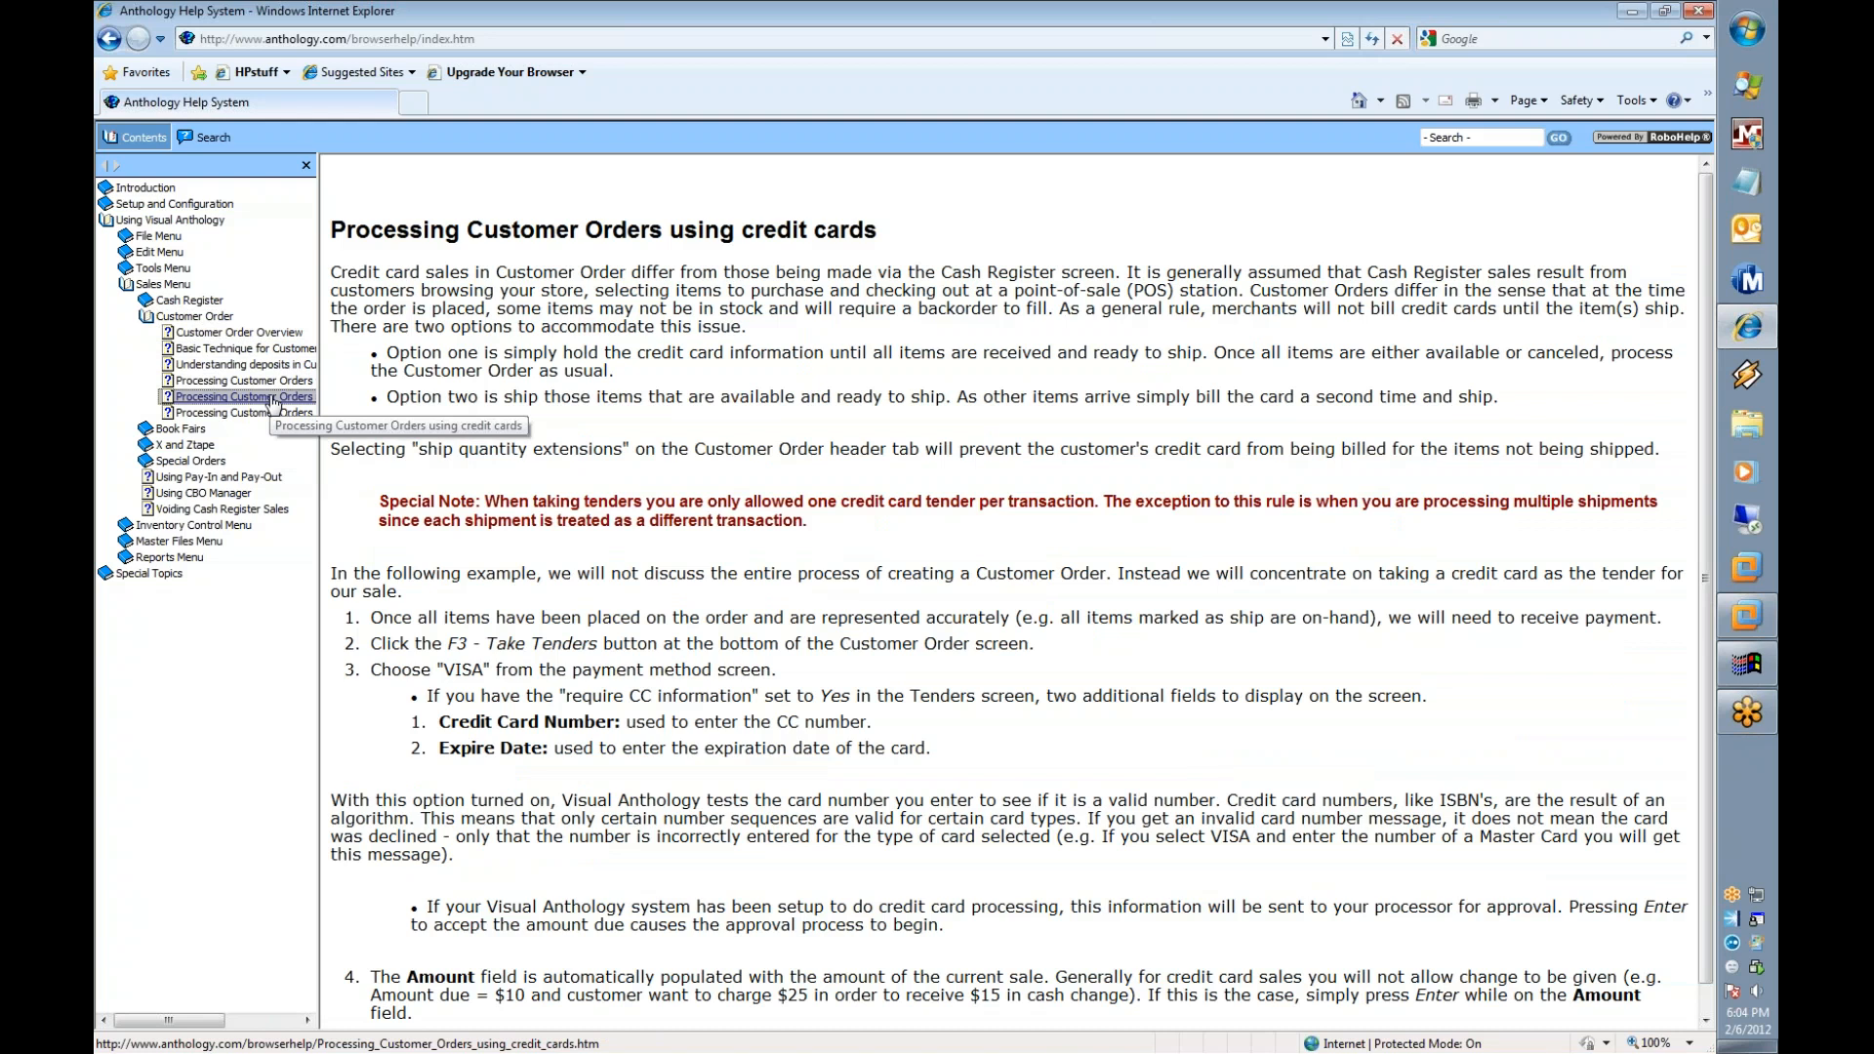
pyautogui.click(244, 367)
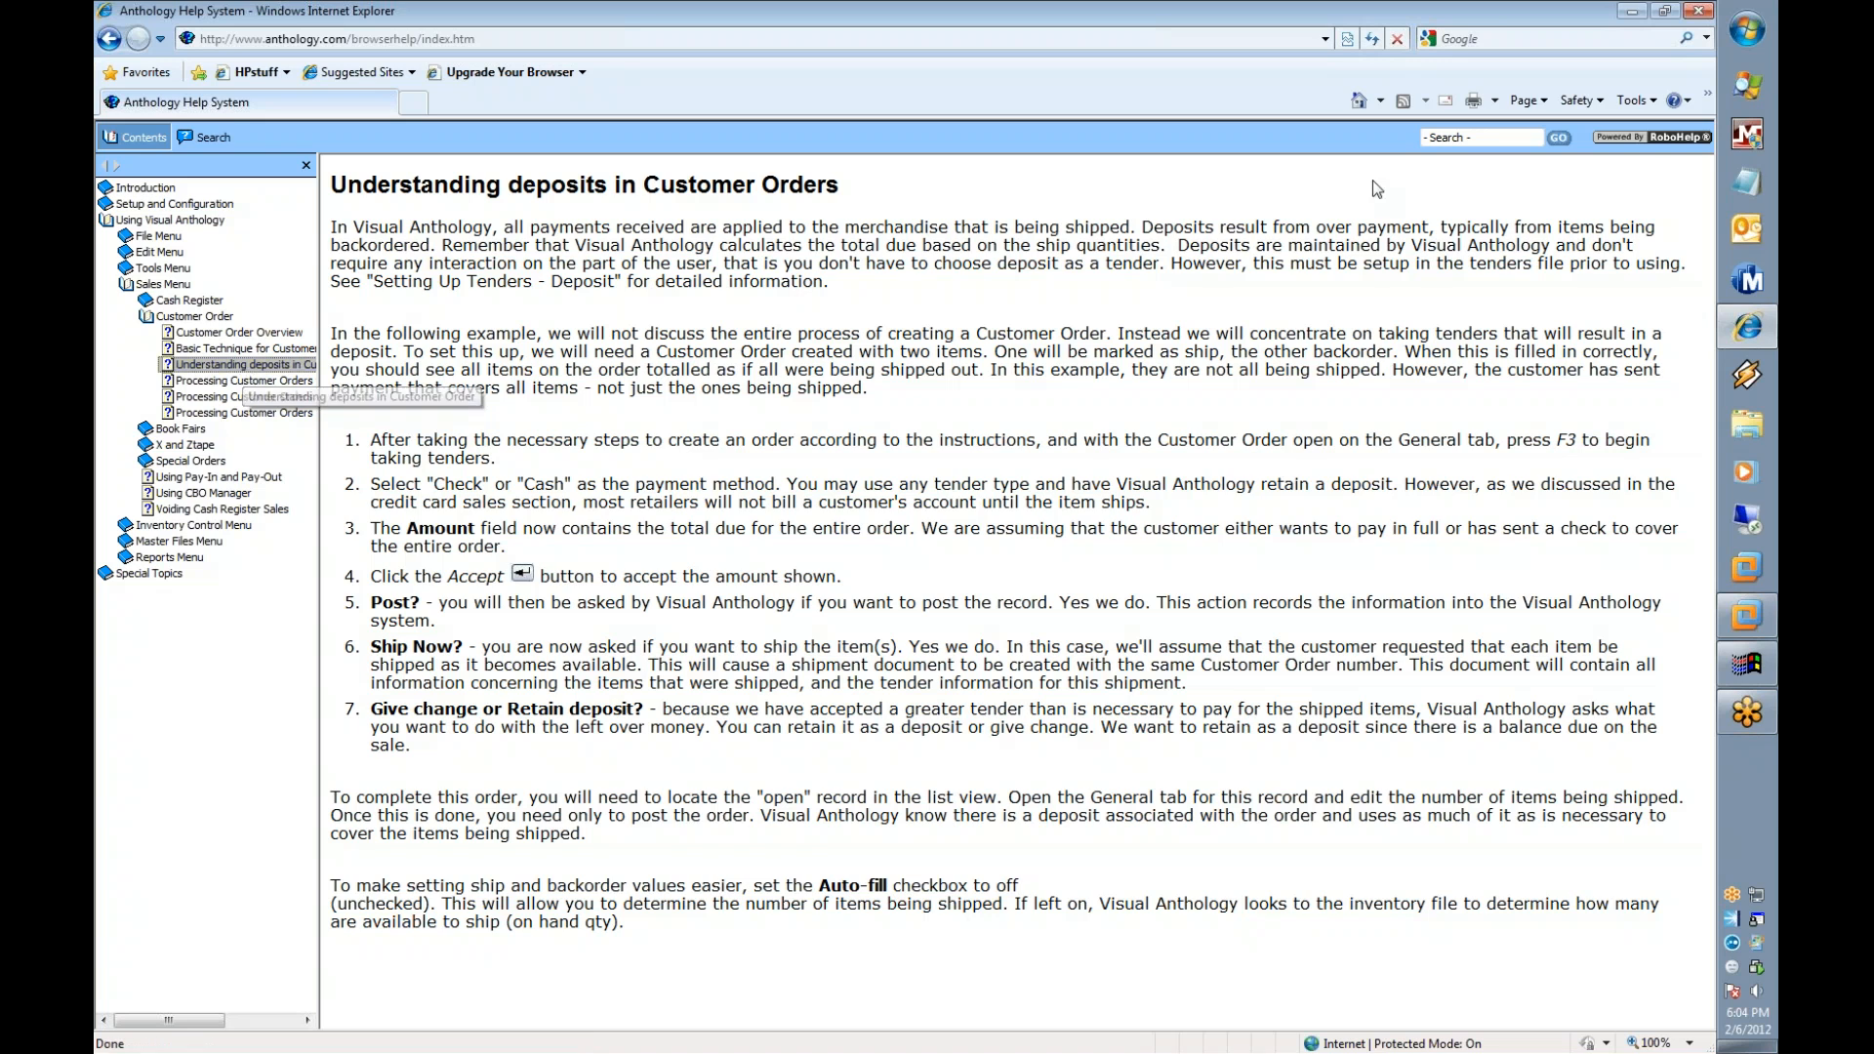